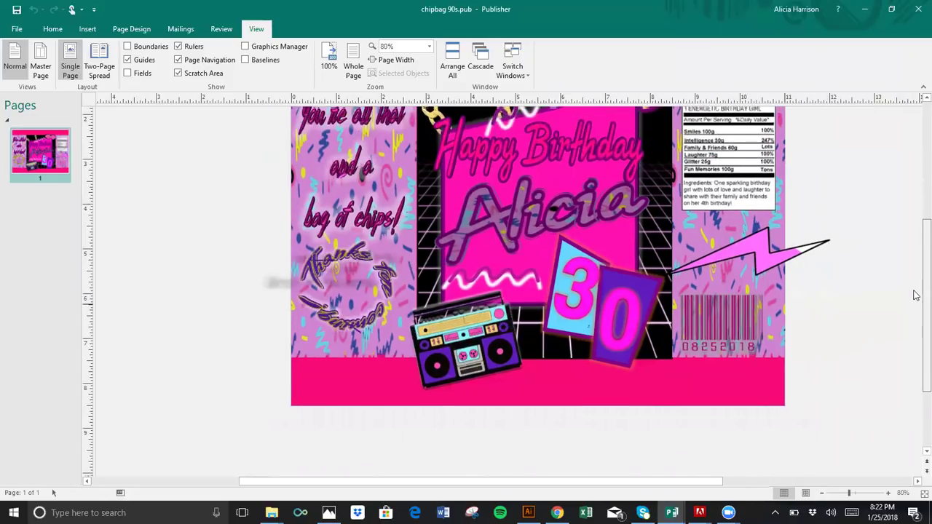
# Open the recent publication "chip bag master copy" from the Downloads folder
pyautogui.scroll(1, 916, 295)
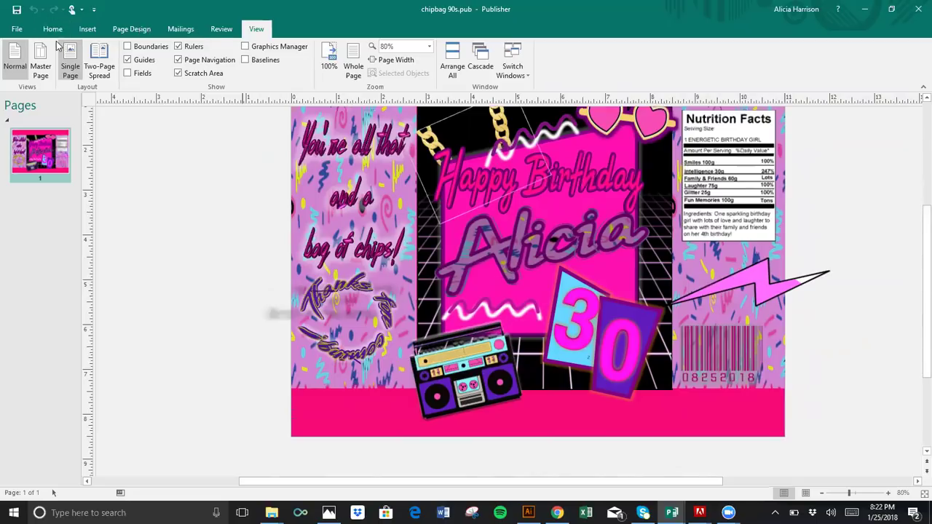
pyautogui.click(52, 30)
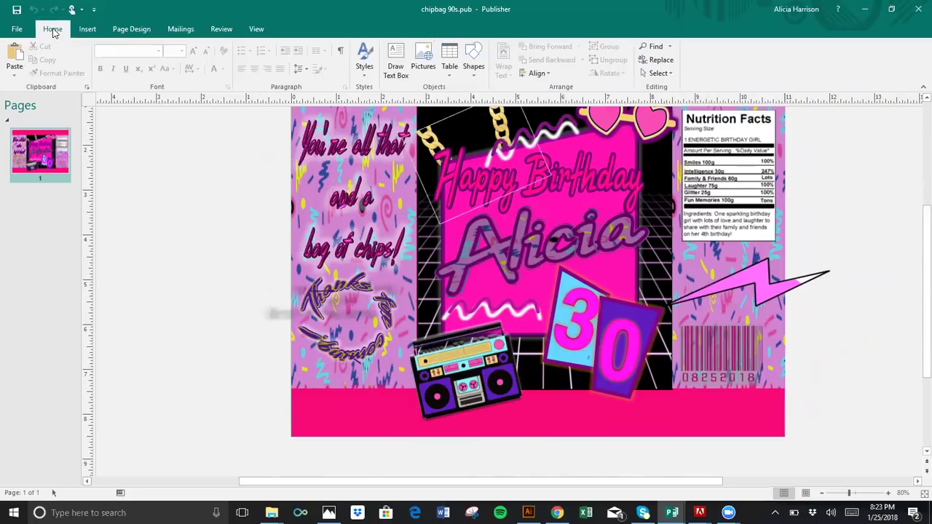
pyautogui.click(14, 29)
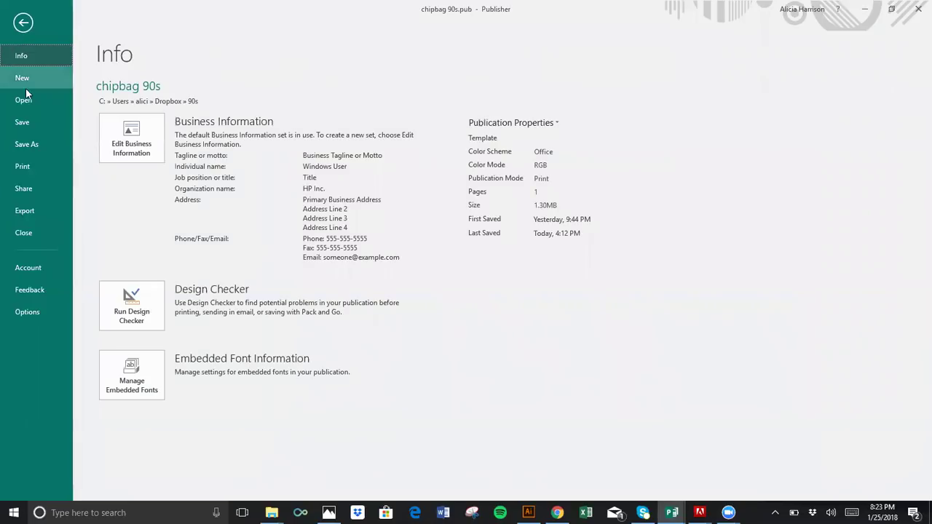
pyautogui.click(65, 97)
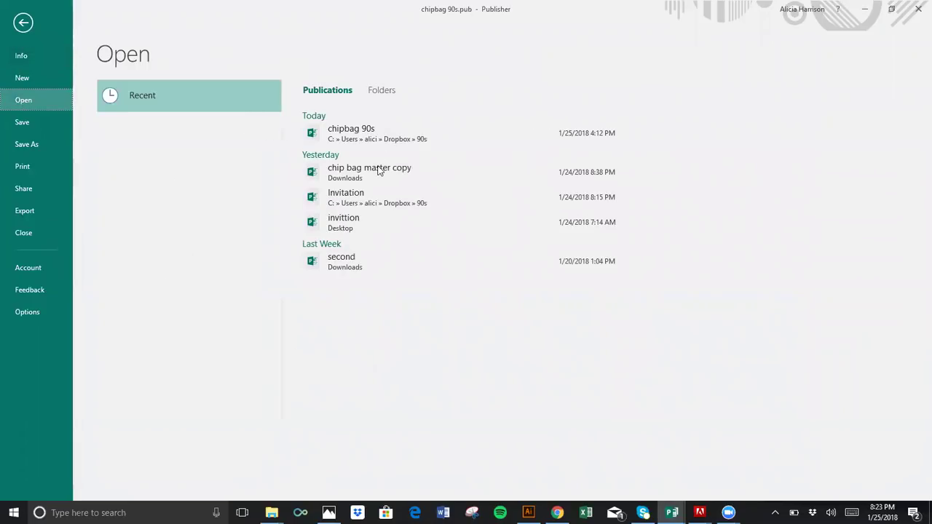
pyautogui.click(377, 170)
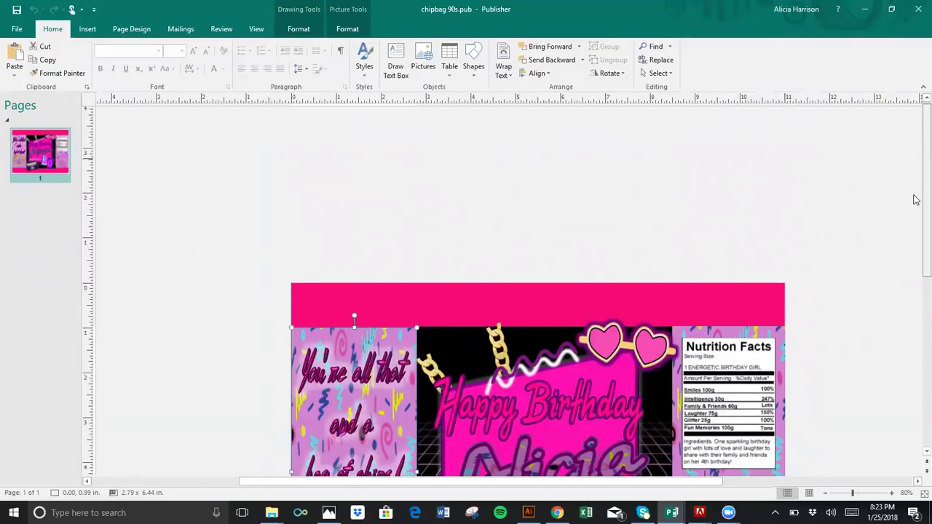
# Switch from the finished 90s chip bag design to the window of the chip bag master copy publication
pyautogui.scroll(-2, 915, 199)
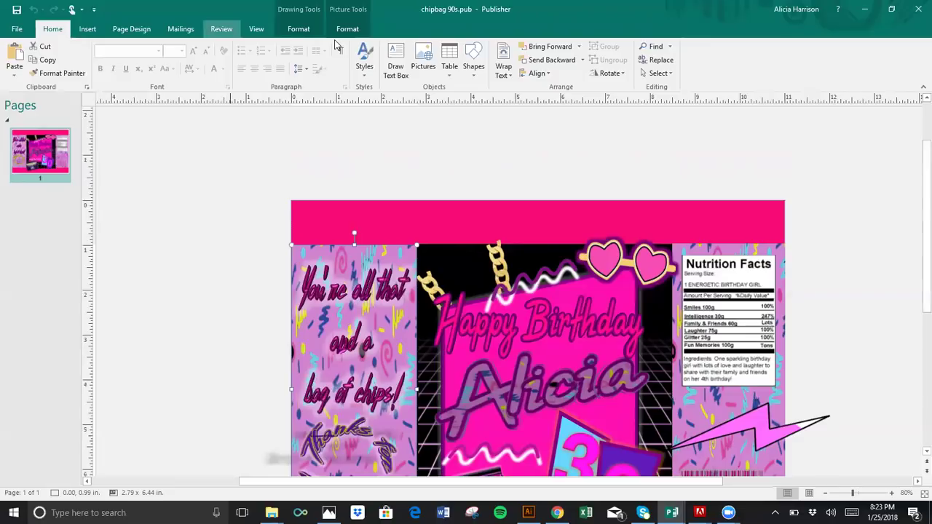
pyautogui.click(229, 30)
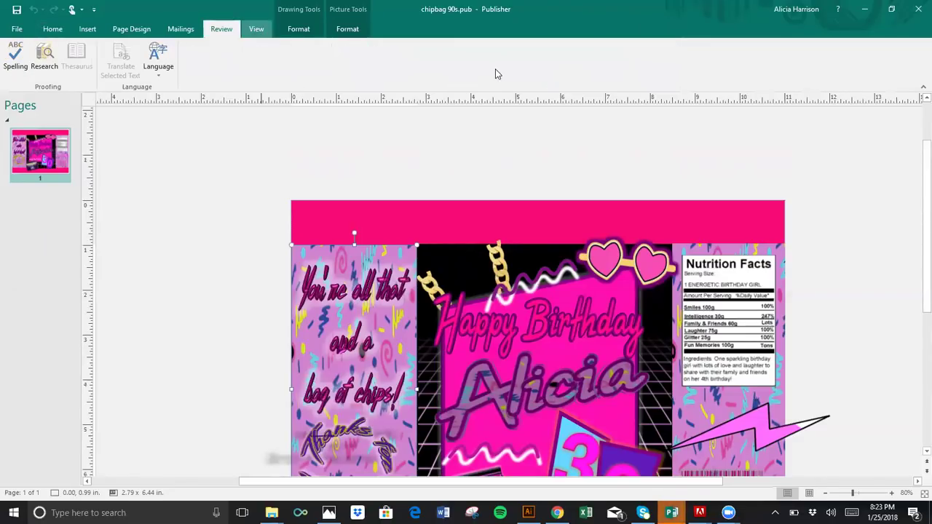
pyautogui.scroll(-1, 512, 82)
pyautogui.click(512, 66)
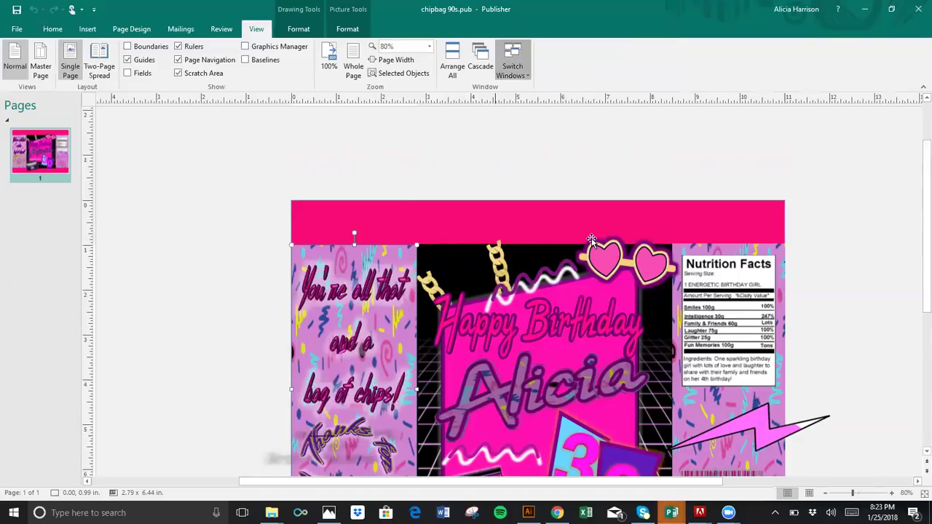
pyautogui.press('Return')
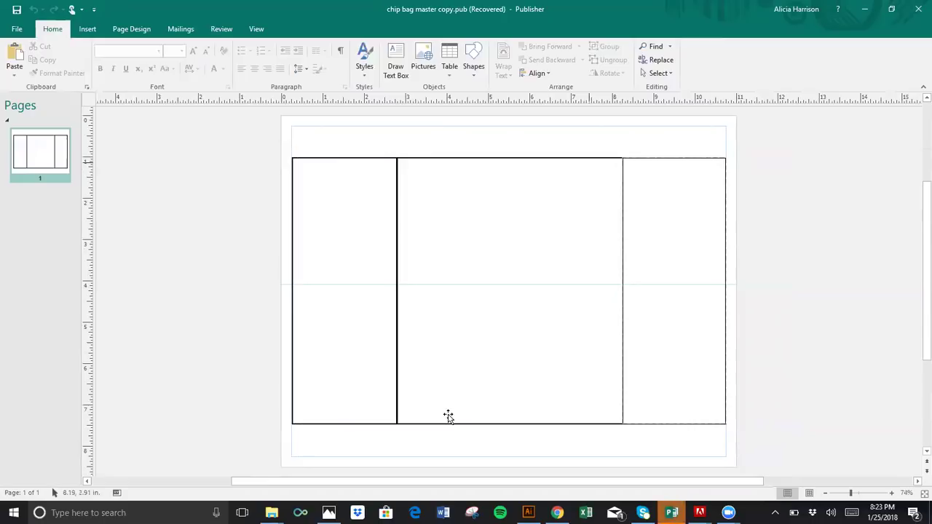
# Fill the large centre rectangle with the "Background" picture from the Dropbox 90s folder
pyautogui.click(544, 254)
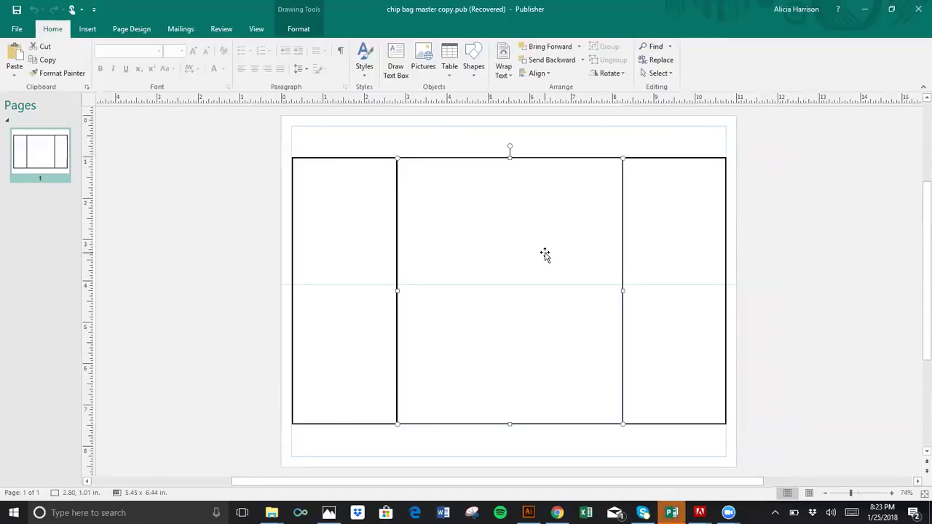
pyautogui.click(298, 31)
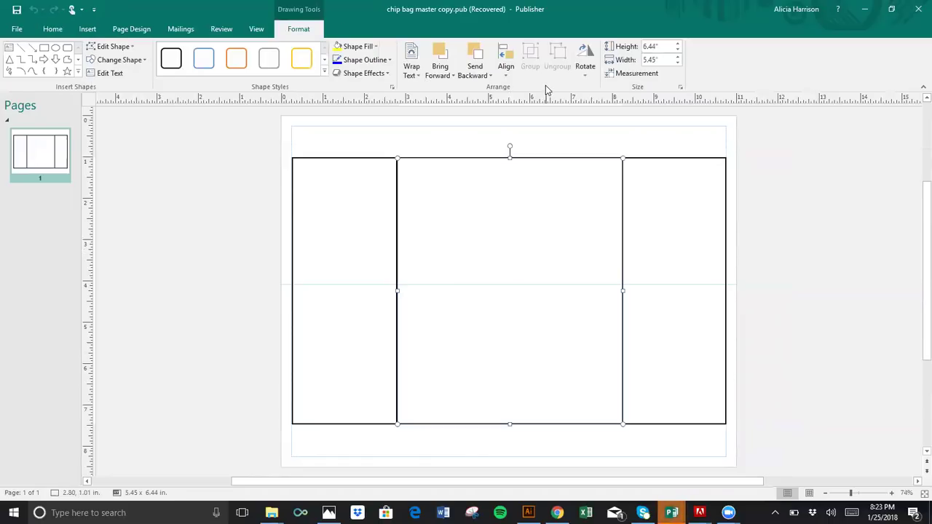
pyautogui.click(374, 48)
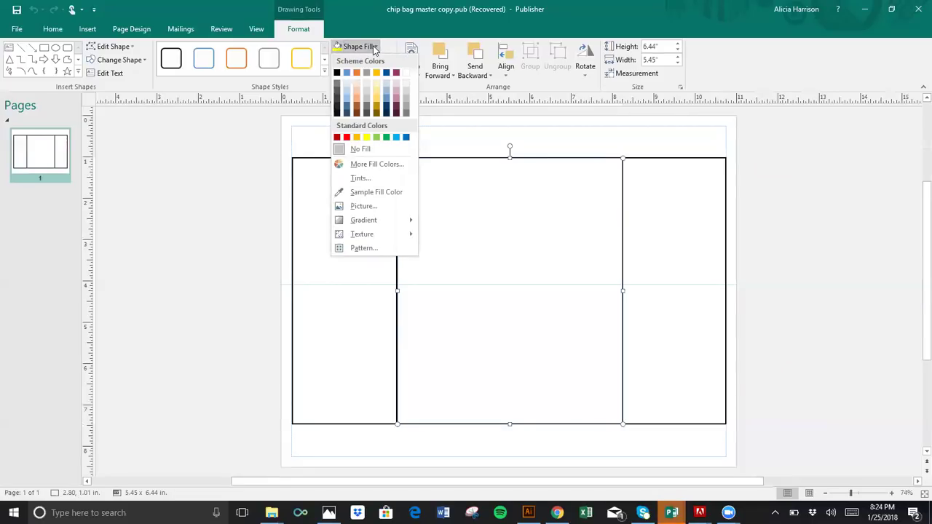
pyautogui.click(362, 207)
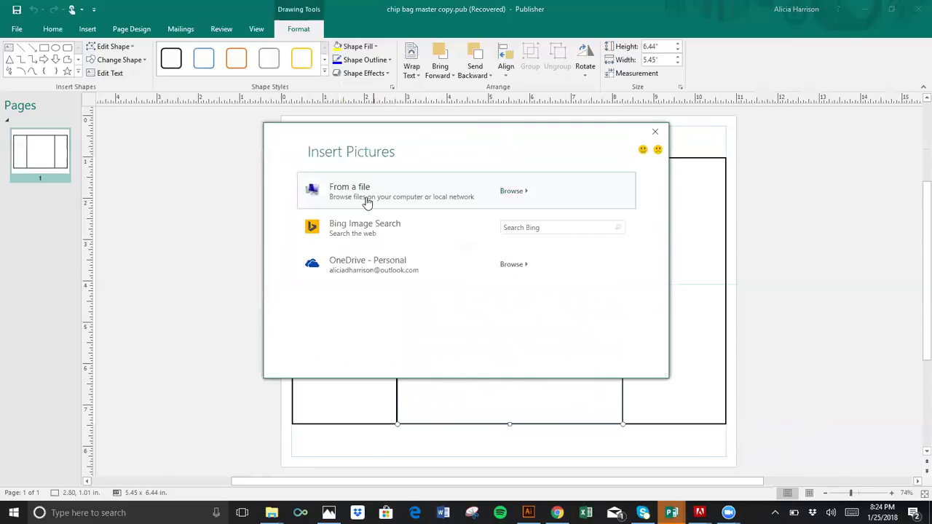
pyautogui.press('Escape')
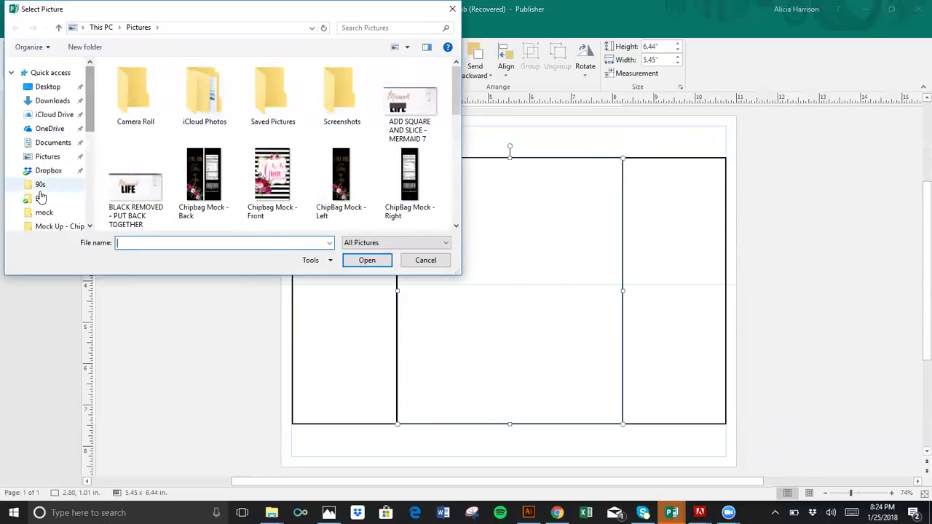
pyautogui.click(40, 198)
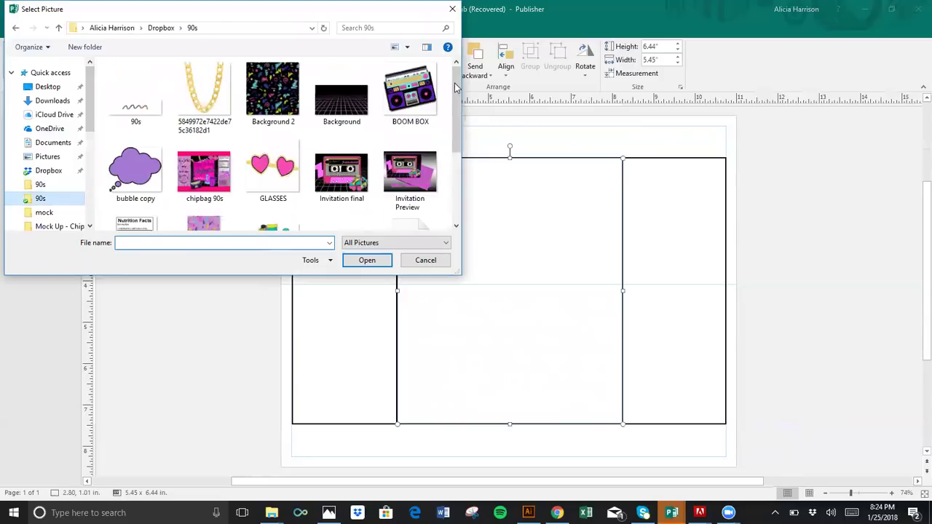
pyautogui.doubleClick(359, 107)
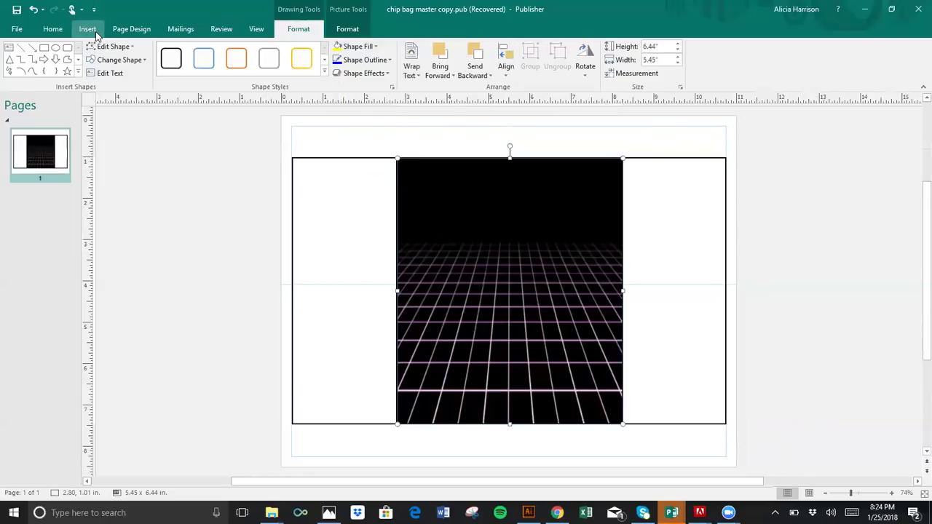
# Add a flowchart shape with a sloped top edge over the centre panel, sized about 4.3 by 5.2 inches and centred horizontally
pyautogui.click(77, 74)
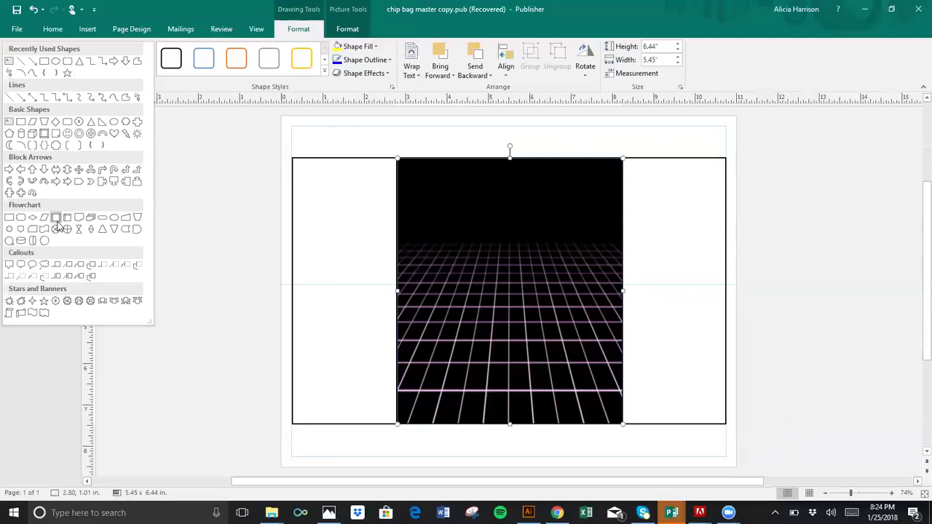
pyautogui.click(125, 217)
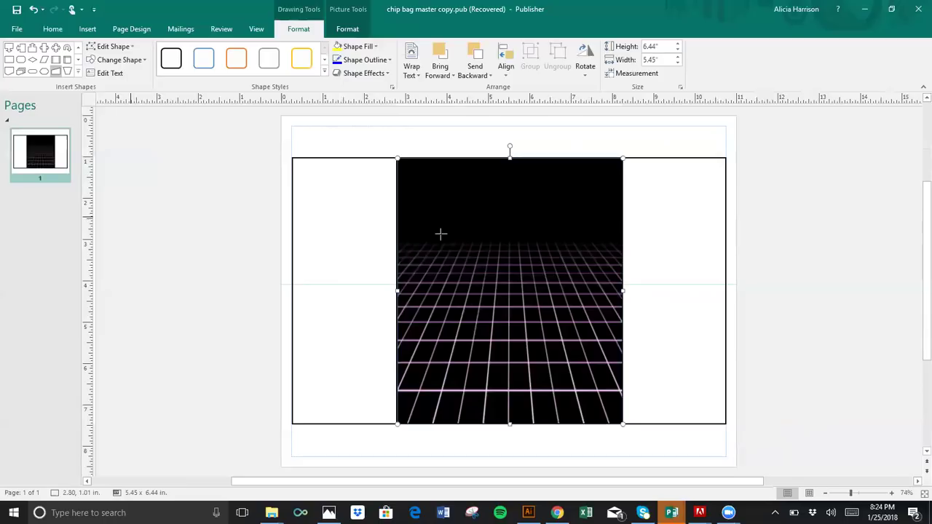
pyautogui.moveTo(434, 211); pyautogui.dragTo(598, 399)
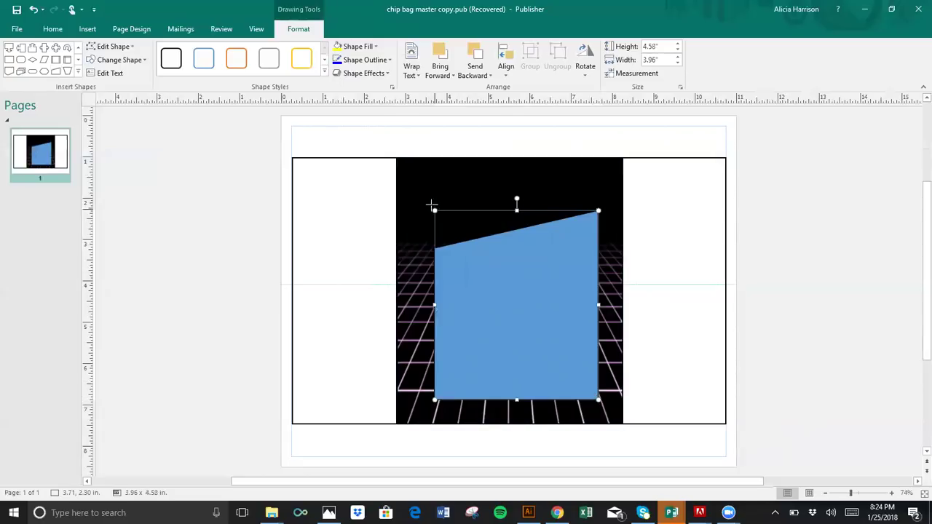
pyautogui.moveTo(421, 186); pyautogui.dragTo(421, 184)
pyautogui.moveTo(498, 274)
pyautogui.mouseDown()
pyautogui.moveTo(508, 272)
pyautogui.moveTo(494, 272)
pyautogui.mouseUp()
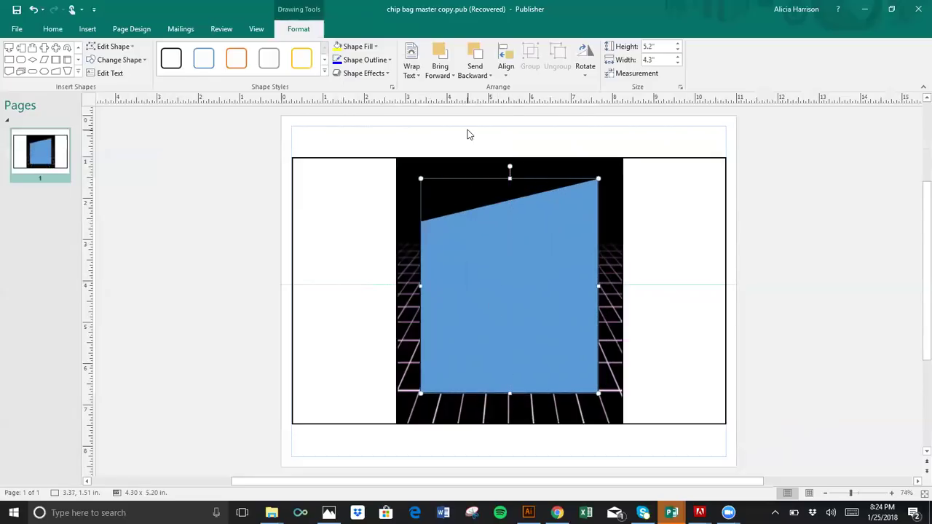
# Fill the sloped shape with a custom hot pink color
pyautogui.click(372, 47)
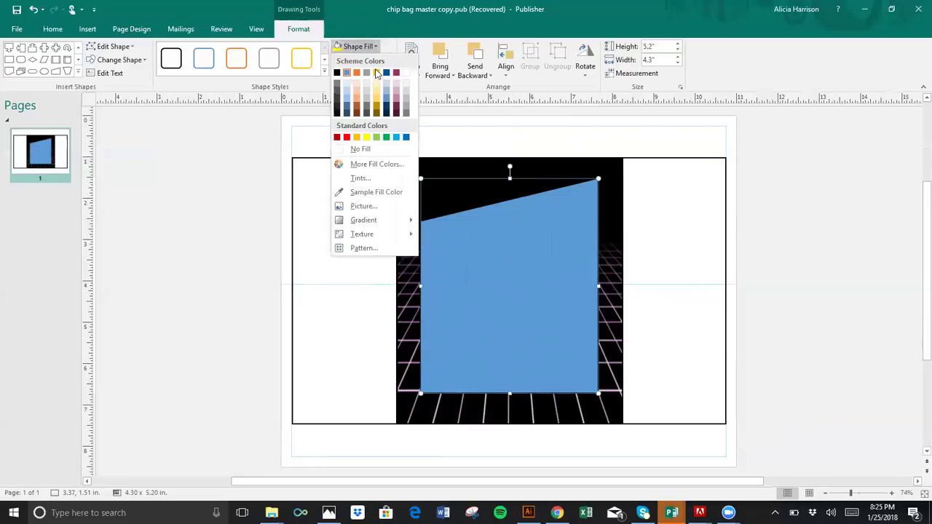
pyautogui.click(352, 167)
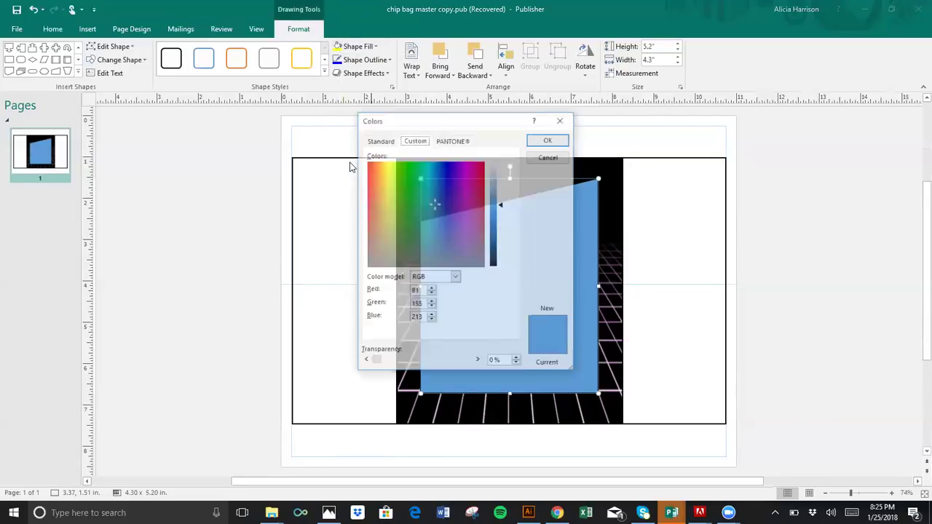
pyautogui.click(471, 182)
pyautogui.click(475, 181)
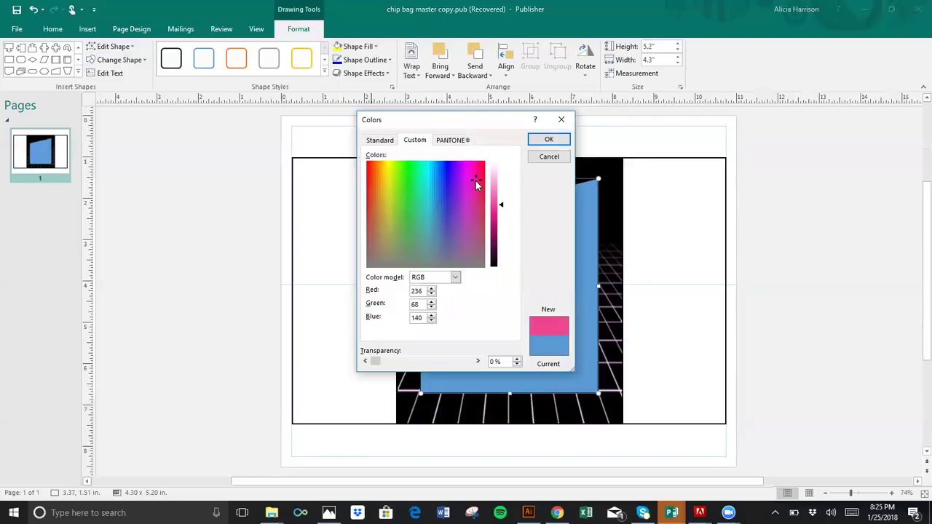
pyautogui.click(477, 173)
pyautogui.click(475, 187)
pyautogui.click(477, 179)
pyautogui.click(557, 144)
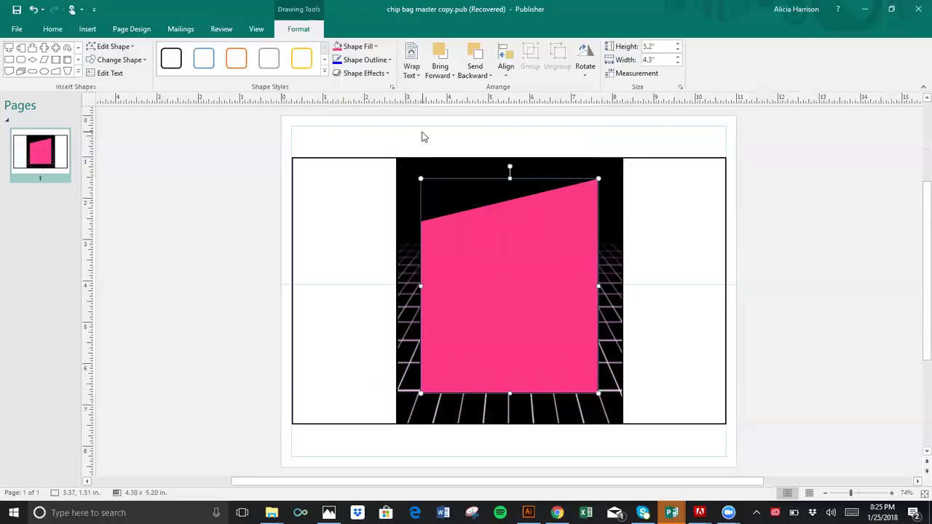
# Set the pink shape's outline weight to 3 pt
pyautogui.click(371, 61)
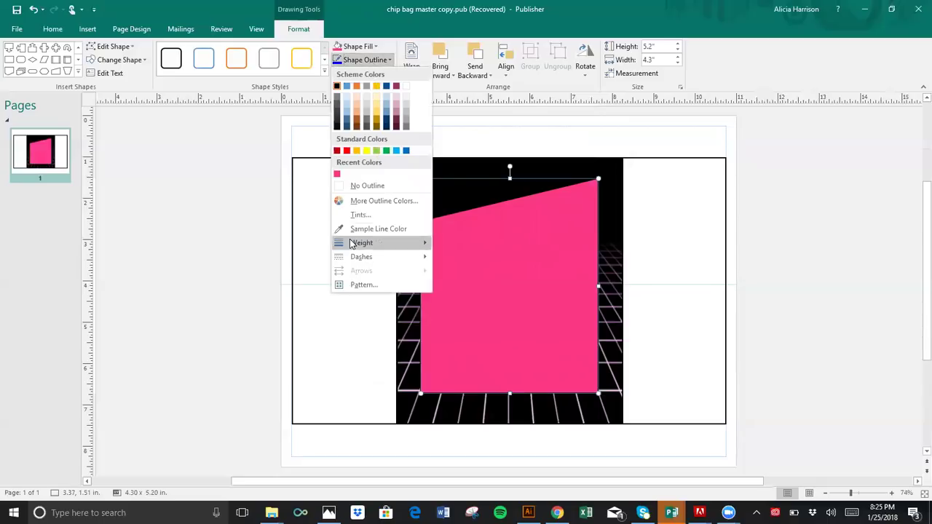
pyautogui.moveTo(422, 243)
pyautogui.click(470, 322)
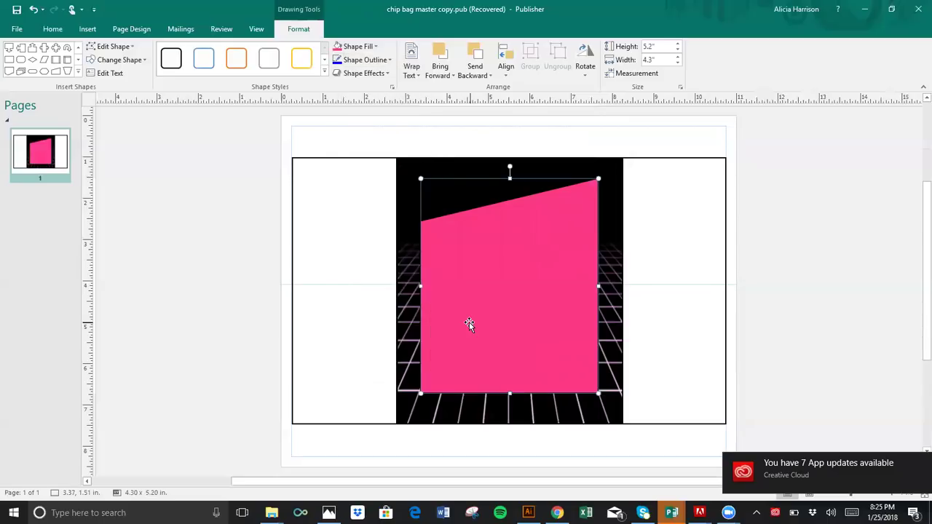
# Change the pink shape's outline to the dark purple at the edge of the standard color hexagon
pyautogui.click(352, 63)
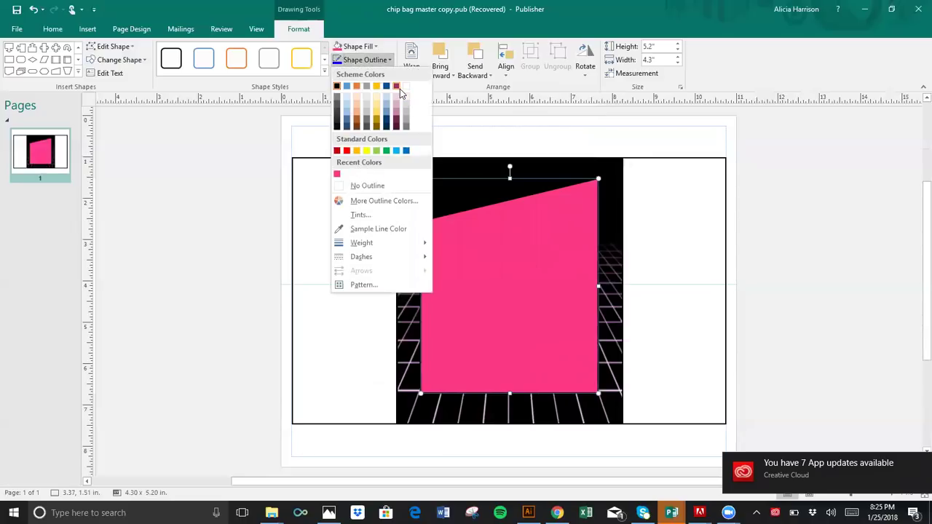
pyautogui.click(359, 203)
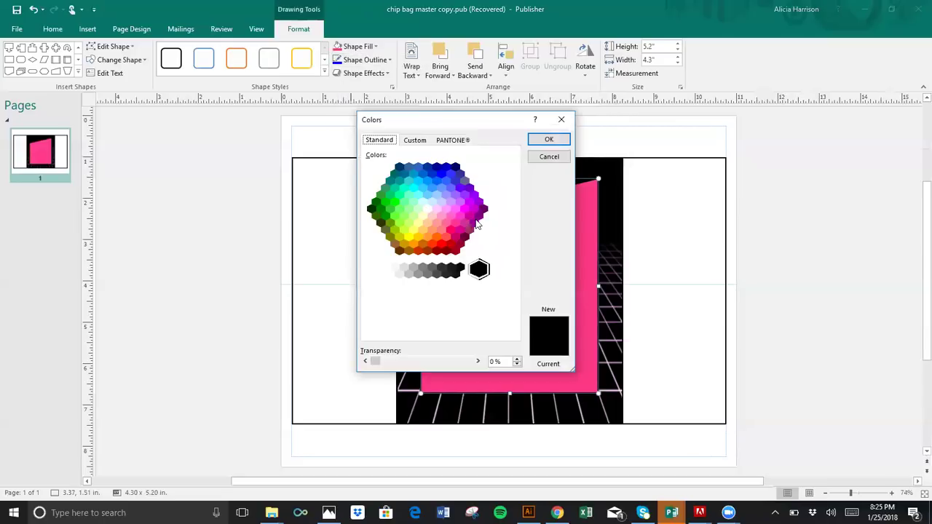
pyautogui.click(483, 209)
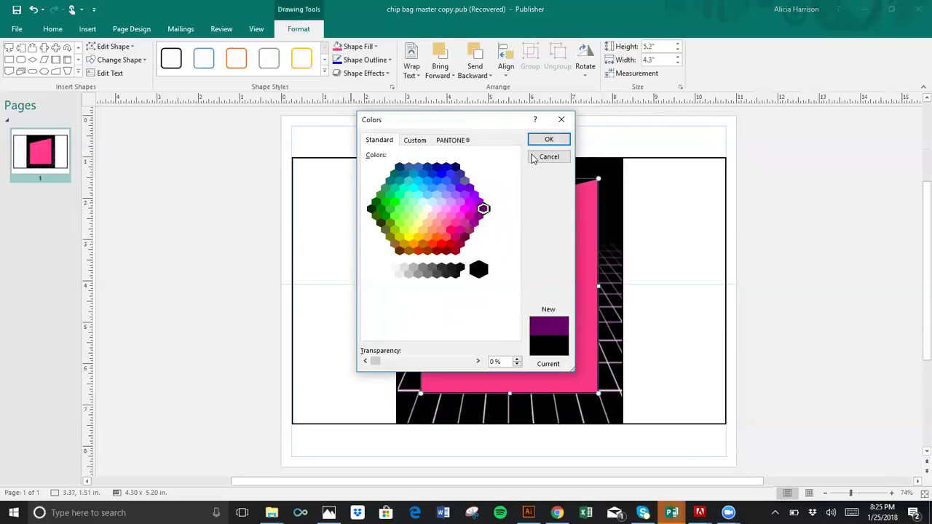
pyautogui.click(549, 140)
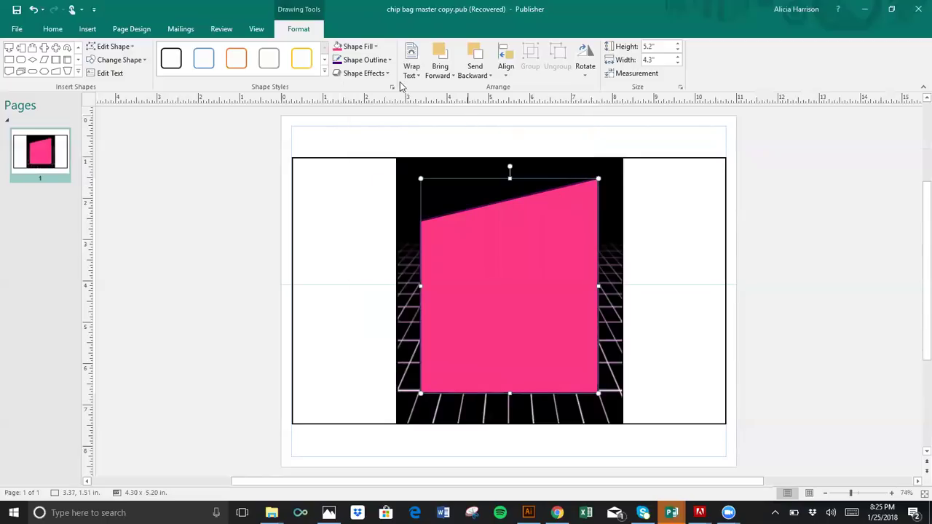
# Thicken the pink shape's purple outline to 6 pt and deselect the shape
pyautogui.click(364, 60)
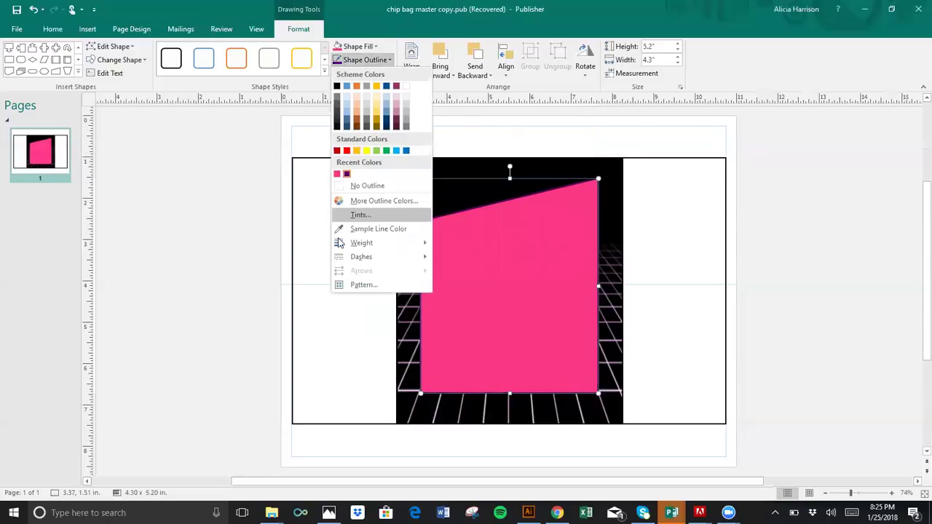
pyautogui.moveTo(379, 243)
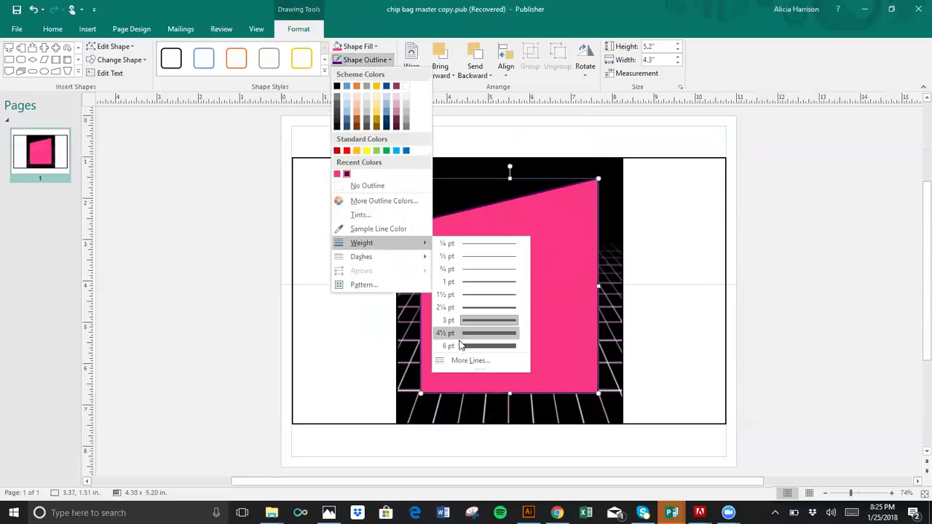
pyautogui.click(460, 345)
pyautogui.click(819, 260)
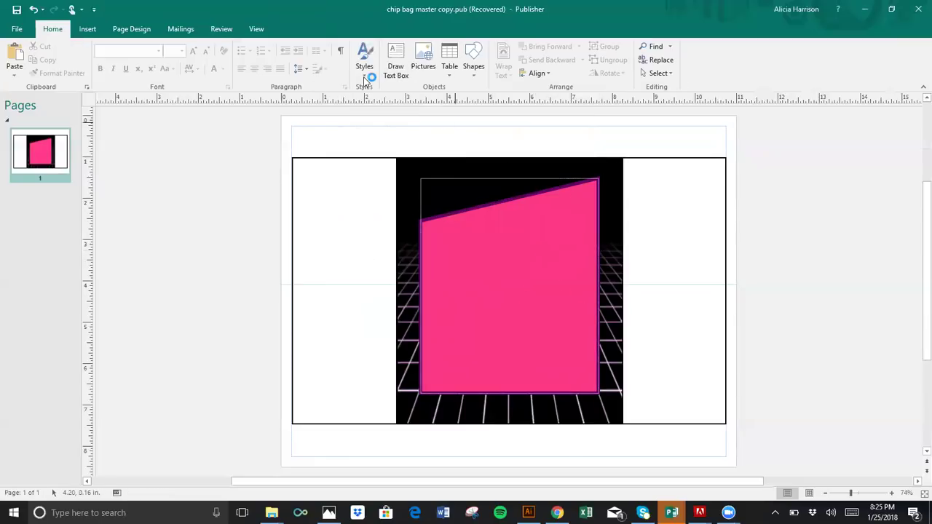
# Draw a text box about 4.96 x 1.54 in across the upper part of the front panel and enter "Happy Birthday"
pyautogui.click(402, 67)
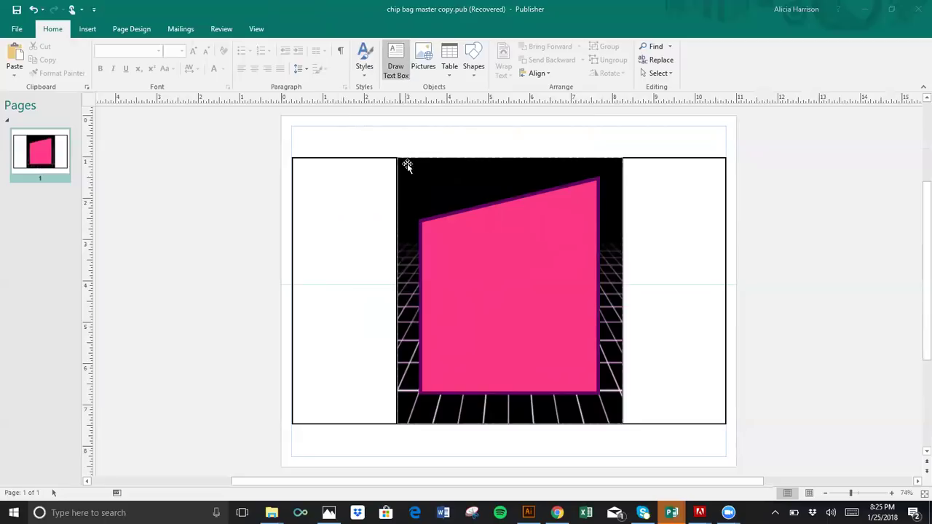
pyautogui.press('Escape')
pyautogui.click(404, 62)
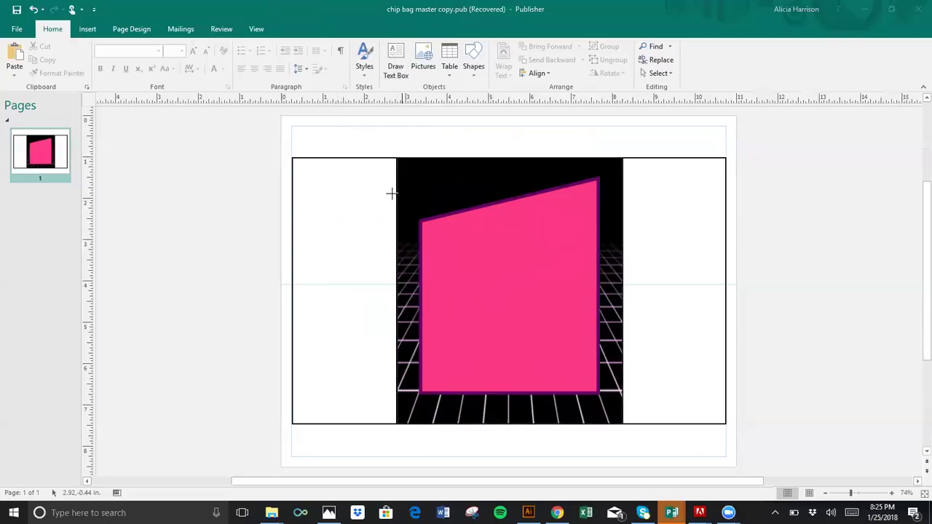
pyautogui.moveTo(410, 192)
pyautogui.mouseDown()
pyautogui.moveTo(468, 235)
pyautogui.moveTo(616, 257)
pyautogui.mouseUp()
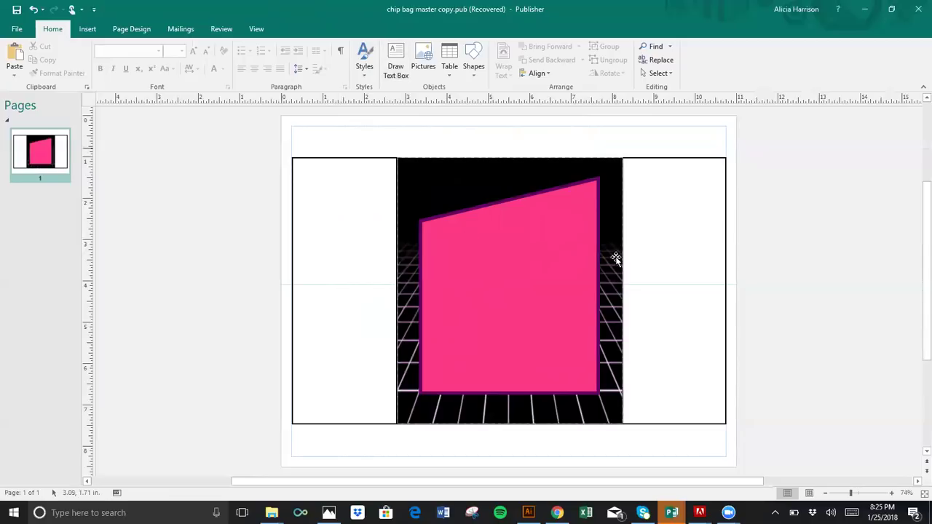
pyautogui.click(395, 61)
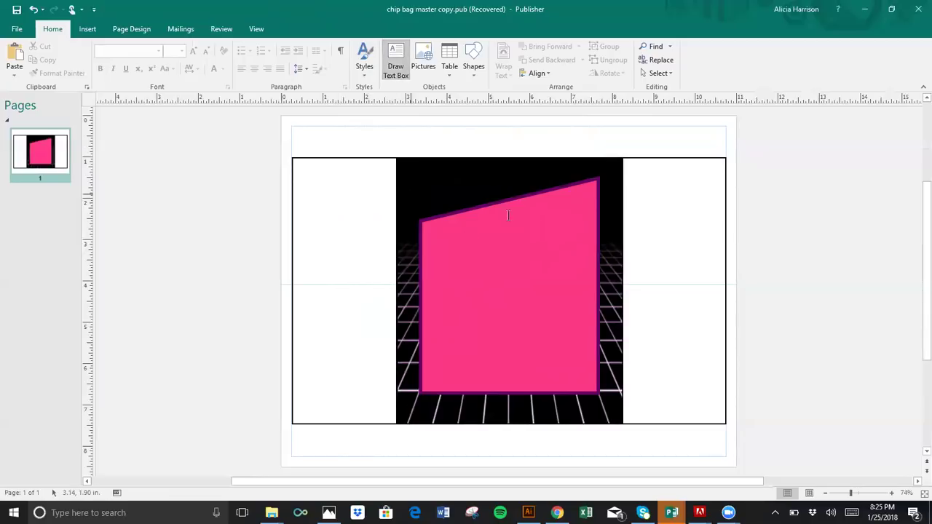
pyautogui.moveTo(410, 194)
pyautogui.mouseDown()
pyautogui.moveTo(475, 239)
pyautogui.moveTo(616, 258)
pyautogui.mouseUp()
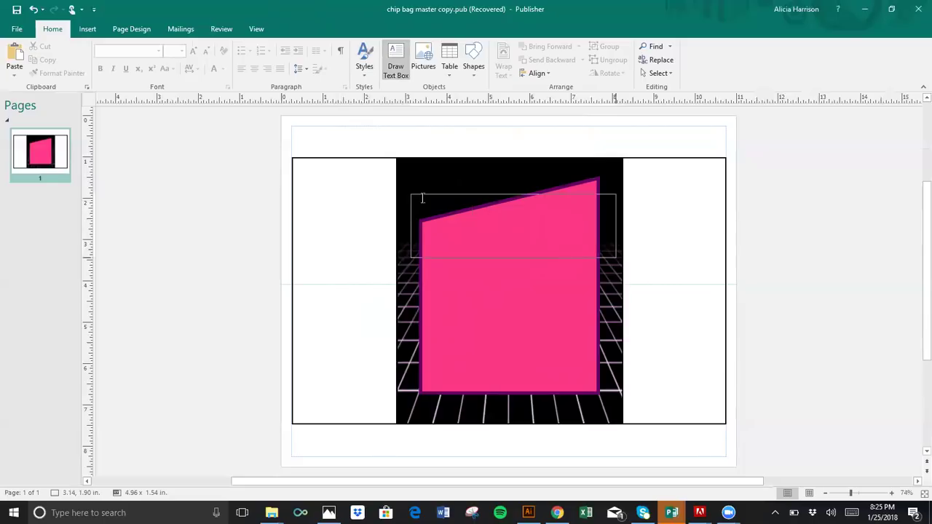
pyautogui.write('Happy')
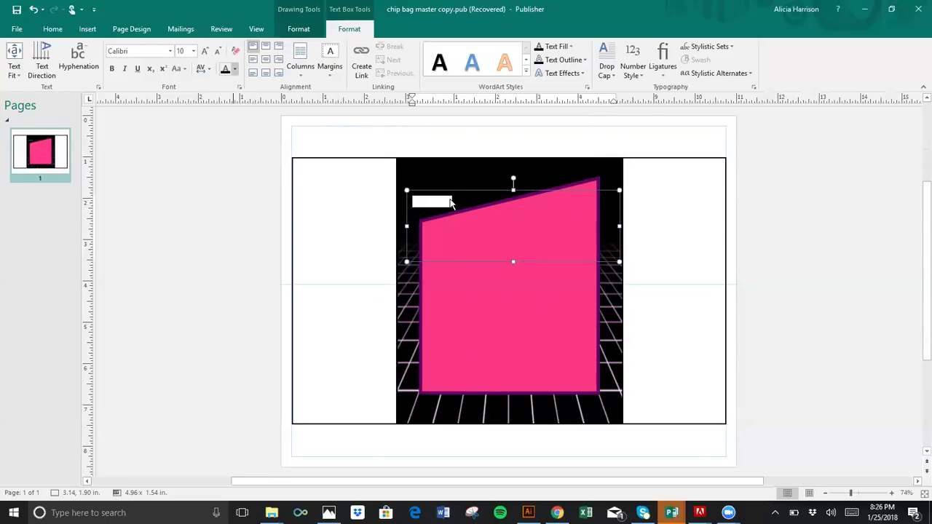
# Color the "Happy Birthday" text with the recently used hot pink and set its font to the High Voltage demo font
pyautogui.click(235, 68)
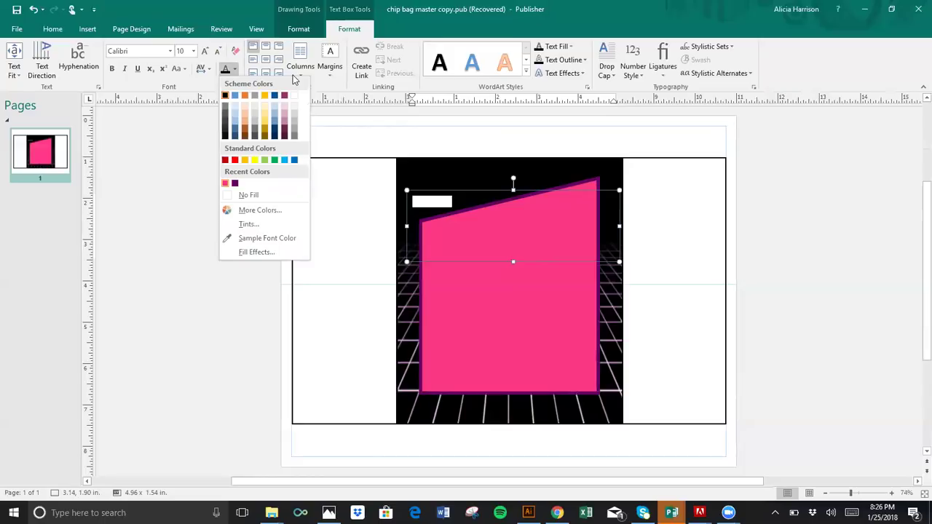
pyautogui.click(225, 183)
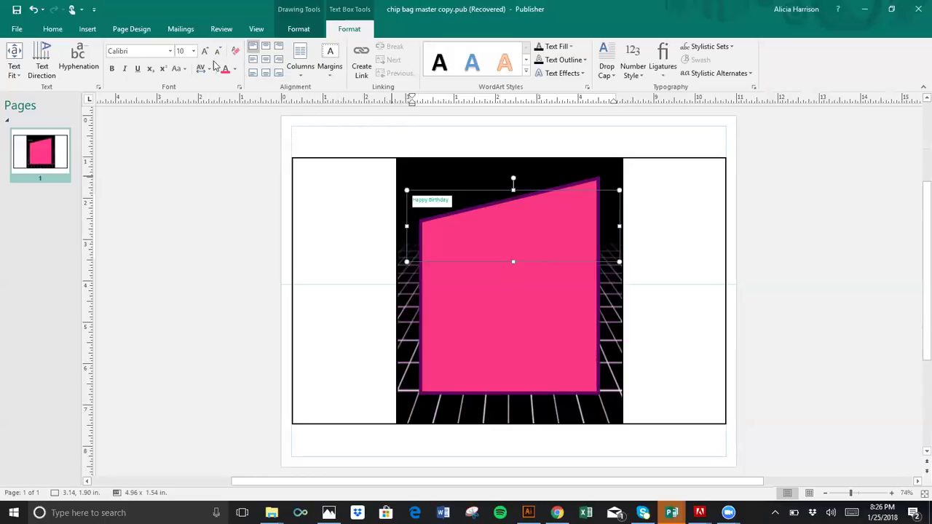
pyautogui.click(152, 55)
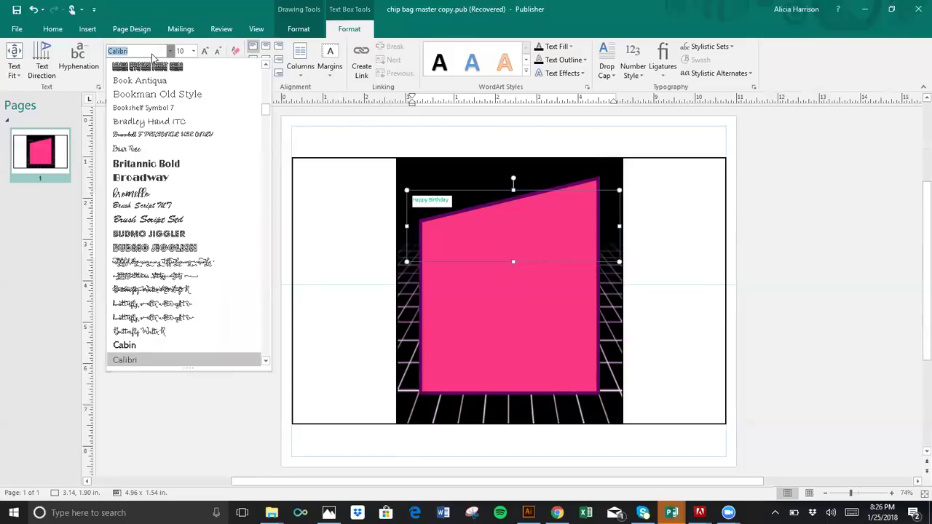
pyautogui.write('High Tower Text')
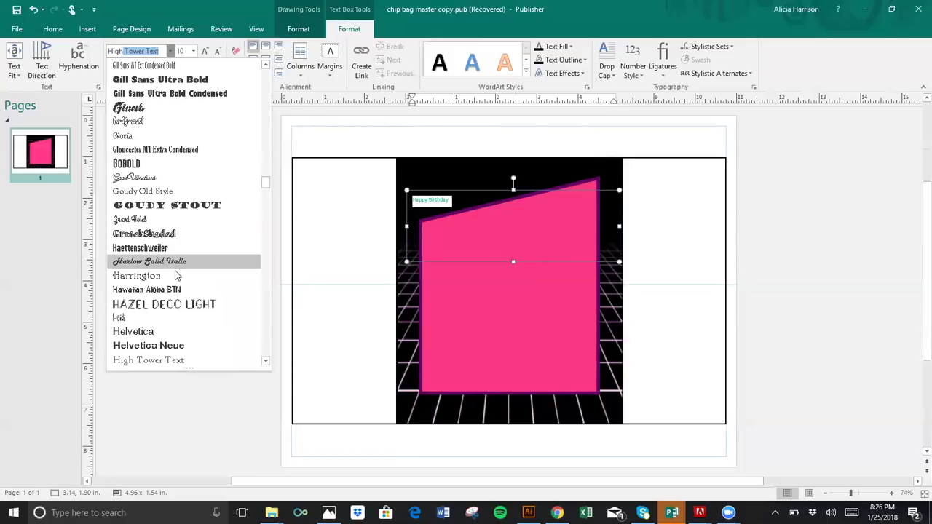
pyautogui.scroll(-7, 265, 339)
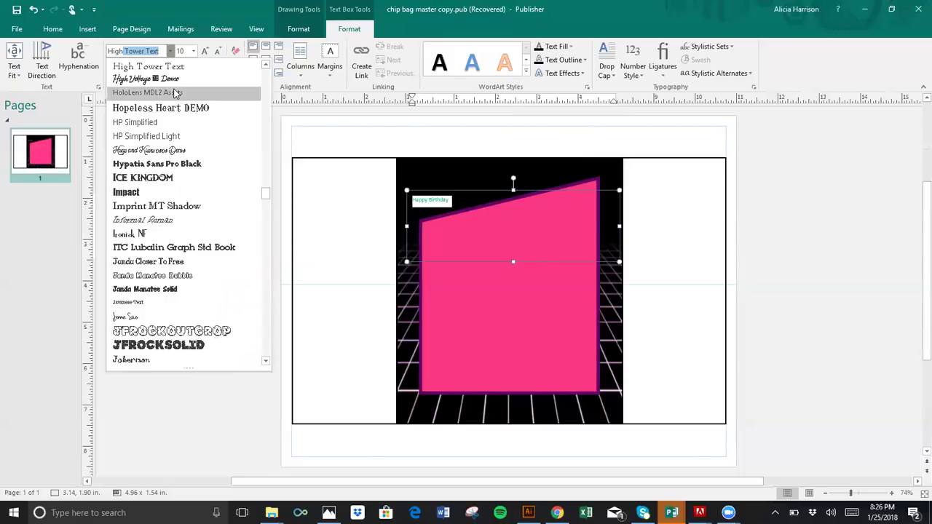
pyautogui.press('Return')
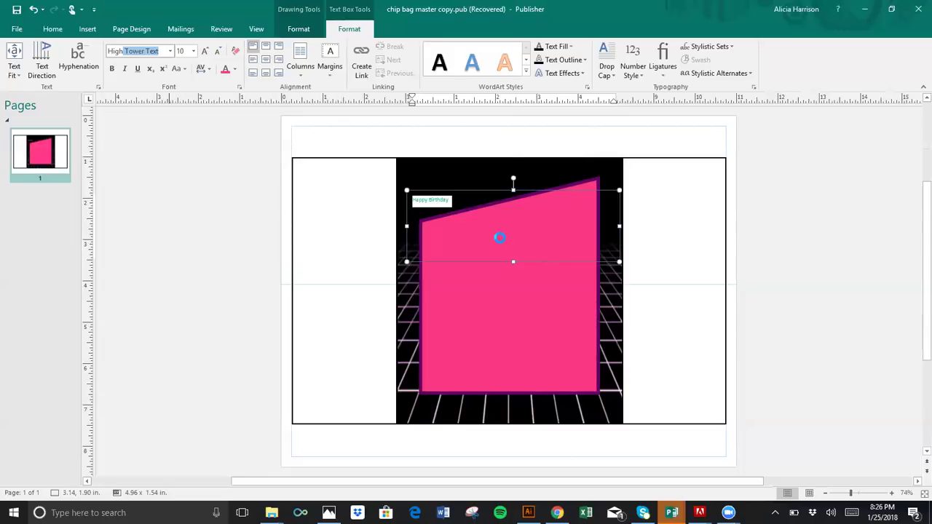
# Enlarge the "Happy Birthday" text to 80 pt
pyautogui.click(206, 51)
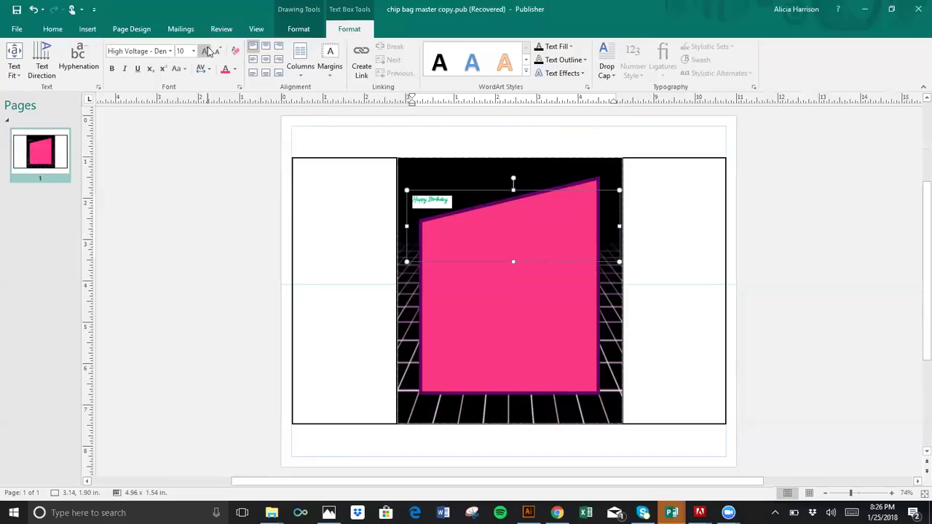
pyautogui.click(208, 52)
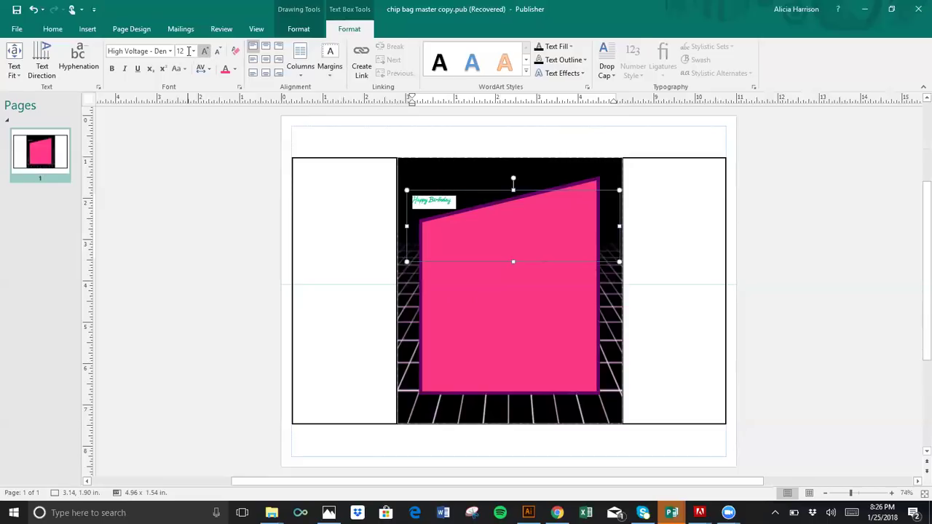
pyautogui.moveTo(178, 53)
pyautogui.mouseDown()
pyautogui.moveTo(187, 53)
pyautogui.moveTo(176, 51)
pyautogui.mouseUp()
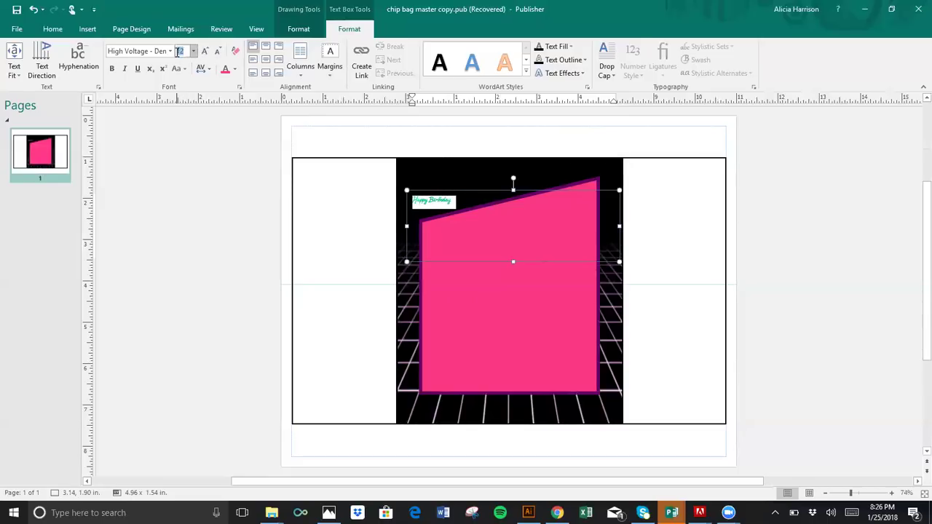
pyautogui.write('11')
pyautogui.write('10')
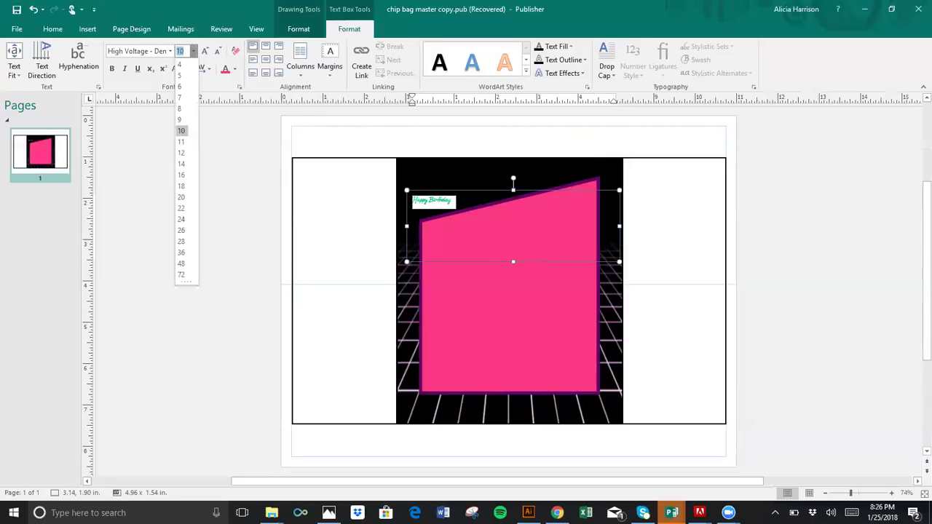
pyautogui.write('20')
pyautogui.press('Return')
pyautogui.write('70')
pyautogui.press('Return')
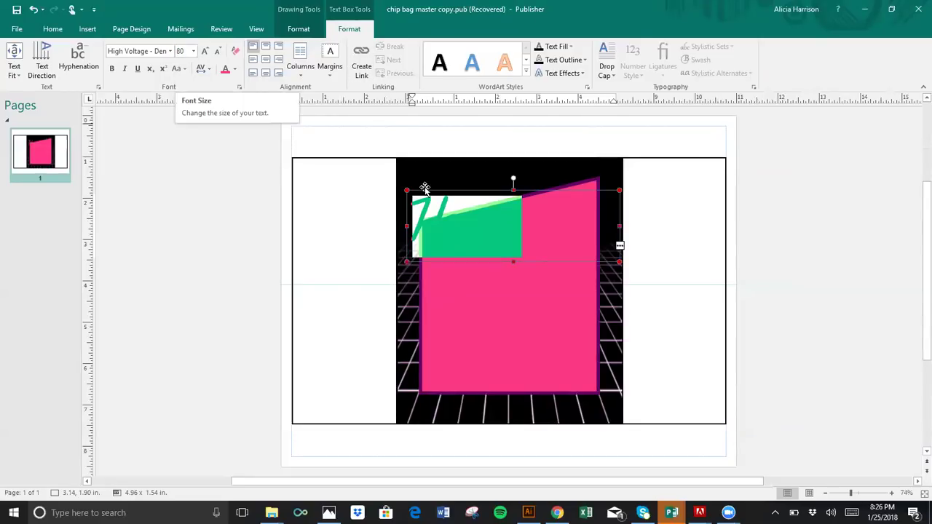
# Try a dark purple shape outline on the "Happy Birthday" text box and undo it
pyautogui.click(441, 215)
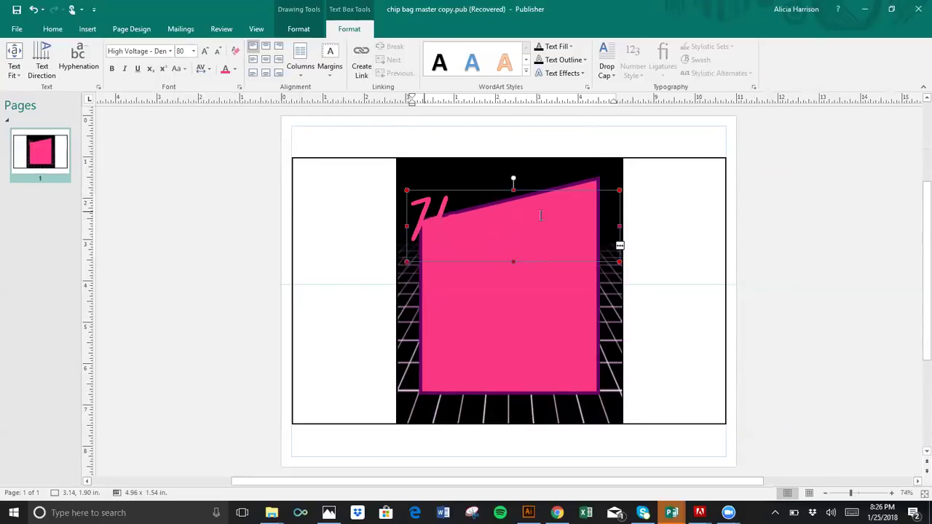
pyautogui.hotkey('ctrl', 'a')
pyautogui.moveTo(605, 217); pyautogui.dragTo(514, 224)
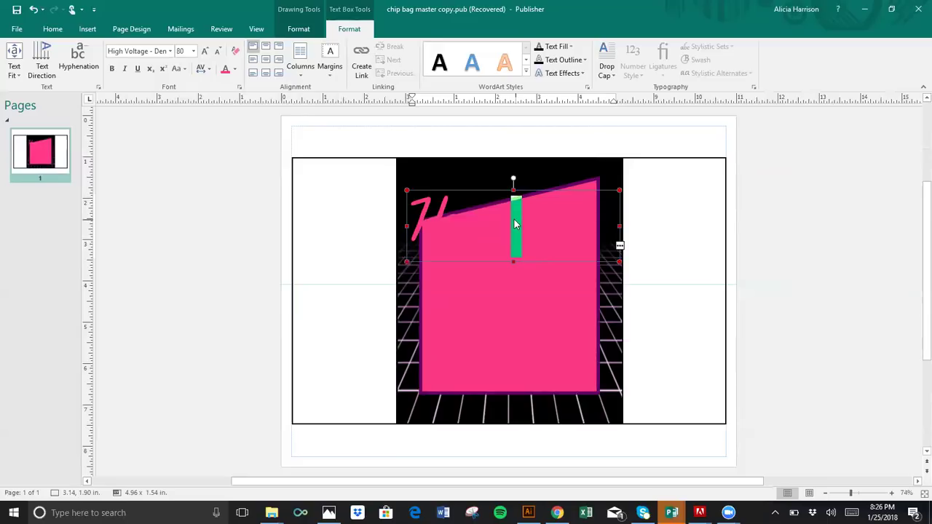
pyautogui.moveTo(430, 210); pyautogui.dragTo(567, 216)
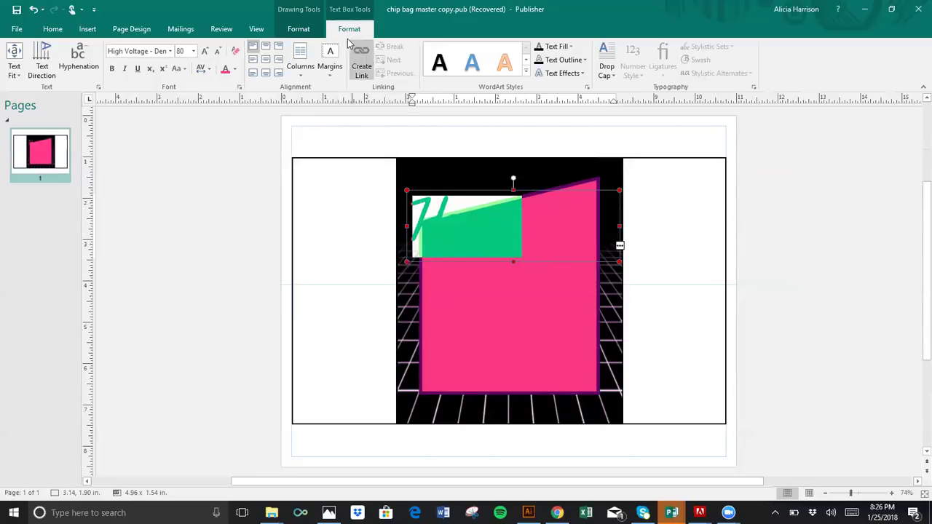
pyautogui.click(297, 28)
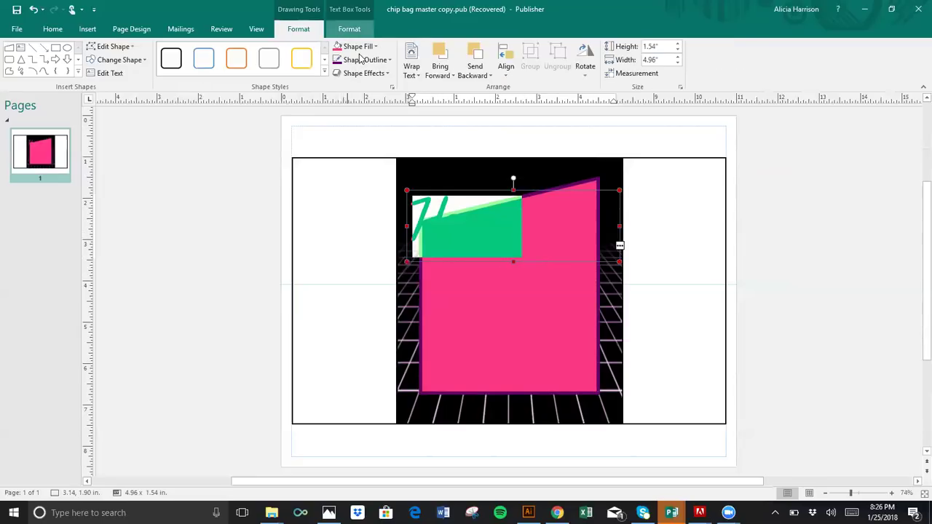
pyautogui.click(362, 60)
pyautogui.click(347, 174)
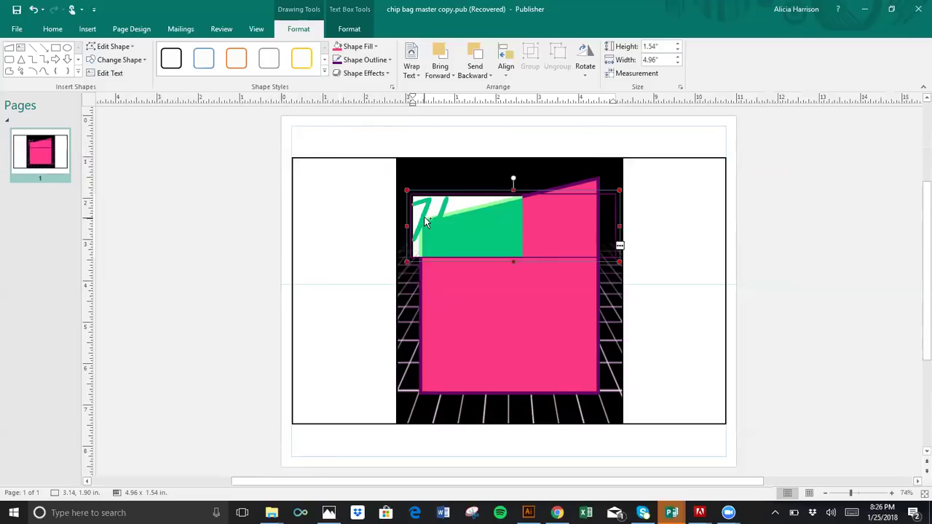
pyautogui.hotkey('ctrl', 'z')
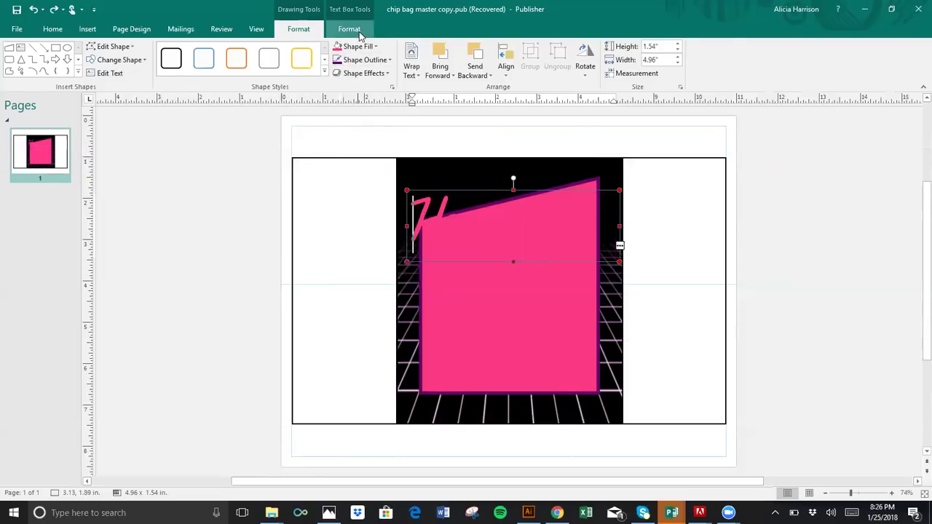
# Apply a dark purple text outline to all of the "Happy Birthday" lettering
pyautogui.click(359, 32)
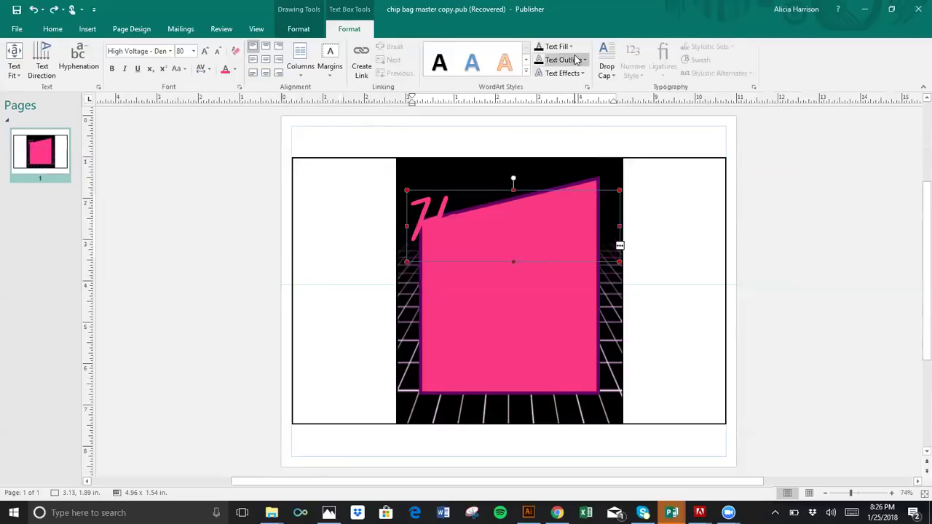
pyautogui.click(576, 60)
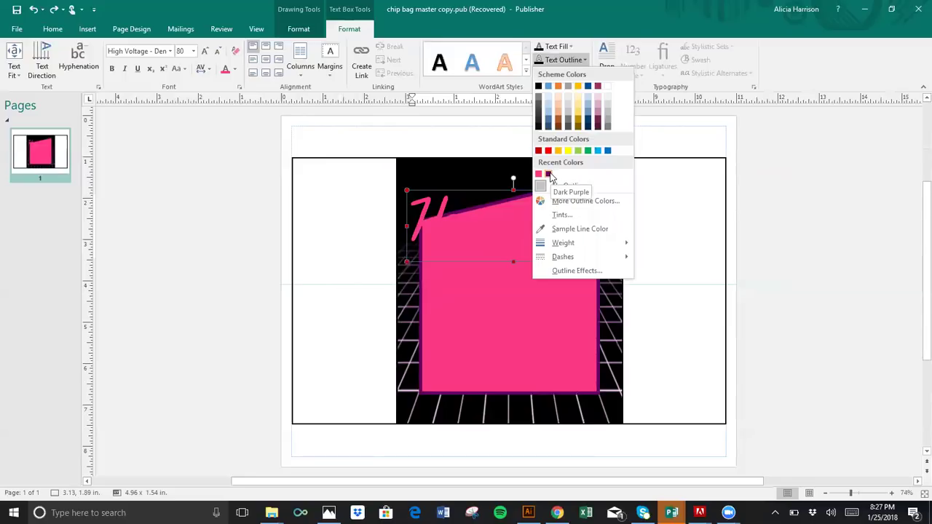
pyautogui.click(549, 174)
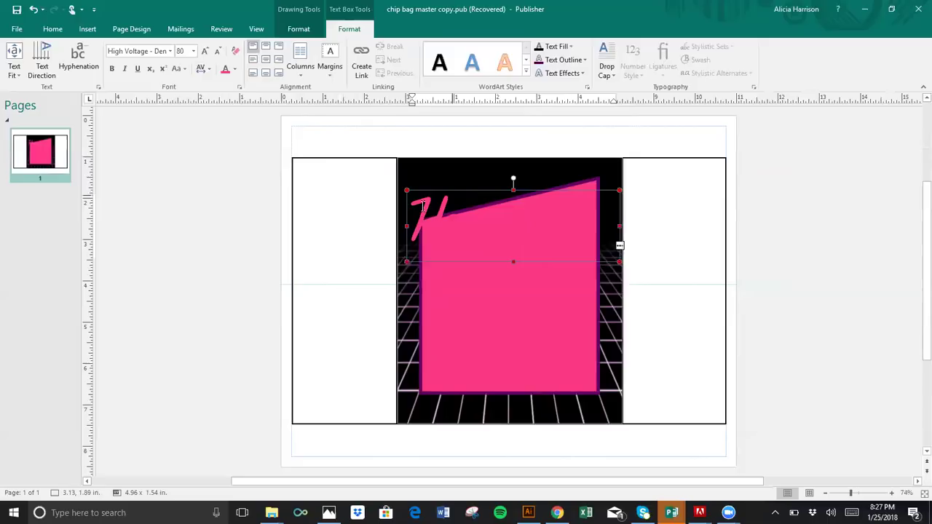
pyautogui.moveTo(418, 212); pyautogui.dragTo(600, 243)
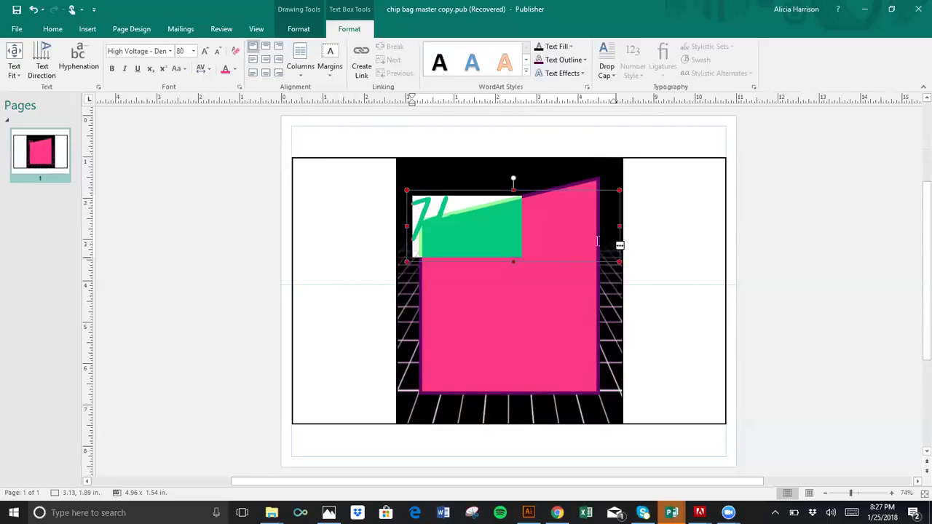
pyautogui.click(577, 64)
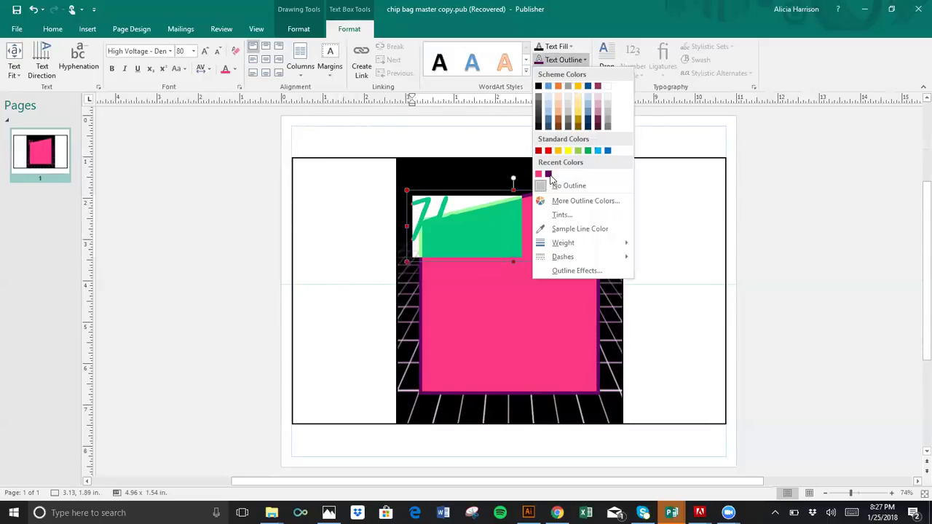
pyautogui.click(549, 176)
pyautogui.click(517, 227)
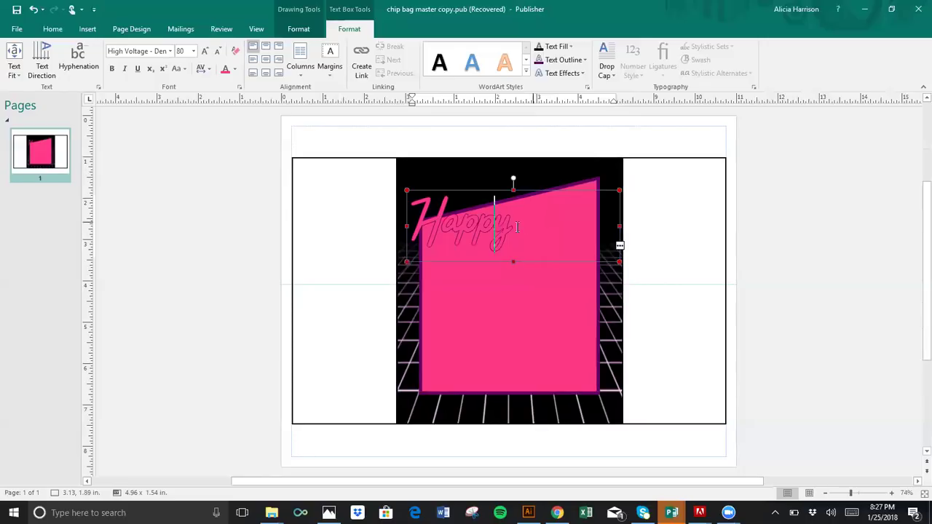
# Reduce the word "Happy" to 48 pt
pyautogui.moveTo(499, 230); pyautogui.dragTo(412, 228)
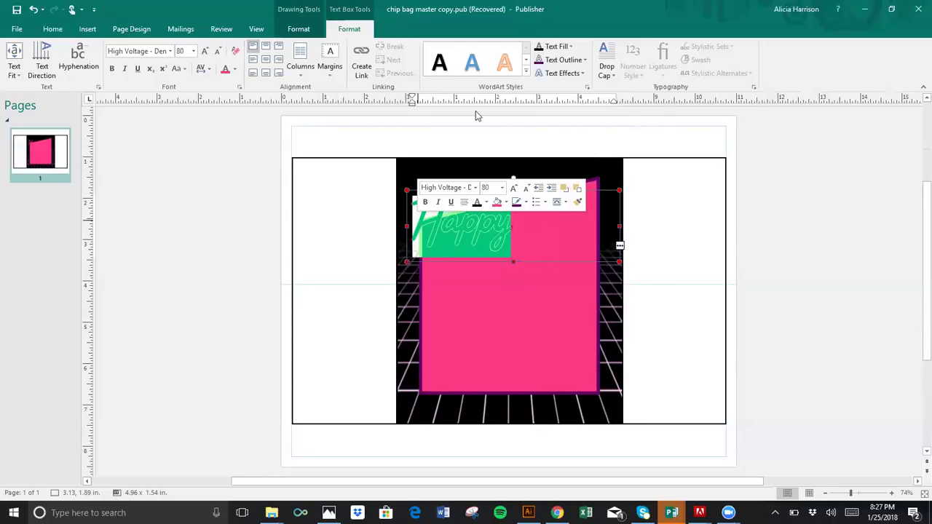
pyautogui.click(193, 51)
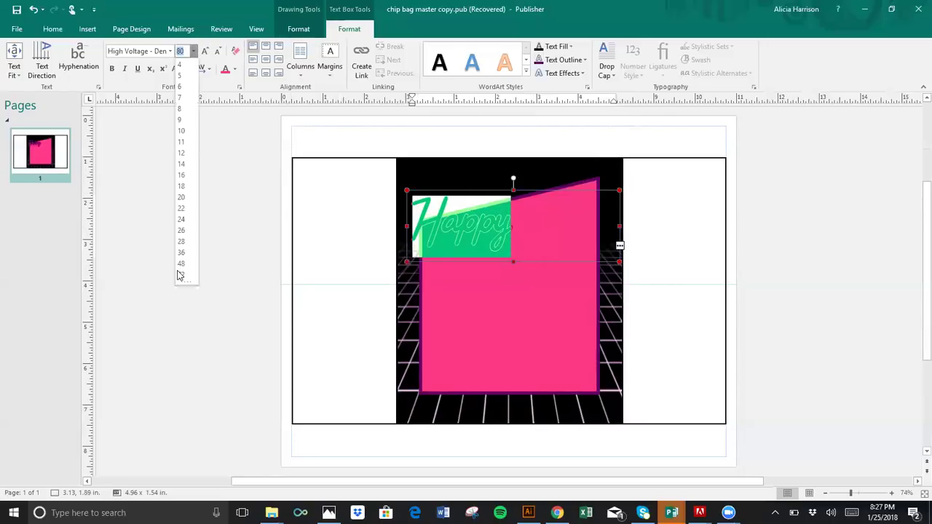
pyautogui.click(181, 264)
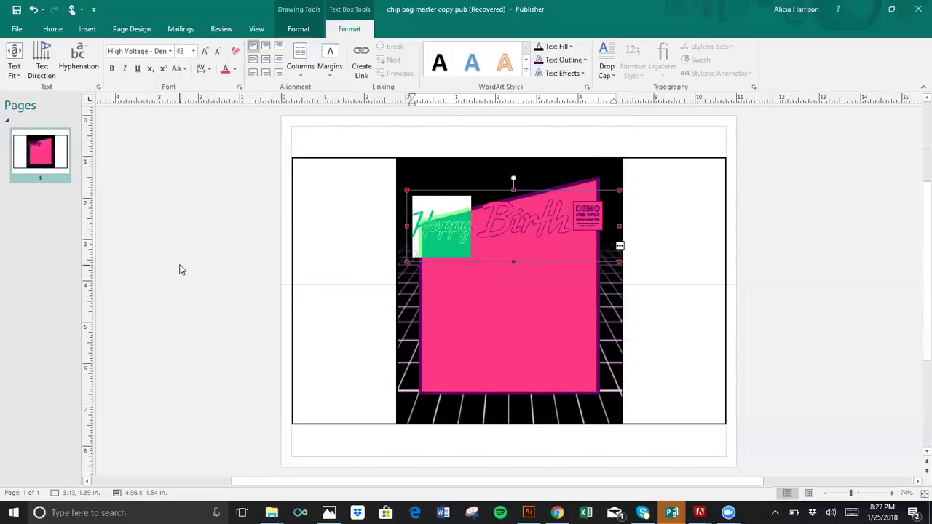
# Shorten the second word of the greeting to "Bday"
pyautogui.moveTo(573, 224); pyautogui.dragTo(500, 219)
pyautogui.press('BackSpace')
pyautogui.press('BackSpace')
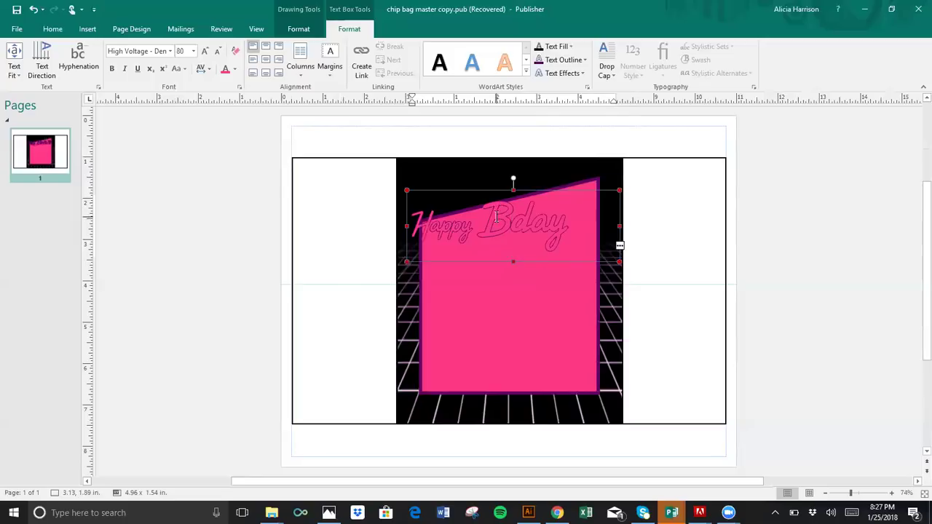
# Rewrite the second word of the greeting as "Birthday", keeping its final y
pyautogui.press('Delete')
pyautogui.press('Delete')
pyautogui.press('Delete')
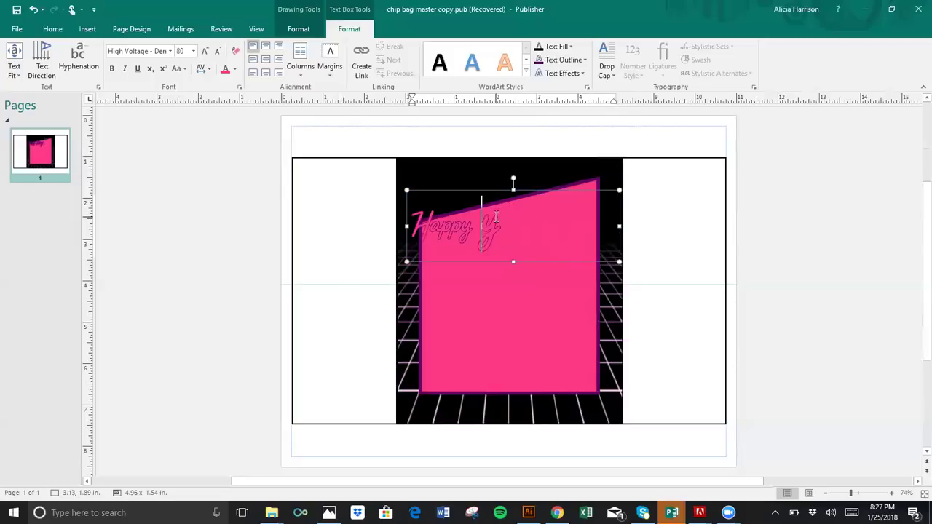
pyautogui.write('Birthda')
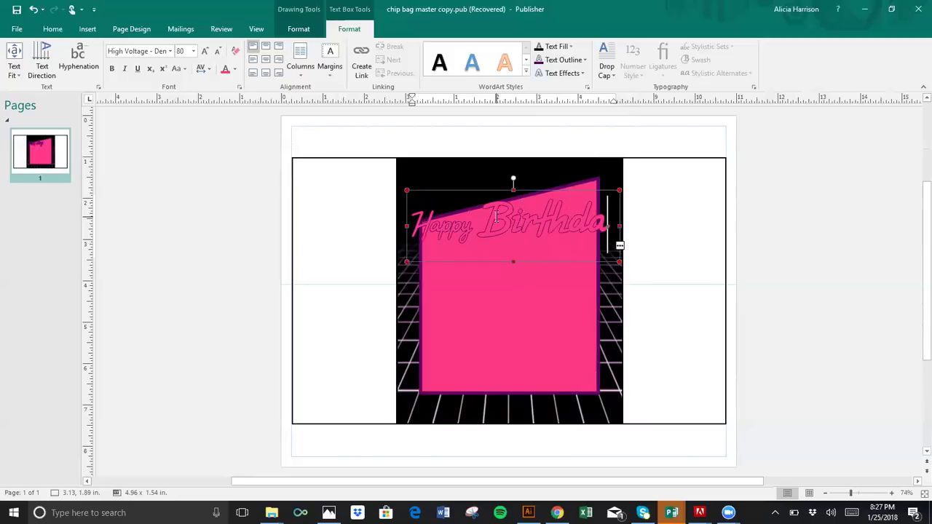
# Reduce the second word of the greeting, "Birthda", to 60 pt
pyautogui.moveTo(482, 218); pyautogui.dragTo(599, 212)
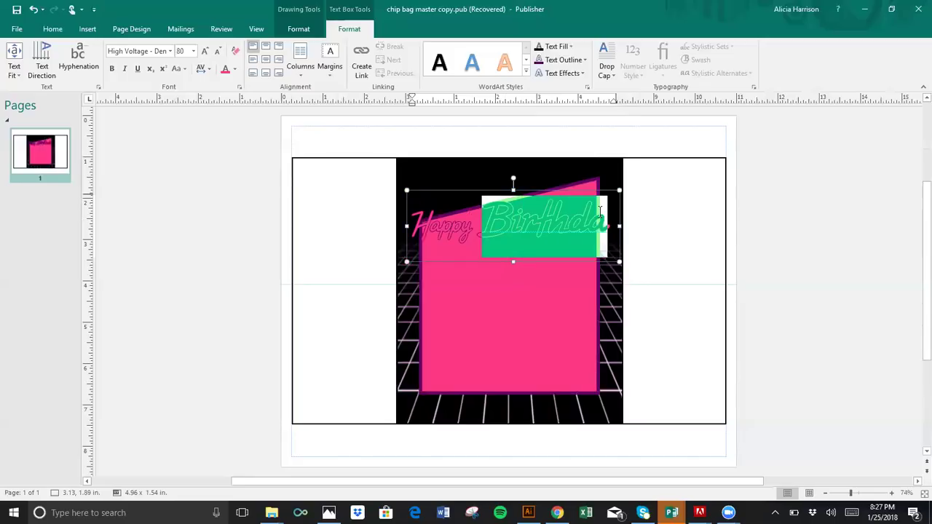
pyautogui.click(181, 52)
pyautogui.write('7')
pyautogui.press('BackSpace')
pyautogui.write('60')
pyautogui.press('Return')
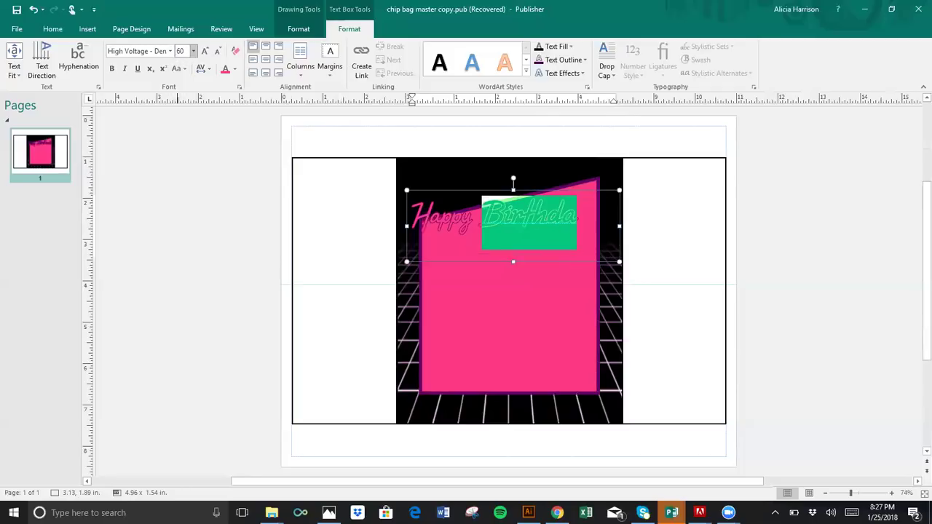
pyautogui.click(502, 215)
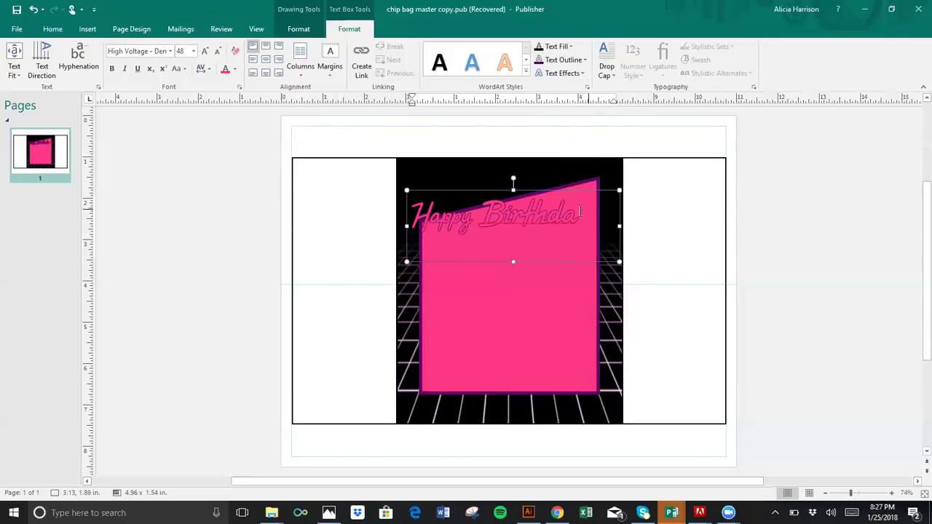
# Set the whole greeting to 60 pt and add the missing y at the end so it reads "Happy Birthday"
pyautogui.moveTo(580, 211); pyautogui.dragTo(365, 184)
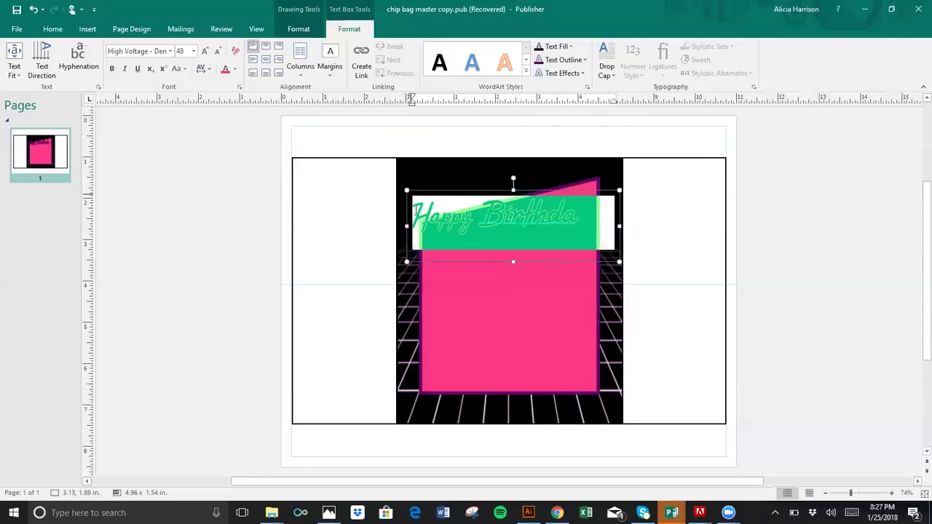
pyautogui.click(181, 51)
pyautogui.write('60')
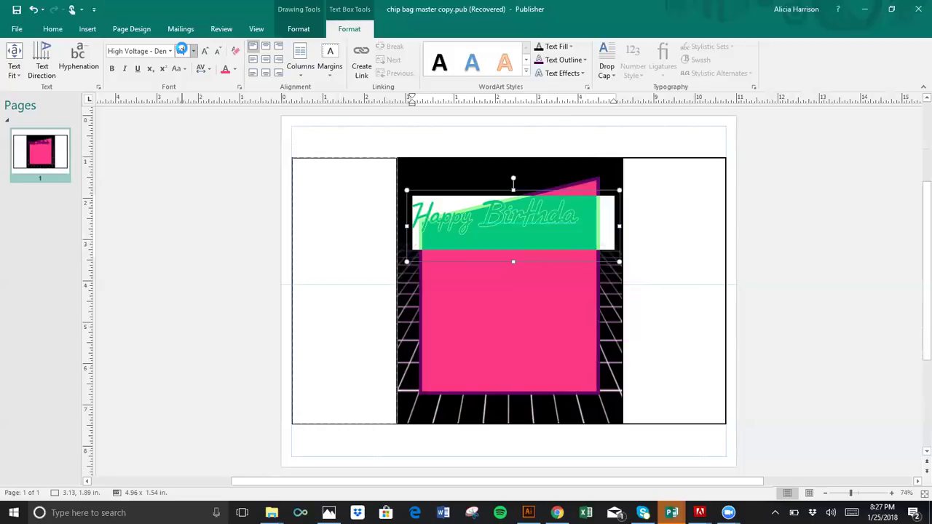
pyautogui.press('Return')
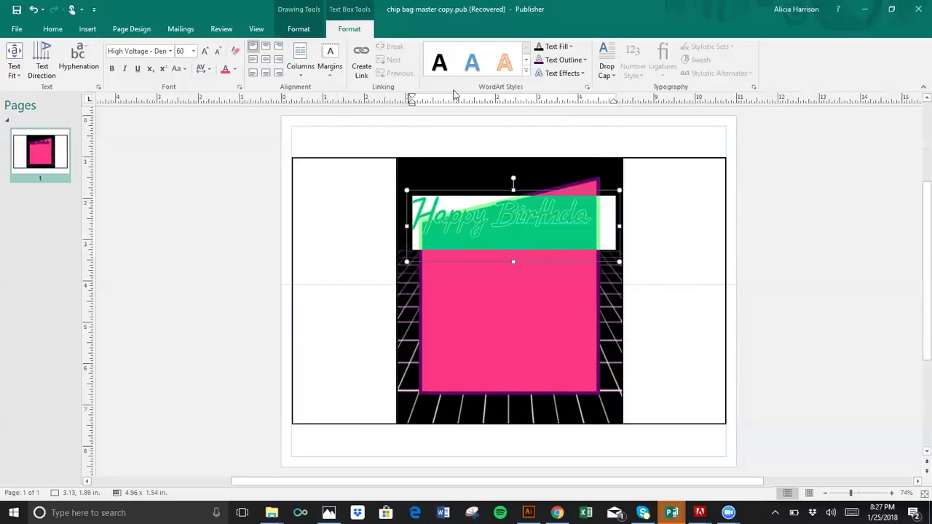
pyautogui.click(589, 219)
pyautogui.write('y')
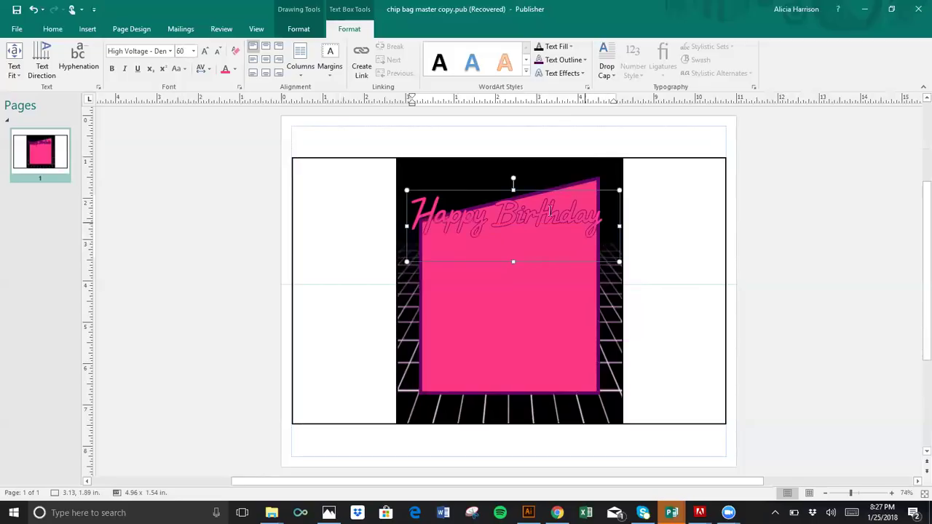
# Enlarge all of the "Happy Birthday" lettering to 64 pt, keeping it on a single line
pyautogui.tripleClick(526, 221)
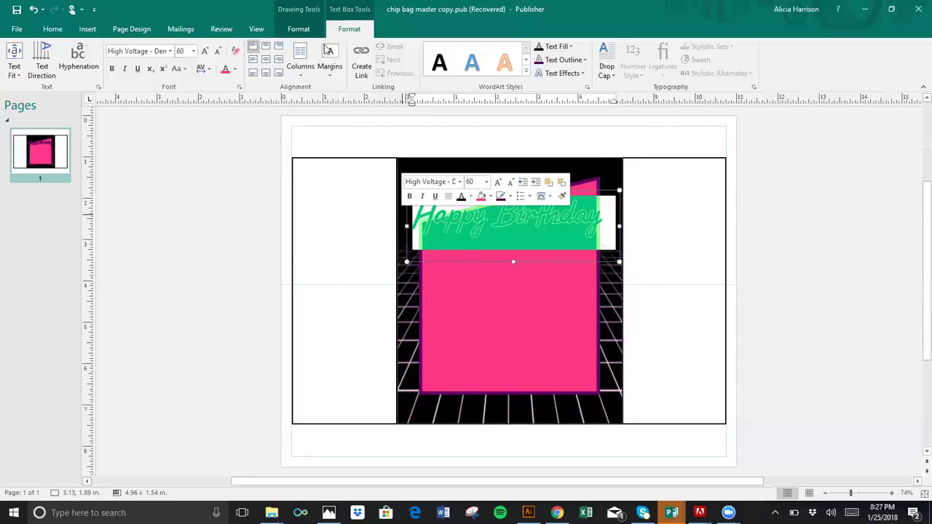
pyautogui.click(207, 51)
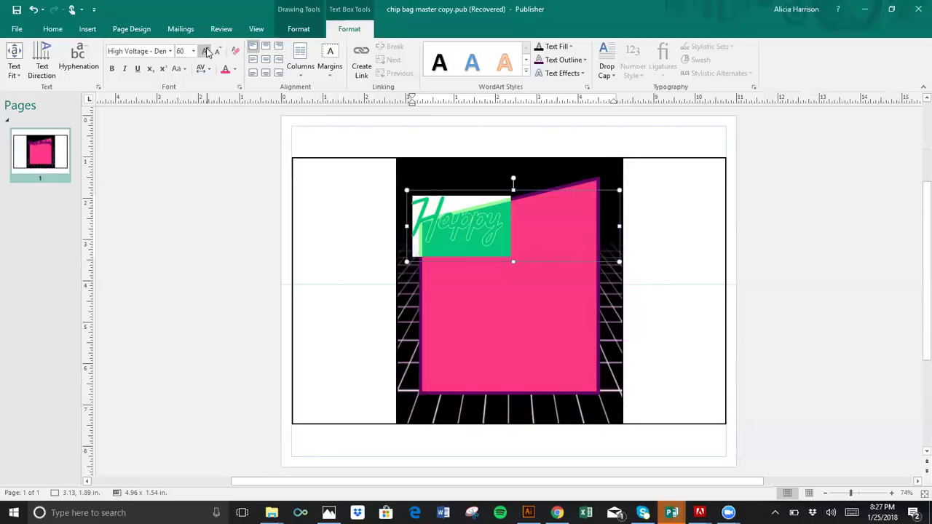
pyautogui.click(217, 51)
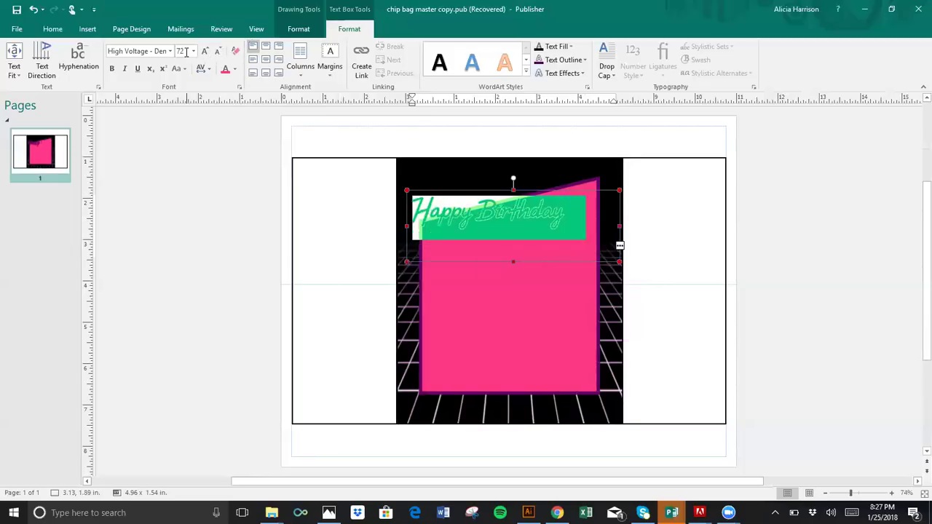
pyautogui.moveTo(183, 51); pyautogui.dragTo(172, 56)
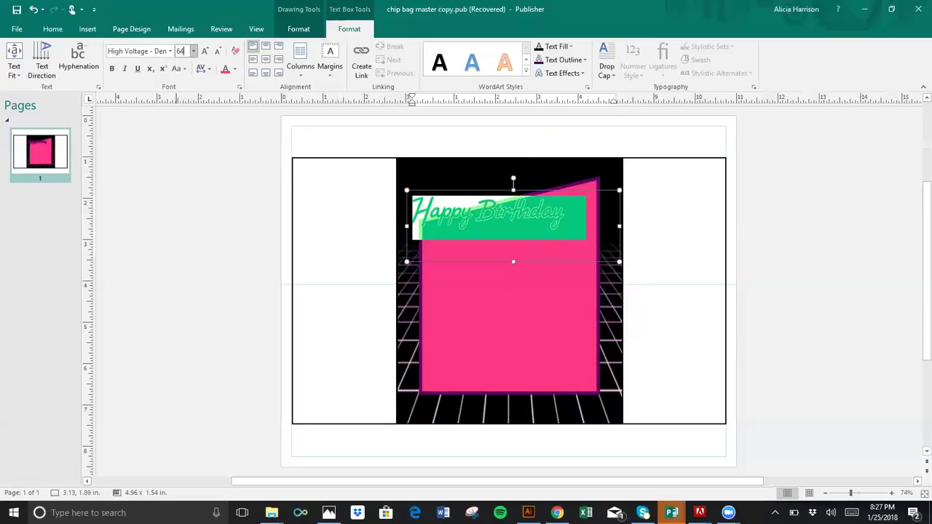
pyautogui.press('Return')
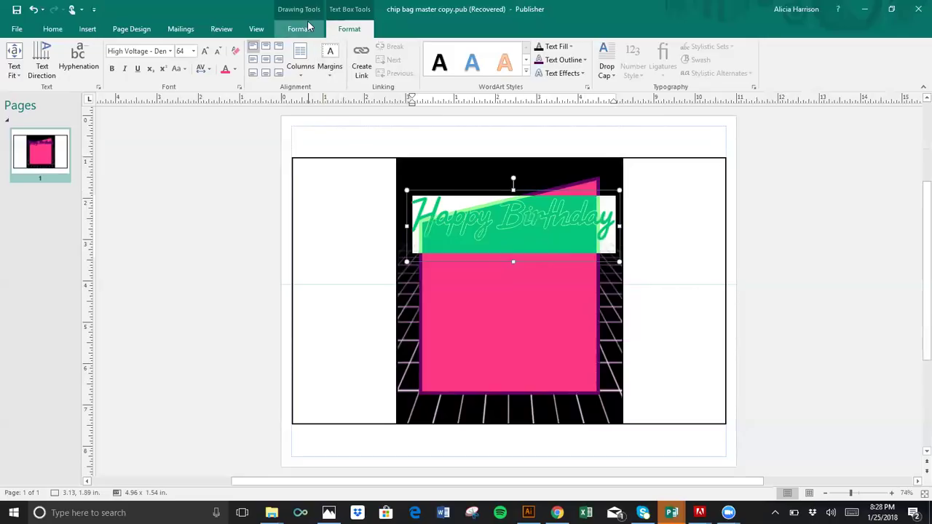
# Set the text outline weight of the "Happy Birthday" lettering to 4½ pt
pyautogui.click(565, 60)
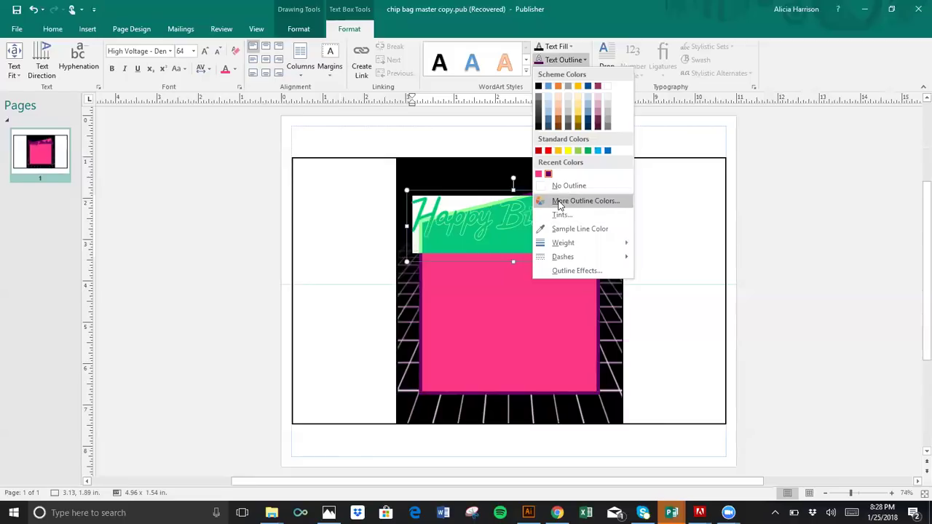
pyautogui.moveTo(554, 246)
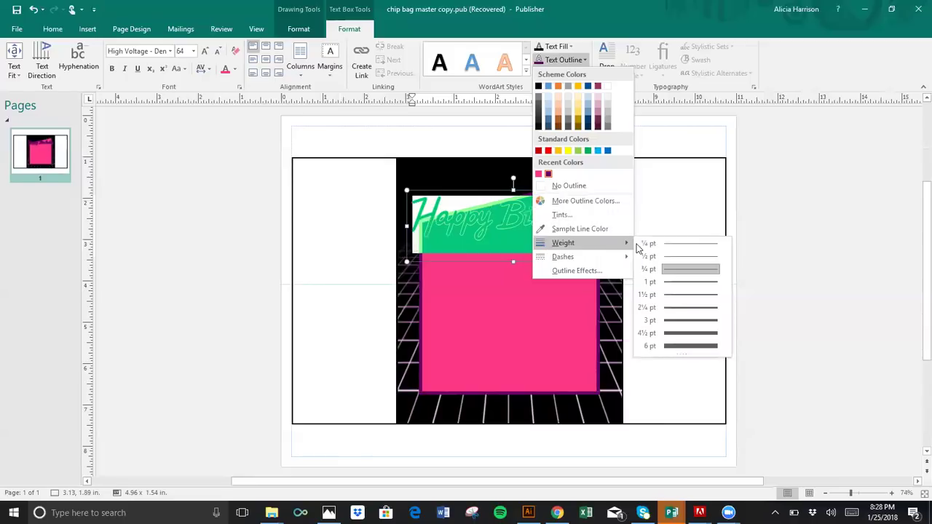
pyautogui.click(668, 332)
pyautogui.press('Escape')
pyautogui.press('Escape')
pyautogui.click(574, 215)
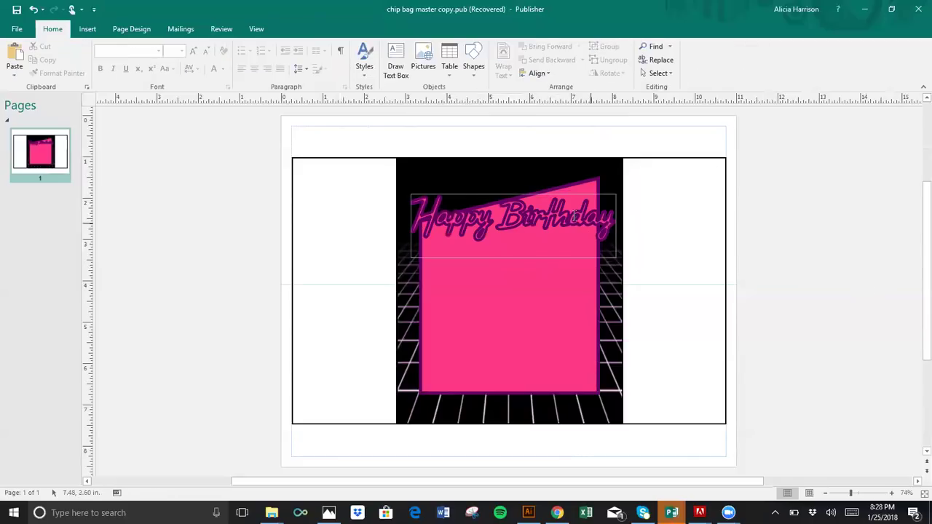
# Set the text outline weight of the "Happy Birthday" lettering to 3 pt
pyautogui.tripleClick(574, 215)
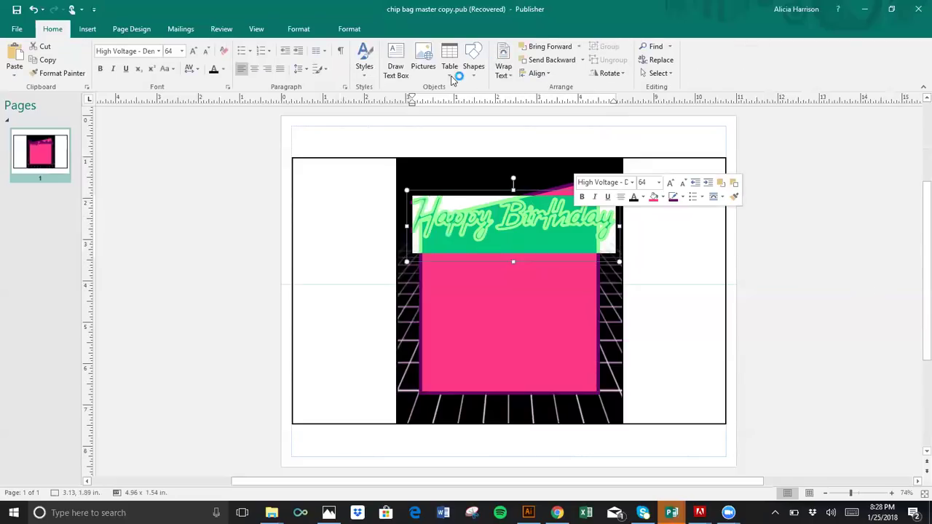
pyautogui.click(350, 29)
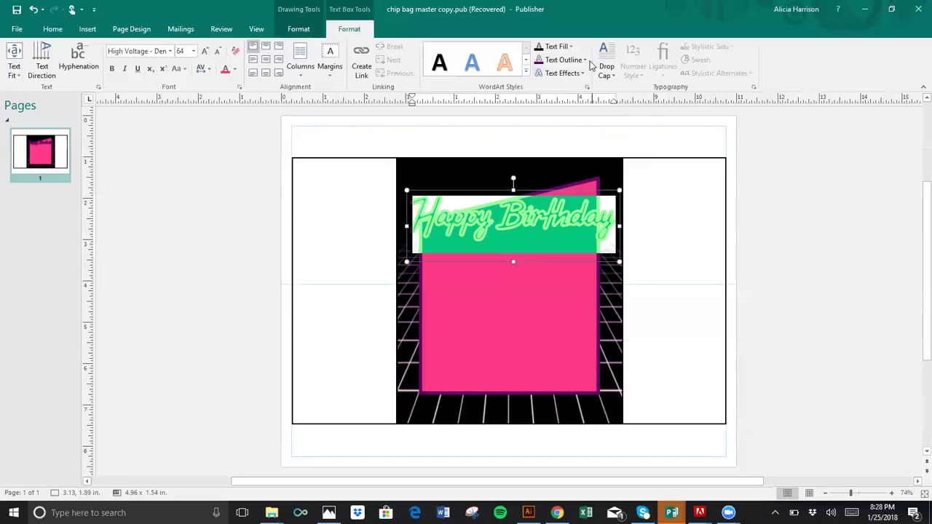
pyautogui.click(564, 60)
pyautogui.moveTo(624, 247)
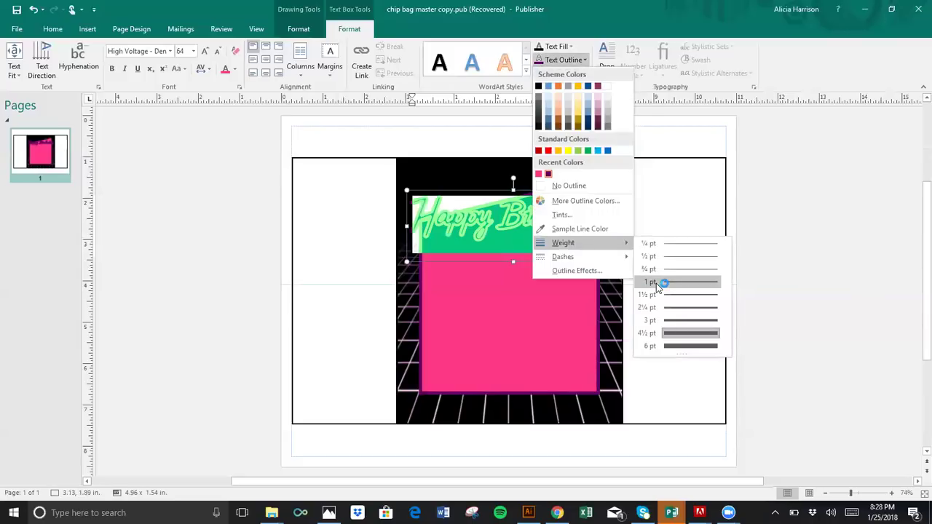
pyautogui.click(677, 317)
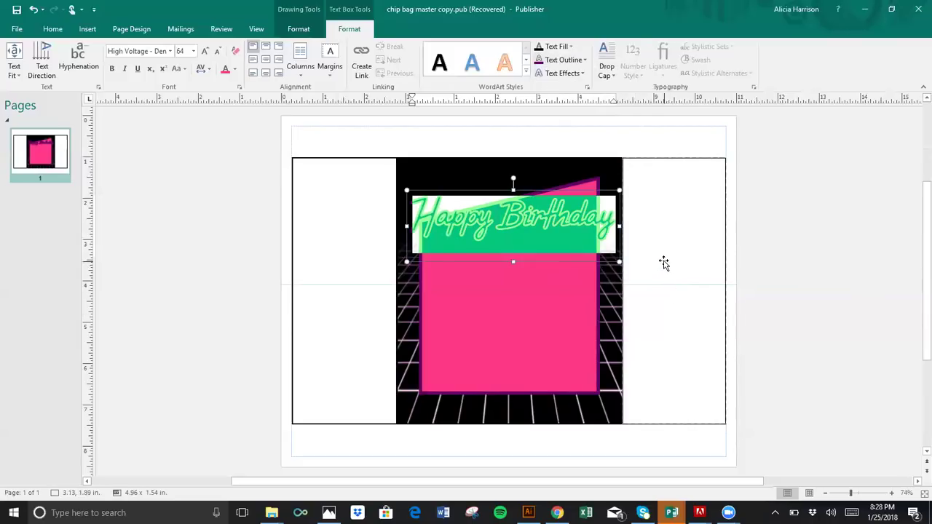
pyautogui.click(786, 255)
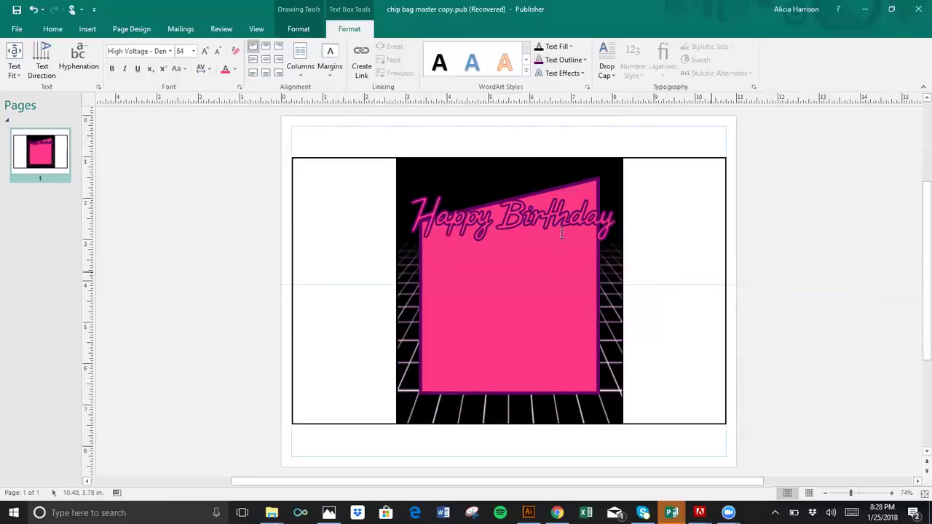
# Apply a bevel text effect to the "Happy Birthday" lettering
pyautogui.tripleClick(509, 222)
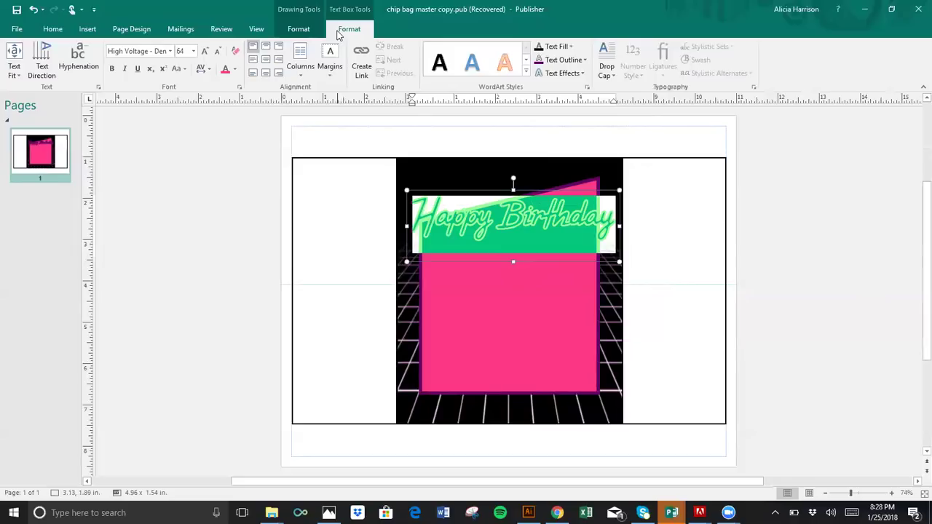
pyautogui.click(565, 73)
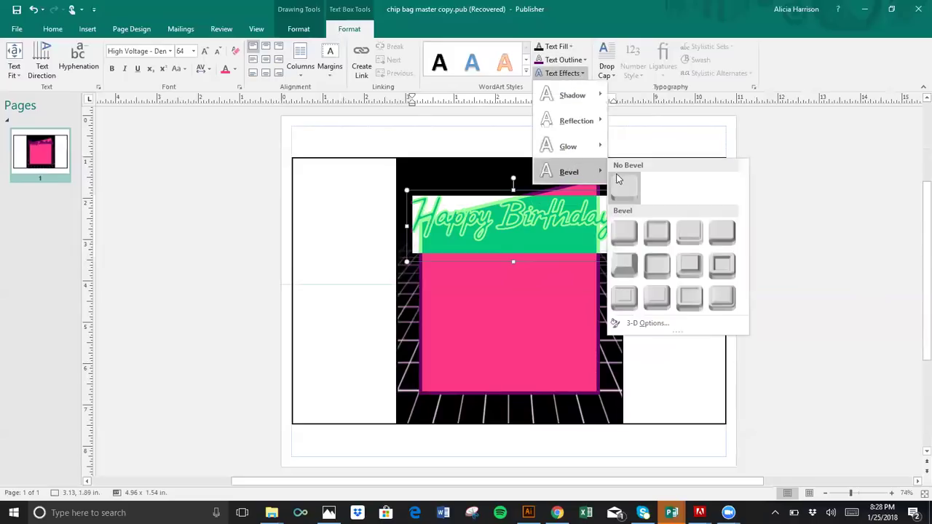
pyautogui.click(746, 229)
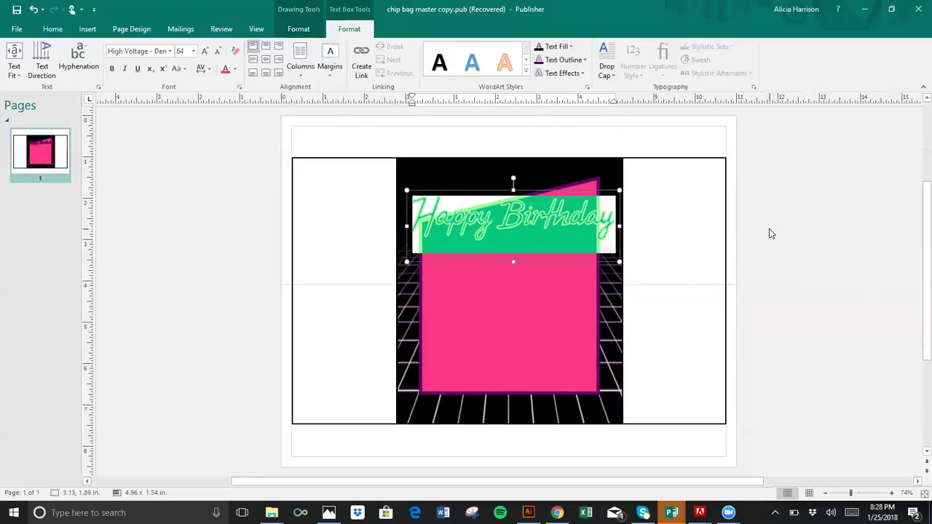
pyautogui.click(769, 233)
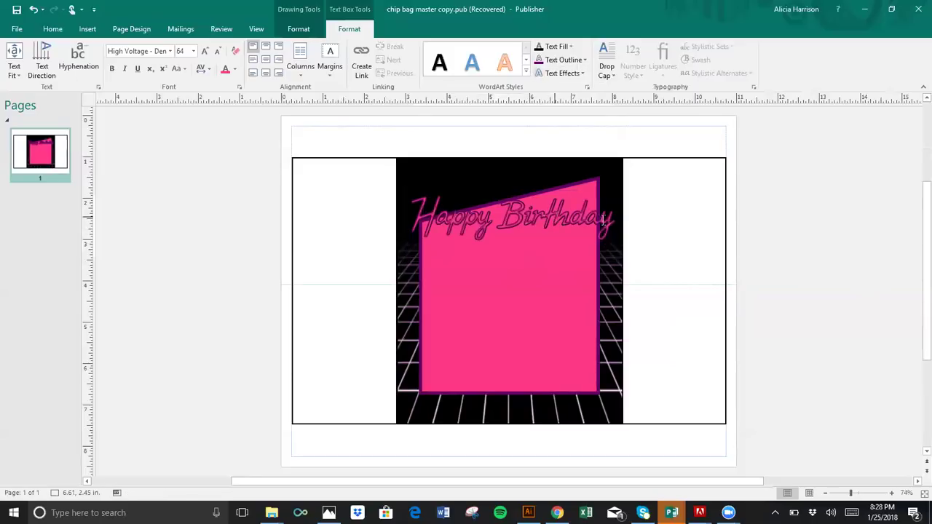
# Extend the "Happy Birthday" text box downward to the horizontal guide, making it about 2.07 in. tall
pyautogui.click(546, 206)
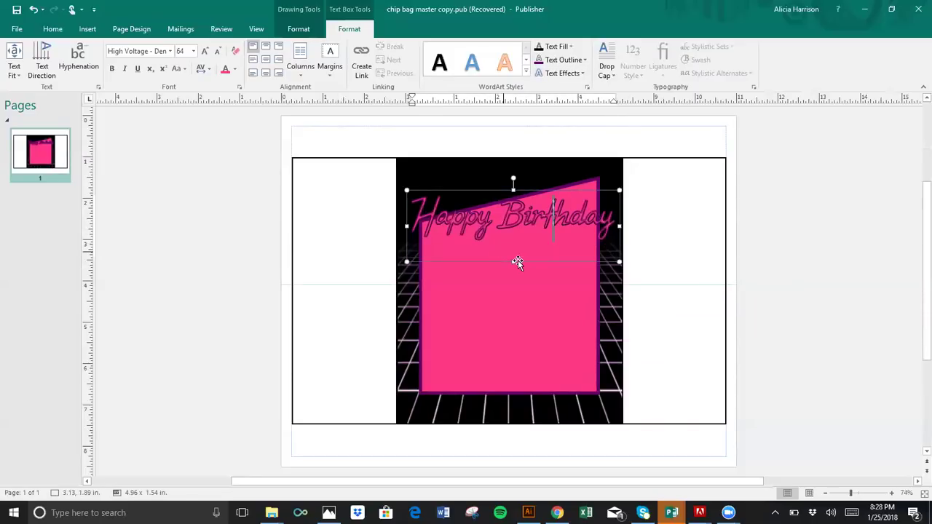
pyautogui.click(511, 263)
pyautogui.moveTo(511, 263); pyautogui.dragTo(511, 285)
# Undo the accidental moves of the black grid background picture
pyautogui.click(516, 234)
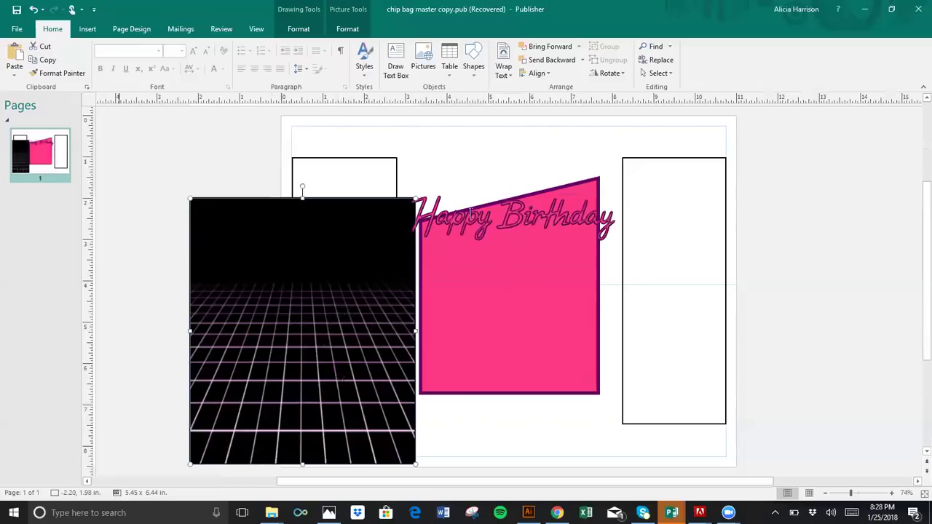
pyautogui.hotkey('ctrl', 'z')
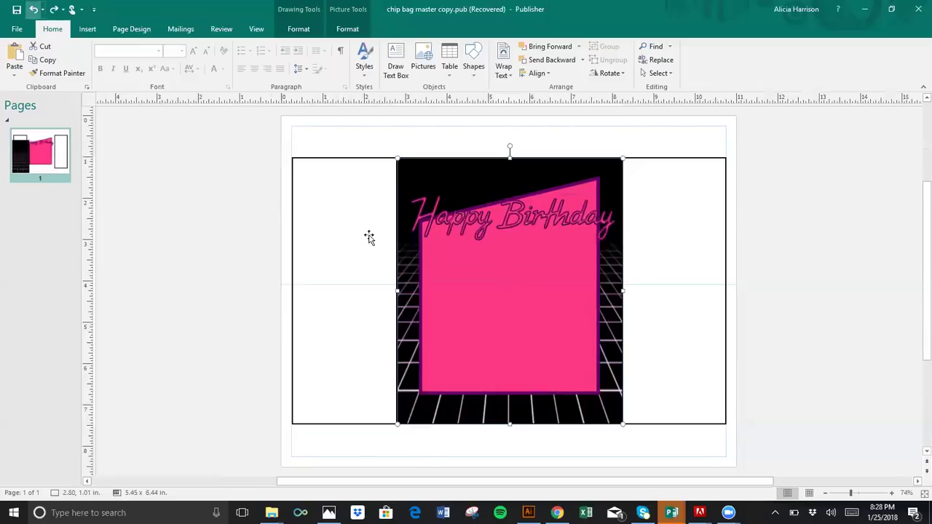
pyautogui.click(491, 240)
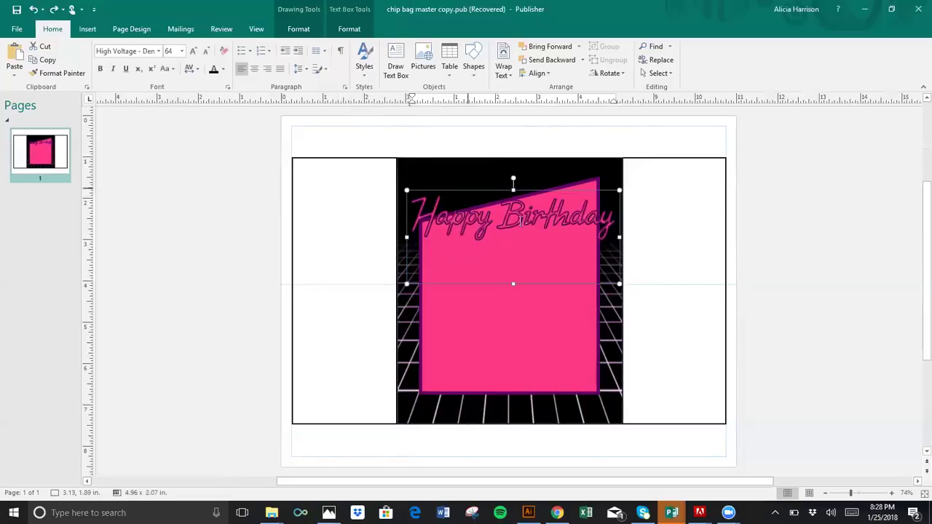
pyautogui.click(512, 191)
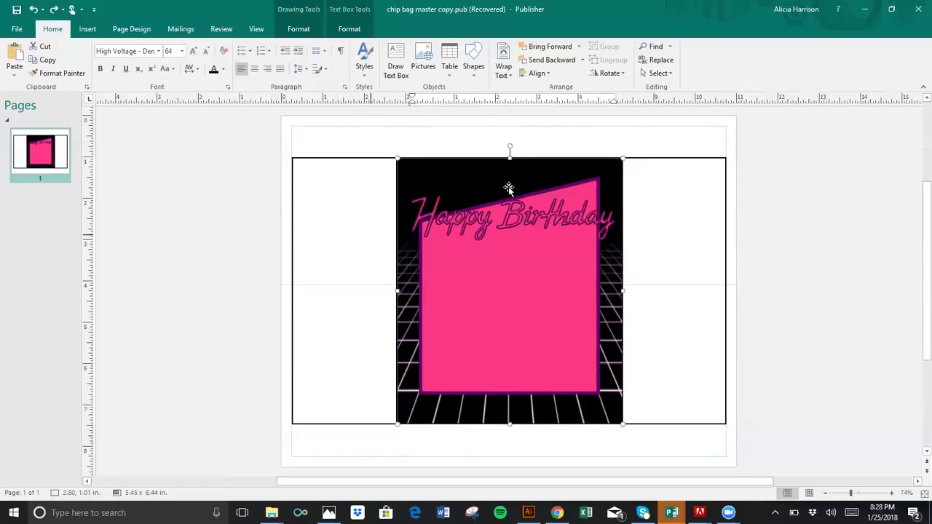
pyautogui.hotkey('ctrl', 'v')
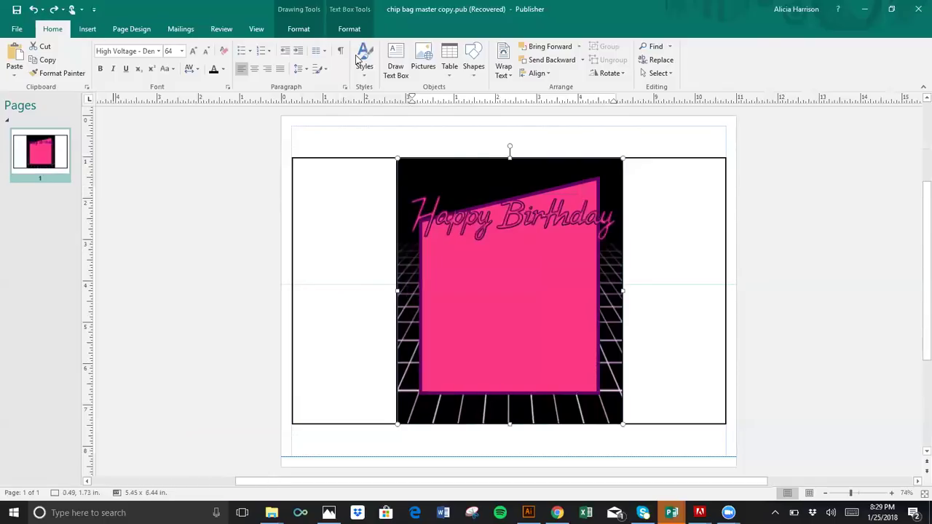
pyautogui.hotkey('ctrl', 'z')
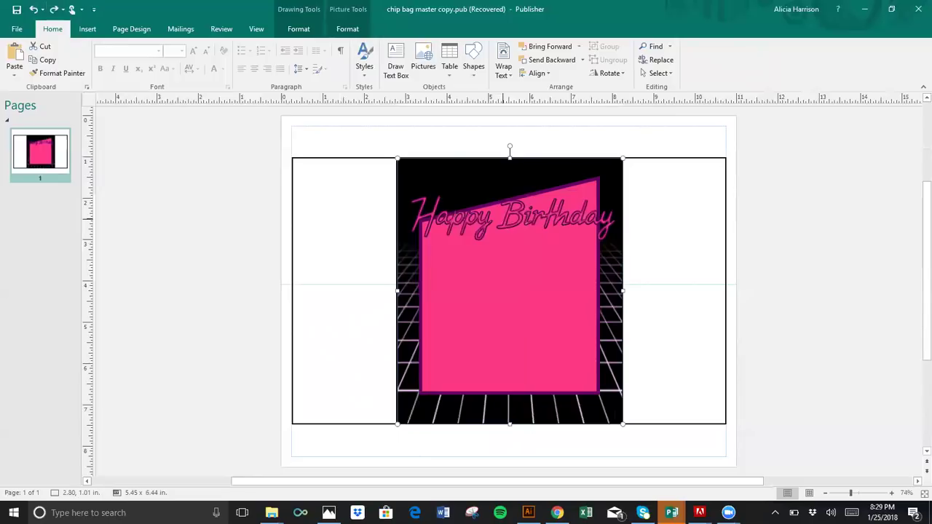
# Move the "Happy Birthday" text box off the front panel, to about 9.13, 4.05 in. across the page's right edge
pyautogui.click(411, 198)
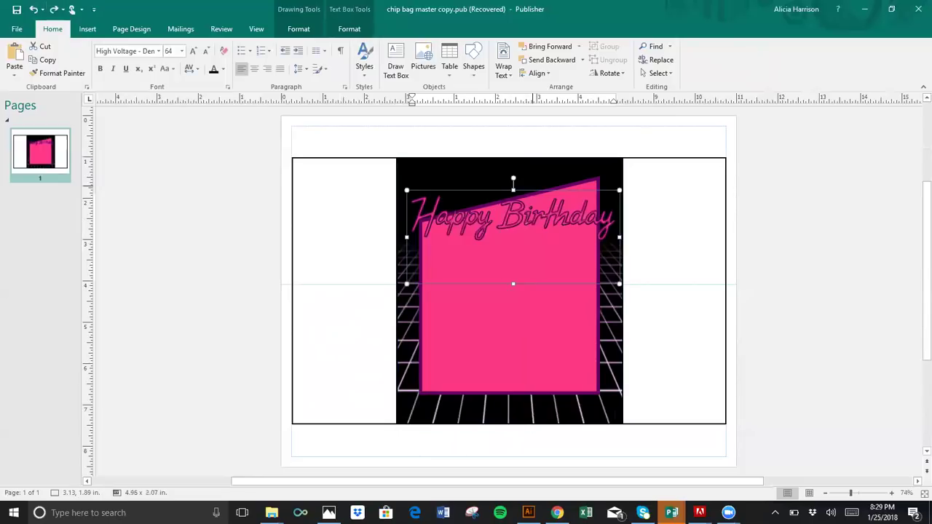
pyautogui.click(542, 208)
pyautogui.moveTo(542, 197)
pyautogui.mouseDown()
pyautogui.moveTo(542, 227)
pyautogui.moveTo(542, 216)
pyautogui.mouseUp()
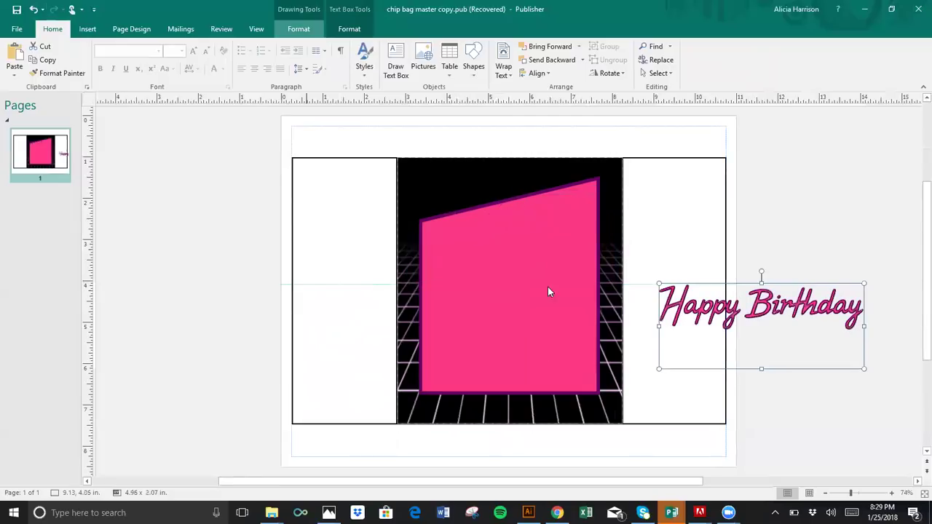
# Insert a plain-style WordArt object with the text "Happy Birthday"
pyautogui.click(87, 28)
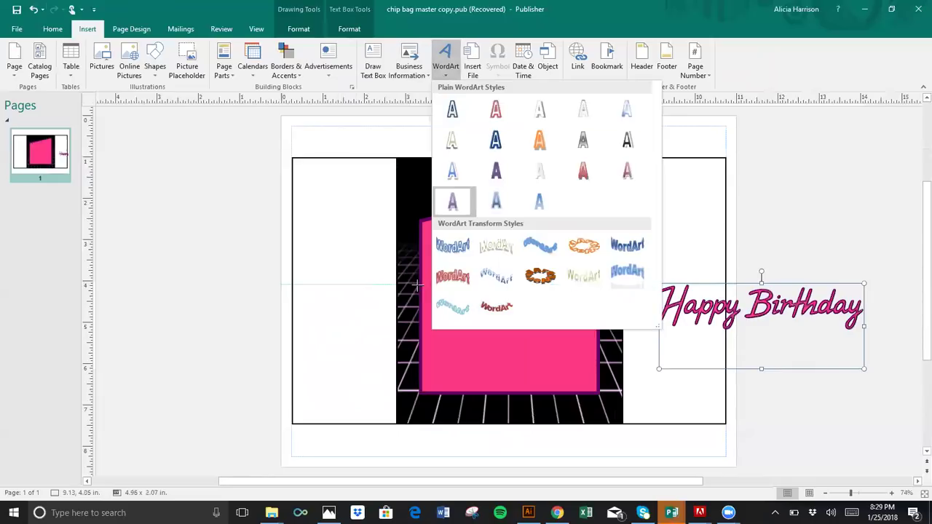
pyautogui.click(502, 278)
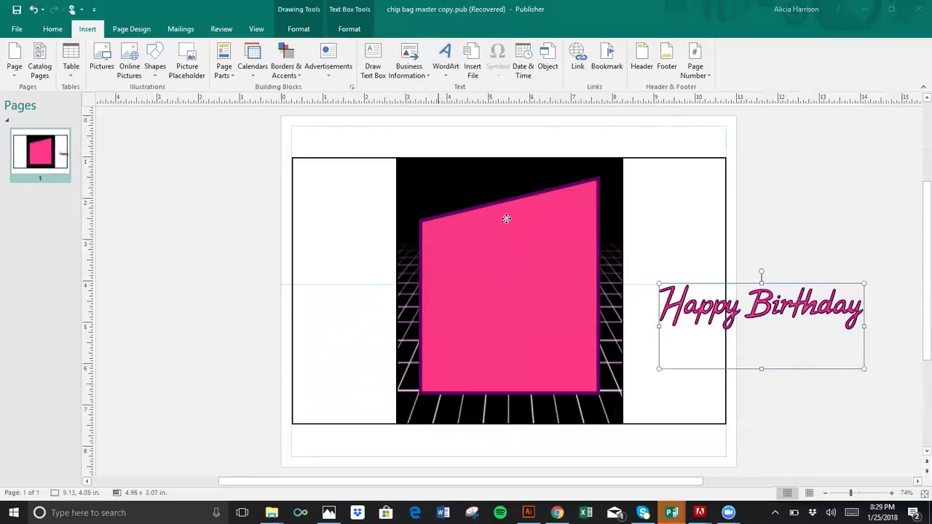
pyautogui.write('Hap')
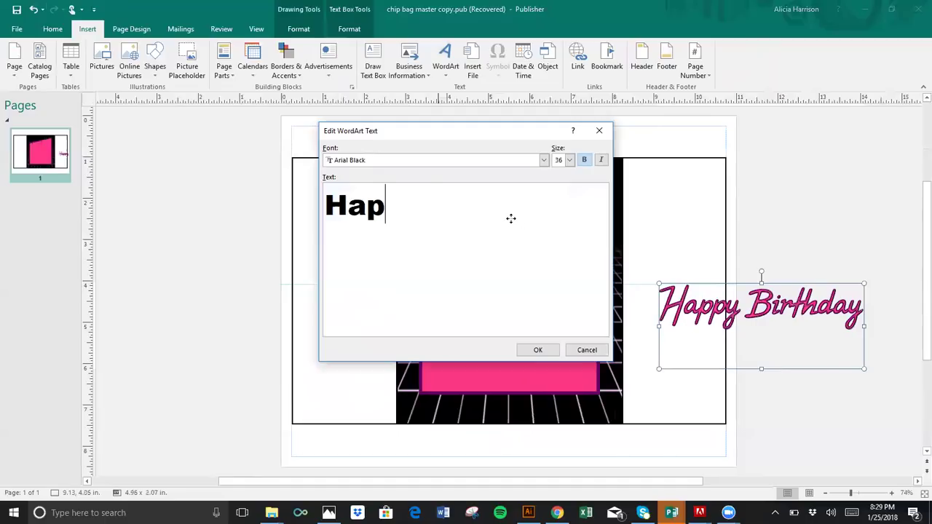
pyautogui.write('py Bir thday')
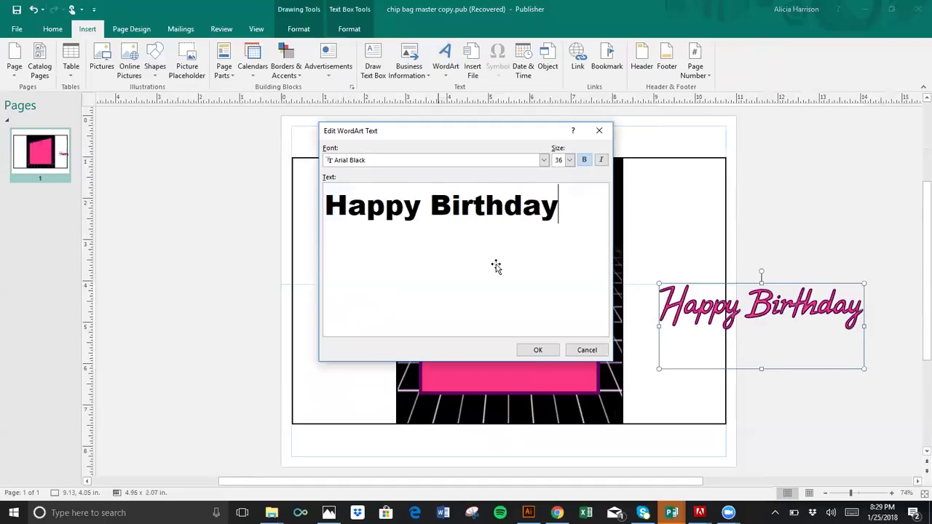
# Set the "Happy Birthday" WordArt's font to High Voltage - Demo and place it on the page
pyautogui.click(543, 160)
pyautogui.scroll(-20, 412, 55)
pyautogui.scroll(5, 445, 51)
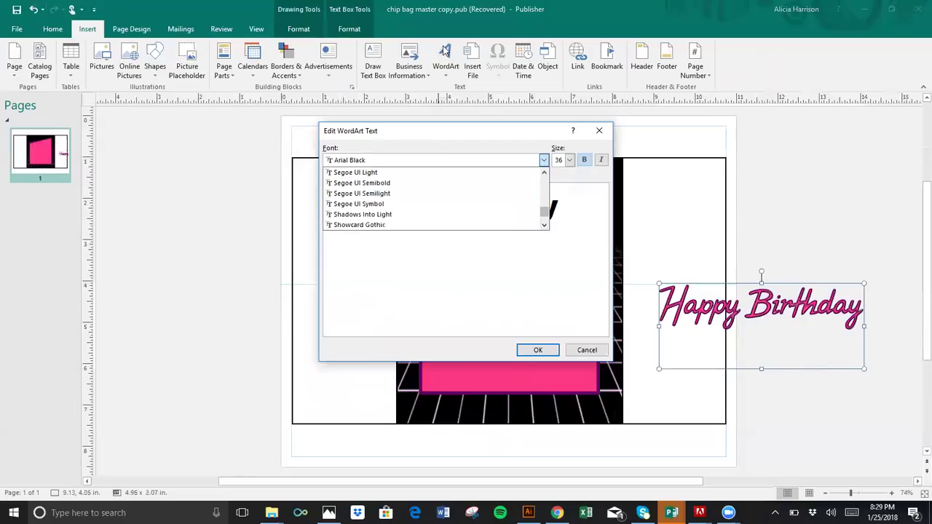
pyautogui.scroll(20, 413, 162)
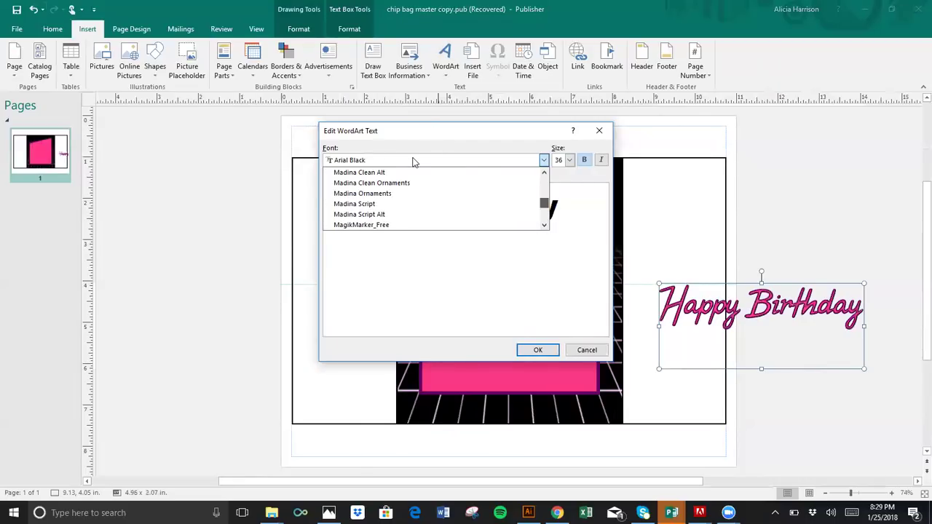
pyautogui.scroll(5, 413, 161)
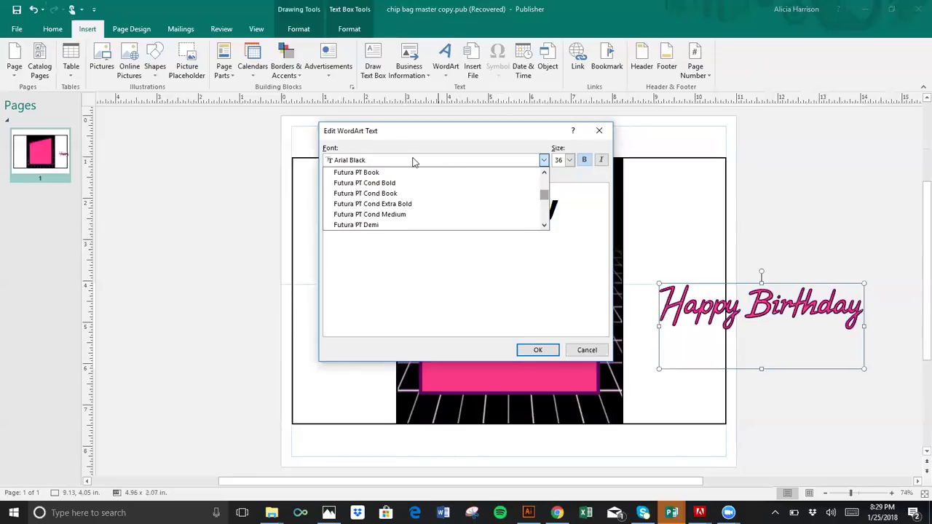
pyautogui.scroll(-4, 541, 218)
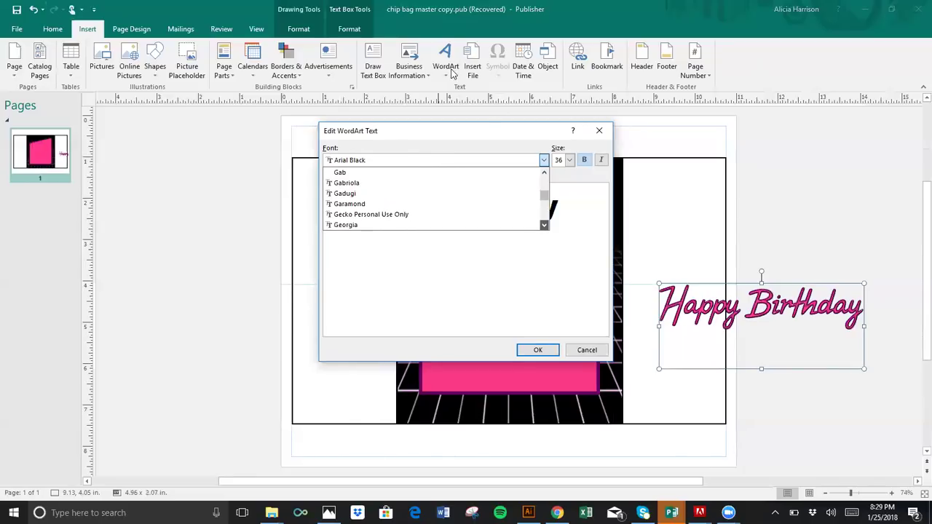
pyautogui.scroll(-4, 454, 125)
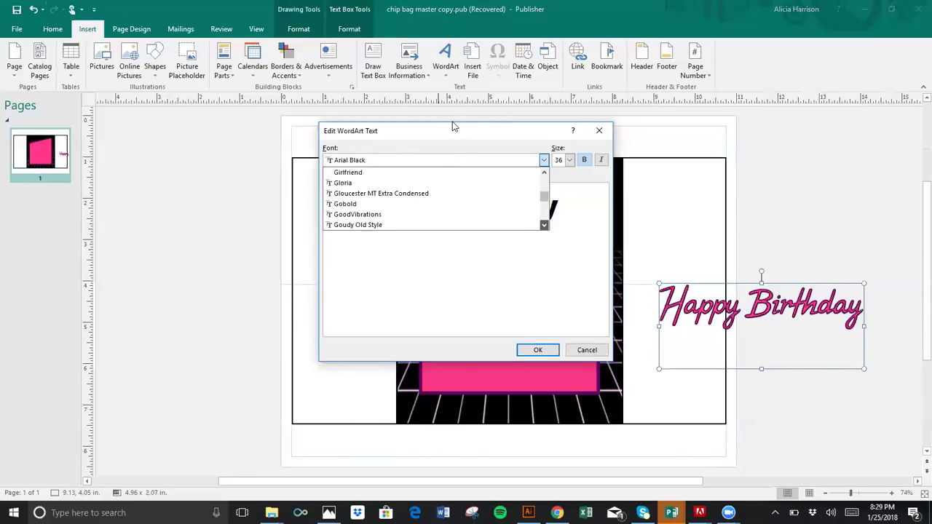
pyautogui.scroll(-5, 473, 153)
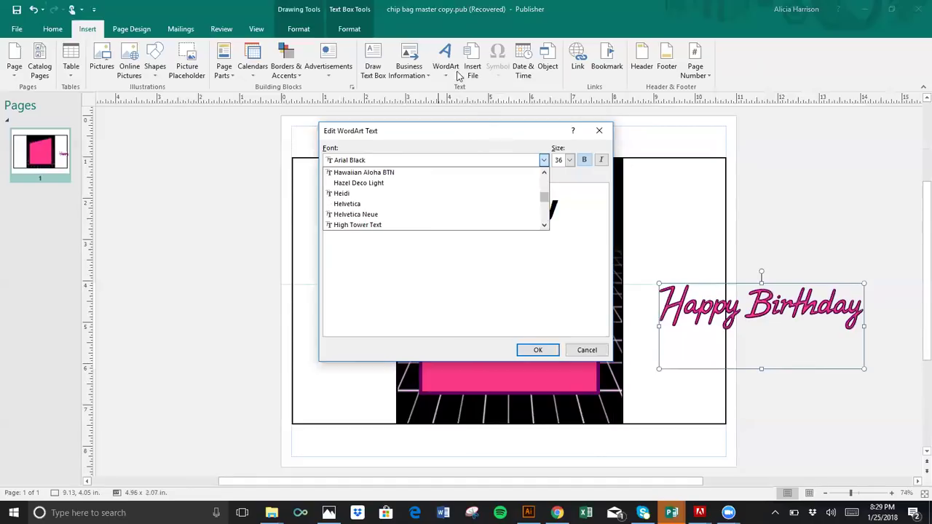
pyautogui.click(495, 183)
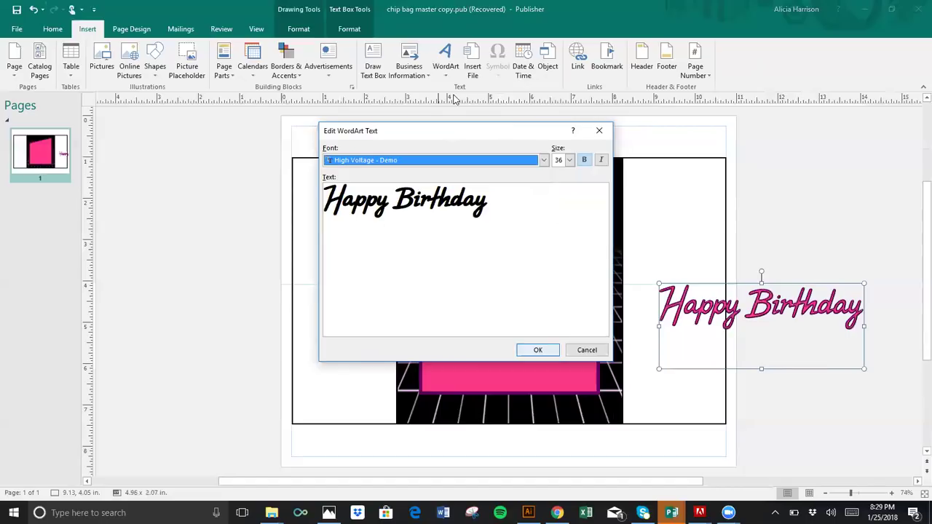
pyautogui.press('Return')
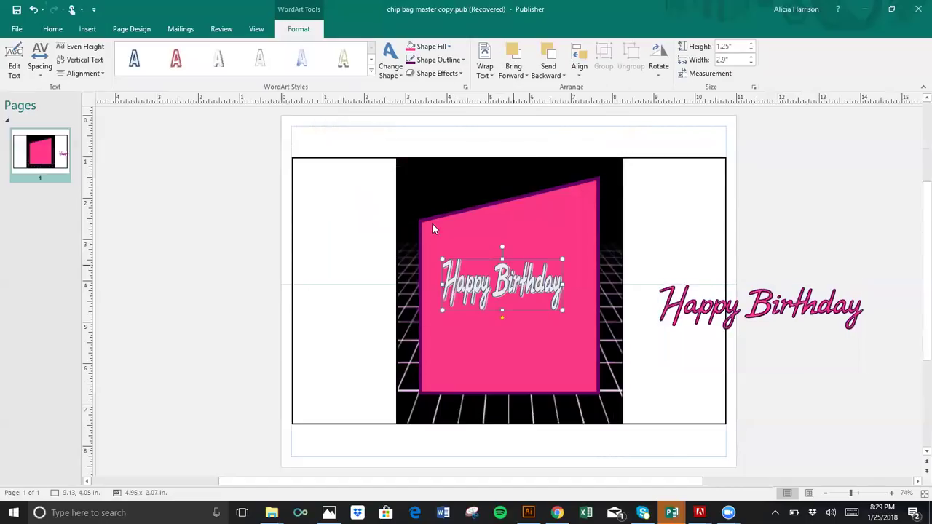
pyautogui.moveTo(432, 222); pyautogui.dragTo(416, 250)
pyautogui.click(448, 226)
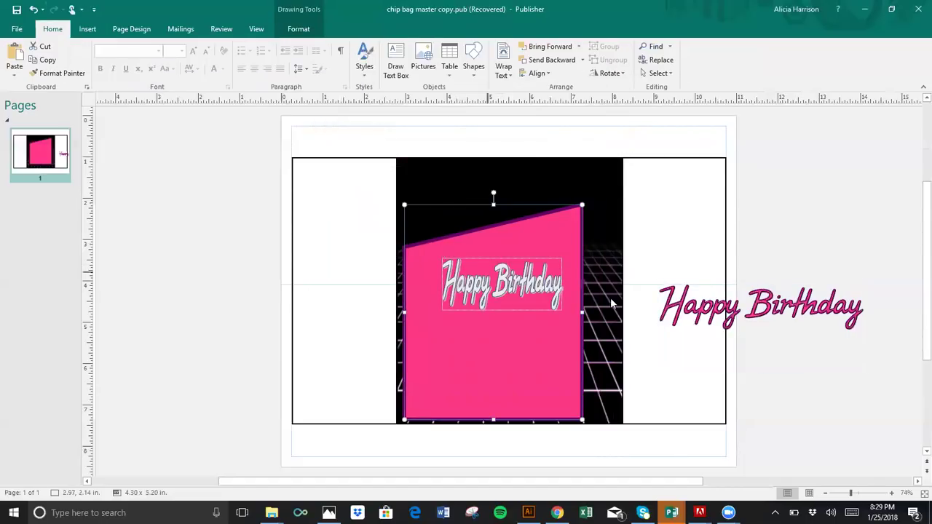
pyautogui.hotkey('ctrl', 'z')
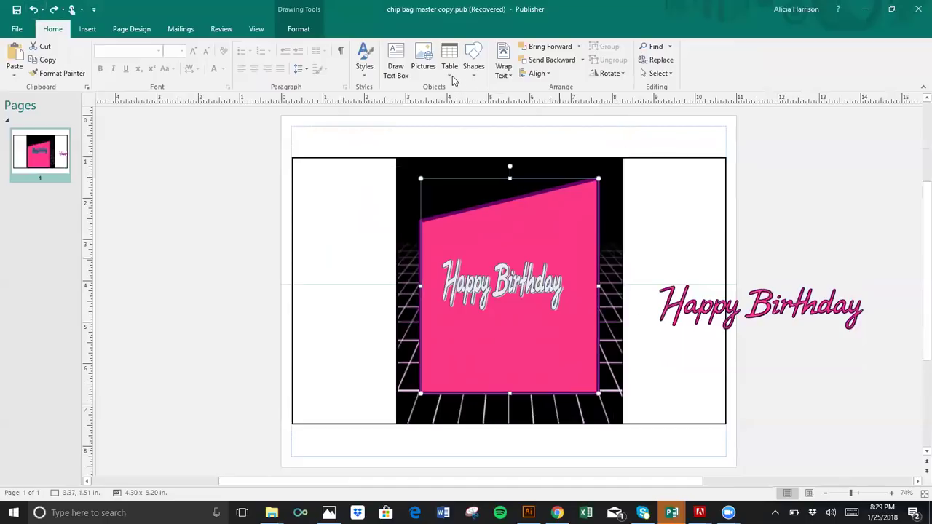
# Widen the "Happy Birthday" WordArt to about 4.66 in. and move it across the pink shape's slanted edge, at about 3.18, 1.91 in
pyautogui.click(547, 277)
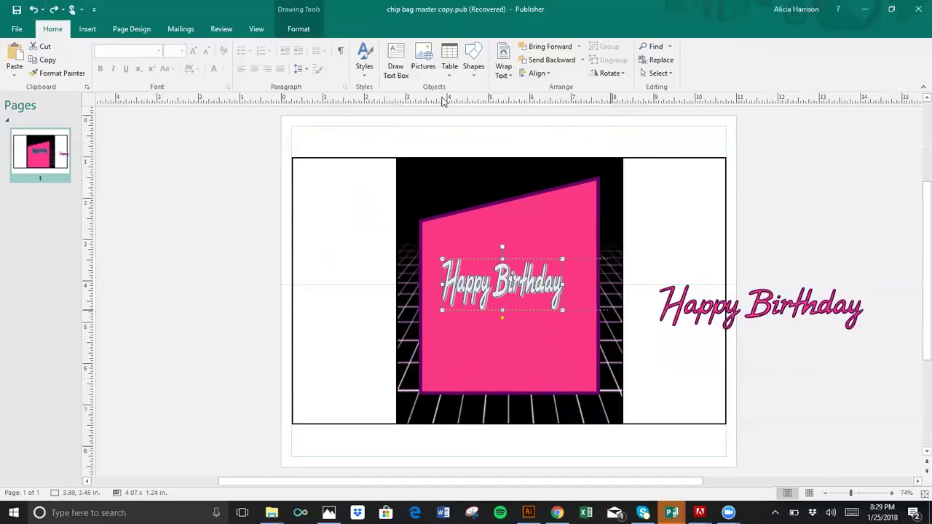
pyautogui.hotkey('ctrl', 'y')
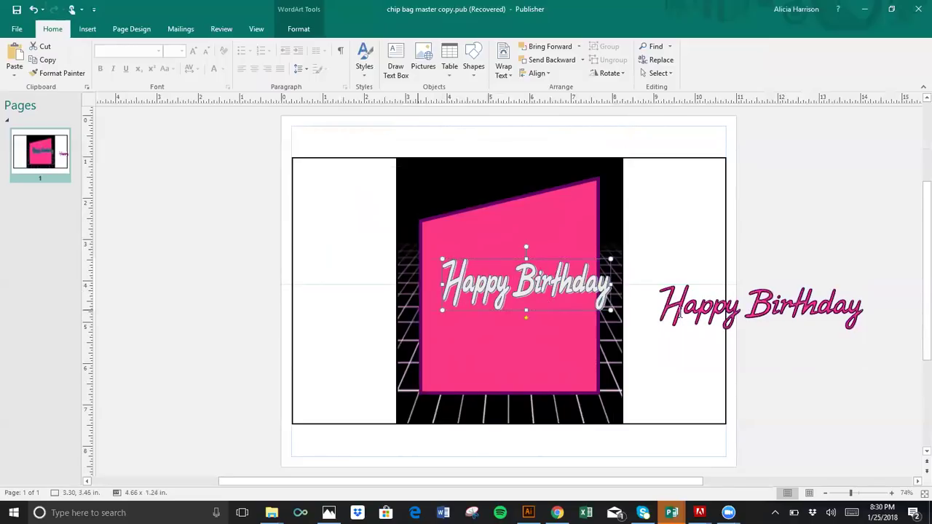
pyautogui.hotkey('ctrl', 'y')
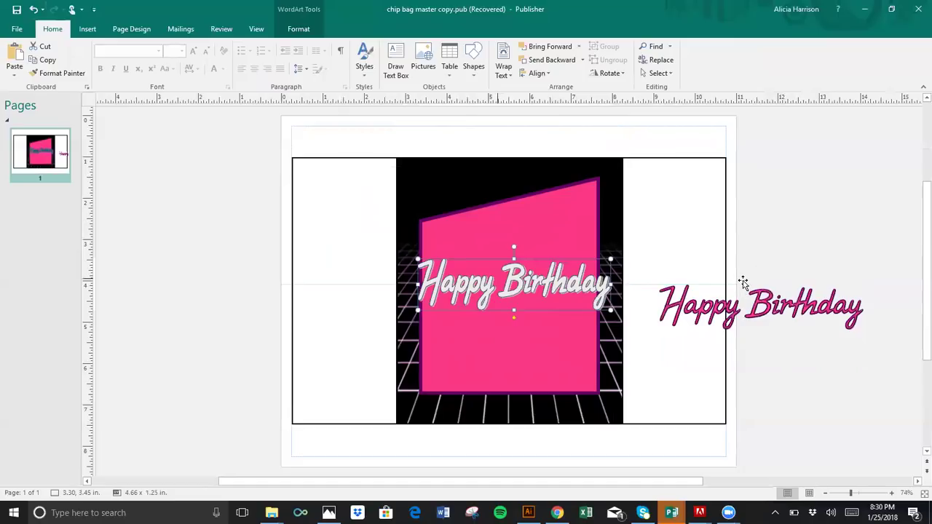
pyautogui.hotkey('ctrl', 'y')
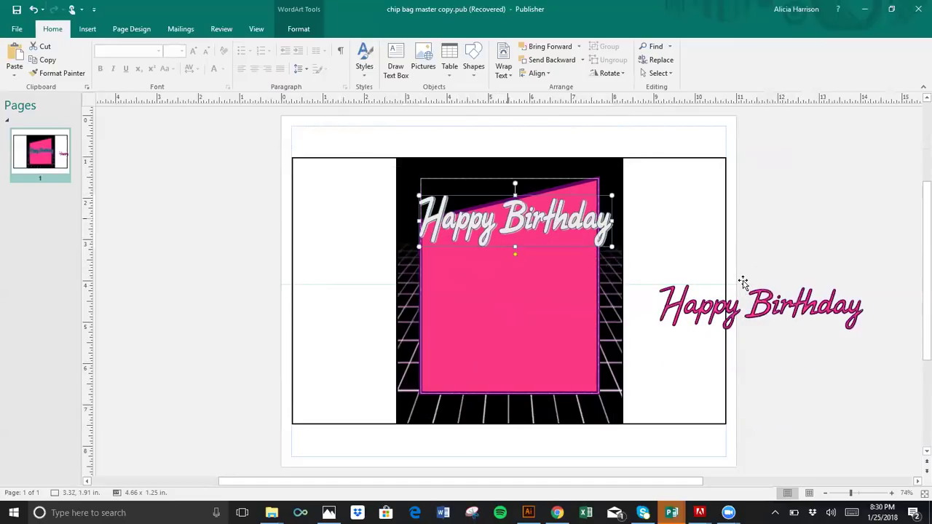
pyautogui.hotkey('ctrl', 'y')
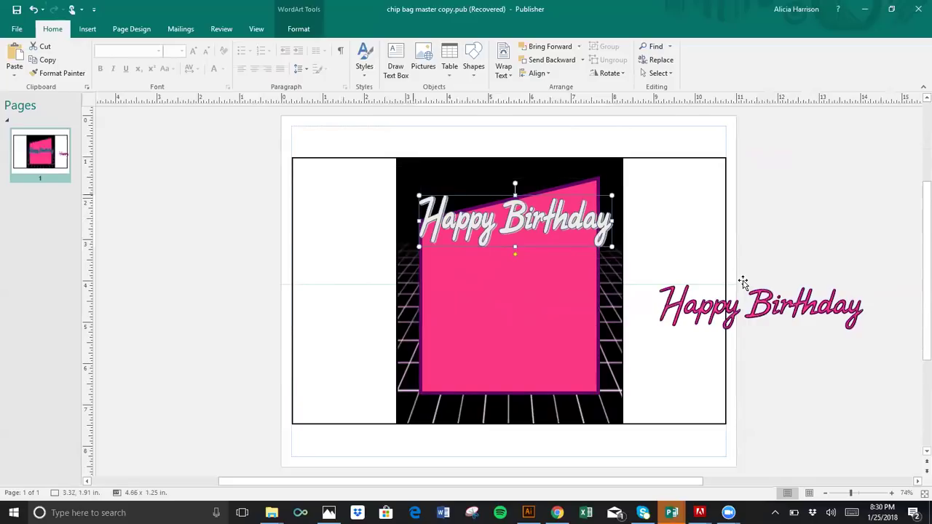
pyautogui.hotkey('ctrl', 'y')
pyautogui.hotkey('ctrl', 'y')
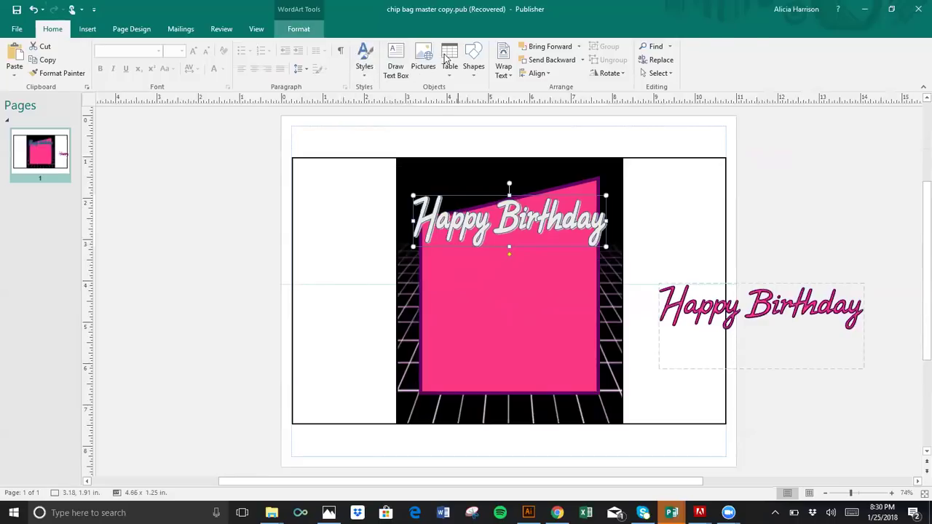
# Fill the "Happy Birthday" WordArt with the recent pink, RGB (249, 55, 129), and remove its shadow and reflection
pyautogui.click(412, 46)
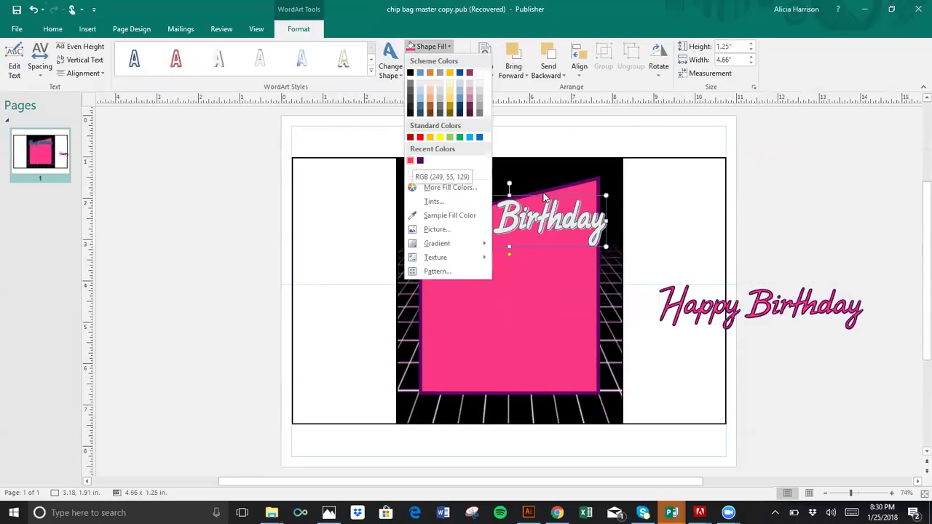
pyautogui.click(411, 160)
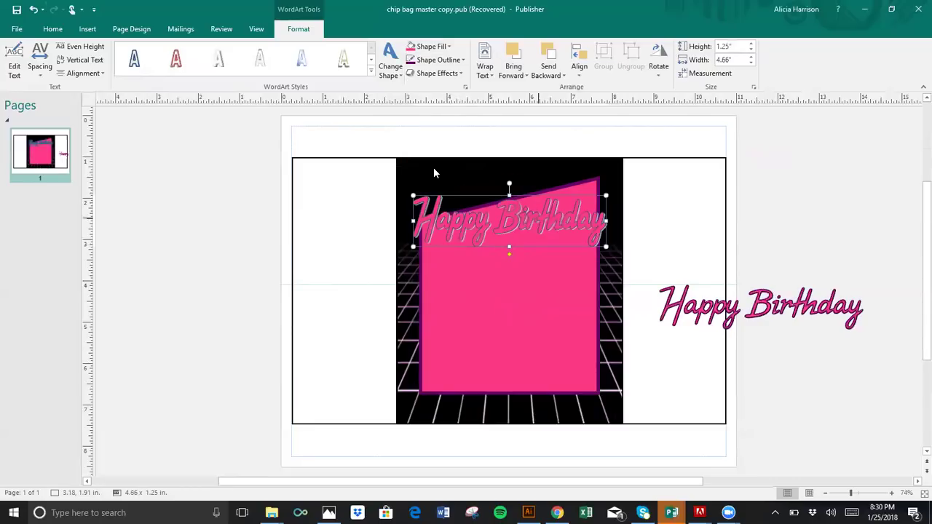
pyautogui.click(434, 73)
pyautogui.click(503, 113)
pyautogui.click(435, 73)
pyautogui.moveTo(447, 120)
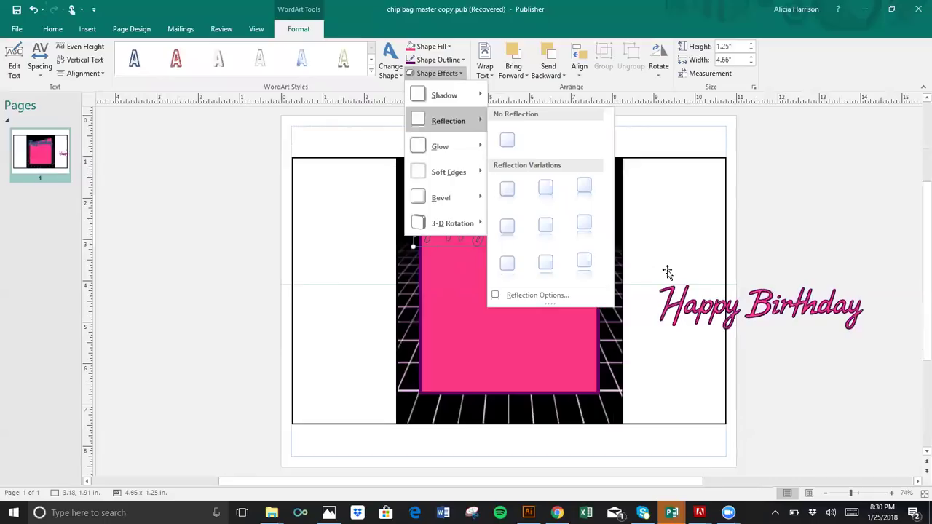
pyautogui.click(507, 139)
pyautogui.click(435, 72)
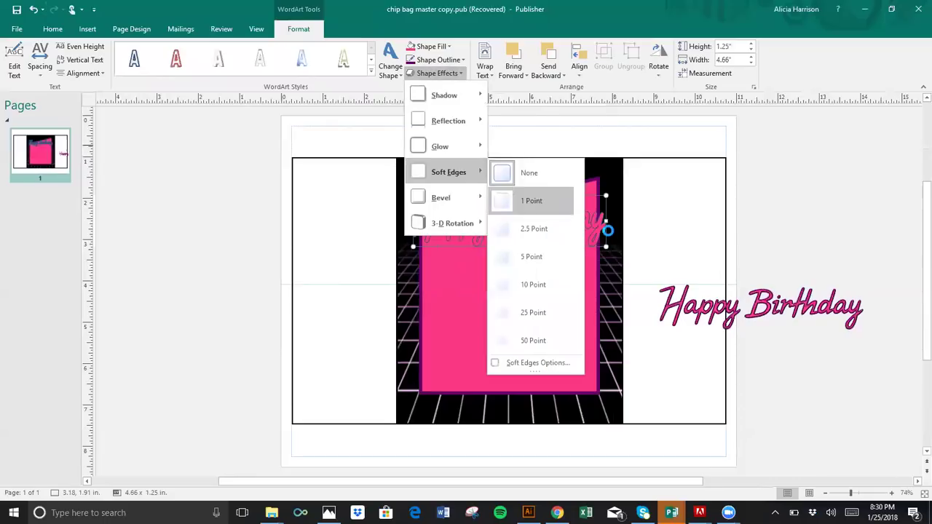
pyautogui.moveTo(440, 197)
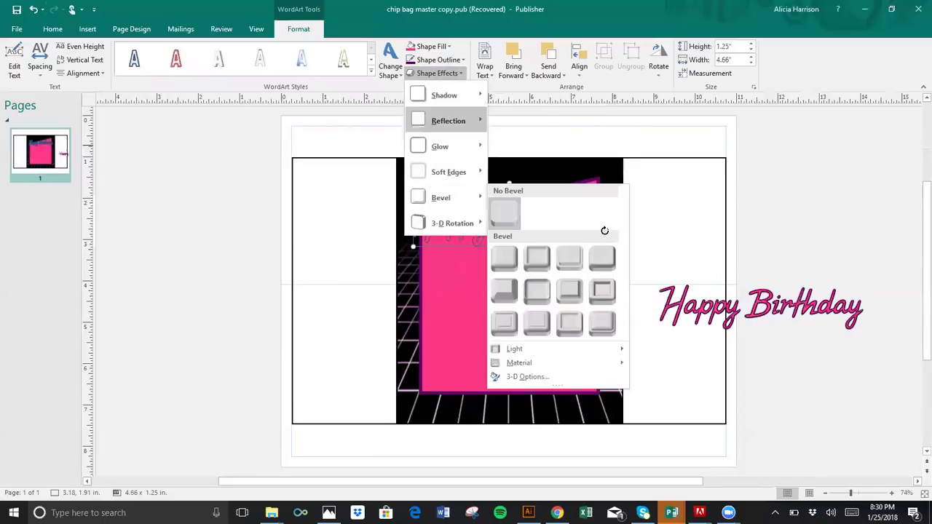
pyautogui.click(434, 73)
# Give the "Happy Birthday" WordArt a heavier outline in the recent dark purple
pyautogui.click(440, 60)
pyautogui.click(420, 174)
pyautogui.click(439, 59)
pyautogui.moveTo(455, 242)
pyautogui.click(549, 333)
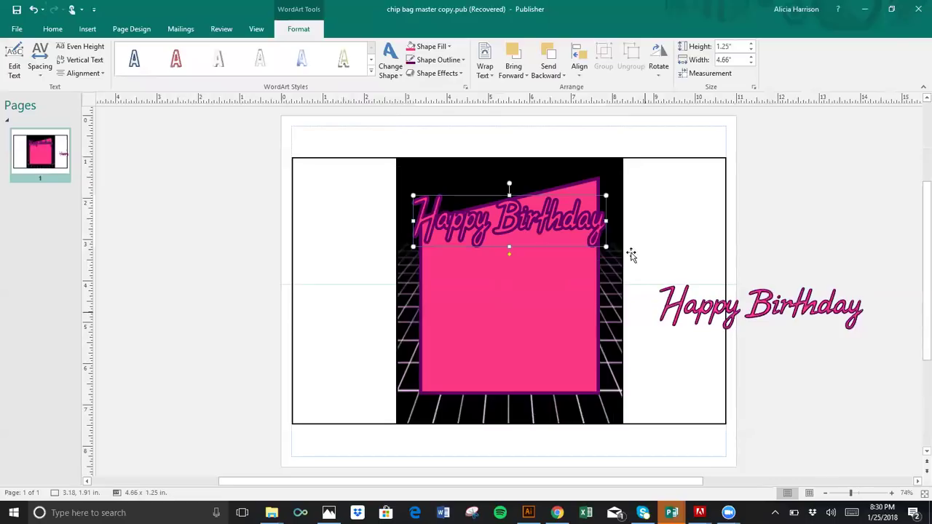
# Apply a bevel effect to the "Happy Birthday" WordArt and make its purple outline thinner
pyautogui.click(435, 73)
pyautogui.moveTo(444, 197)
pyautogui.press('Escape')
pyautogui.press('Escape')
pyautogui.press('Down')
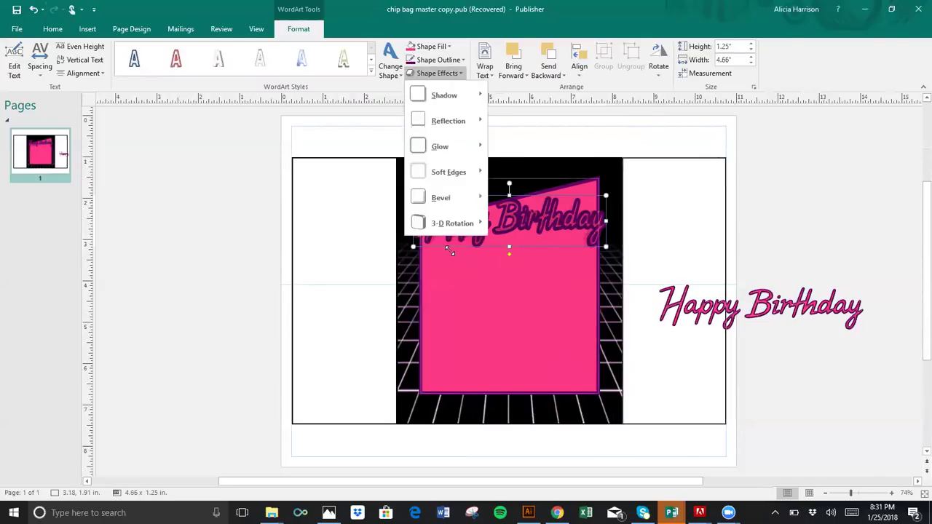
pyautogui.press('Right')
pyautogui.press('Left')
pyautogui.press('Down')
pyautogui.press('Escape')
pyautogui.press('Up')
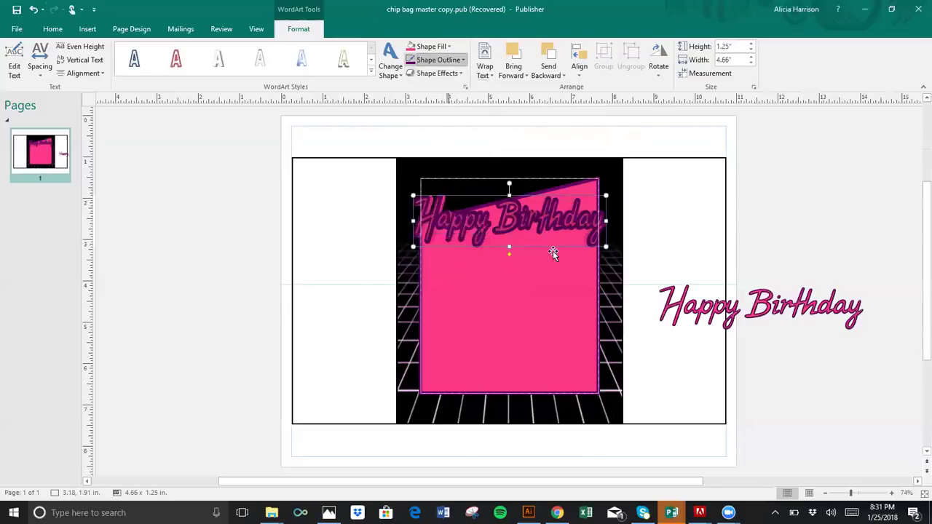
pyautogui.press('Return')
pyautogui.press('w')
pyautogui.click(553, 266)
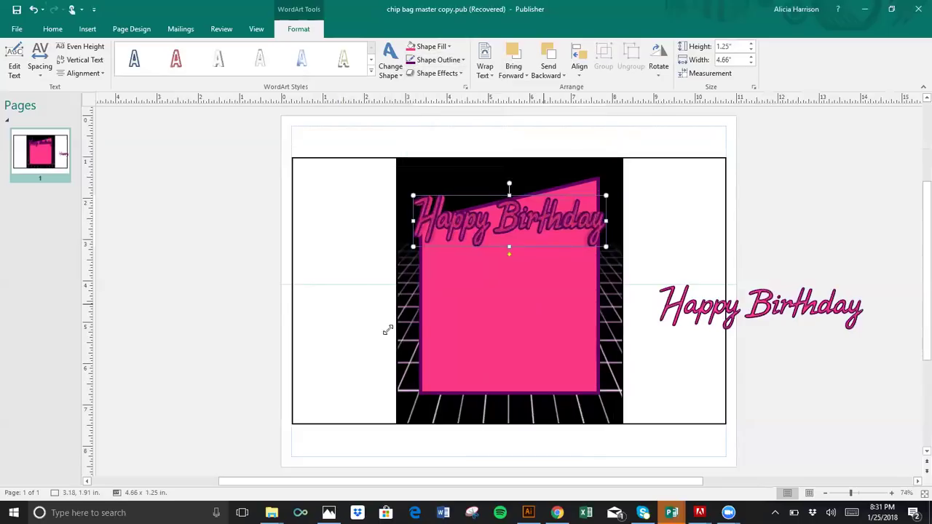
# Delete the original "Happy Birthday" text box lying across the page's right edge
pyautogui.click(711, 306)
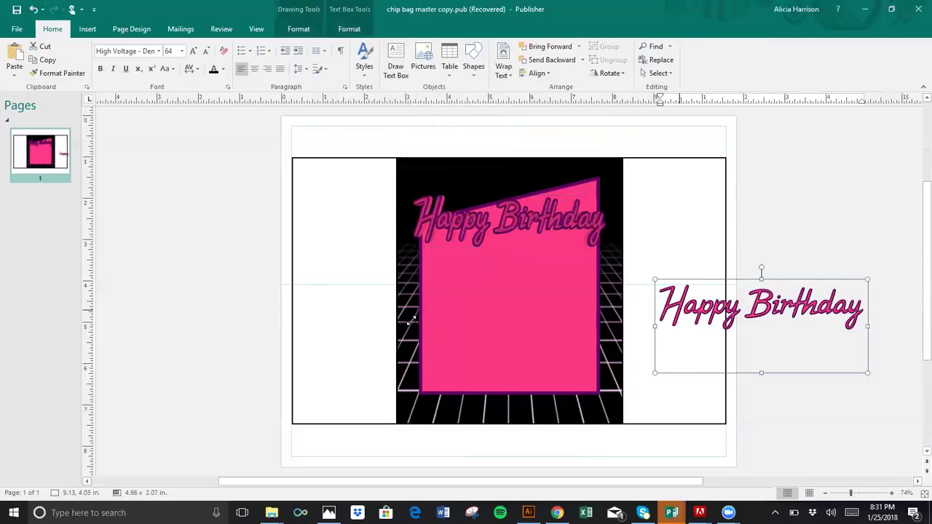
pyautogui.press('BackSpace')
pyautogui.press('Escape')
pyautogui.press('Delete')
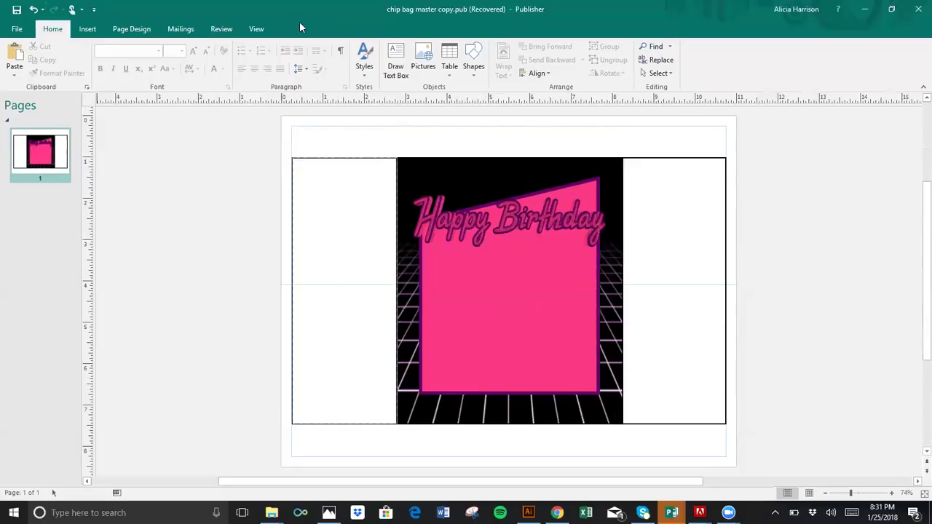
# Start a second WordArt object and enter the birthday person's first name as its text
pyautogui.scroll(-1, 440, 67)
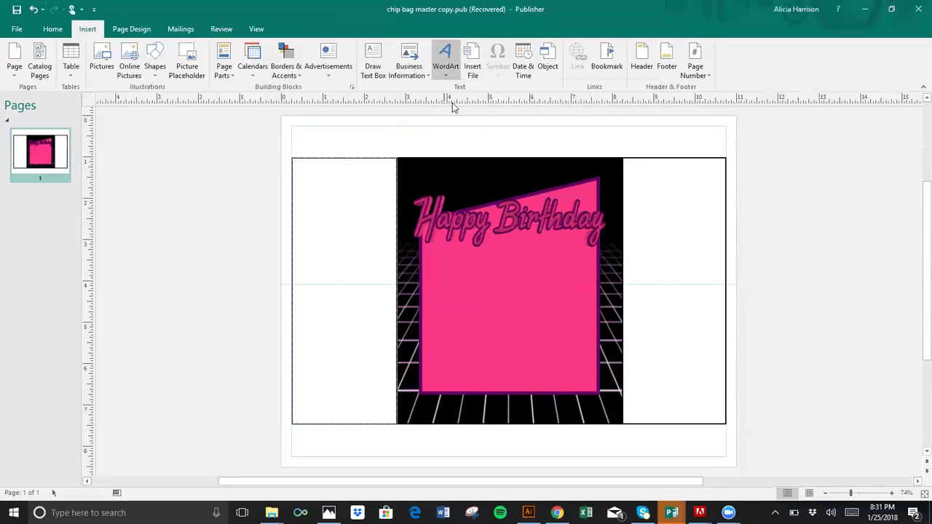
pyautogui.click(452, 102)
pyautogui.write('ALIIC')
pyautogui.press('BackSpace')
pyautogui.press('BackSpace')
pyautogui.press('BackSpace')
pyautogui.press('BackSpace')
pyautogui.write('licia')
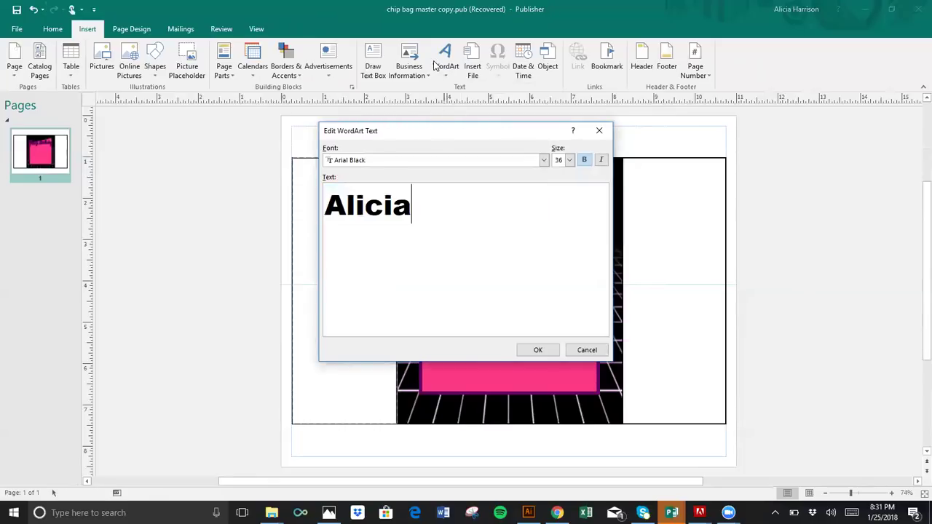
# Set the name WordArt to the same script font as the "Happy Birthday" title and place it on the page
pyautogui.hotkey('alt', 'f')
pyautogui.hotkey('alt', 'Down')
pyautogui.scroll(-20, 427, 171)
pyautogui.scroll(2, 418, 177)
pyautogui.click(418, 175)
pyautogui.press('Return')
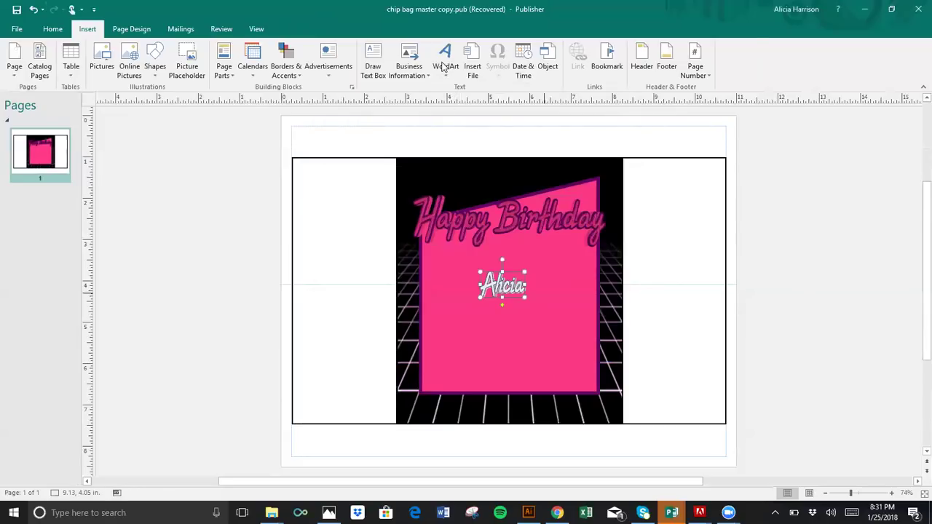
# Enlarge the name WordArt to about 4.25 by 1.57 in. and position it at about 6.39, 2.85 in., across the front panel's right edge
pyautogui.moveTo(536, 265); pyautogui.dragTo(601, 266)
pyautogui.moveTo(657, 265); pyautogui.dragTo(720, 266)
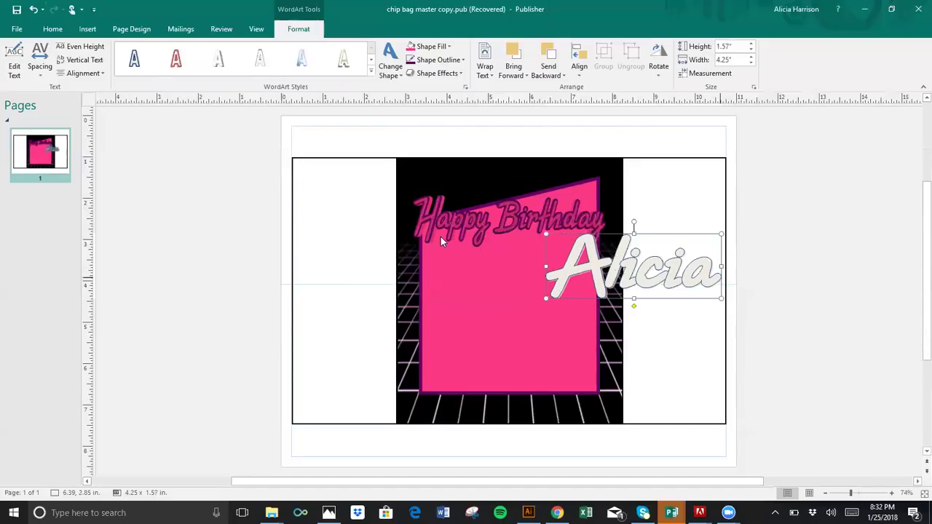
# Tilt the name WordArt upward and size it to about 4.95 by 1.57 in. at about 2.79, 2.23 in., beneath the "Happy Birthday" title
pyautogui.hotkey('alt', 'Left')
pyautogui.hotkey('alt', 'Left')
pyautogui.hotkey('alt', 'Left')
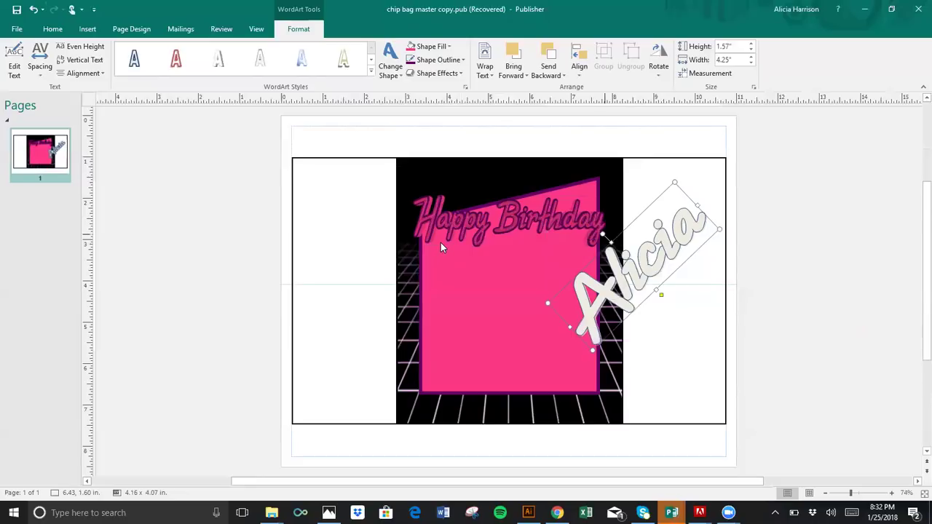
pyautogui.moveTo(603, 233); pyautogui.dragTo(611, 228)
pyautogui.moveTo(578, 315); pyautogui.dragTo(410, 331)
pyautogui.moveTo(545, 309); pyautogui.dragTo(544, 315)
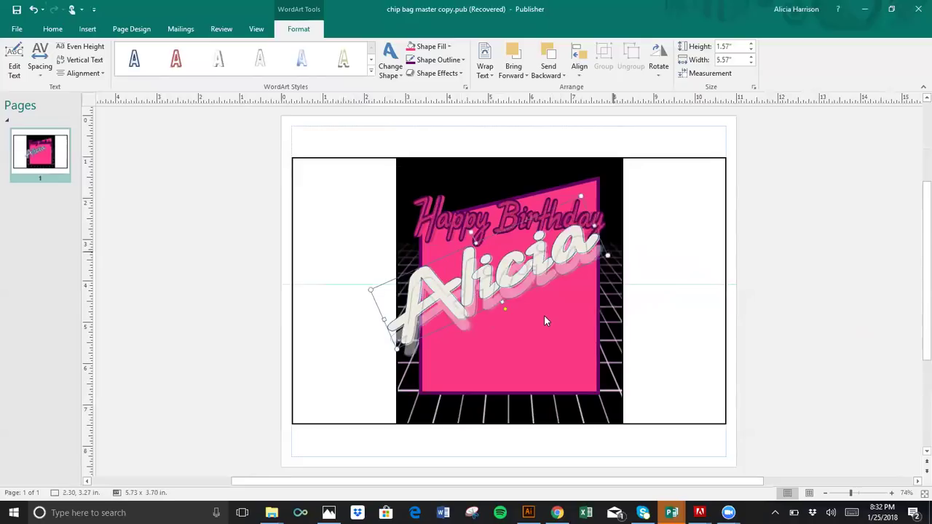
pyautogui.moveTo(544, 319); pyautogui.dragTo(544, 318)
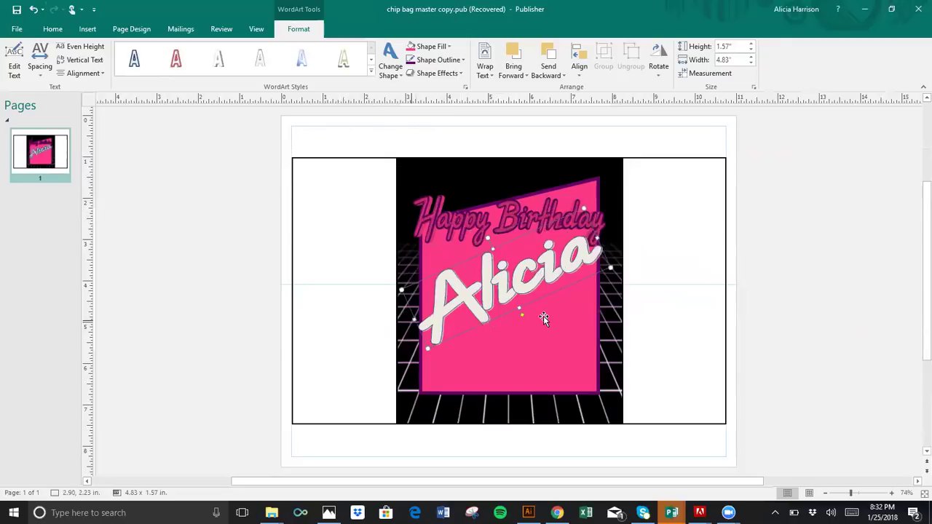
pyautogui.click(473, 190)
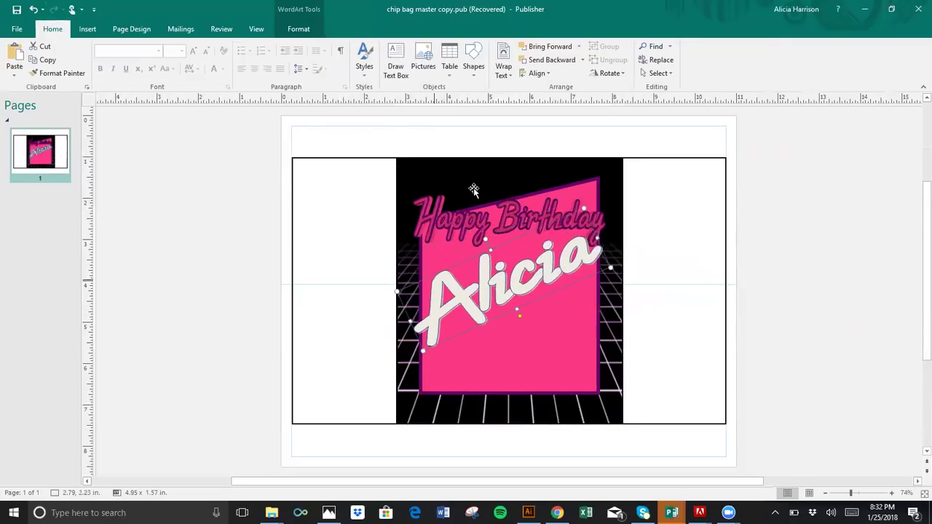
# Set the name WordArt's outline to the recently used dark purple
pyautogui.click(487, 267)
pyautogui.hotkey('alt', 'j')
pyautogui.press('w')
pyautogui.press('s')
pyautogui.press('o')
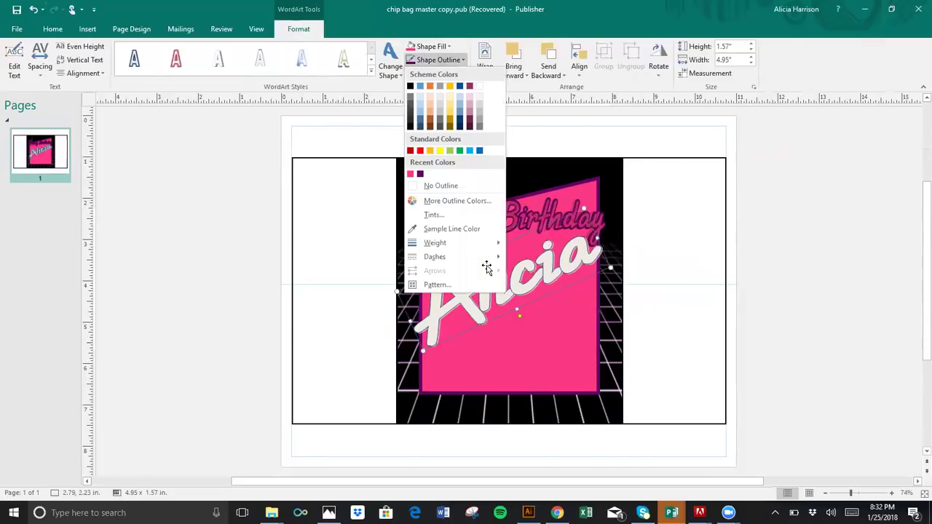
pyautogui.press('Escape')
pyautogui.press('Down')
pyautogui.press('Return')
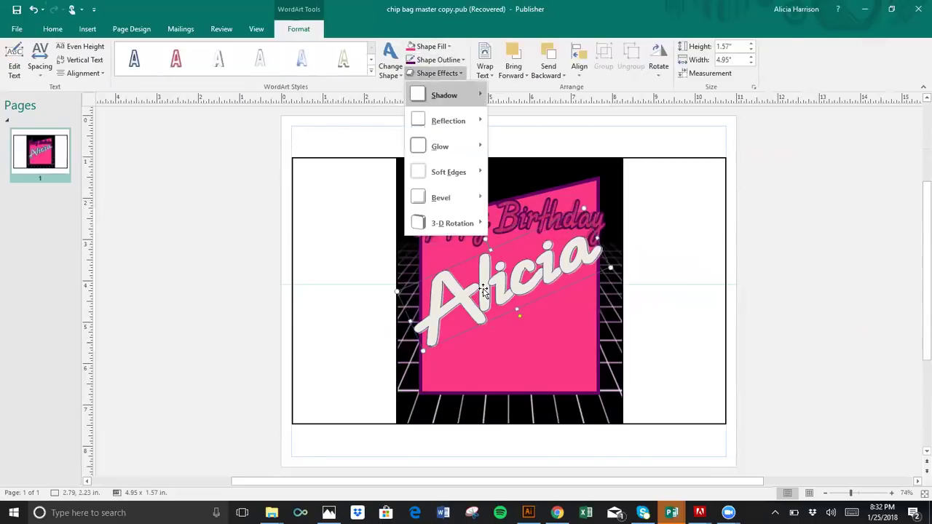
pyautogui.press('Right')
pyautogui.press('Escape')
pyautogui.press('Escape')
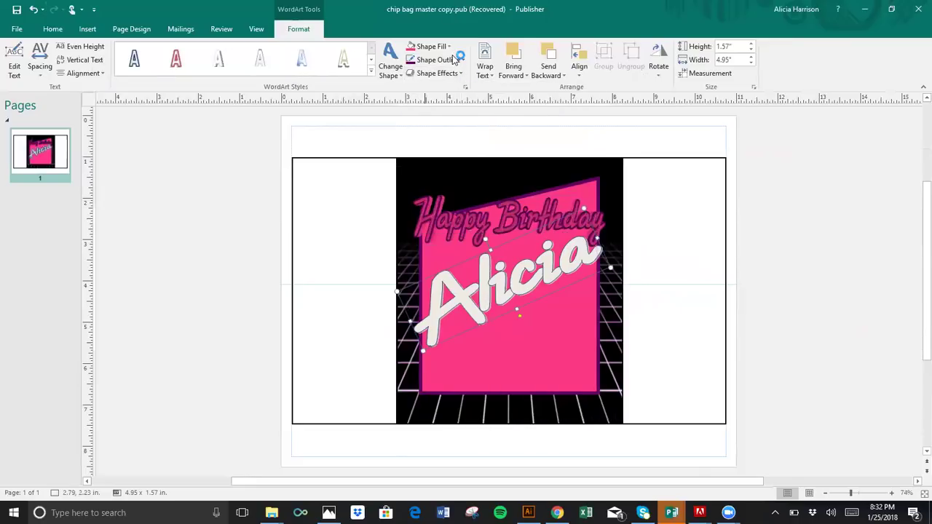
pyautogui.press('Return')
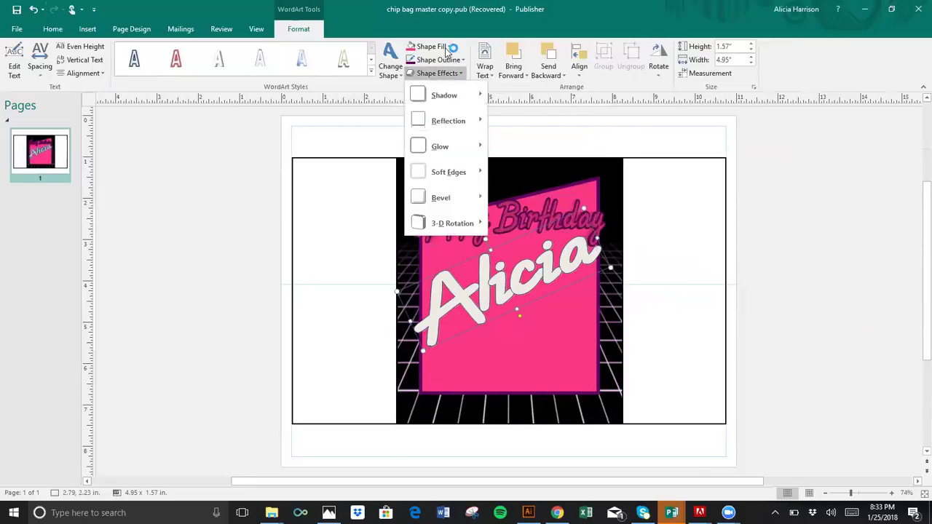
pyautogui.click(441, 60)
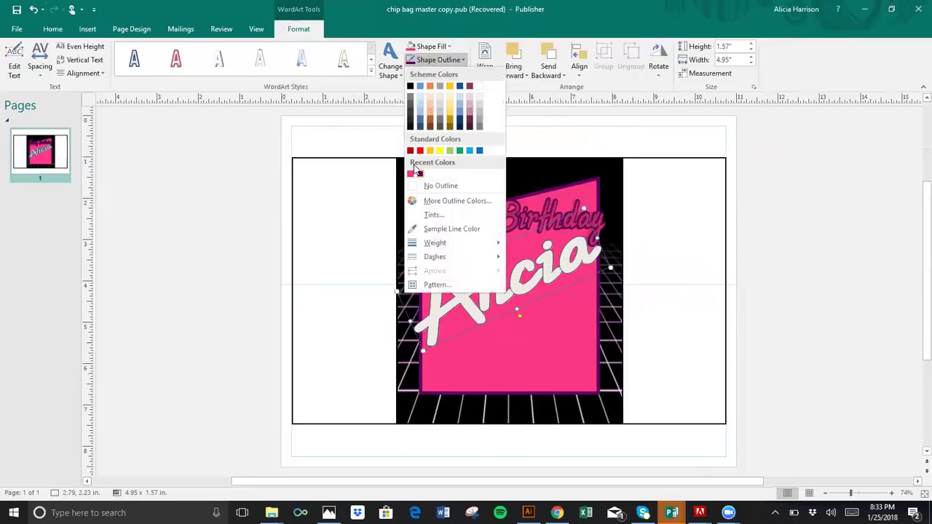
pyautogui.click(426, 234)
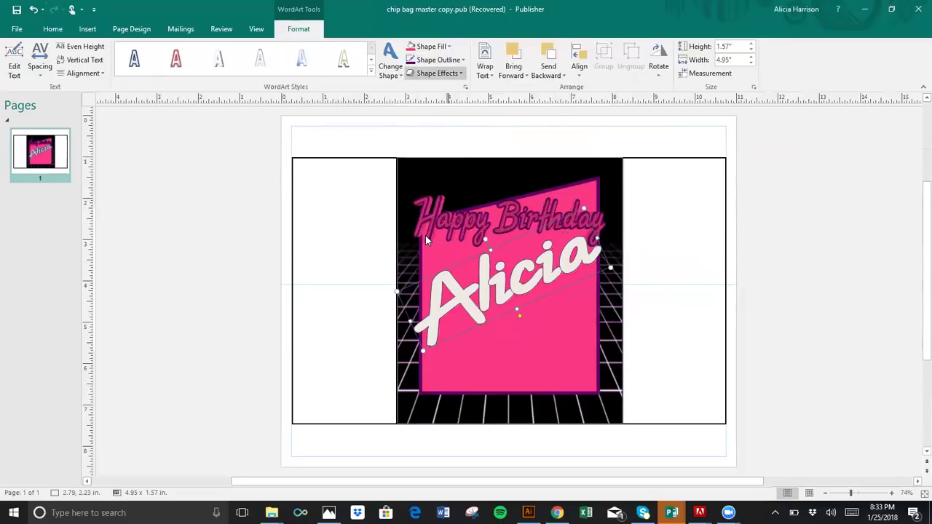
# Set the outline weight of the name WordArt to 2¼ pt
pyautogui.press('Up')
pyautogui.press('Return')
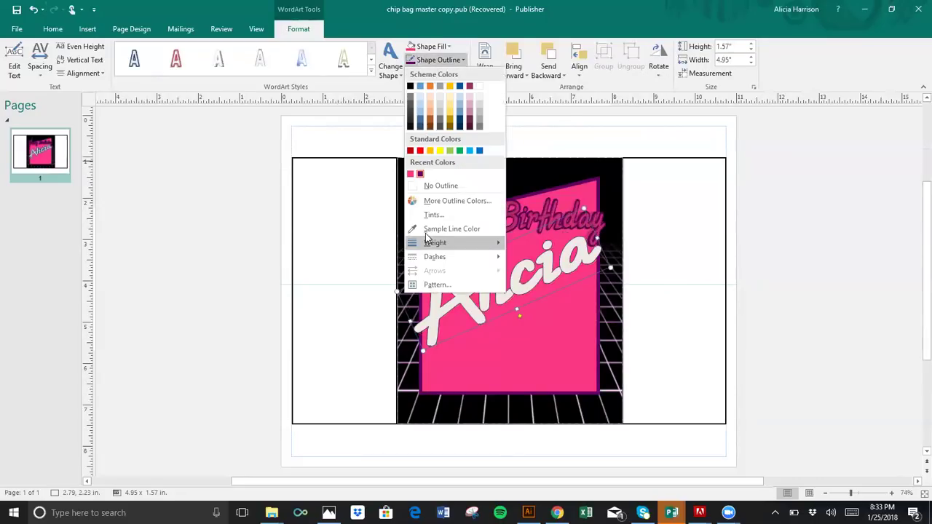
pyautogui.moveTo(426, 234)
pyautogui.press('Up')
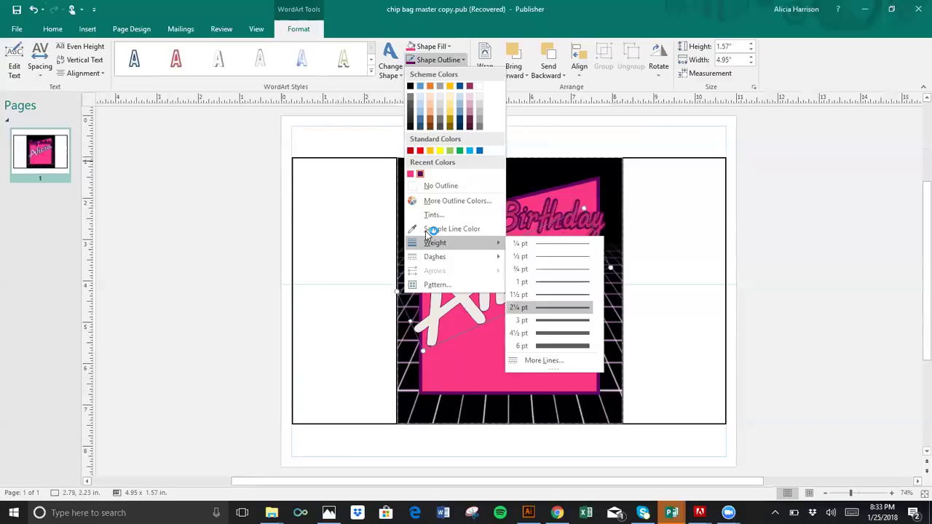
pyautogui.press('Return')
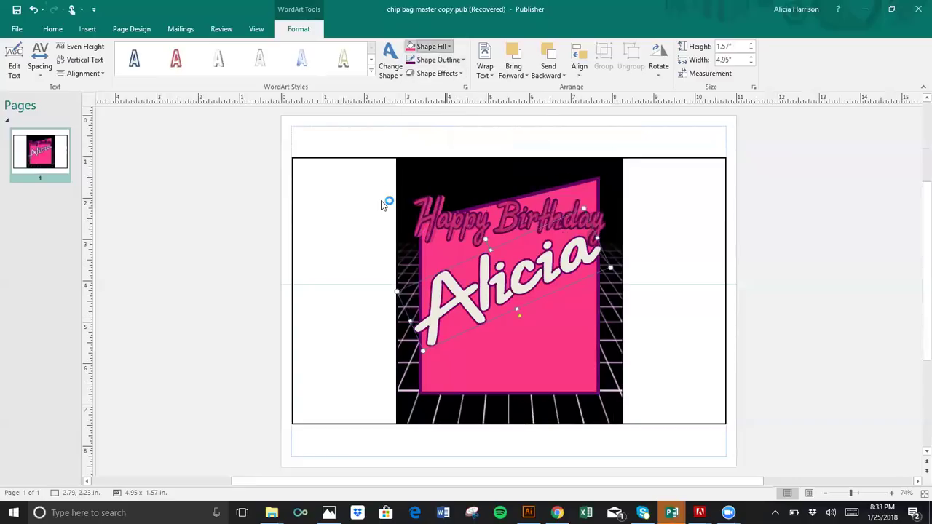
# Fill the name WordArt with the purple patterned picture from the folder of 90s images
pyautogui.press('Return')
pyautogui.press('p')
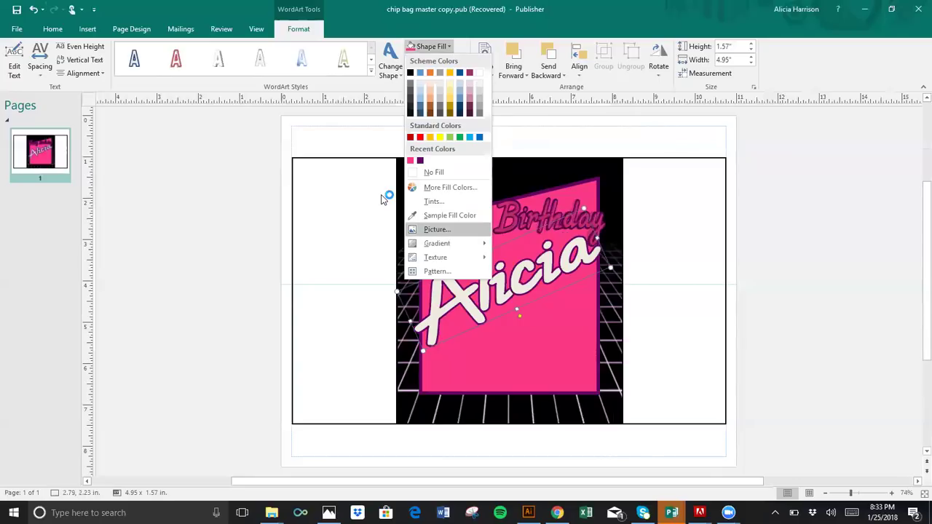
pyautogui.press('Return')
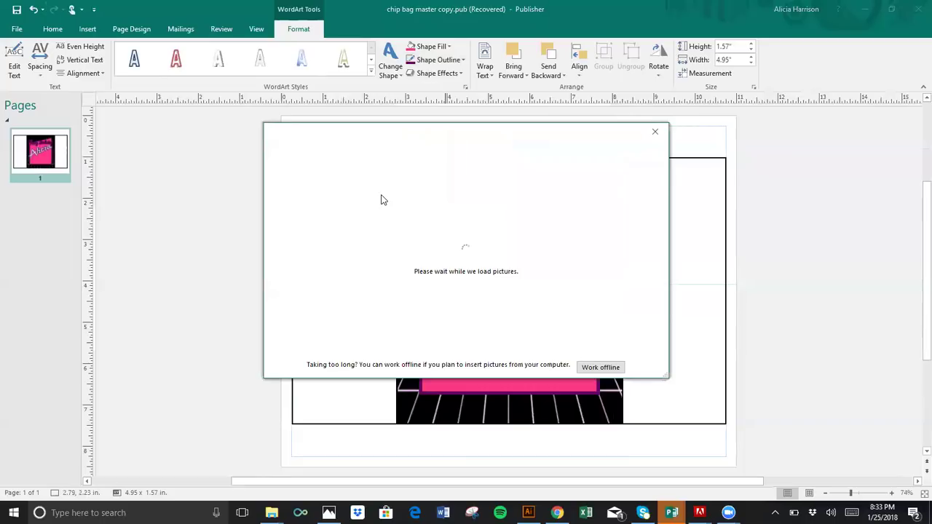
pyautogui.click(380, 197)
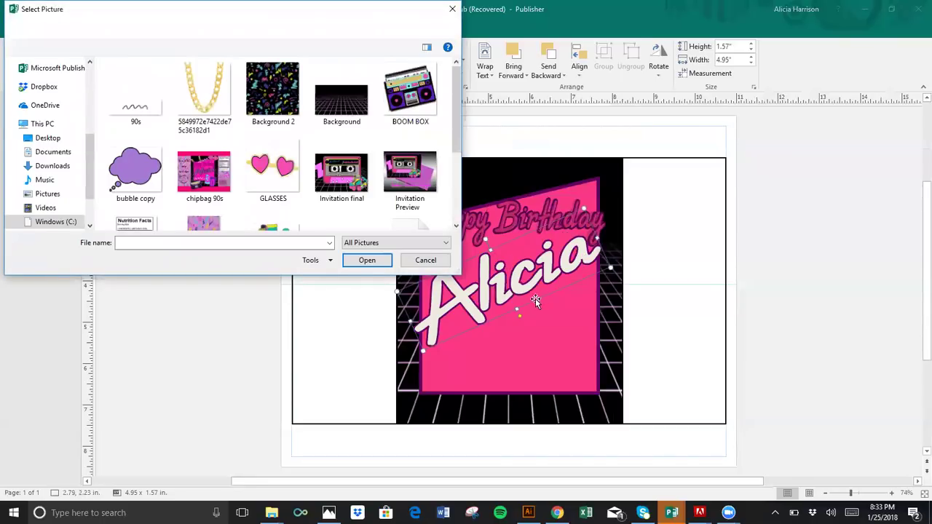
pyautogui.scroll(-1, 448, 120)
pyautogui.press('Escape')
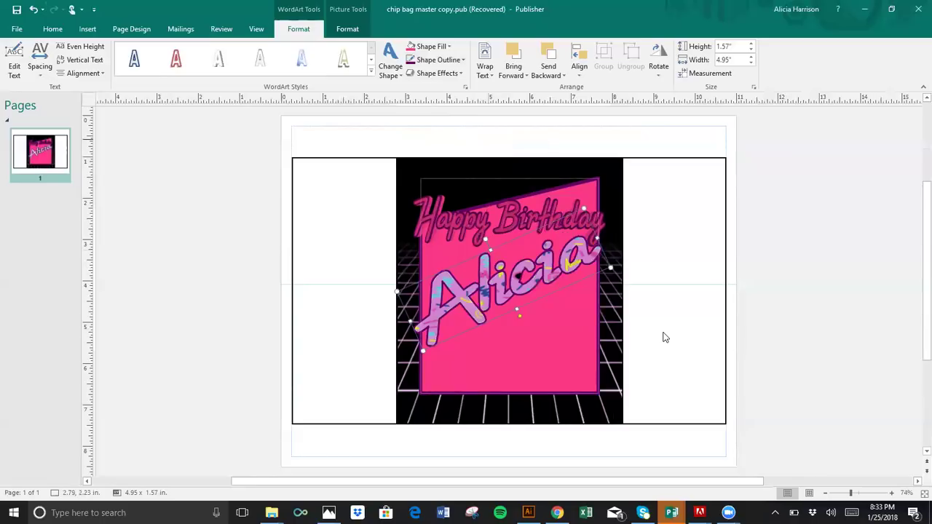
# Apply the first bevel style to the name WordArt
pyautogui.hotkey('alt', 'j')
pyautogui.press('w')
pyautogui.press('s')
pyautogui.press('e')
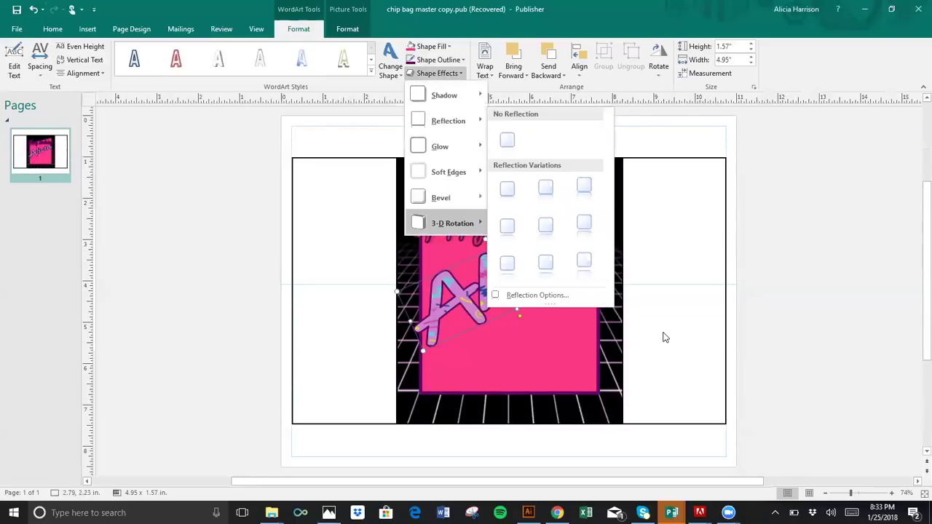
pyautogui.press('Left')
pyautogui.press('Up')
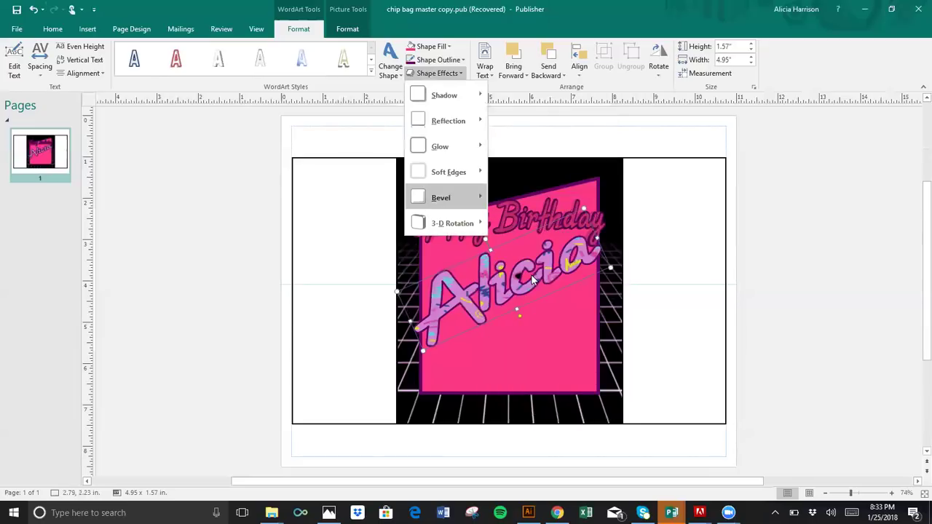
pyautogui.press('Right')
pyautogui.click(533, 316)
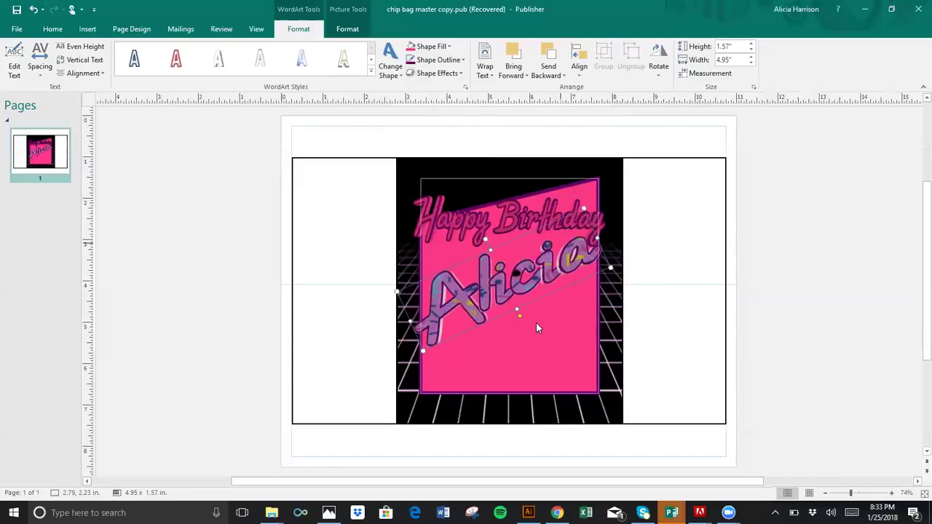
# Set the name WordArt's 3-D depth size to 4 pt in its 3-D format options
pyautogui.press('Return')
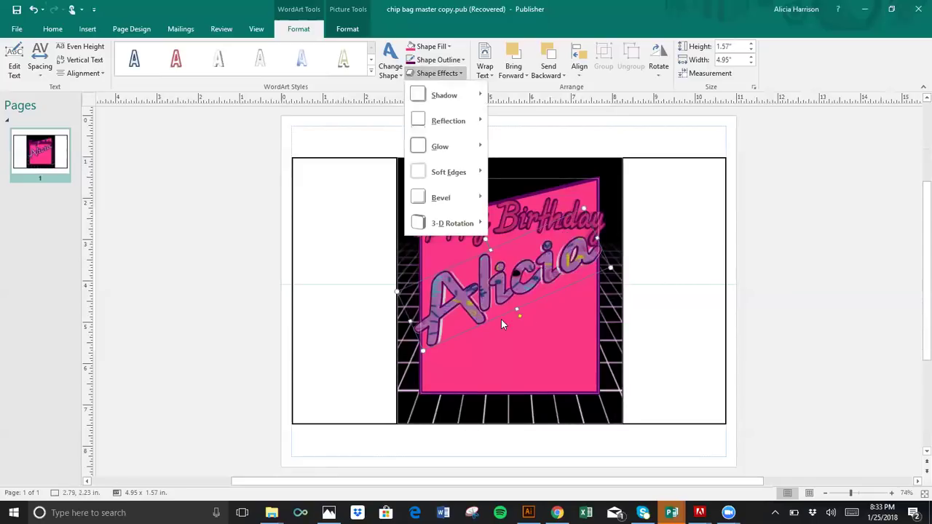
pyautogui.press('Right')
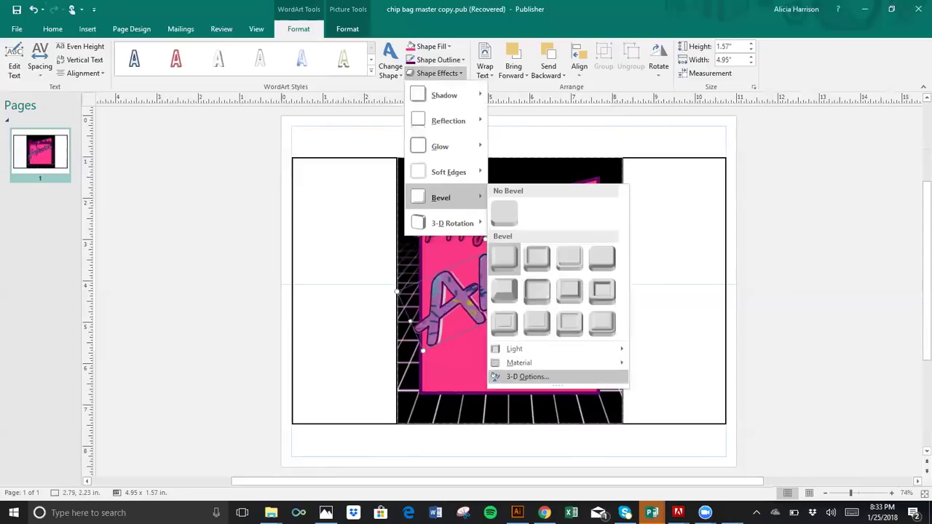
pyautogui.click(527, 376)
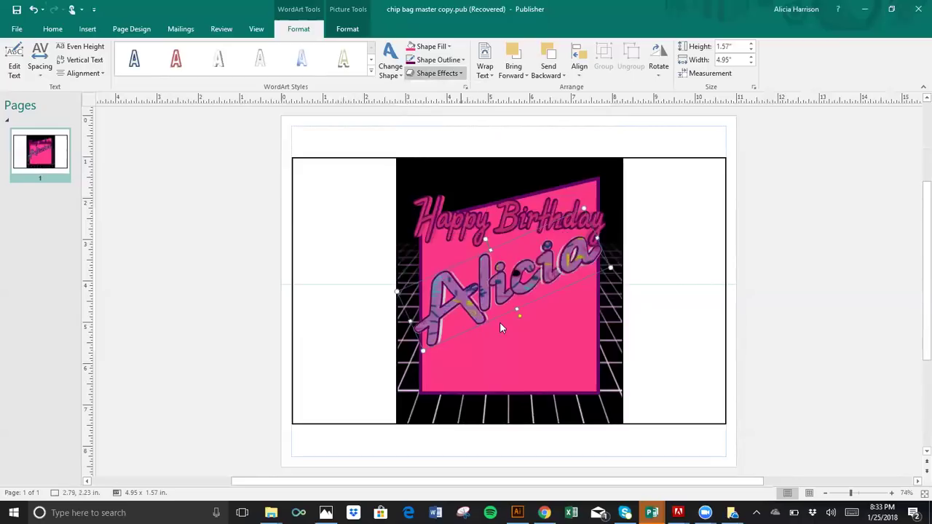
pyautogui.press('Escape')
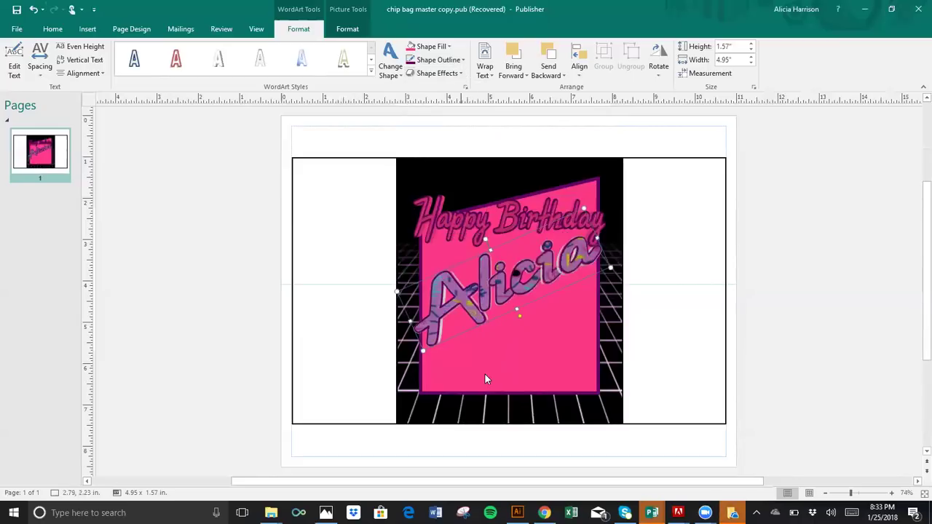
pyautogui.doubleClick(573, 274)
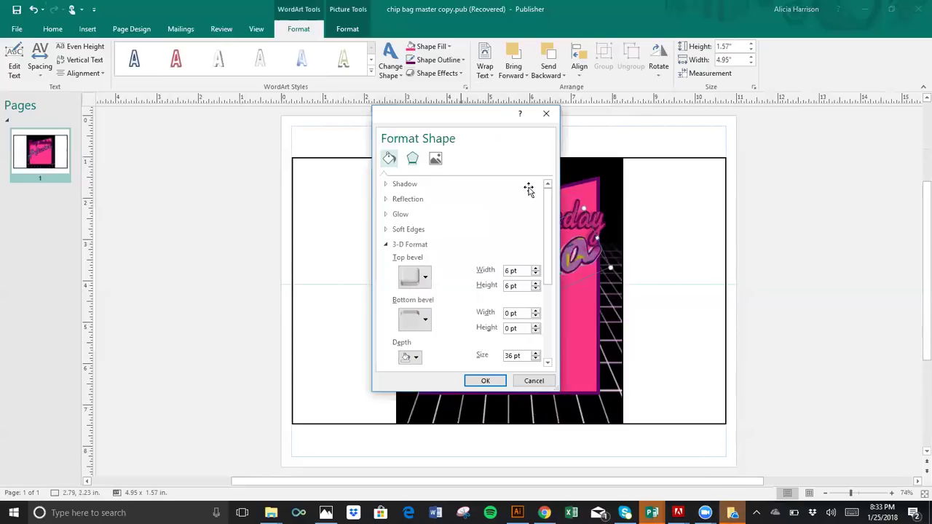
pyautogui.scroll(-2, 500, 119)
pyautogui.press('Tab')
pyautogui.press('Down')
pyautogui.press('Down')
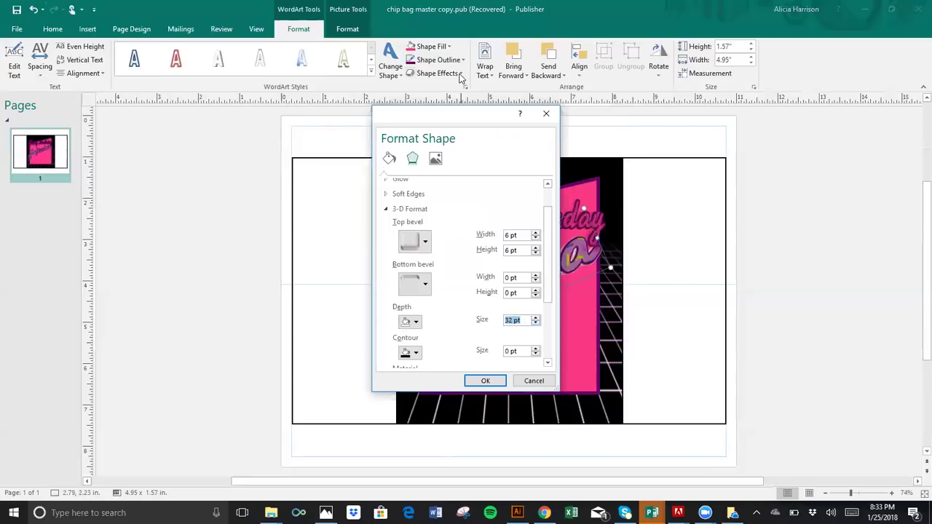
pyautogui.write('4')
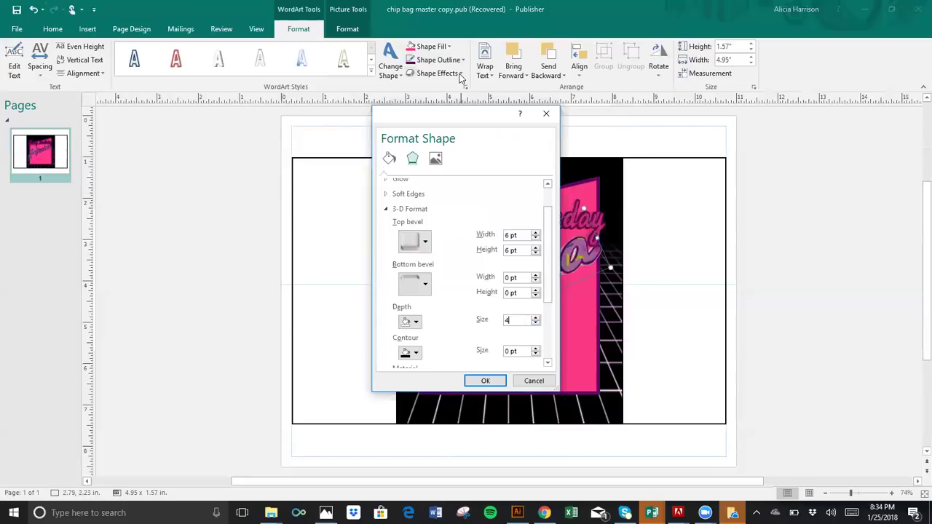
pyautogui.press('Tab')
pyautogui.press('Return')
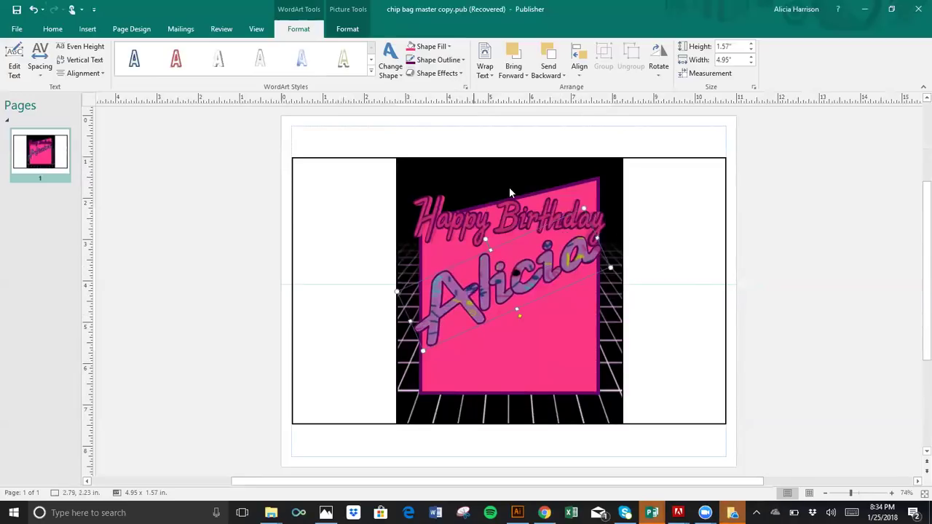
# Add the smallest gray glow variation to the name WordArt
pyautogui.hotkey('alt', 'j')
pyautogui.press('w')
pyautogui.press('s')
pyautogui.press('e')
pyautogui.press('Escape')
pyautogui.hotkey('alt', 'j')
pyautogui.press('w')
pyautogui.press('s')
pyautogui.press('e')
pyautogui.press('Down')
pyautogui.press('Down')
pyautogui.press('Right')
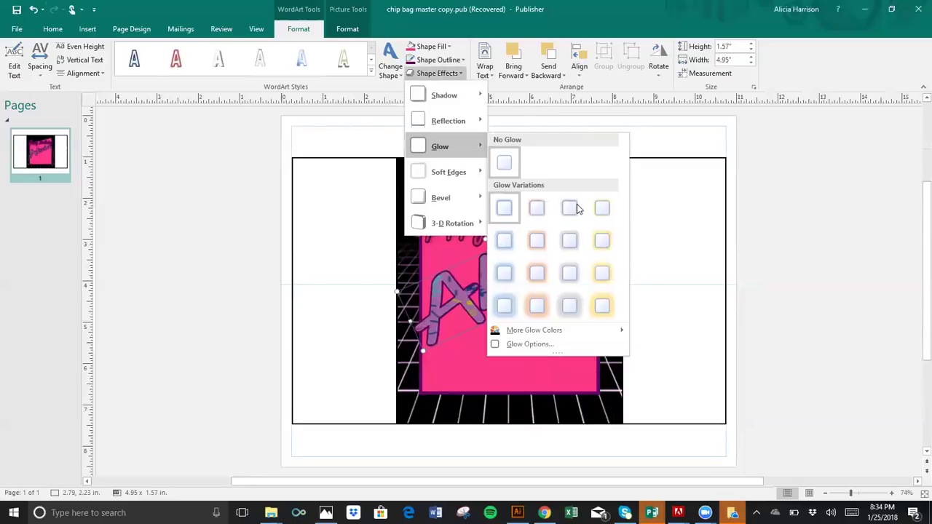
pyautogui.click(575, 208)
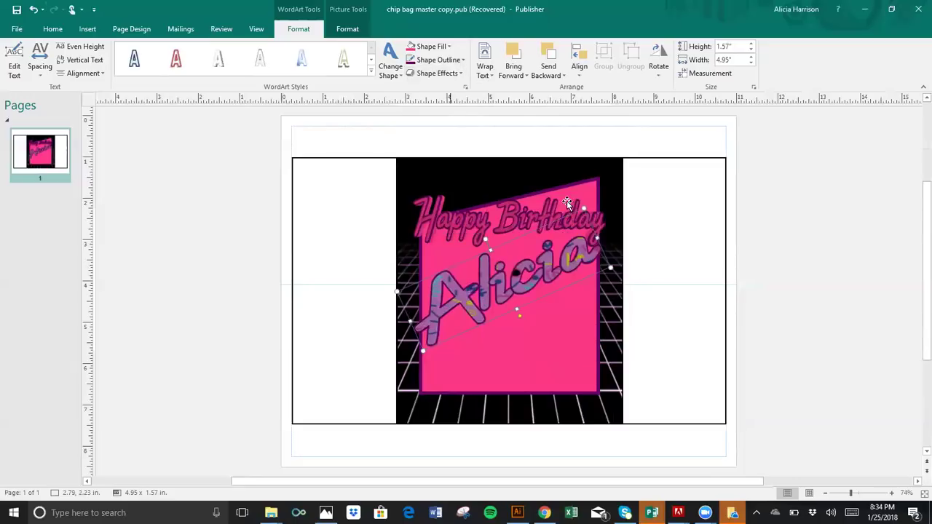
# Try a glow effect on the "Happy Birthday" WordArt, undo the last change and select the pink panel shape instead
pyautogui.click(488, 219)
pyautogui.doubleClick(486, 219)
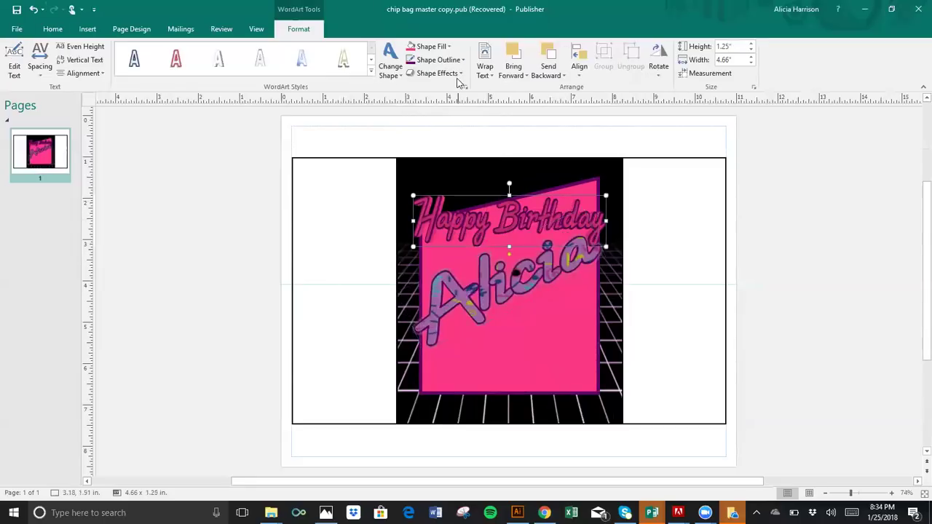
pyautogui.click(452, 74)
pyautogui.moveTo(452, 147)
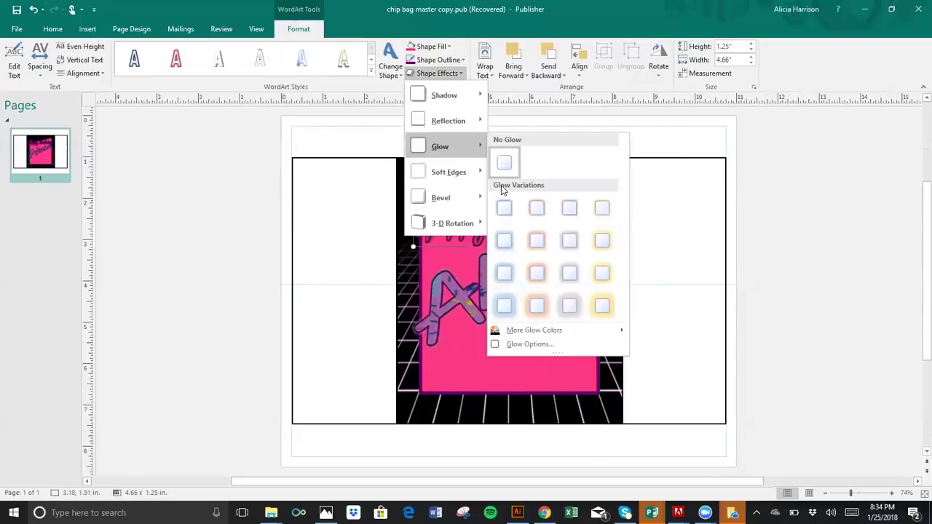
pyautogui.click(434, 259)
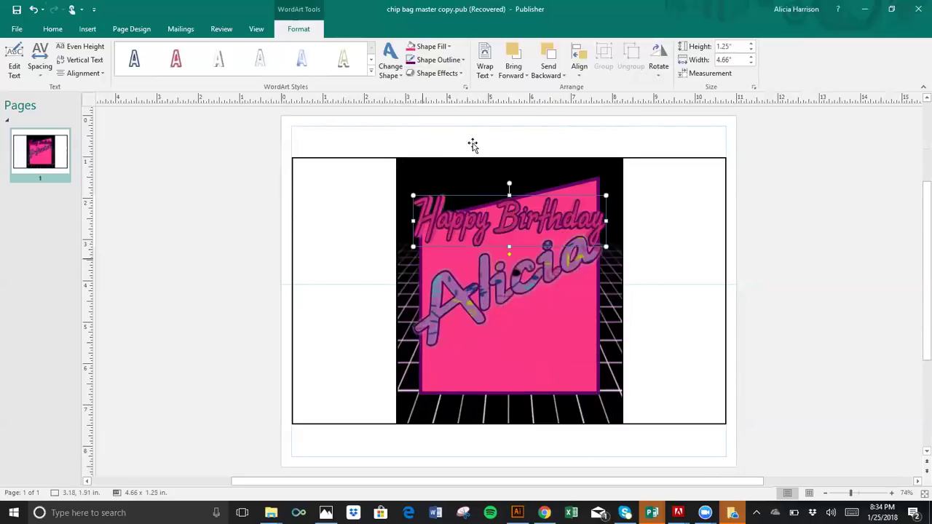
pyautogui.click(448, 224)
pyautogui.click(32, 9)
pyautogui.click(445, 197)
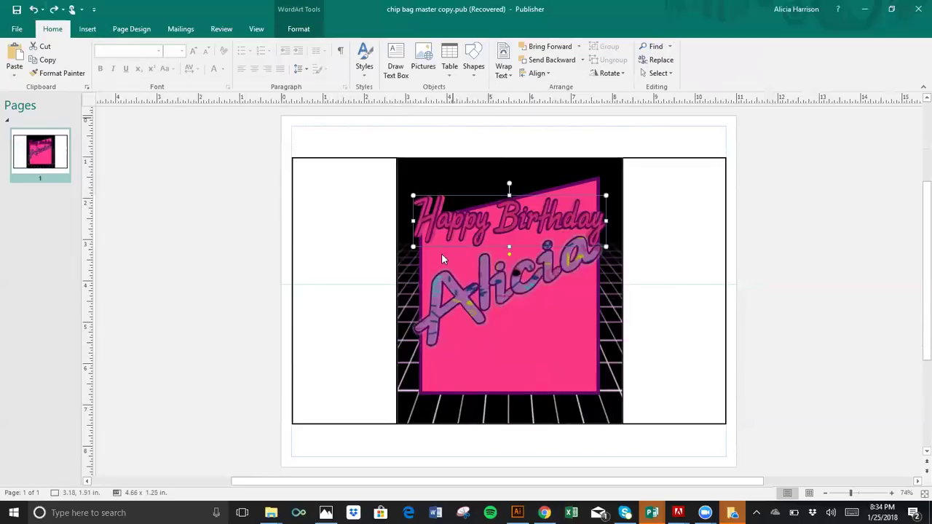
pyautogui.click(419, 260)
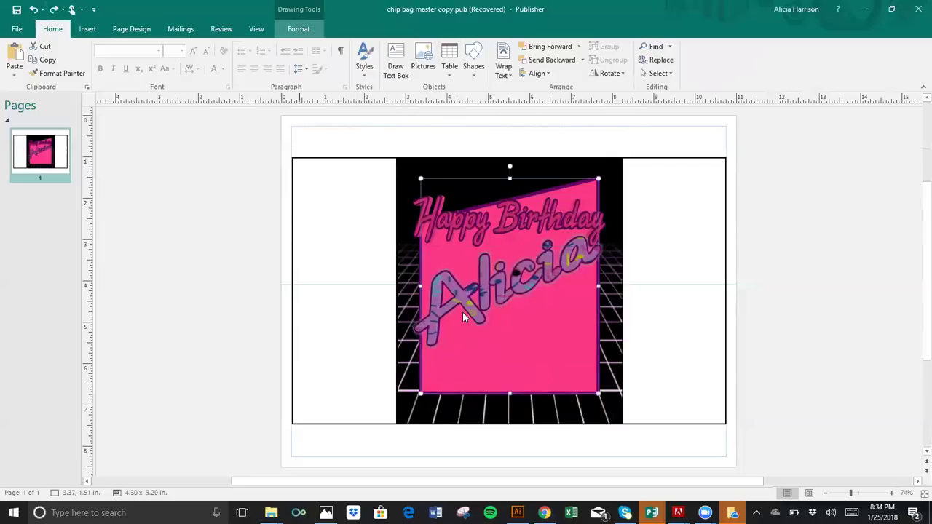
# Apply the first bevel style to the pink panel shape
pyautogui.click(298, 29)
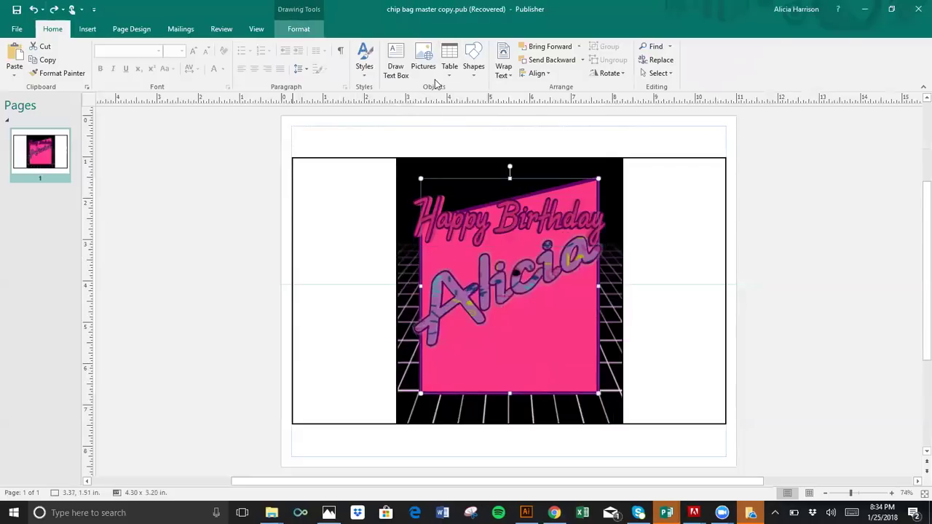
pyautogui.click(364, 73)
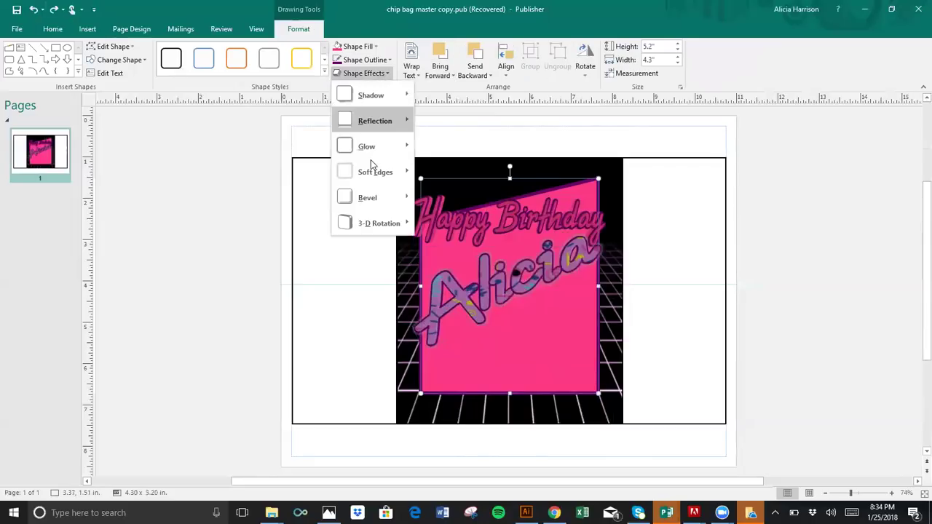
pyautogui.moveTo(363, 196)
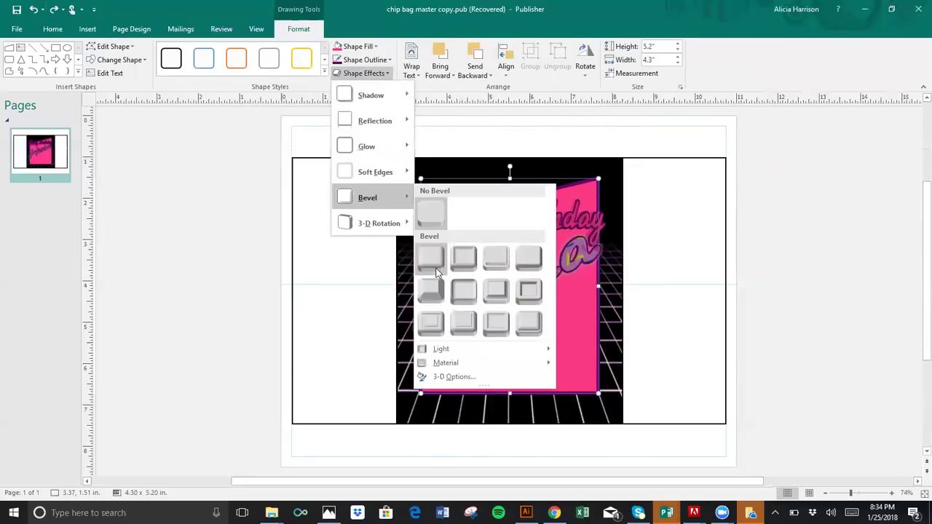
pyautogui.click(435, 268)
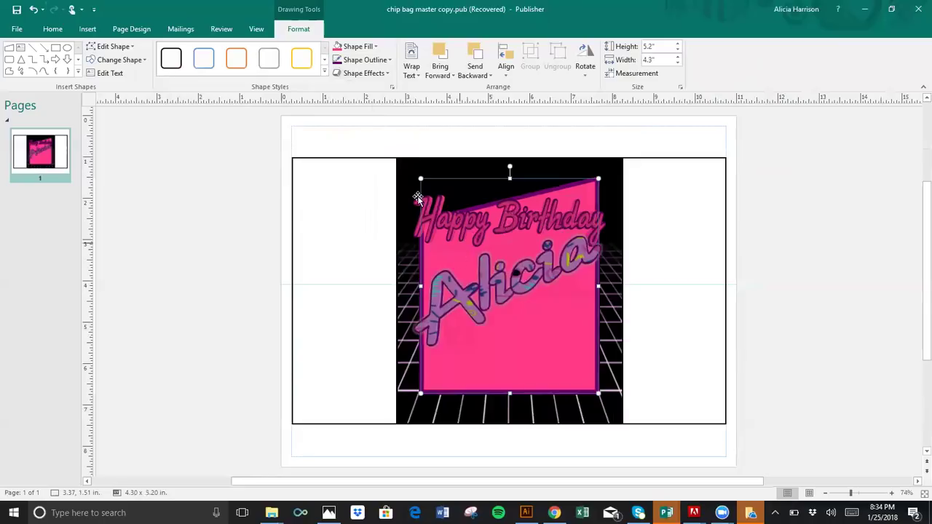
# Add the second-smallest gray glow variation to the pink panel shape and deselect it
pyautogui.click(371, 76)
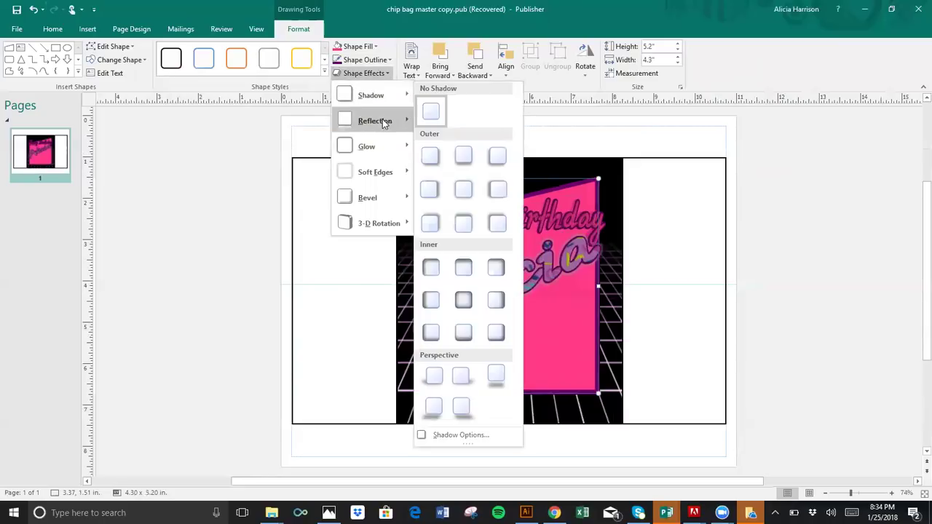
pyautogui.moveTo(386, 147)
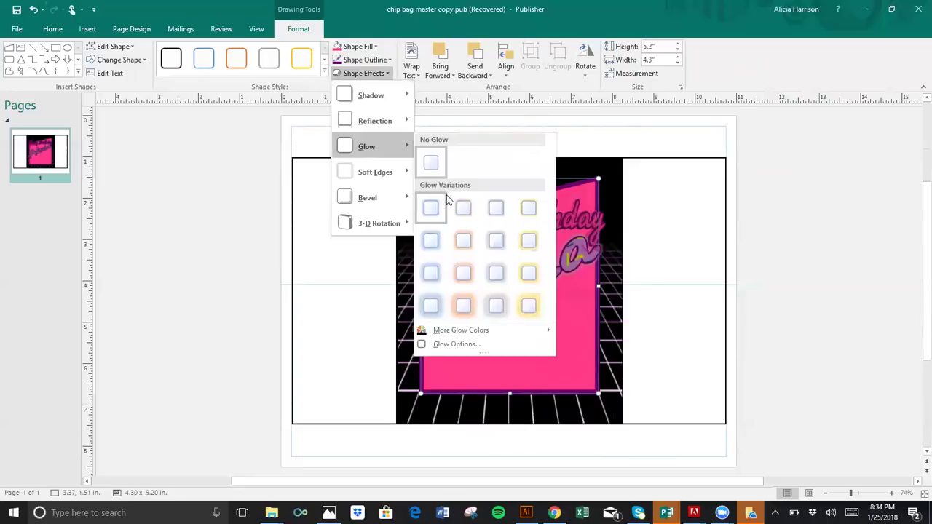
pyautogui.click(494, 240)
pyautogui.click(641, 259)
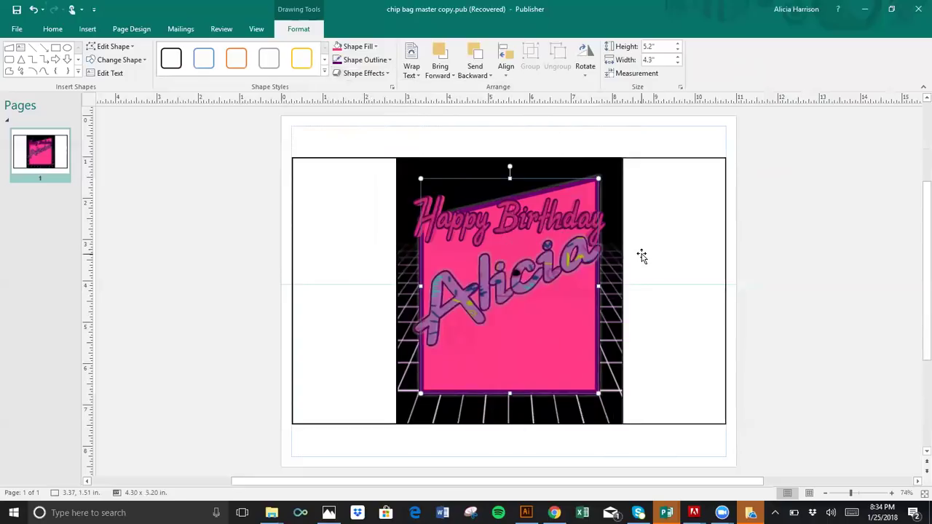
pyautogui.click(364, 73)
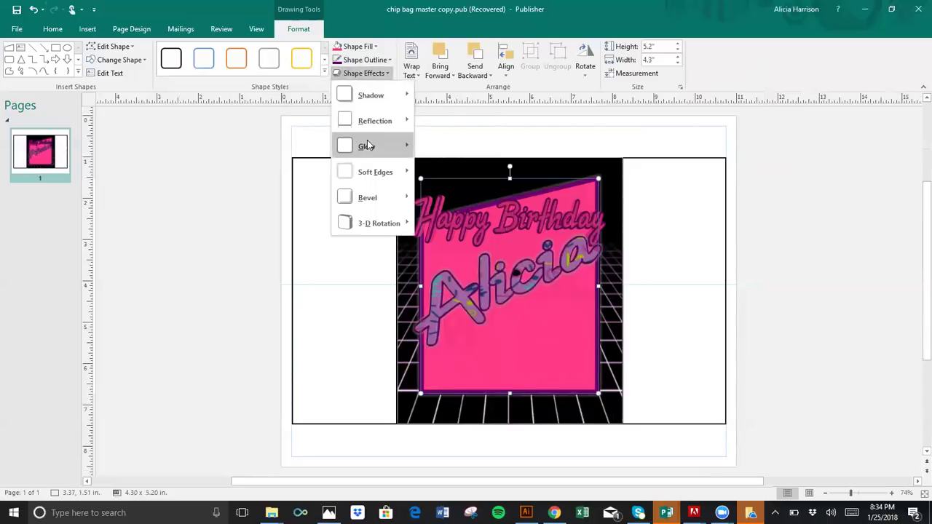
pyautogui.moveTo(367, 145)
pyautogui.click(644, 256)
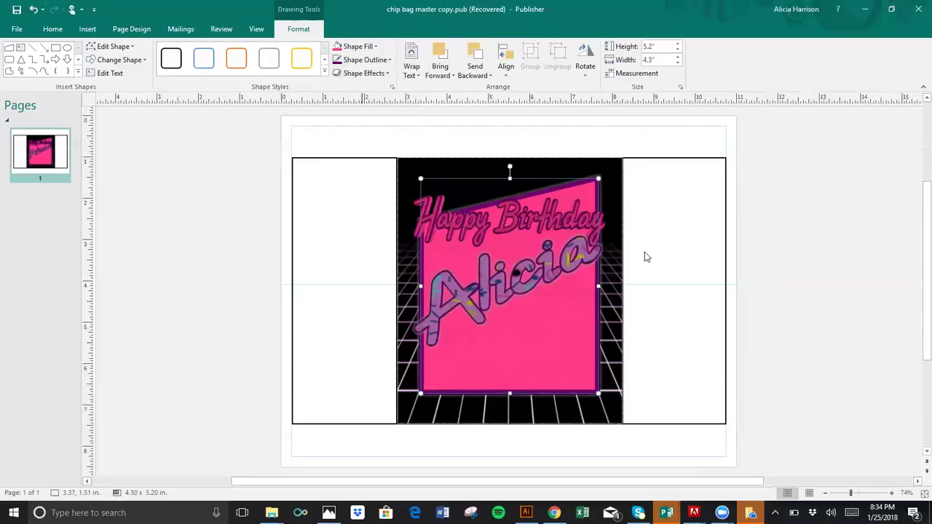
pyautogui.click(770, 269)
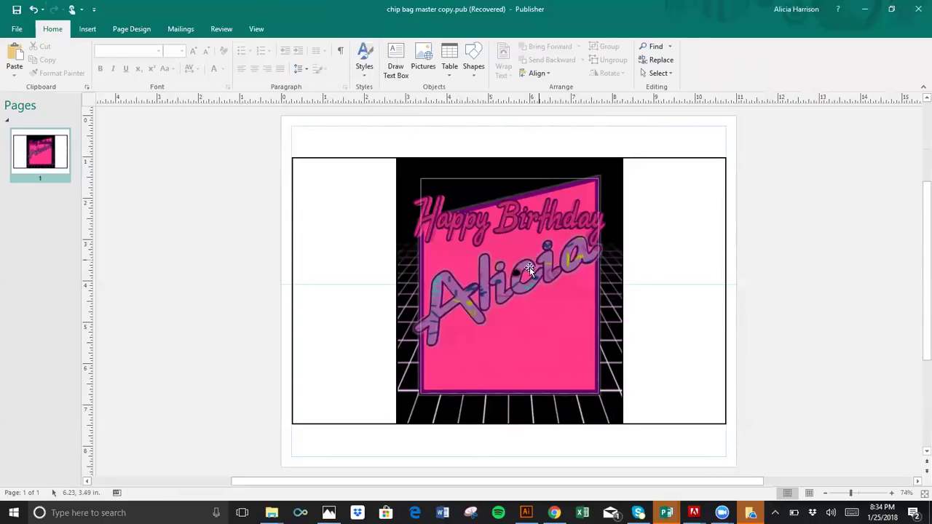
# Review the finished wrapper design in chipbag 90s.pub and return to chip bag master copy.pub (Recovered)
pyautogui.click(256, 29)
pyautogui.click(522, 71)
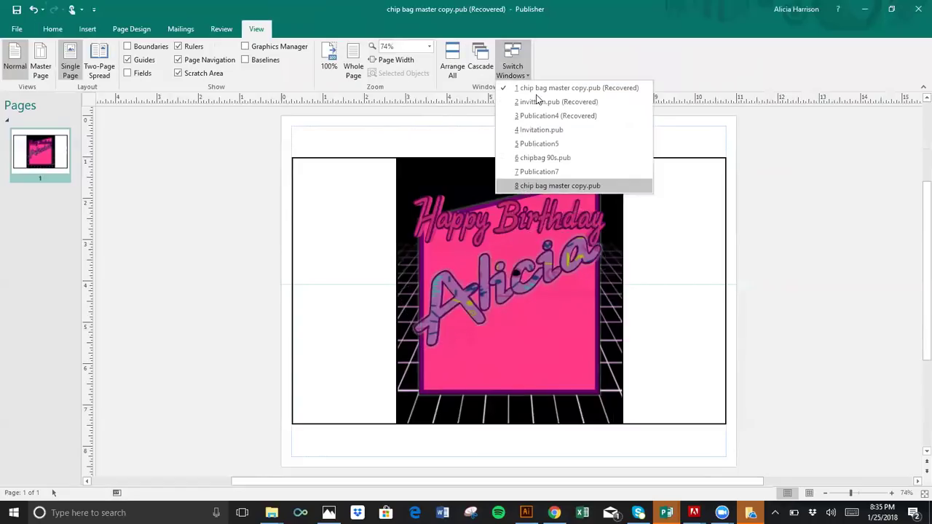
pyautogui.click(529, 159)
pyautogui.scroll(-1, 916, 221)
pyautogui.scroll(-5, 916, 228)
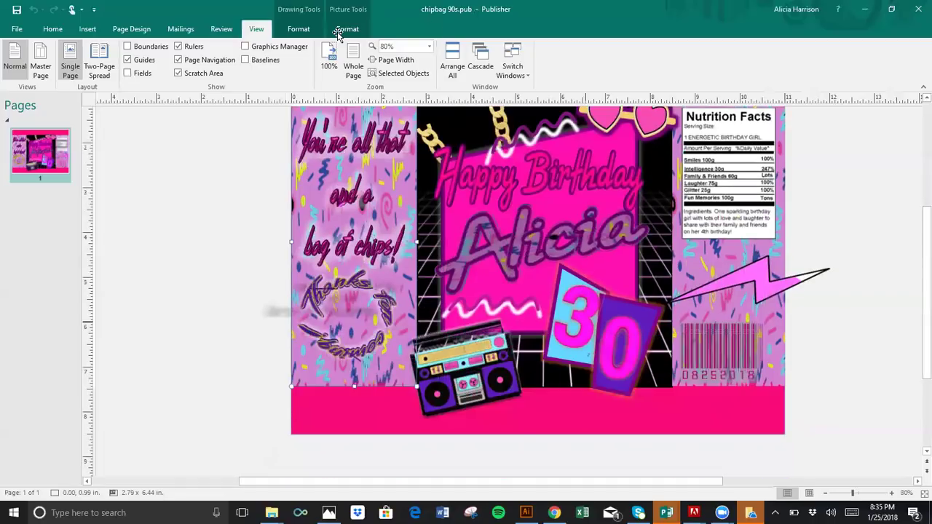
pyautogui.click(342, 33)
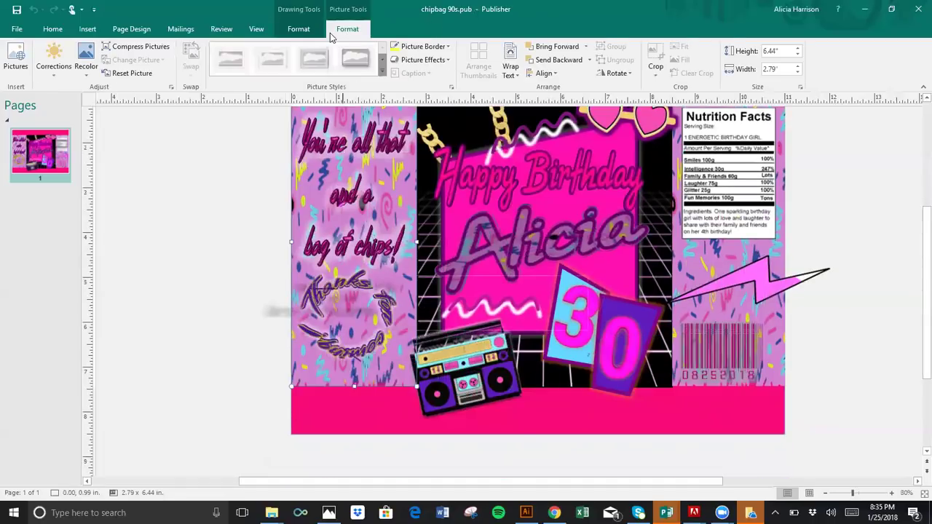
pyautogui.click(230, 29)
pyautogui.scroll(-1, 460, 64)
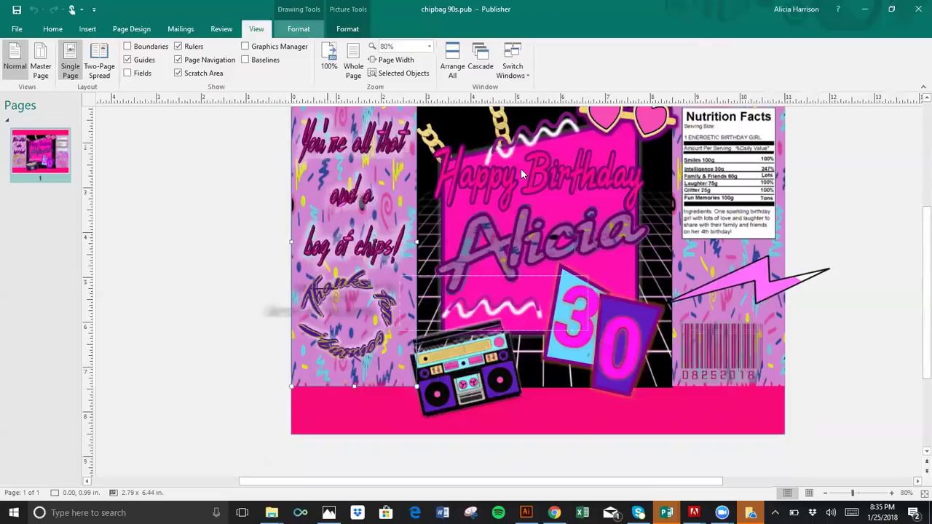
pyautogui.click(513, 70)
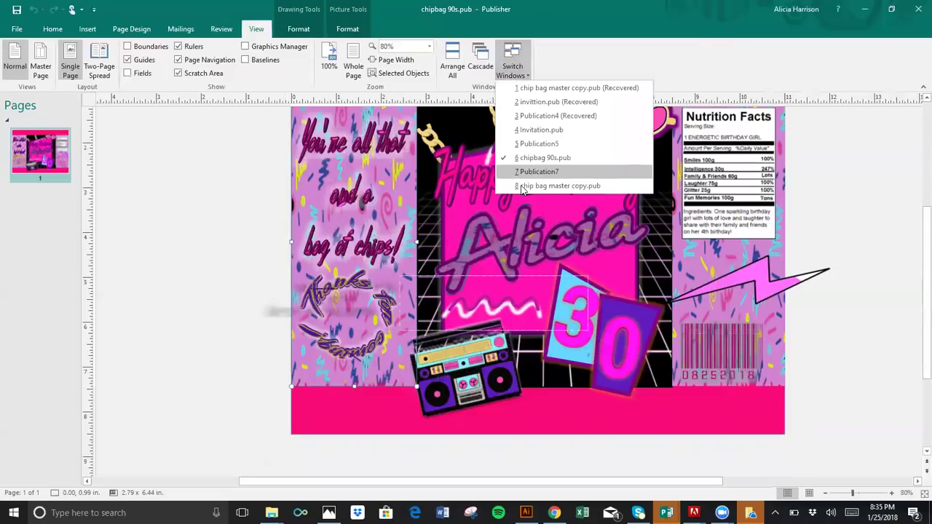
pyautogui.click(532, 88)
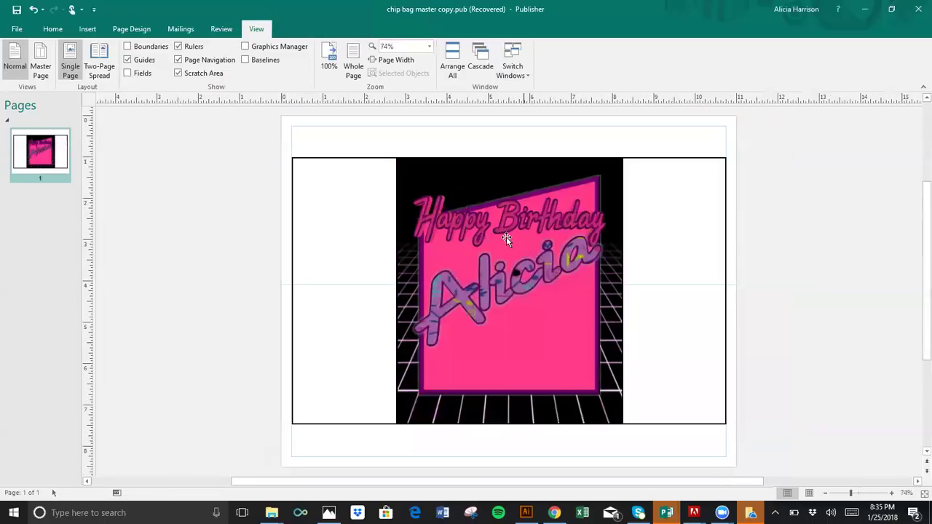
# Draw a slanted-top four-sided shape over the pink panel's lower right corner, about 1.32" wide and 2.44" high, tilted clockwise
pyautogui.click(86, 29)
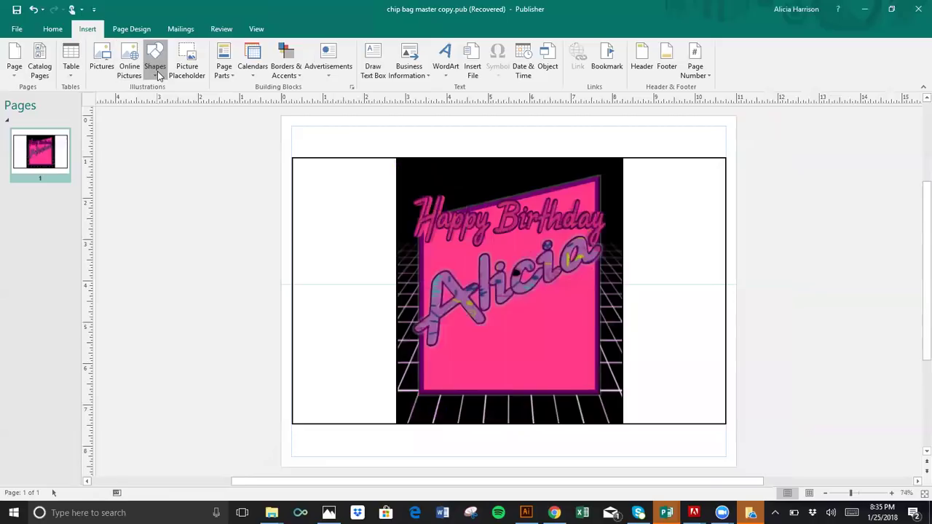
pyautogui.click(155, 73)
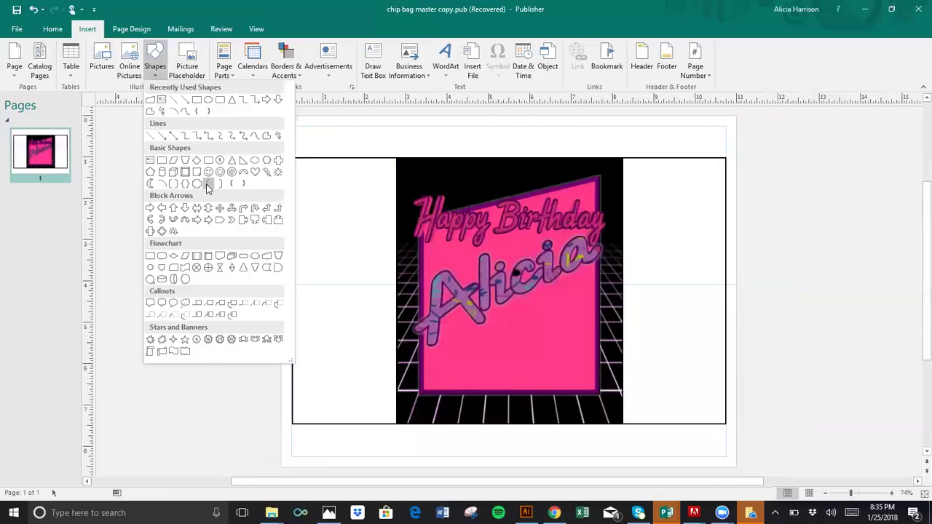
pyautogui.click(151, 100)
pyautogui.moveTo(534, 329); pyautogui.dragTo(579, 417)
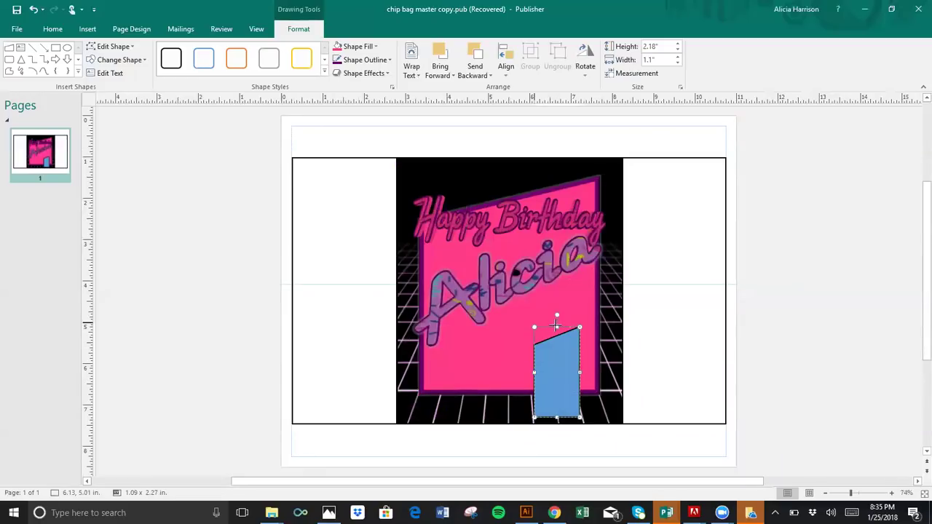
pyautogui.moveTo(556, 326); pyautogui.dragTo(575, 308)
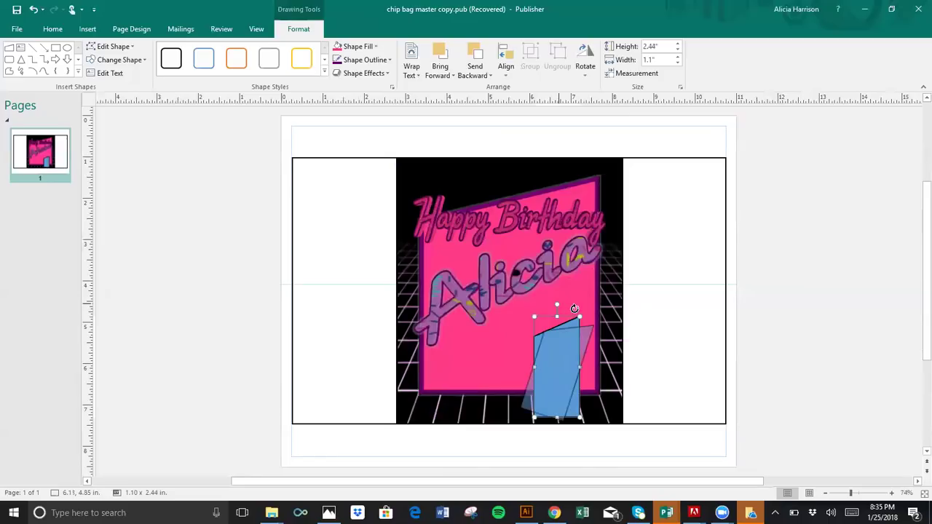
pyautogui.moveTo(526, 355); pyautogui.dragTo(526, 355)
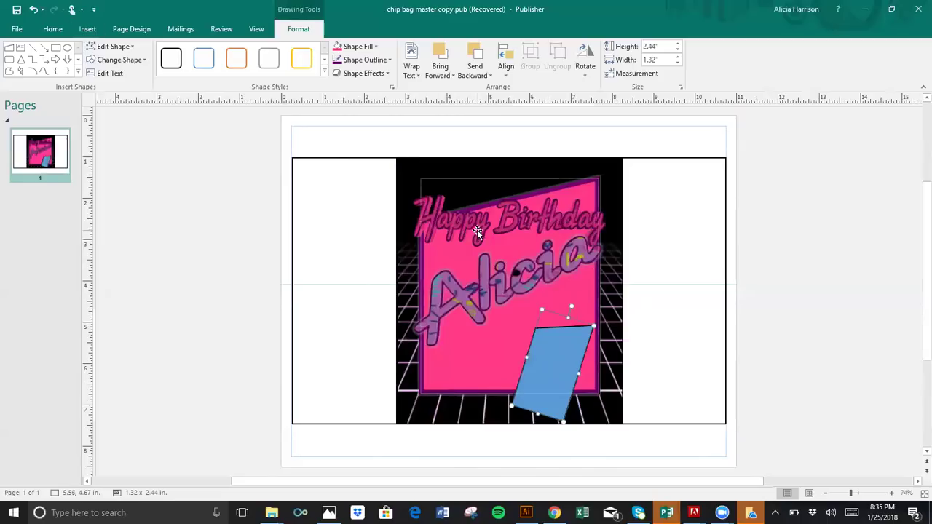
# Paste a copy of the tilted blue shape over the original
pyautogui.click(653, 299)
pyautogui.hotkey('ctrl', 'v')
pyautogui.click(576, 329)
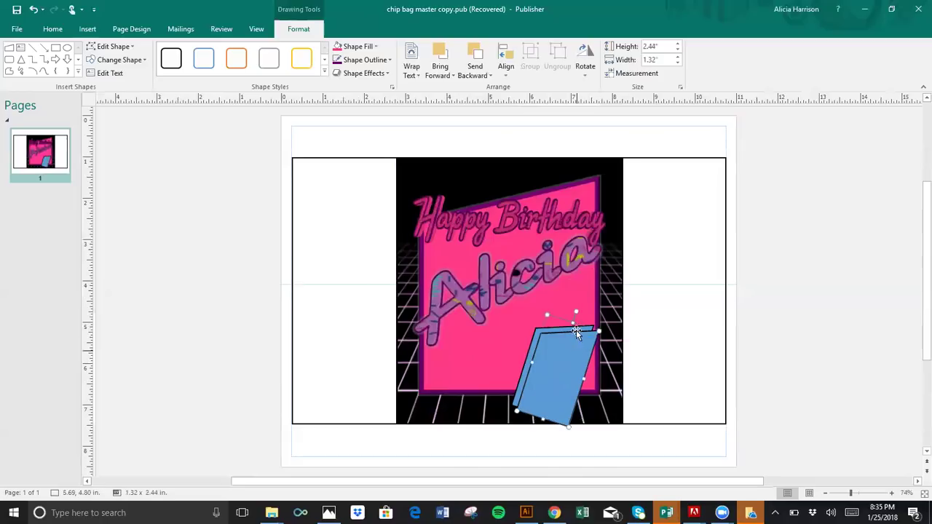
# Rotate the copied blue shape right 90° twice and place it overlapping the original's lower right side
pyautogui.click(586, 72)
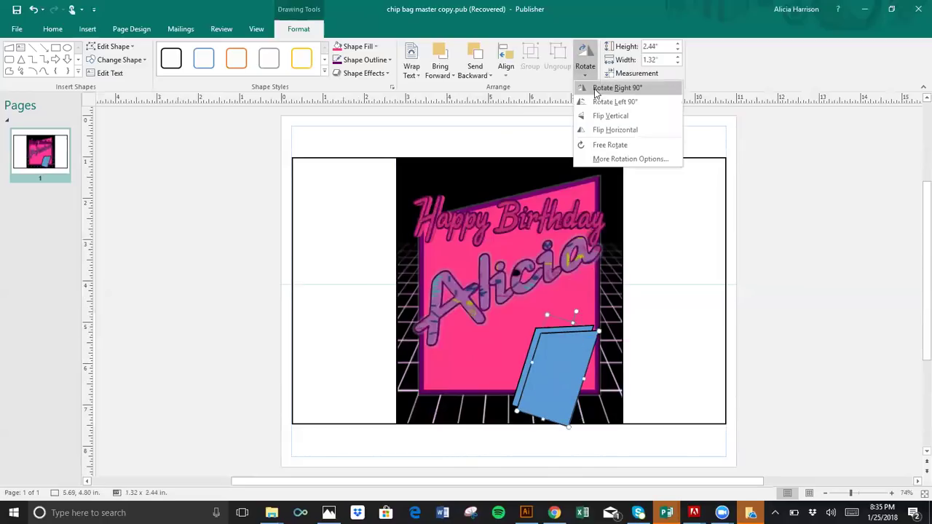
pyautogui.click(595, 87)
pyautogui.click(589, 71)
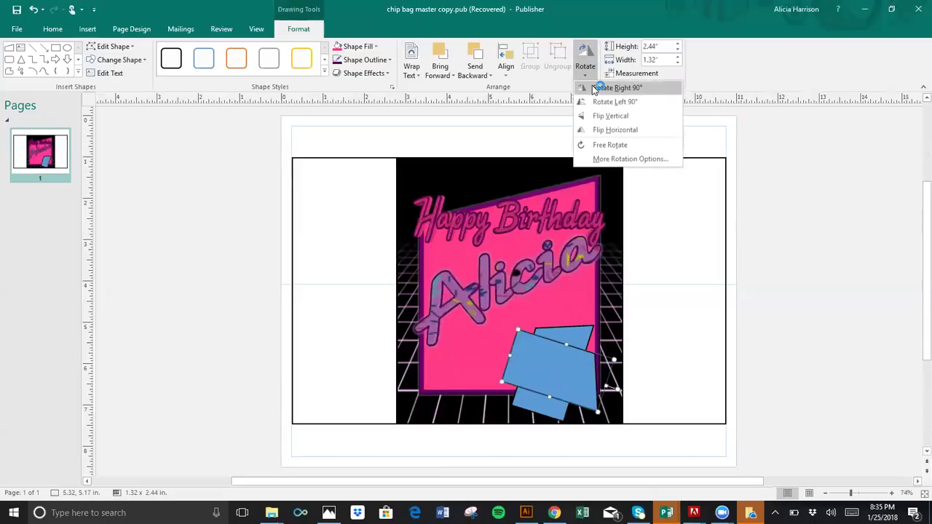
pyautogui.click(595, 88)
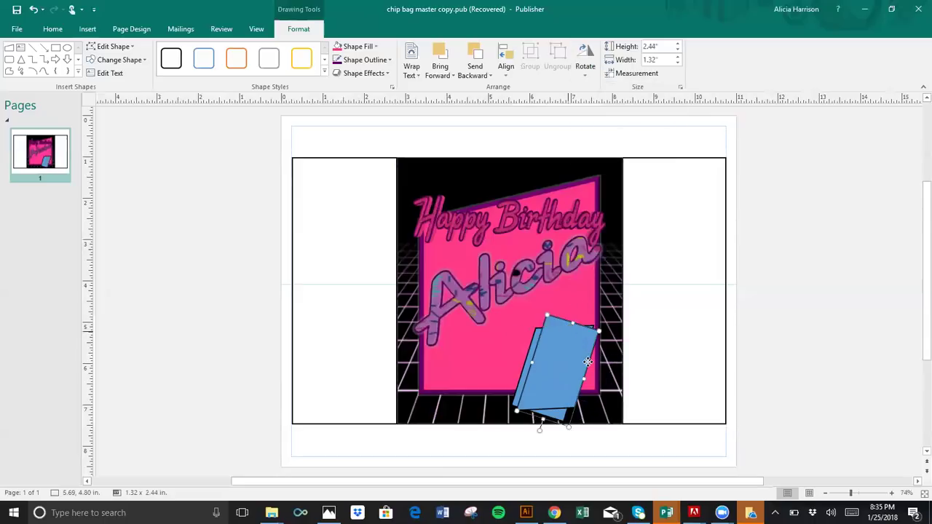
pyautogui.moveTo(587, 362); pyautogui.dragTo(587, 356)
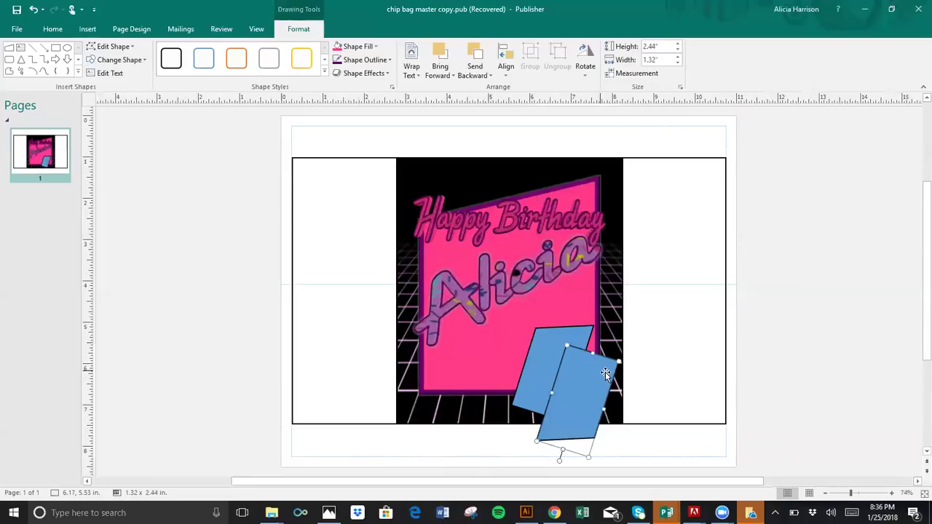
pyautogui.moveTo(609, 372); pyautogui.dragTo(603, 374)
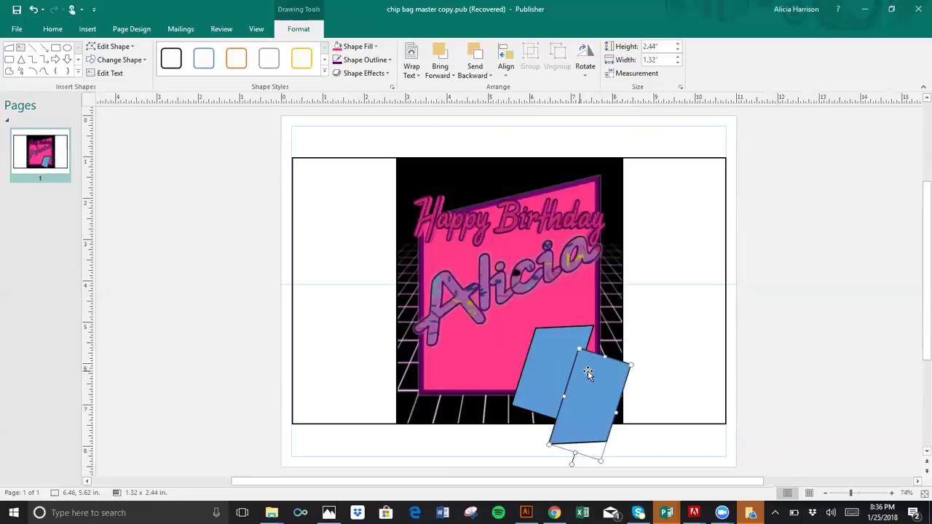
# Draw a text box over the first blue shape and enter the digit 3
pyautogui.click(87, 29)
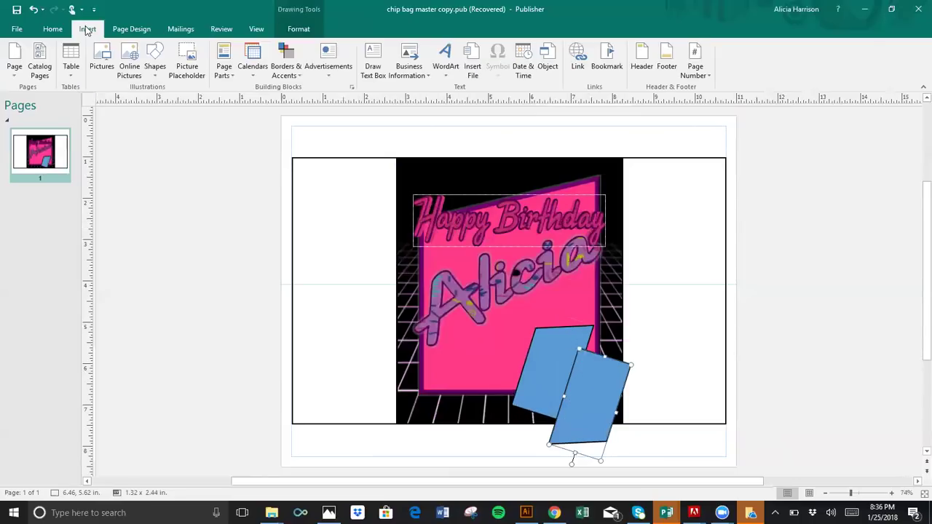
pyautogui.click(379, 58)
pyautogui.moveTo(560, 390); pyautogui.dragTo(589, 420)
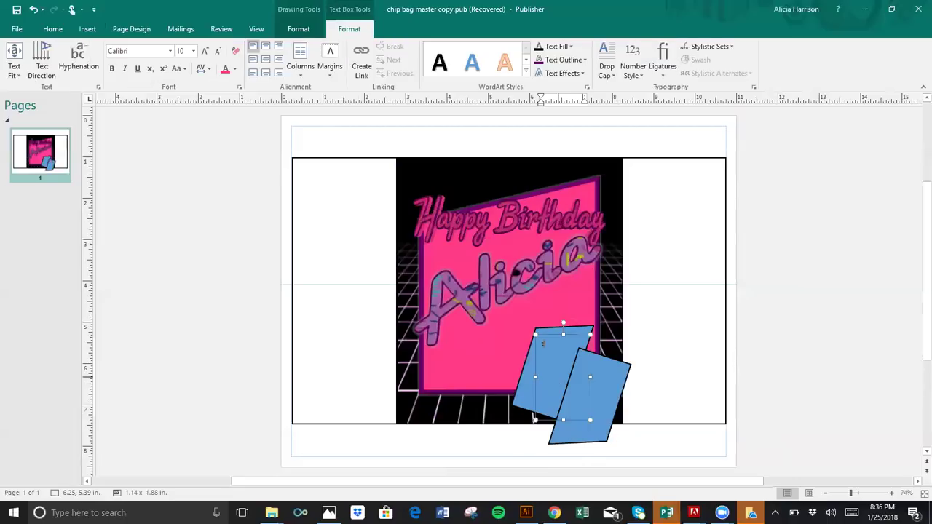
# Set the font in the digit's text box to Coolvetica Rg
pyautogui.click(171, 52)
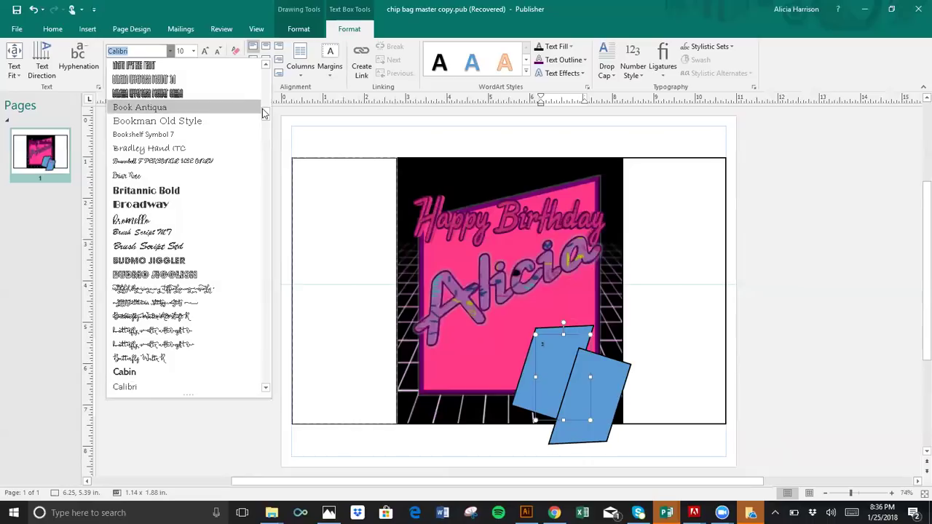
pyautogui.moveTo(265, 128)
pyautogui.mouseDown()
pyautogui.moveTo(265, 156)
pyautogui.moveTo(264, 129)
pyautogui.moveTo(265, 141)
pyautogui.mouseUp()
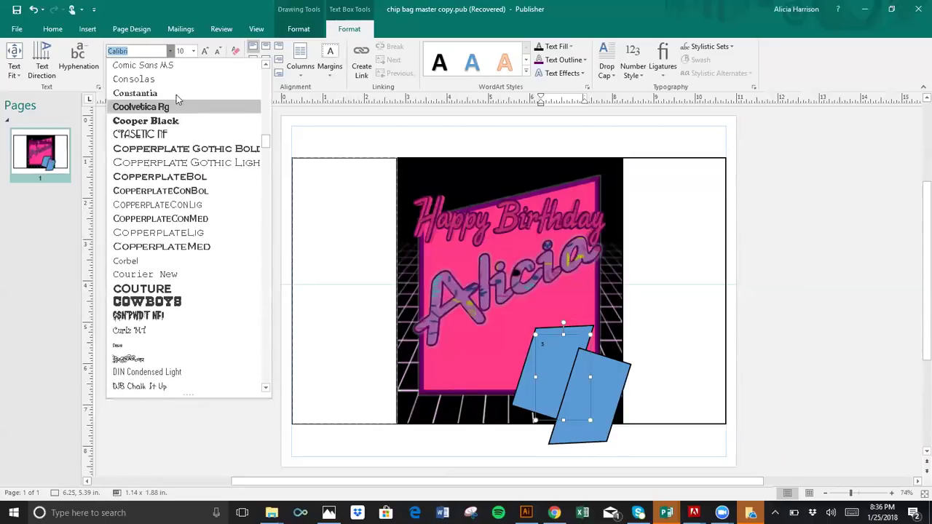
pyautogui.click(172, 107)
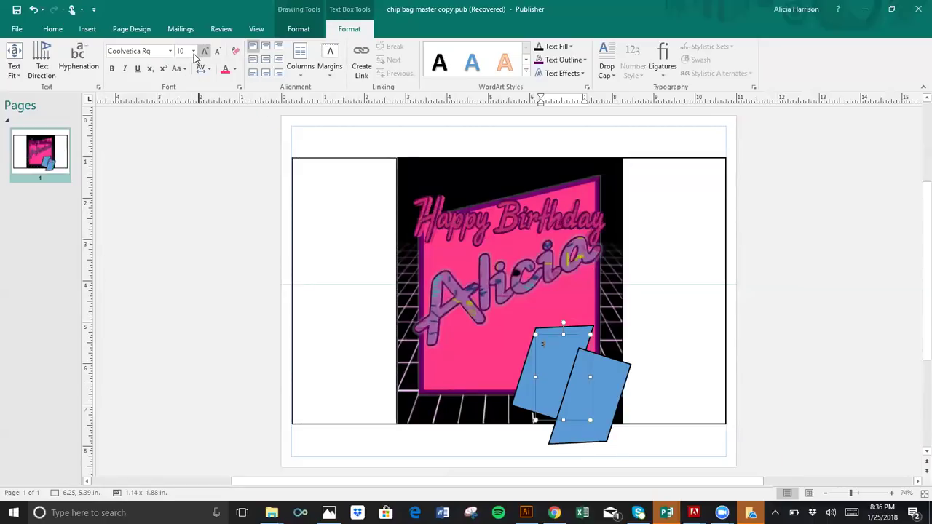
# Select the digit 3 and set its font size to 48
pyautogui.click(194, 51)
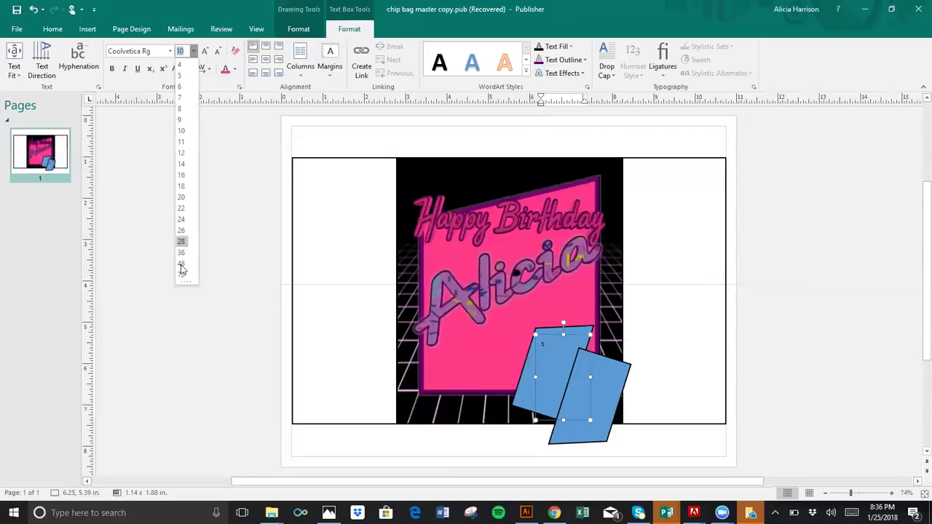
pyautogui.moveTo(548, 345); pyautogui.dragTo(537, 345)
pyautogui.click(193, 52)
pyautogui.click(193, 51)
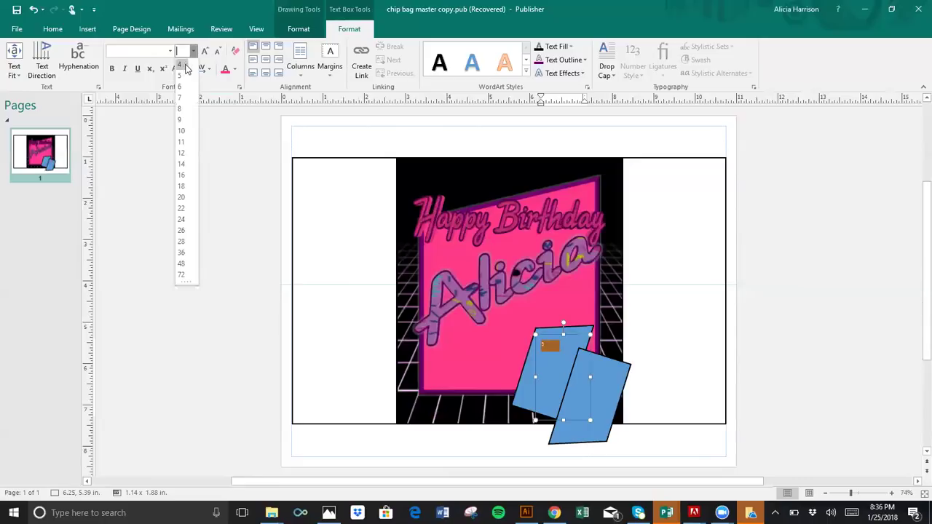
pyautogui.click(181, 264)
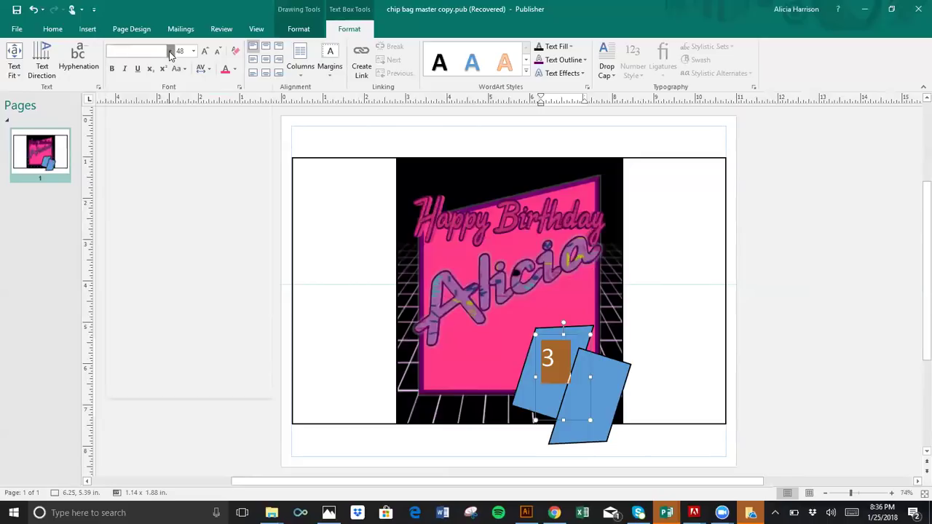
# Apply the Coolvetica Rg font to the selected digit 3 and set its size to 72
pyautogui.click(170, 51)
pyautogui.click(161, 80)
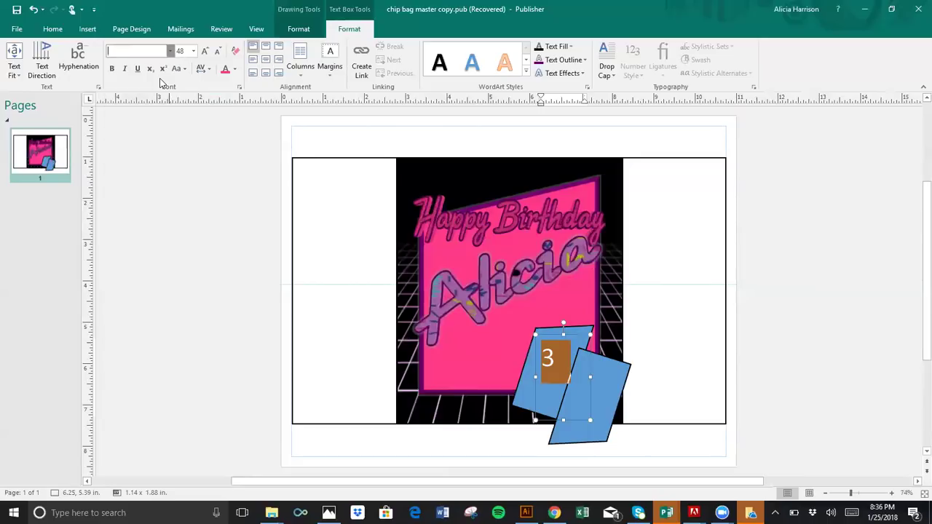
pyautogui.click(193, 51)
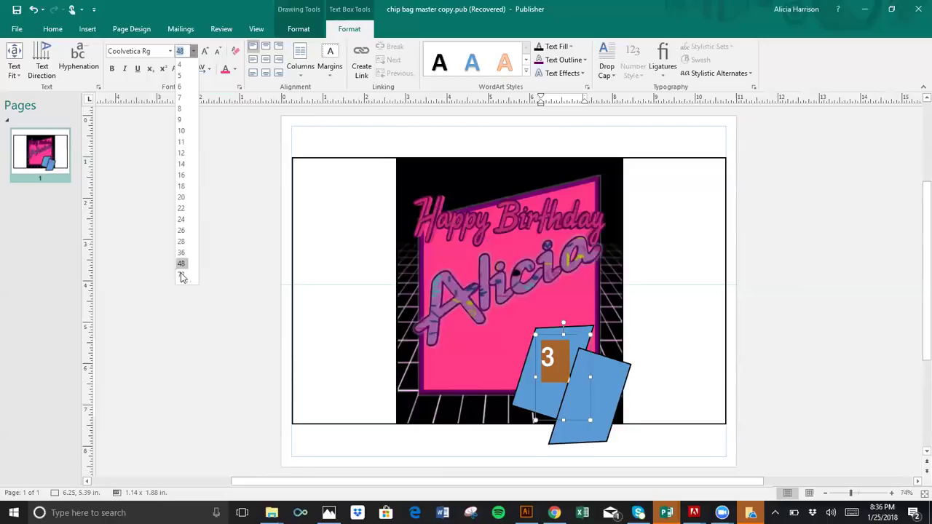
pyautogui.click(182, 275)
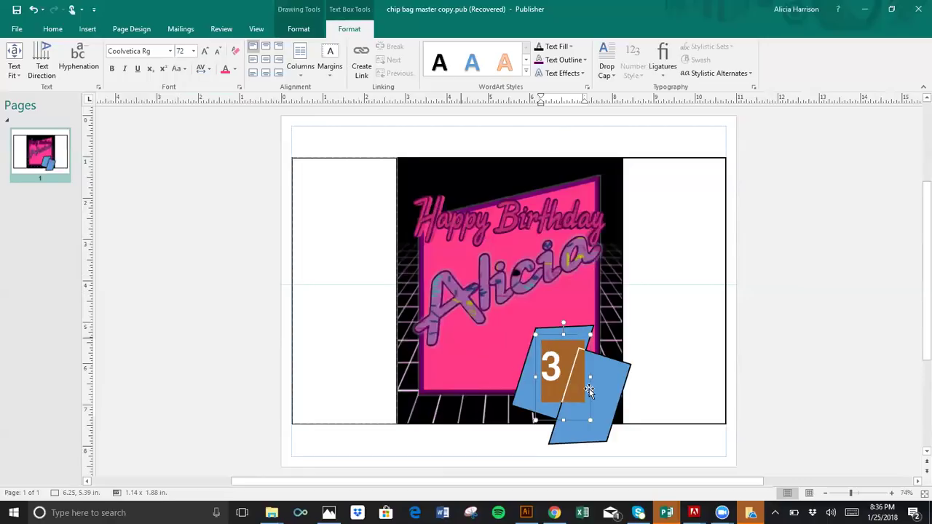
# Select the digit 3 again and enlarge its font size to 130
pyautogui.click(553, 370)
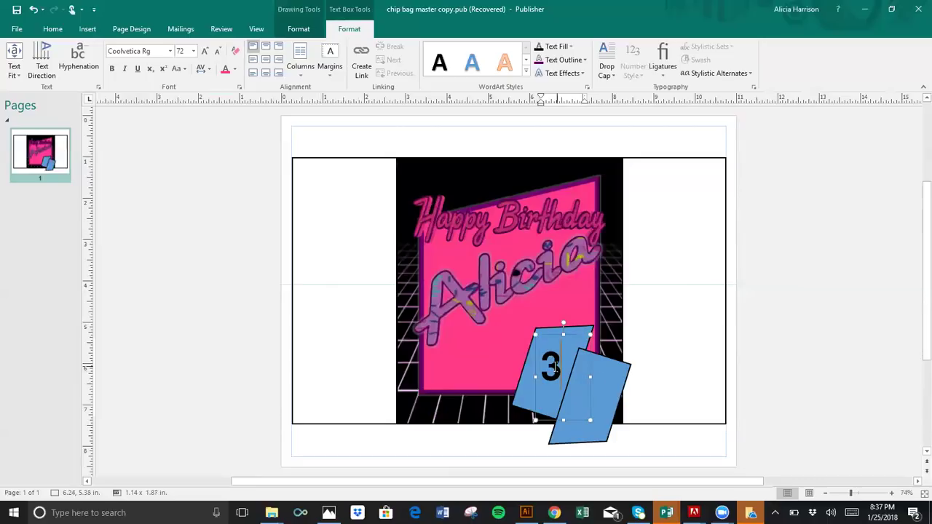
pyautogui.doubleClick(543, 367)
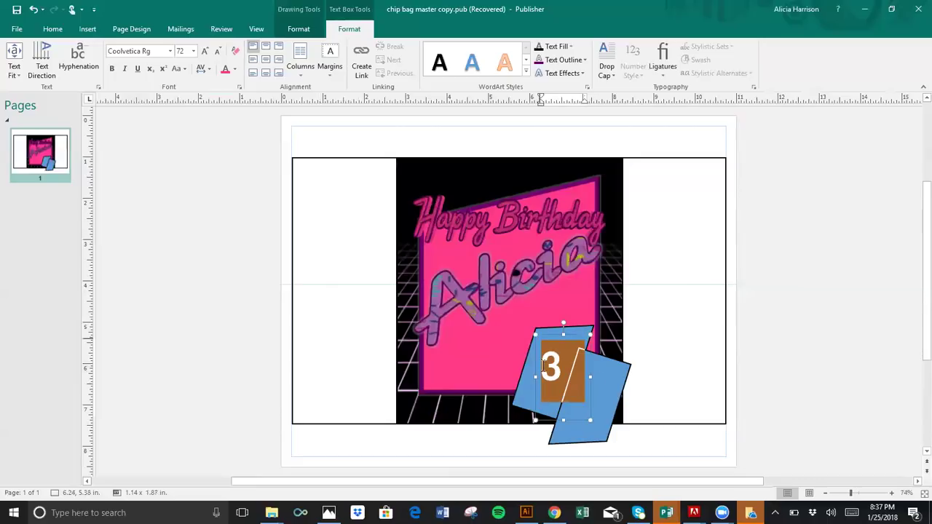
pyautogui.click(180, 50)
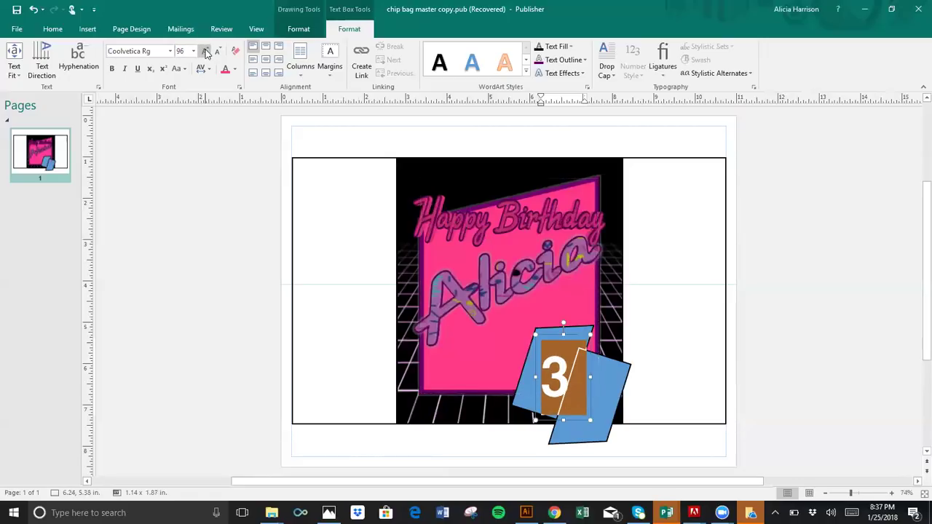
pyautogui.click(205, 52)
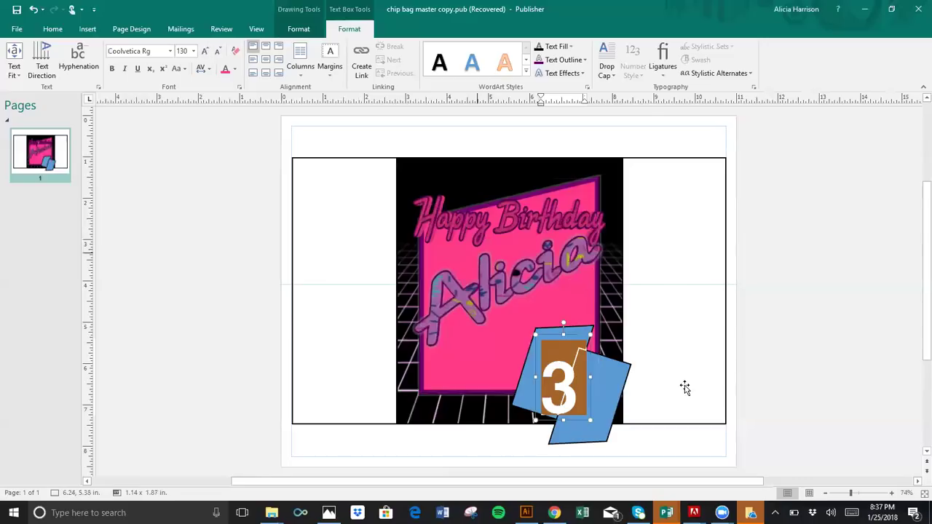
# Move the digit 3's text box up over the first blue shape and rotate it clockwise to follow the shape's slant
pyautogui.click(565, 383)
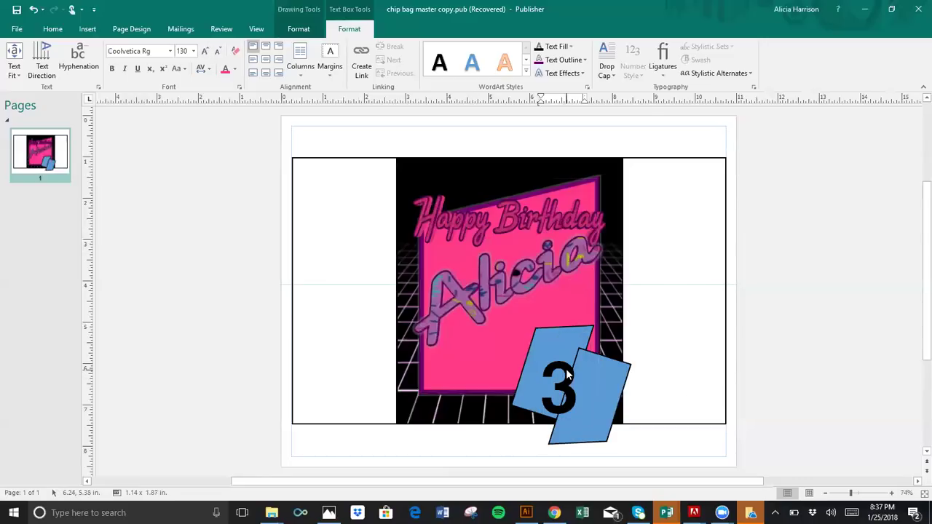
pyautogui.moveTo(559, 334); pyautogui.dragTo(564, 315)
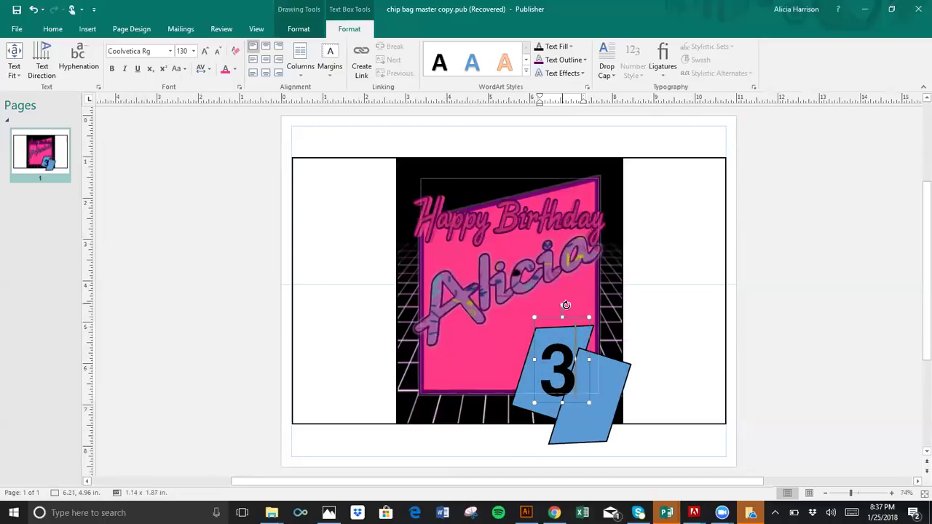
pyautogui.moveTo(572, 309); pyautogui.dragTo(573, 306)
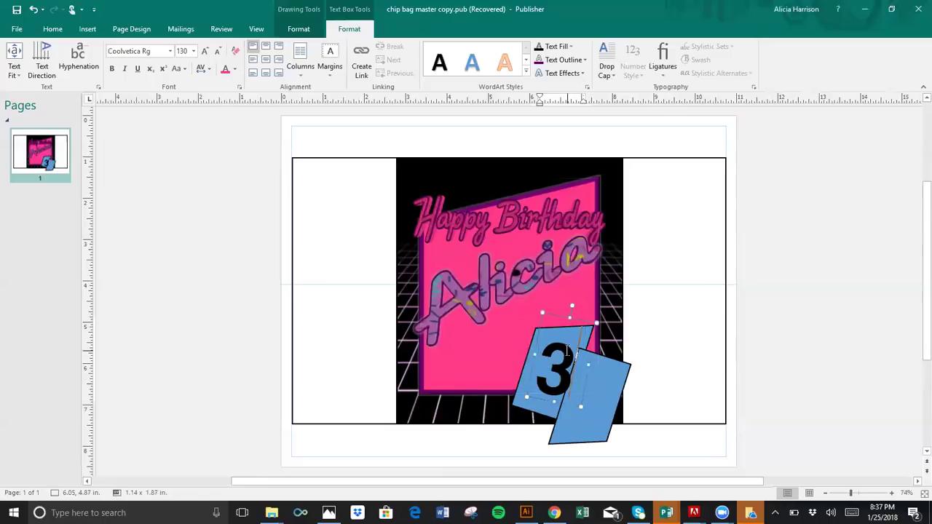
# Align the digit 3's text box to the horizontal center of the first blue shape and fine-tune its tilt
pyautogui.click(562, 312)
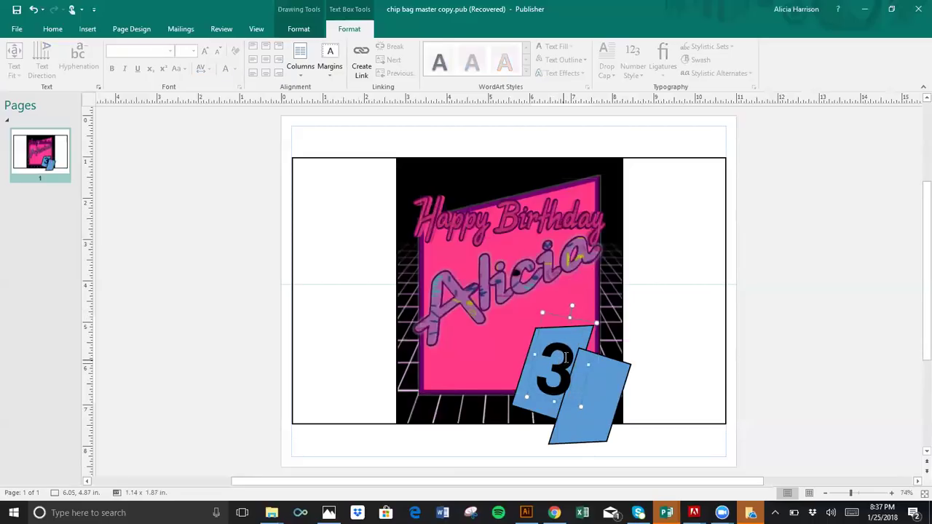
pyautogui.moveTo(521, 401); pyautogui.dragTo(514, 406)
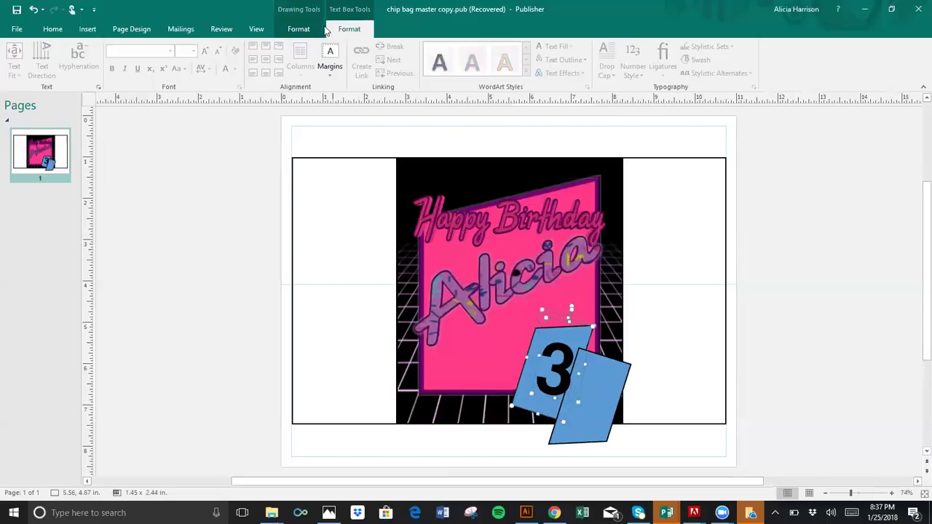
pyautogui.click(298, 29)
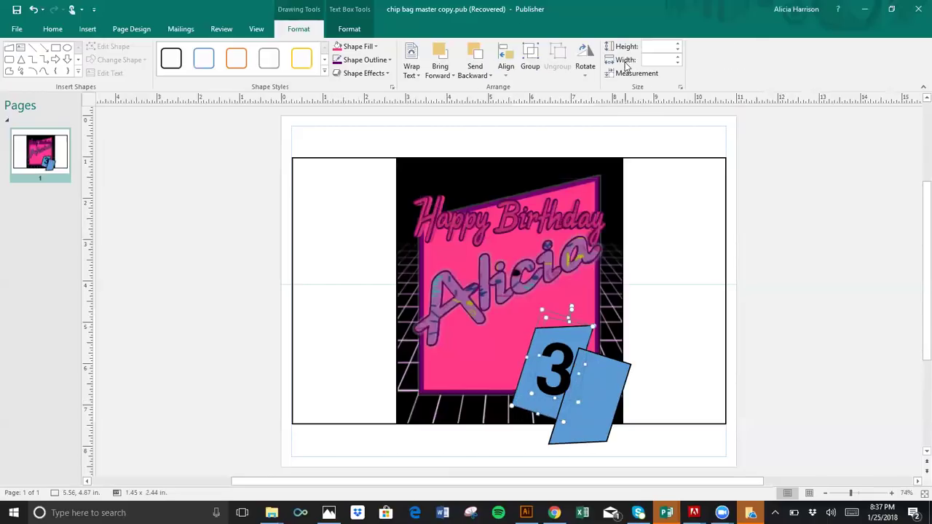
pyautogui.click(506, 67)
pyautogui.click(513, 101)
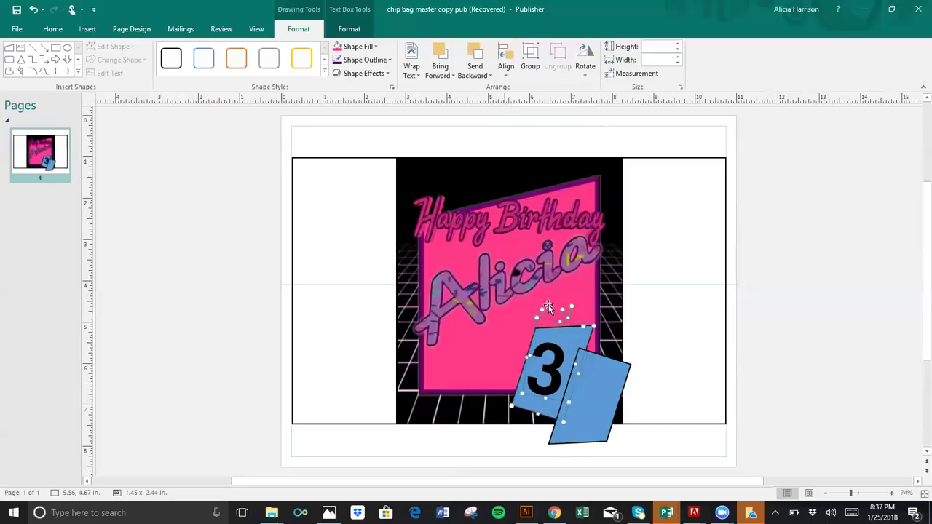
pyautogui.click(563, 357)
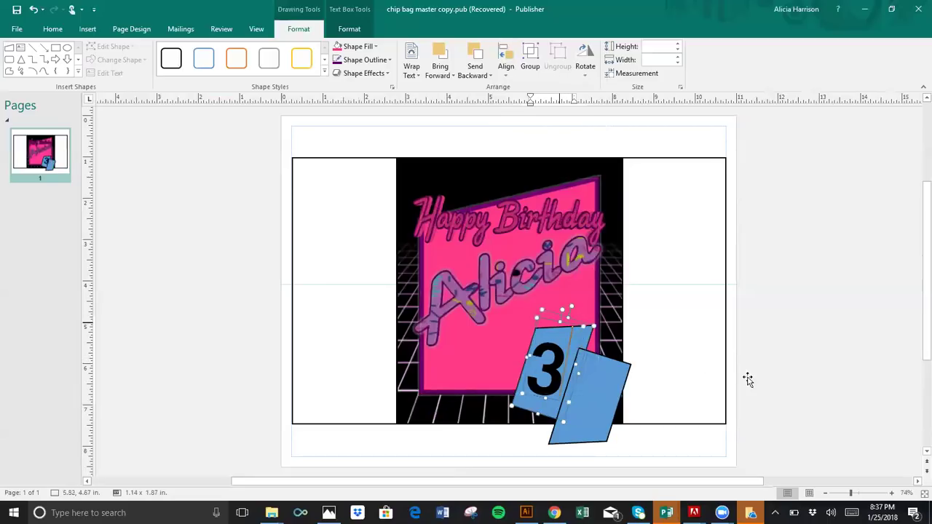
pyautogui.click(616, 313)
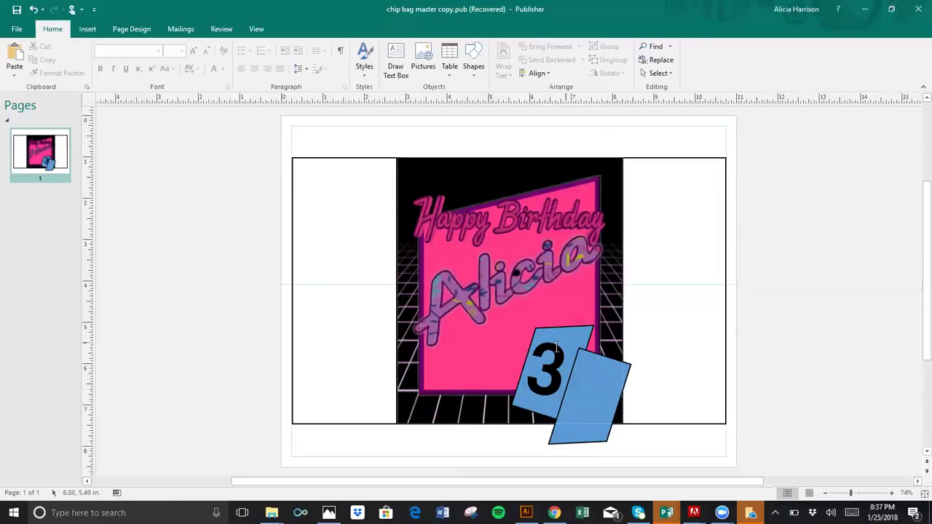
pyautogui.click(559, 320)
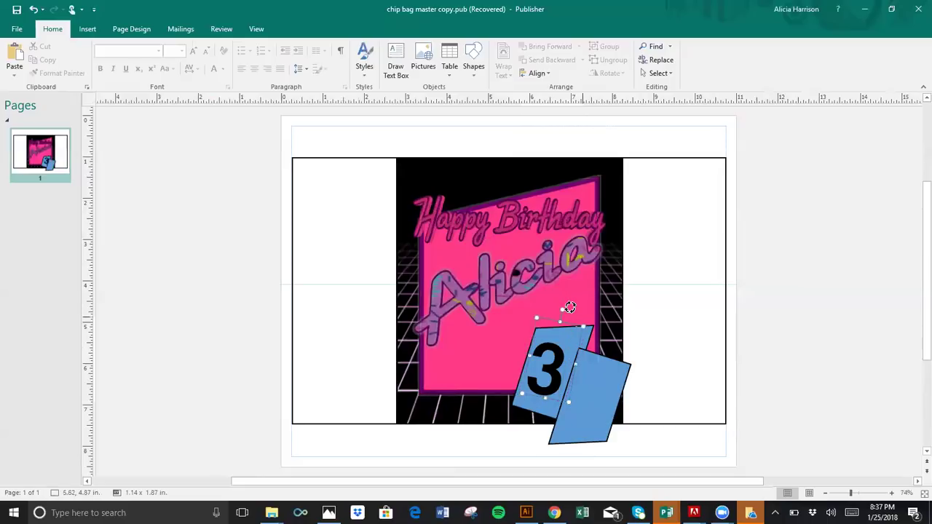
pyautogui.moveTo(570, 307); pyautogui.dragTo(569, 308)
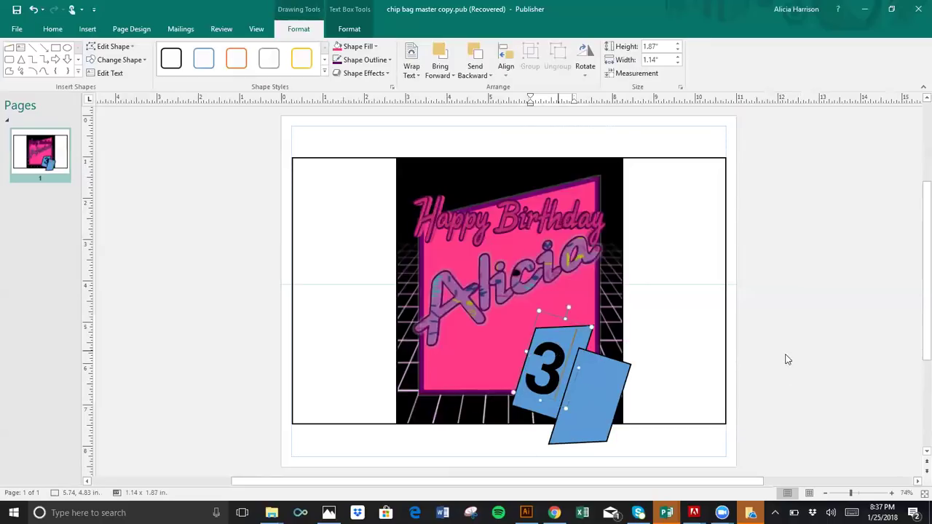
# Duplicate the tilted digit's text box and replace the digit in the copy with 0
pyautogui.hotkey('ctrl', 'v')
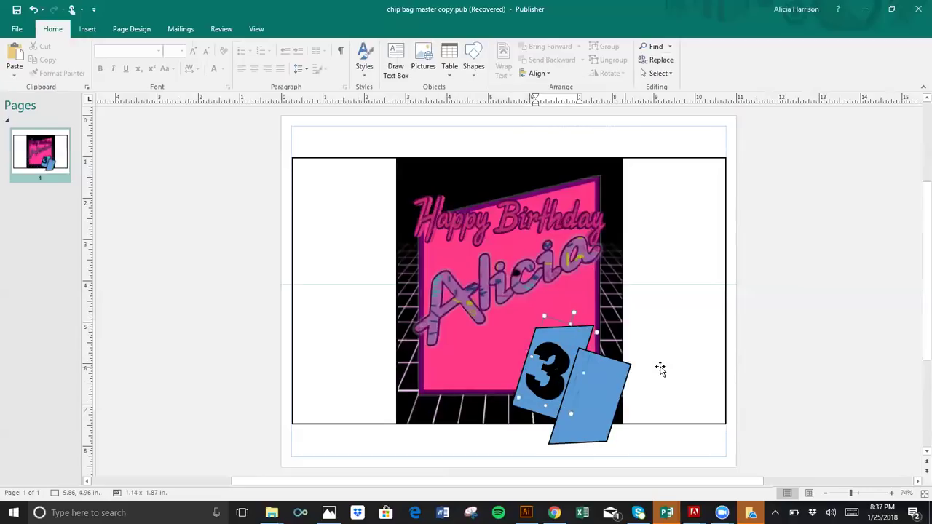
pyautogui.hotkey('ctrl', 'z')
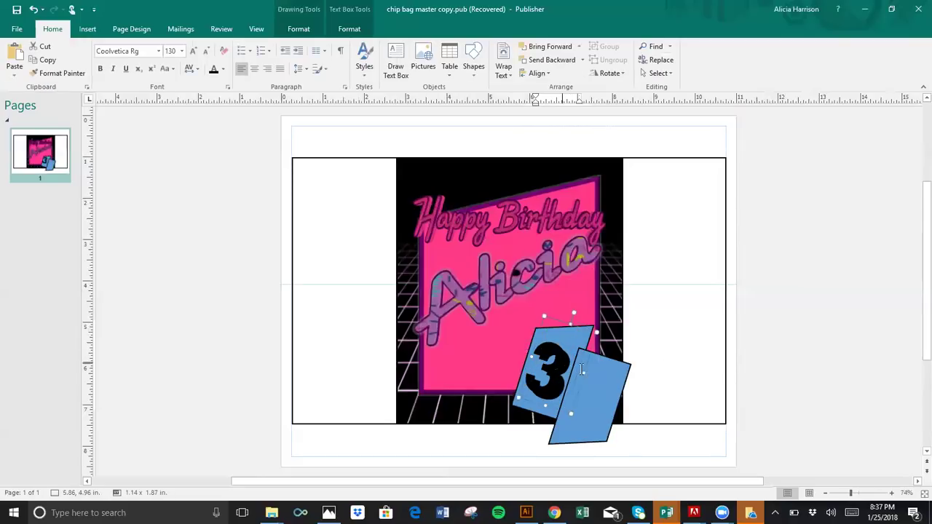
pyautogui.hotkey('ctrl', 'z')
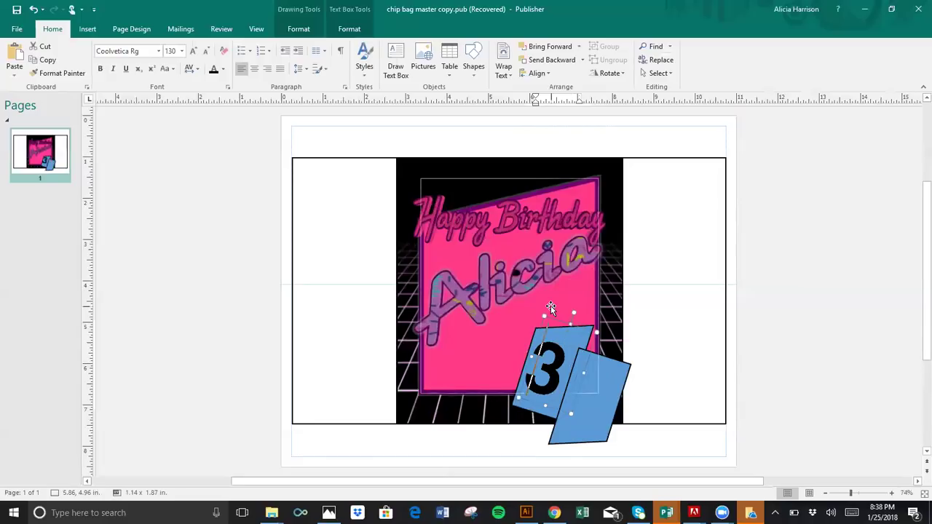
pyautogui.hotkey('ctrl', 'z')
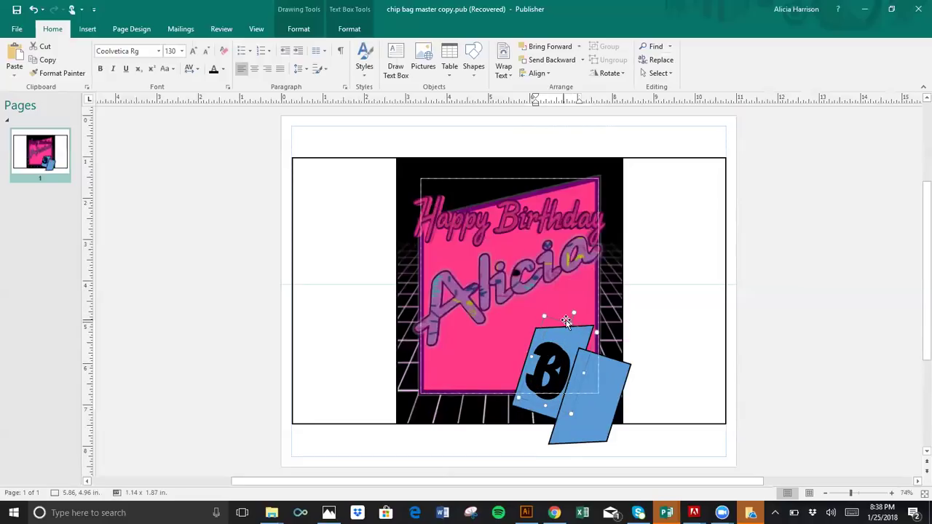
pyautogui.click(595, 368)
pyautogui.moveTo(565, 320); pyautogui.dragTo(597, 369)
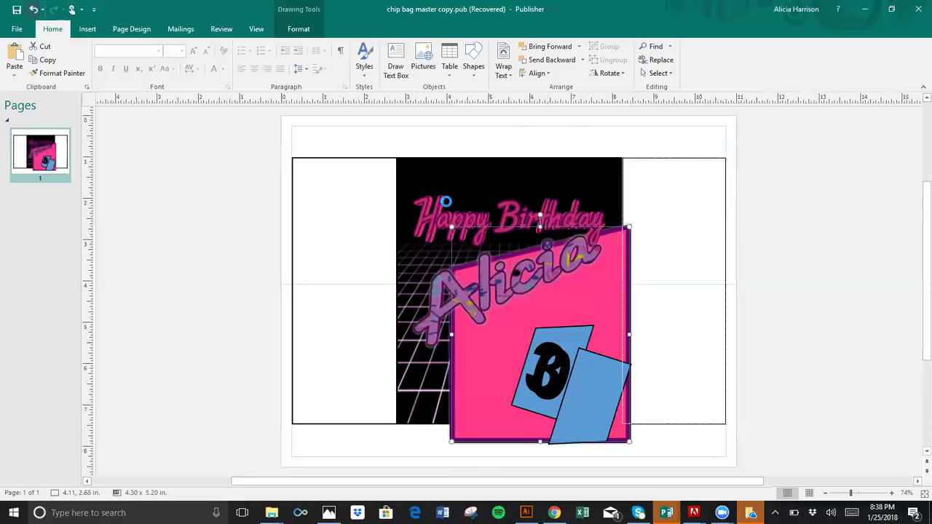
pyautogui.hotkey('ctrl', 'z')
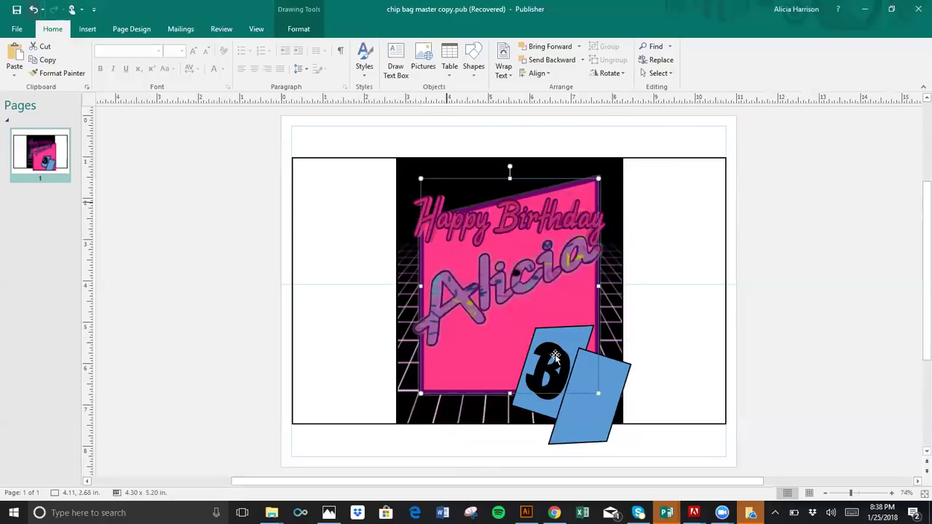
# Select the digit 0's text box together with the second blue shape and align them to their common horizontal center
pyautogui.click(594, 386)
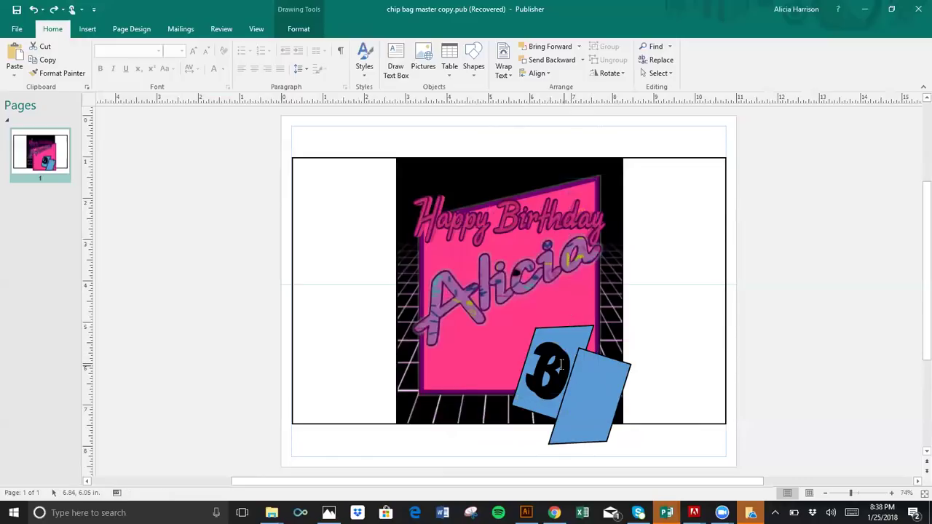
pyautogui.click(601, 383)
pyautogui.keyDown('shift'); pyautogui.click(603, 388); pyautogui.keyUp('shift')
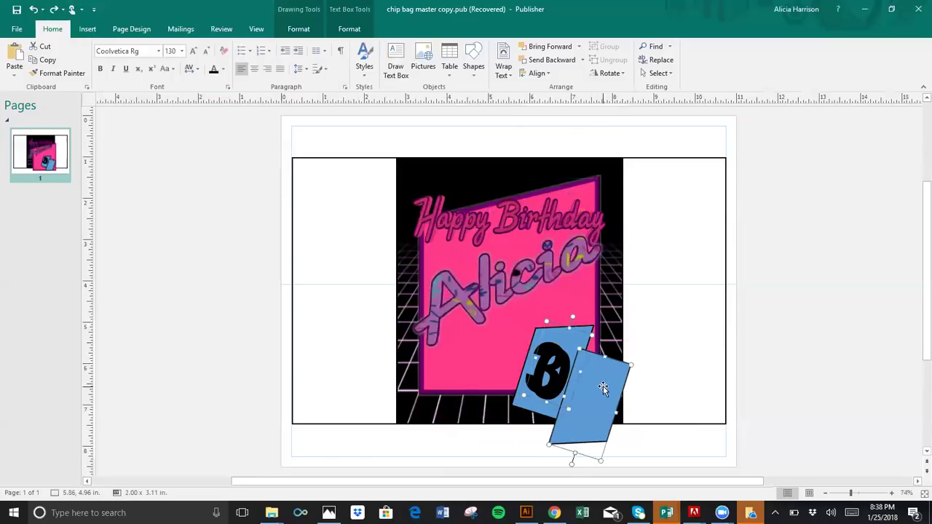
pyautogui.click(539, 73)
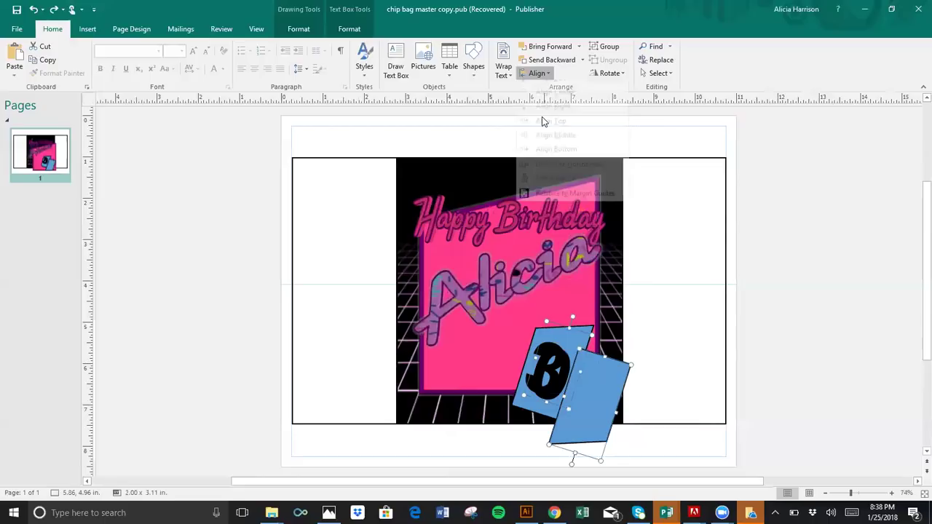
pyautogui.click(554, 102)
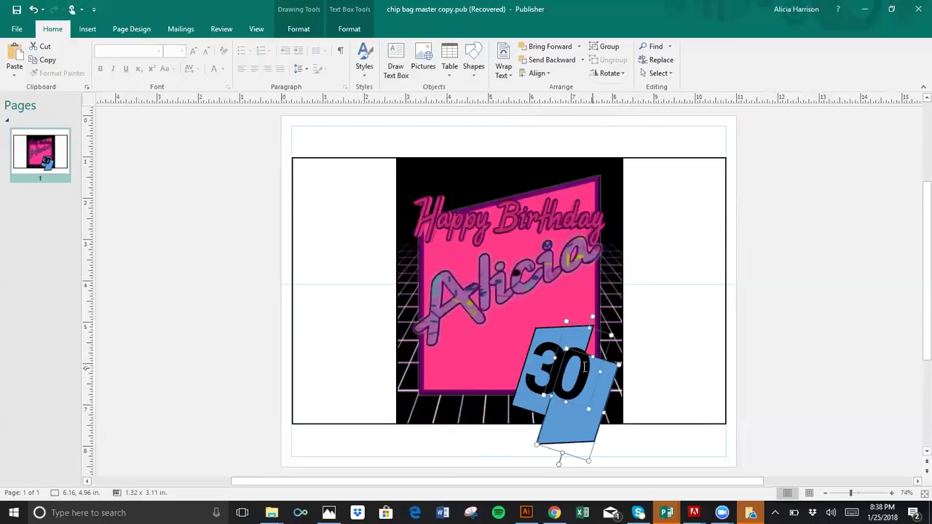
pyautogui.click(761, 368)
pyautogui.click(585, 356)
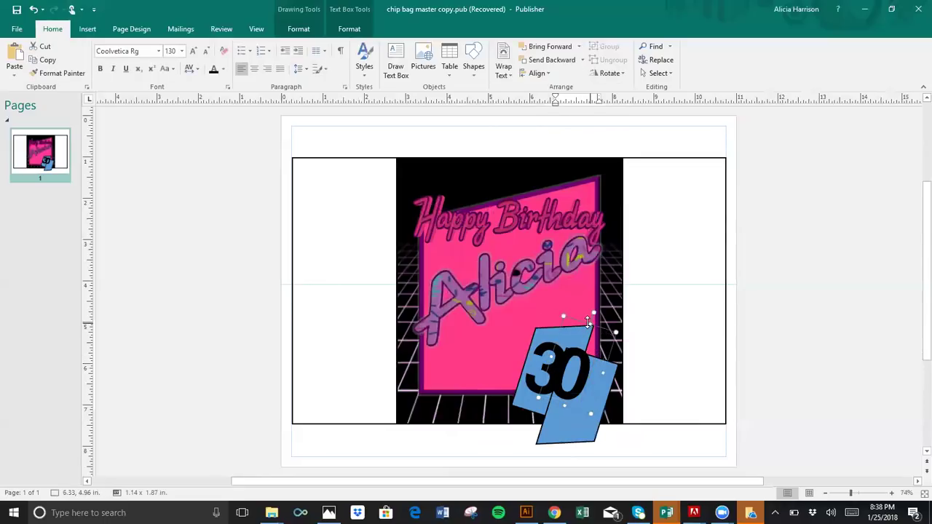
pyautogui.click(586, 366)
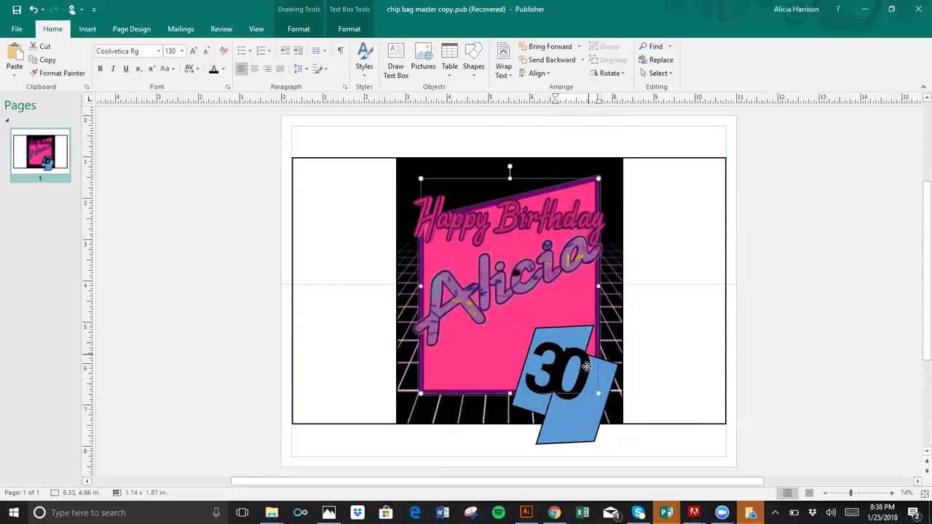
pyautogui.click(757, 405)
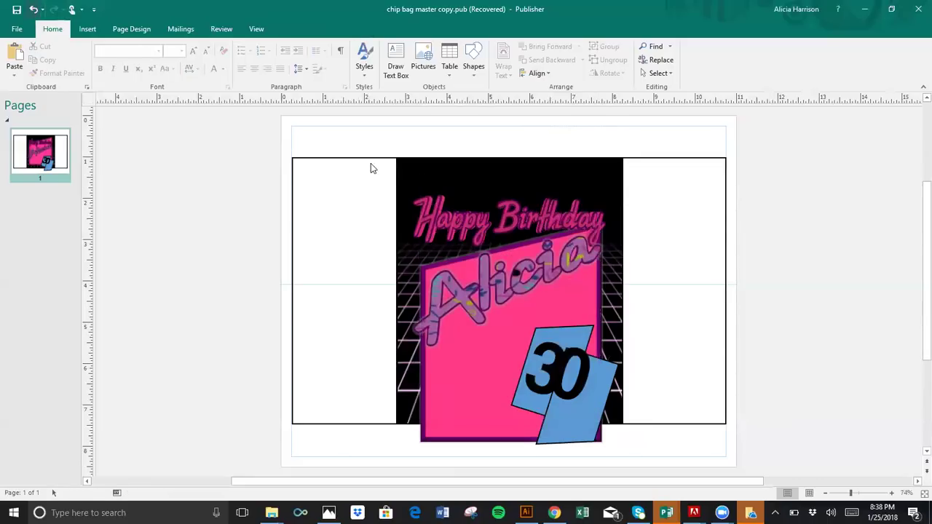
pyautogui.hotkey('ctrl', 'z')
# Move the digit 0's text box down onto the second blue shape
pyautogui.click(600, 383)
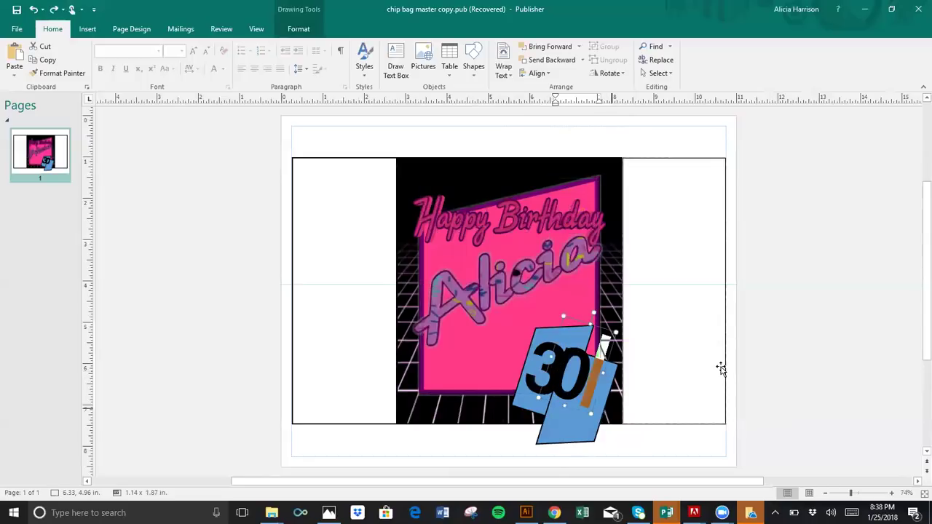
pyautogui.click(591, 328)
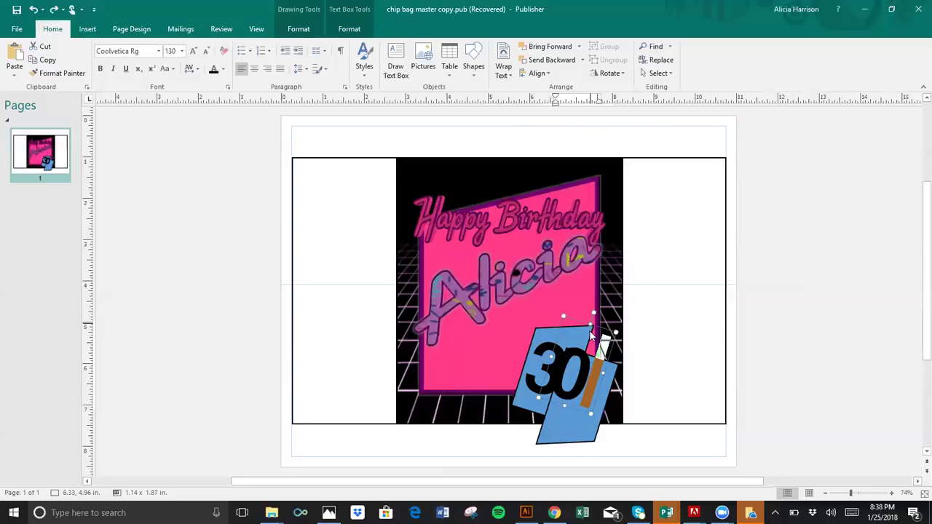
pyautogui.click(591, 332)
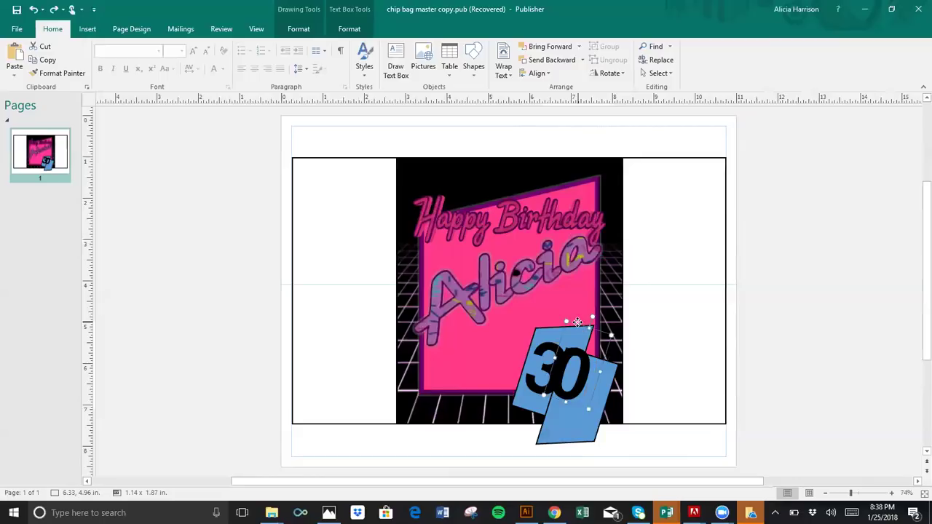
pyautogui.moveTo(578, 327); pyautogui.dragTo(579, 356)
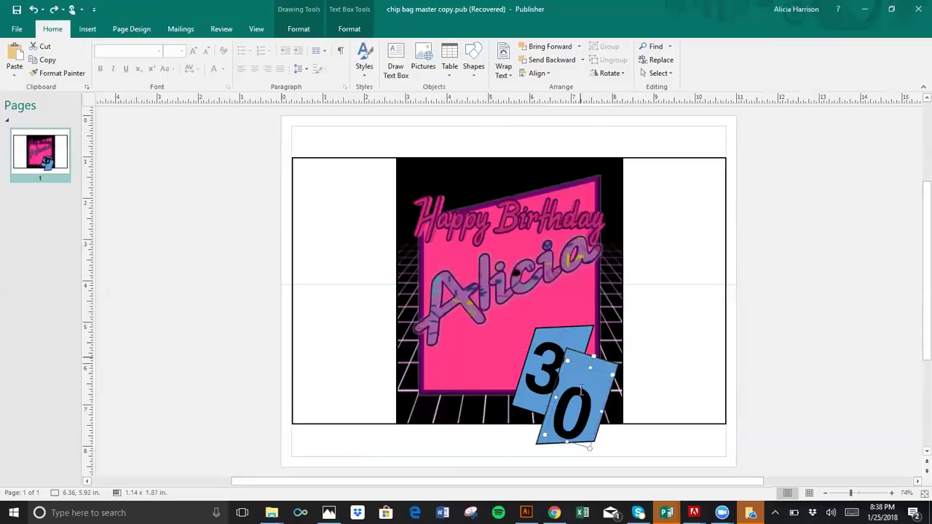
# Move the second blue shape down so the digit 0 sits centered within it
pyautogui.click(579, 389)
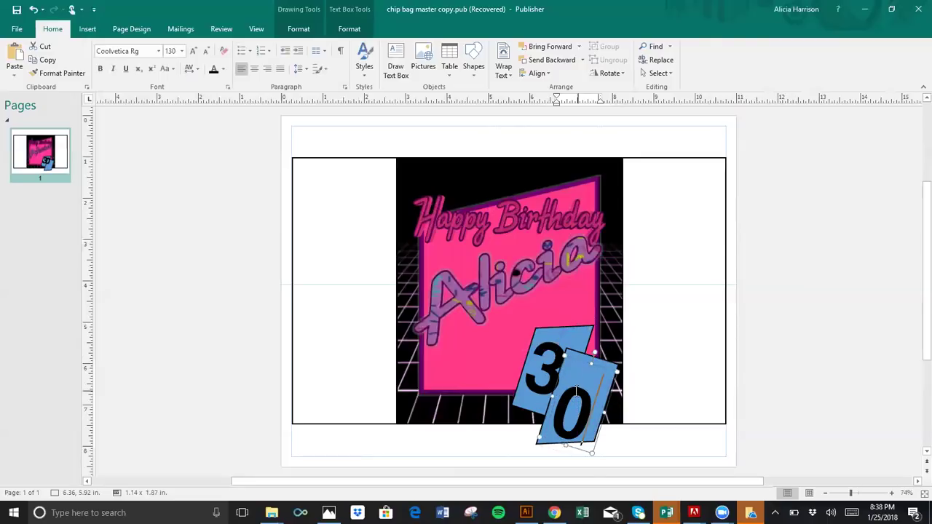
pyautogui.click(587, 353)
pyautogui.moveTo(587, 353); pyautogui.dragTo(581, 383)
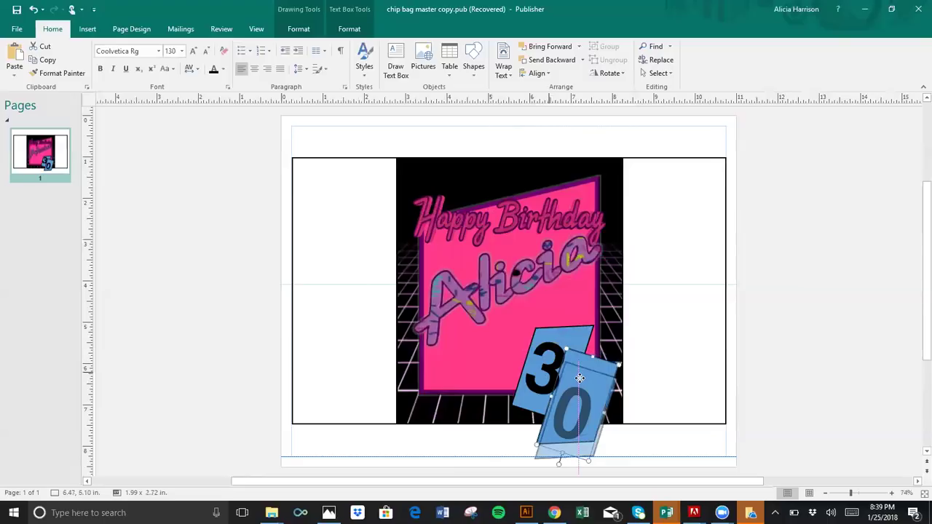
pyautogui.press('Escape')
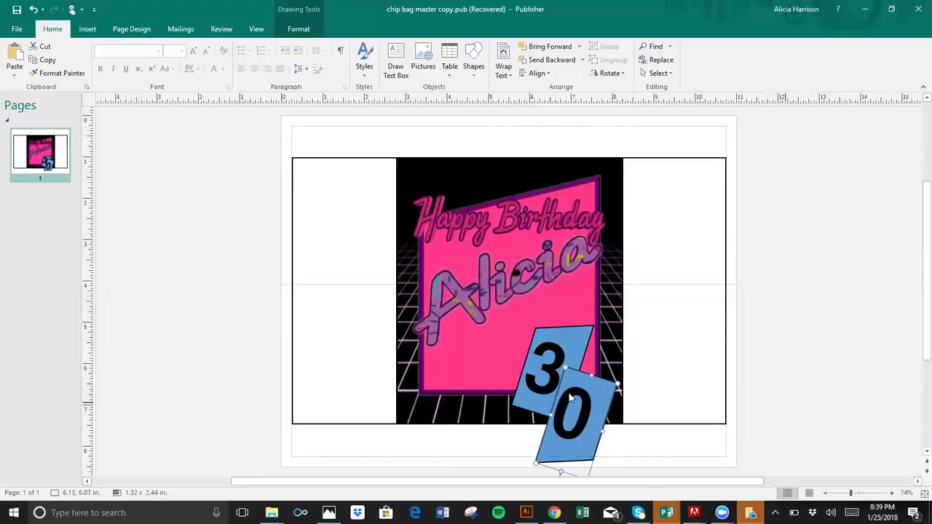
pyautogui.click(578, 391)
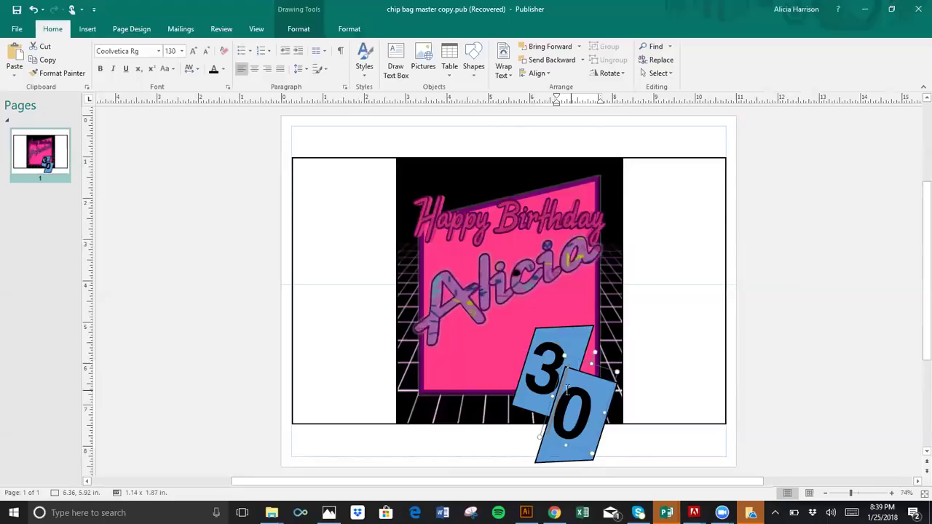
pyautogui.press('BackSpace')
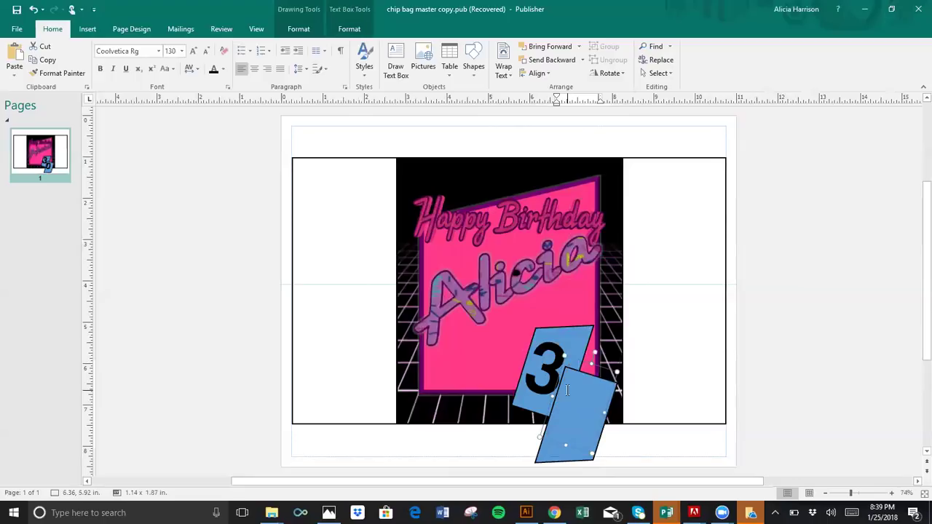
pyautogui.hotkey('ctrl', 'z')
pyautogui.click(590, 370)
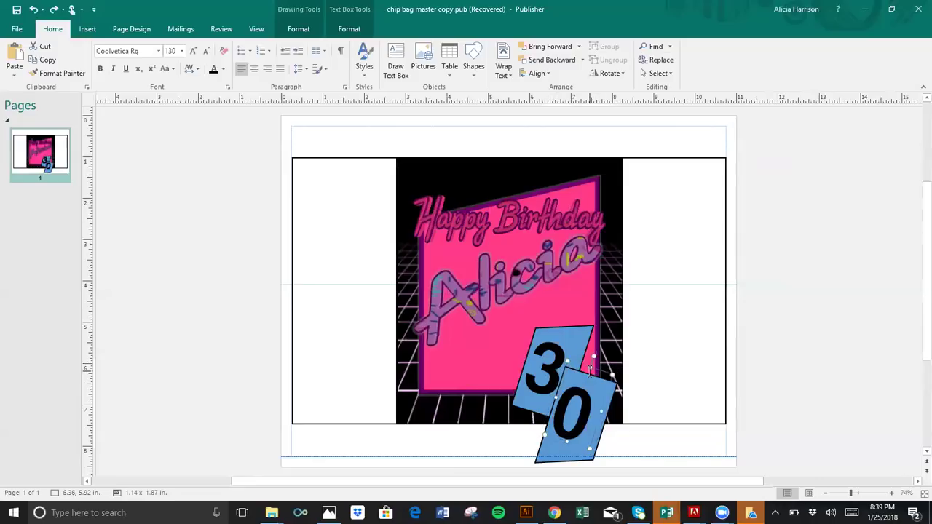
pyautogui.click(590, 369)
pyautogui.click(590, 369)
pyautogui.click(722, 387)
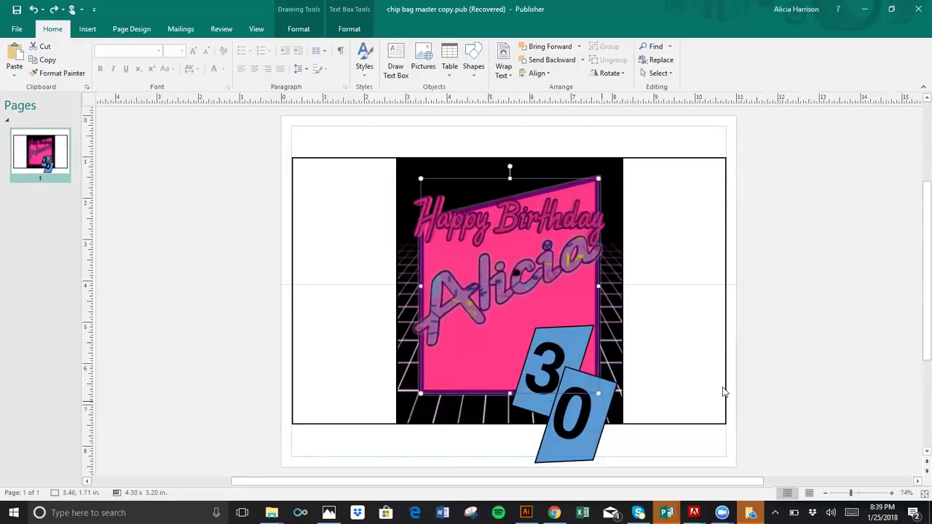
pyautogui.click(33, 9)
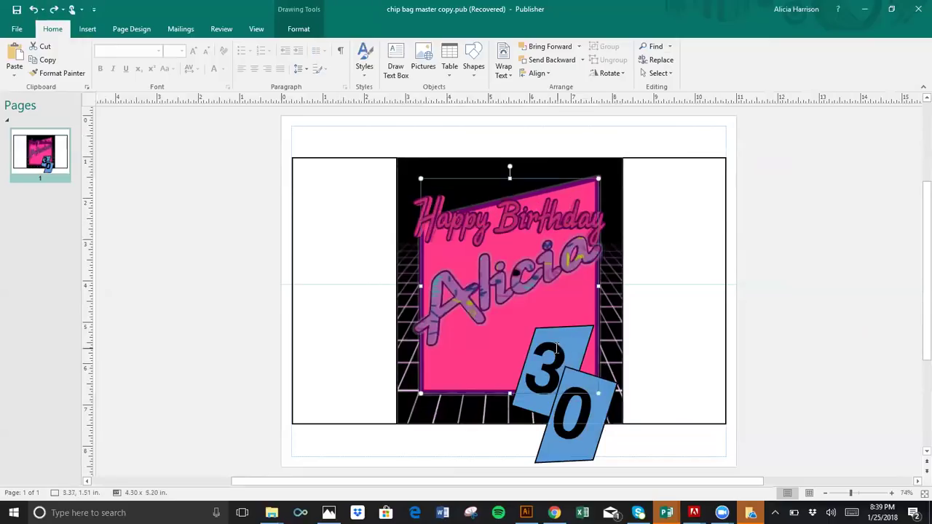
# Shift the first blue shape slightly left to center it behind the digit 3
pyautogui.click(579, 379)
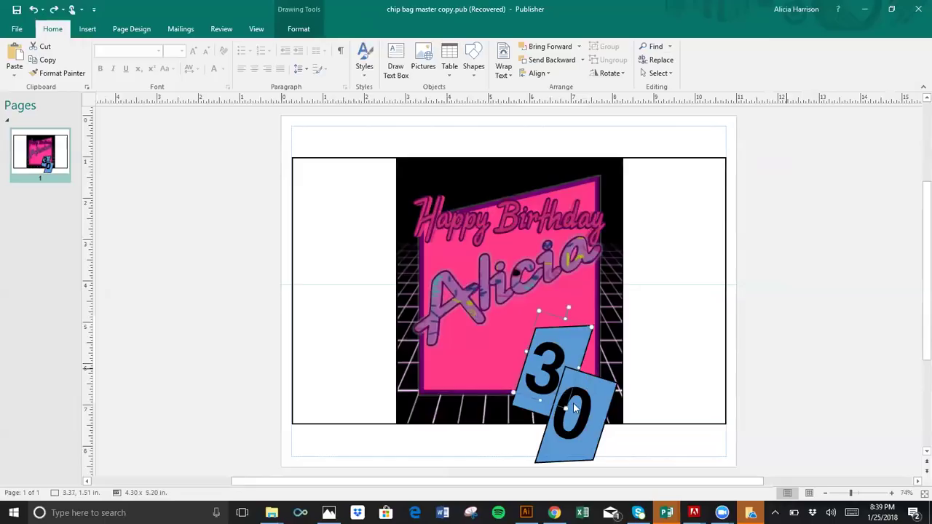
pyautogui.click(576, 407)
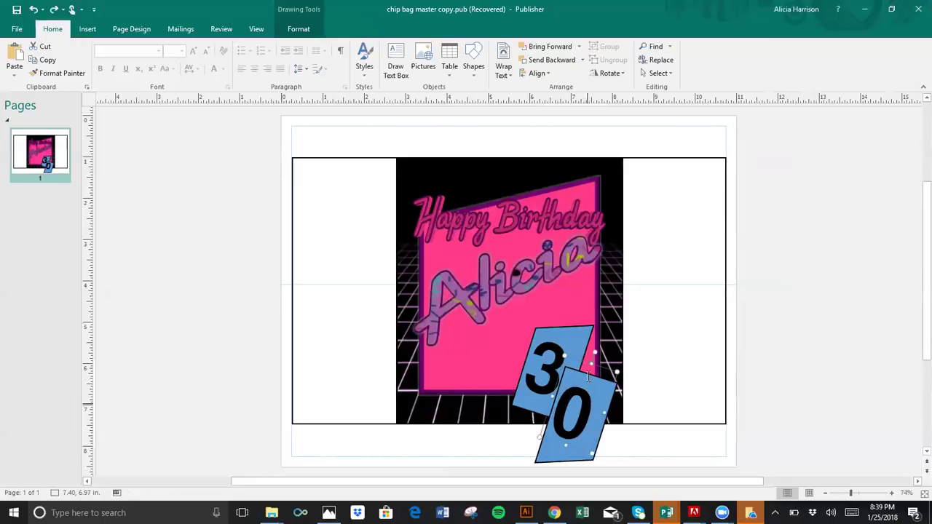
pyautogui.click(588, 377)
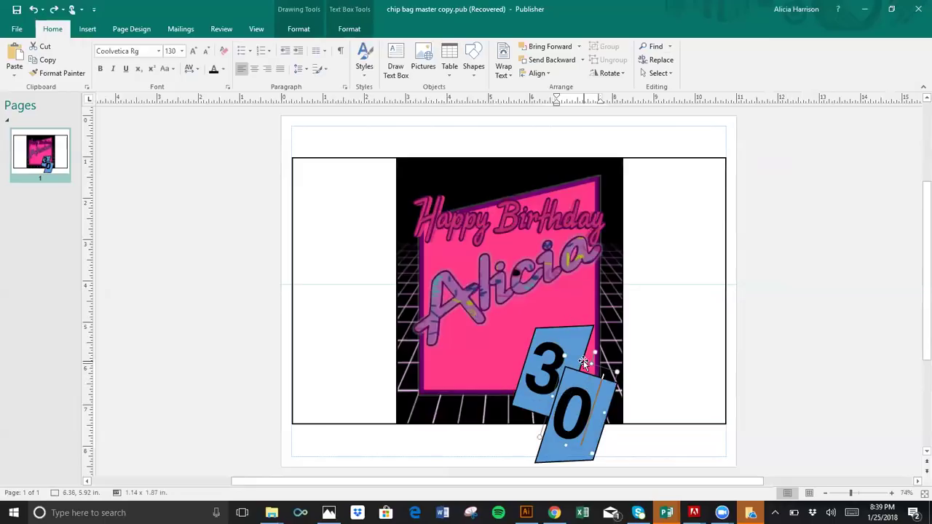
pyautogui.click(583, 372)
pyautogui.moveTo(583, 375); pyautogui.dragTo(564, 336)
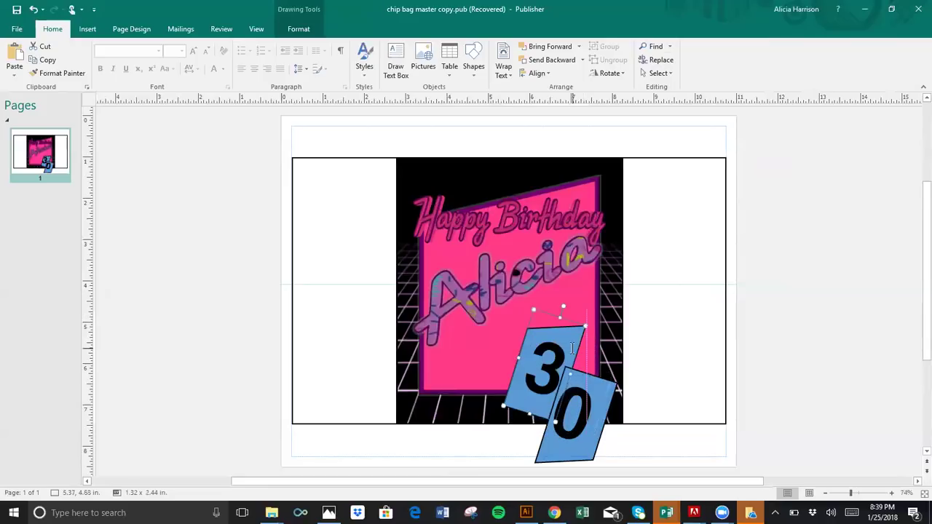
pyautogui.click(602, 377)
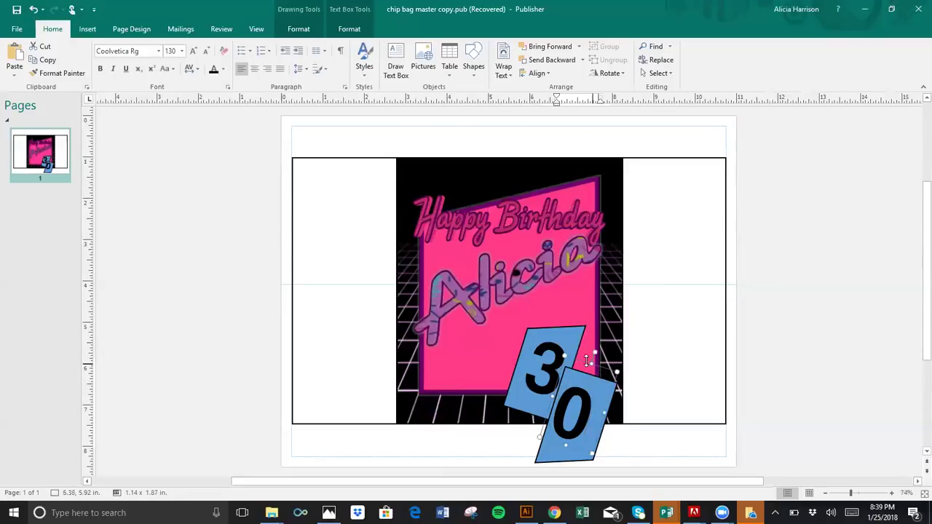
pyautogui.click(586, 376)
pyautogui.click(585, 383)
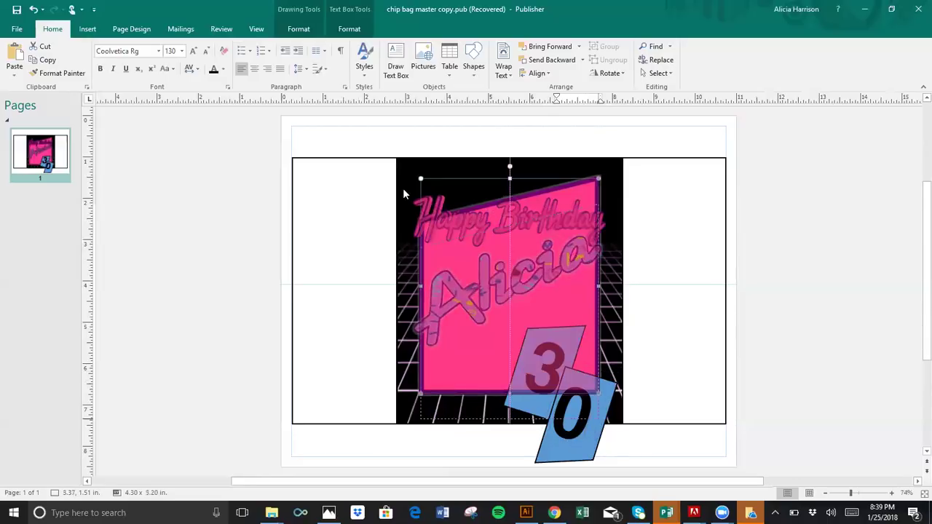
pyautogui.hotkey('ctrl', 'z')
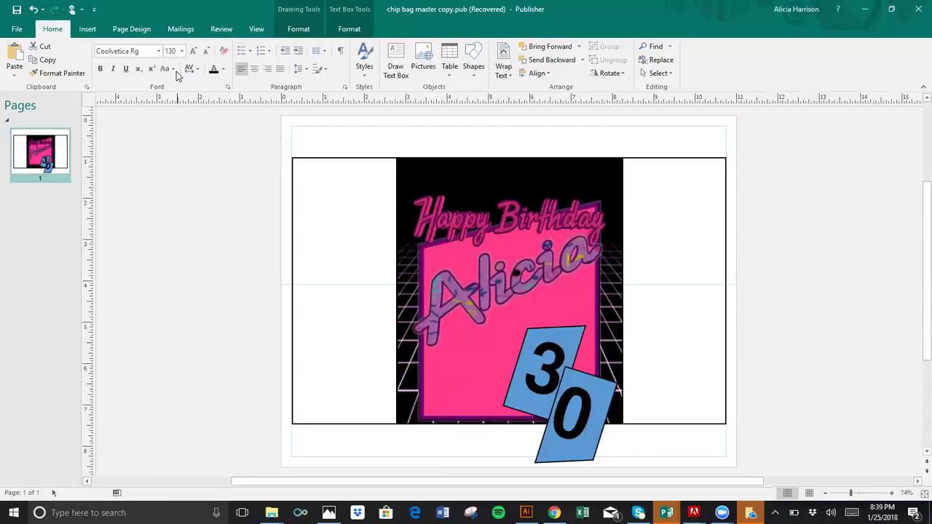
pyautogui.click(35, 10)
pyautogui.hotkey('ctrl', 'z')
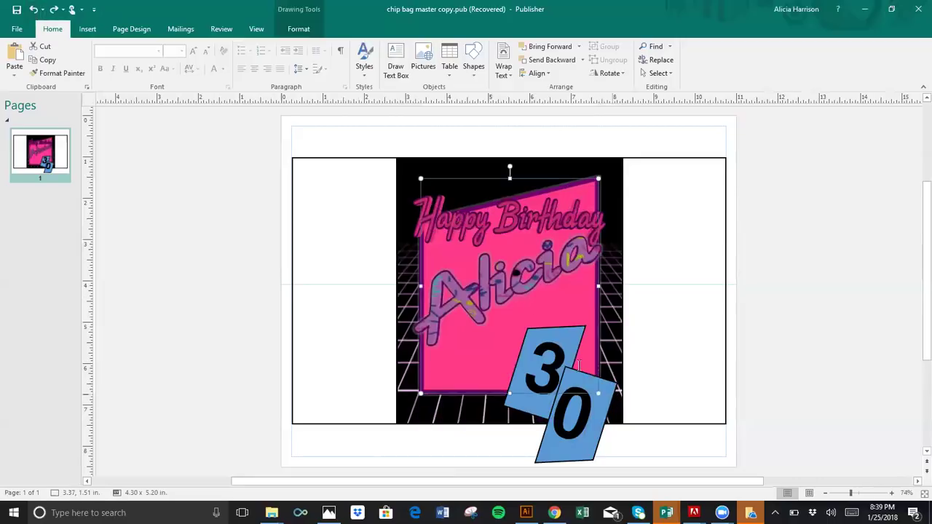
# Select the digit 3's text box together with the first blue shape and group them
pyautogui.click(557, 353)
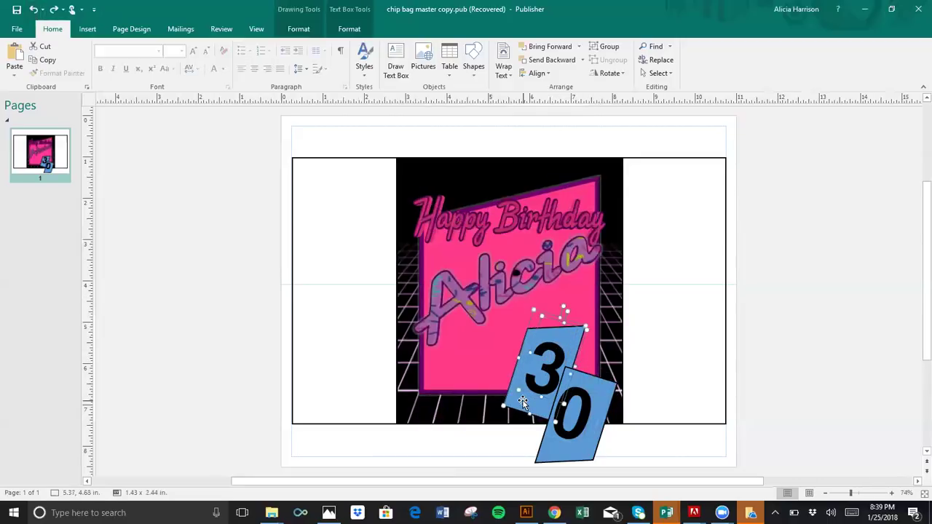
pyautogui.keyDown('shift'); pyautogui.click(535, 210); pyautogui.keyUp('shift')
pyautogui.click(607, 54)
# Group the pink panel, the name lettering and the Happy Birthday lettering into one object
pyautogui.click(585, 415)
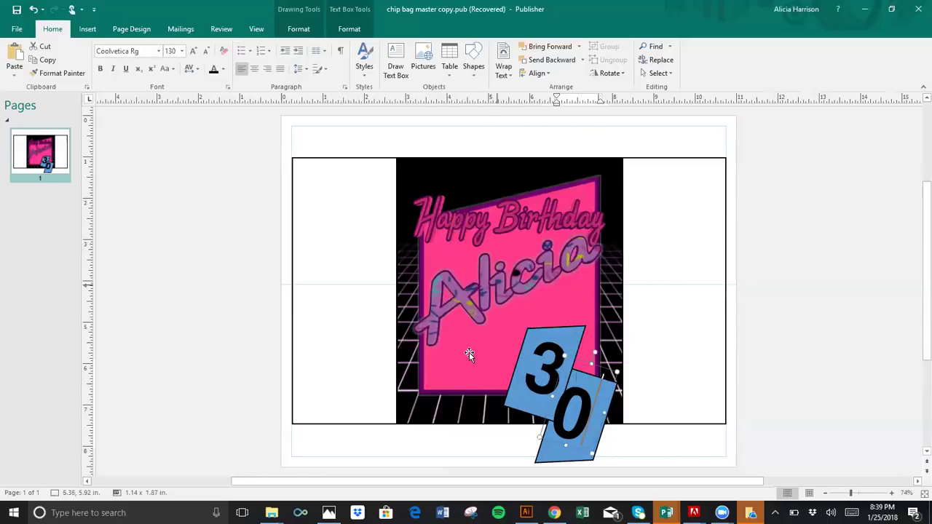
pyautogui.click(446, 355)
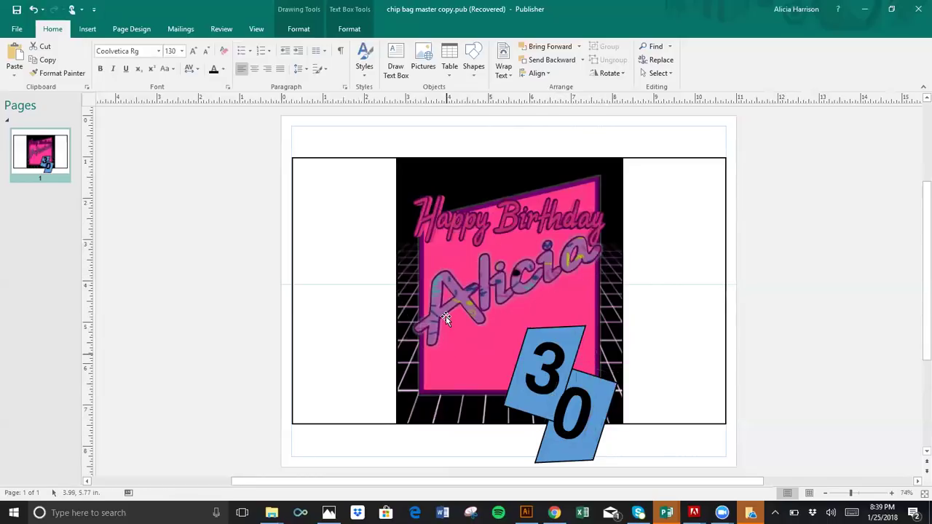
pyautogui.click(445, 316)
pyautogui.click(454, 219)
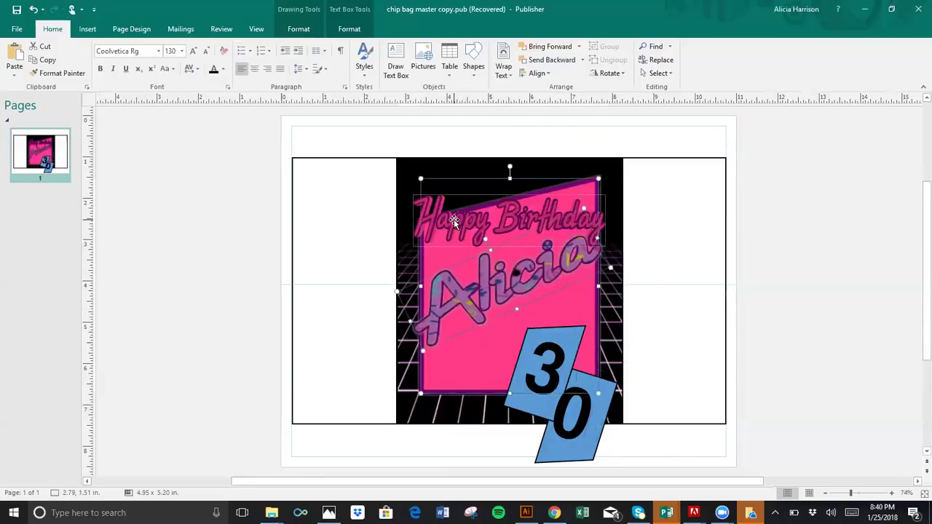
pyautogui.click(599, 47)
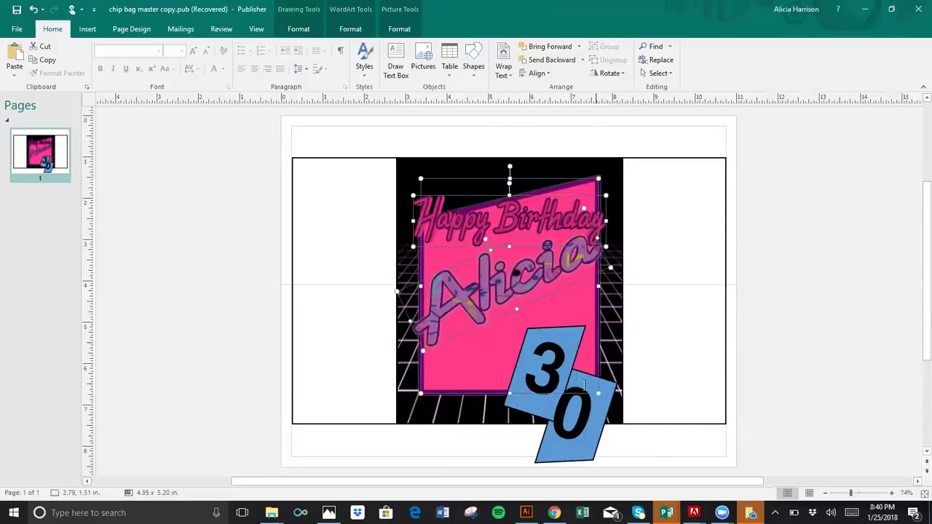
pyautogui.press('Escape')
# Nudge the second blue shape slightly up and to the left to center it behind the digit 0
pyautogui.click(594, 413)
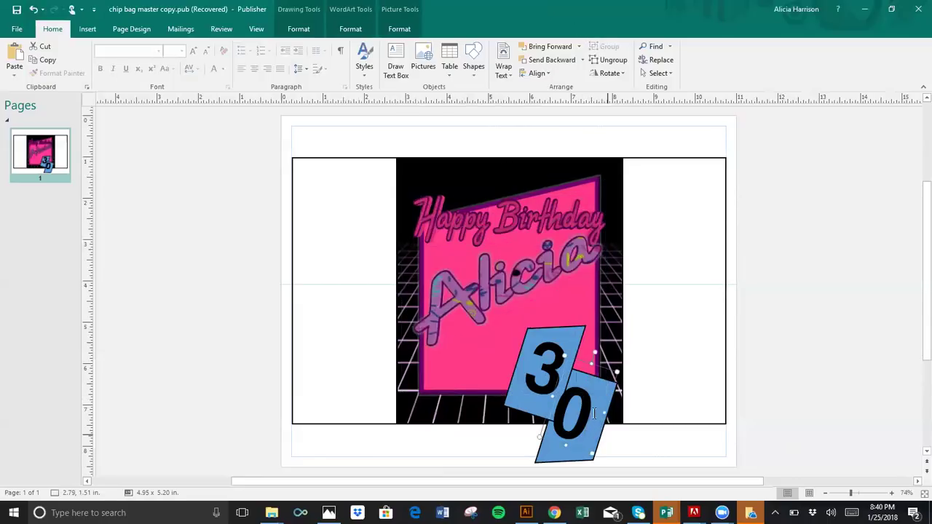
pyautogui.click(555, 452)
pyautogui.keyDown('shift'); pyautogui.click(580, 396); pyautogui.keyUp('shift')
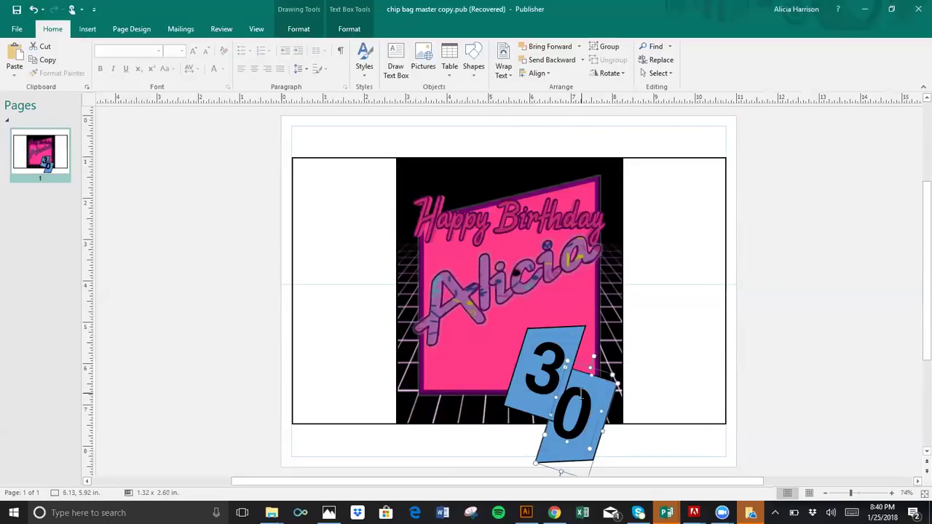
pyautogui.keyDown('shift'); pyautogui.click(553, 452); pyautogui.keyUp('shift')
pyautogui.click(551, 451)
pyautogui.click(551, 452)
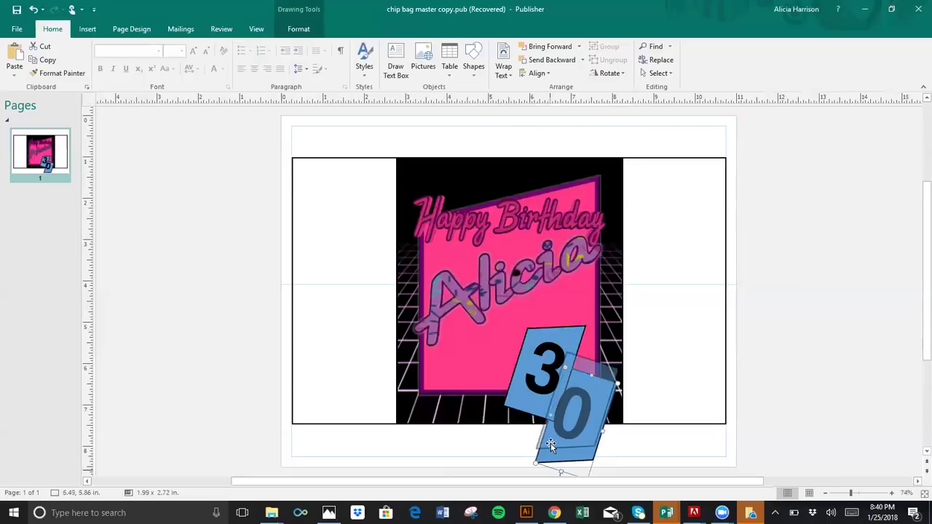
pyautogui.click(550, 444)
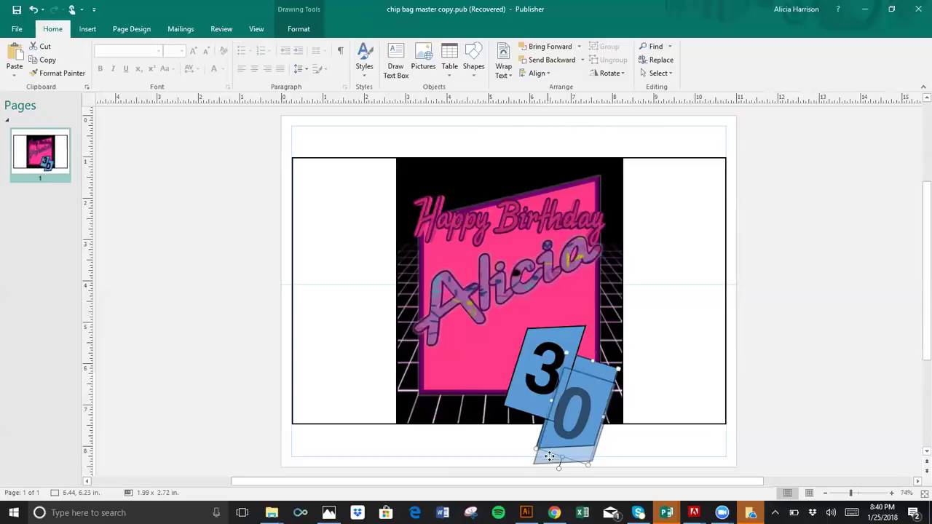
pyautogui.click(548, 455)
pyautogui.moveTo(544, 451); pyautogui.dragTo(539, 446)
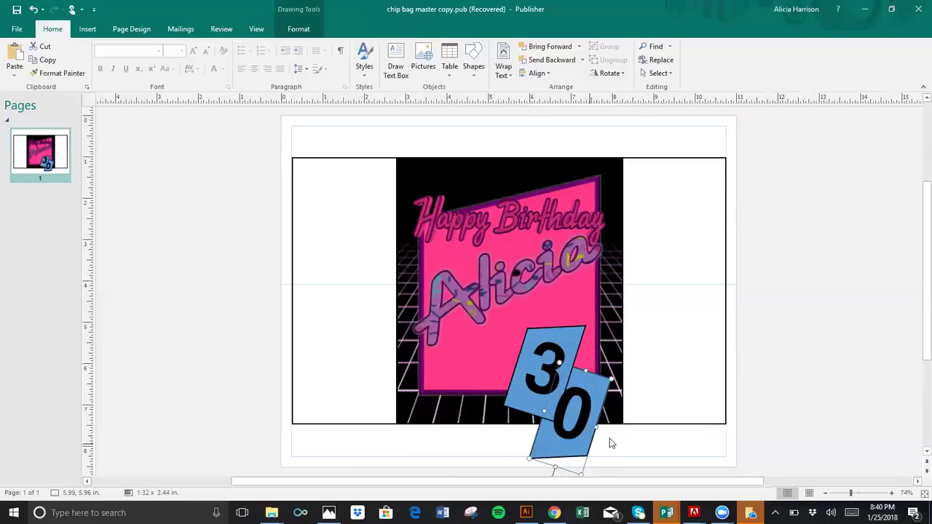
# Group the digit 0 with the second blue shape and move the group slightly up and to the right beside the 3 block
pyautogui.keyDown('shift'); pyautogui.click(582, 391); pyautogui.keyUp('shift')
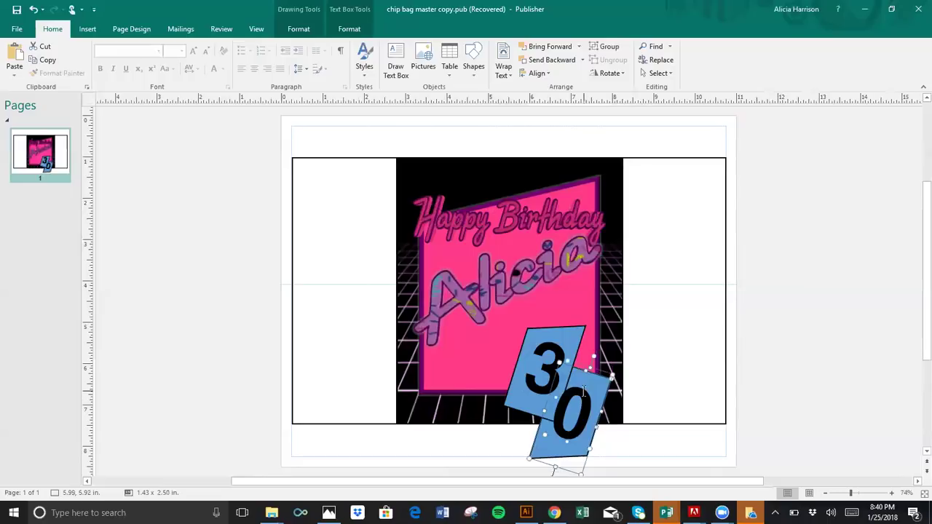
pyautogui.click(609, 46)
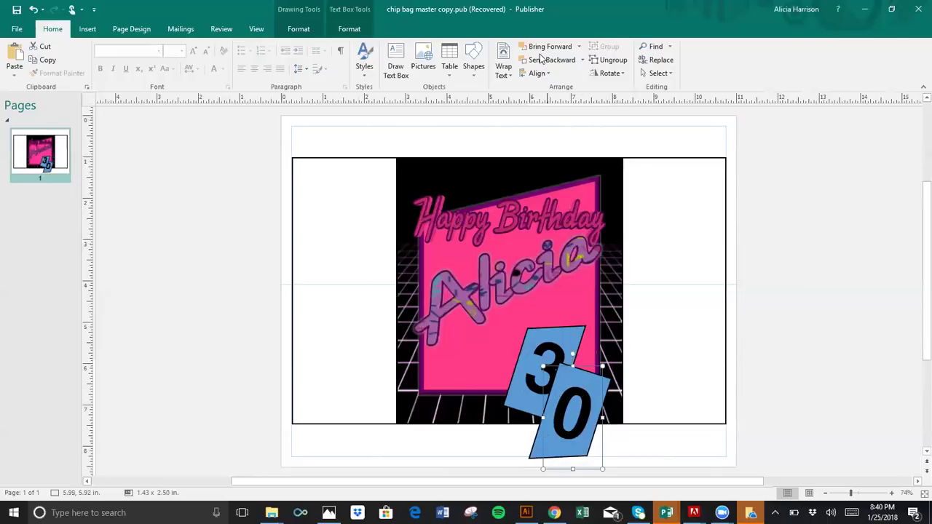
pyautogui.click(578, 381)
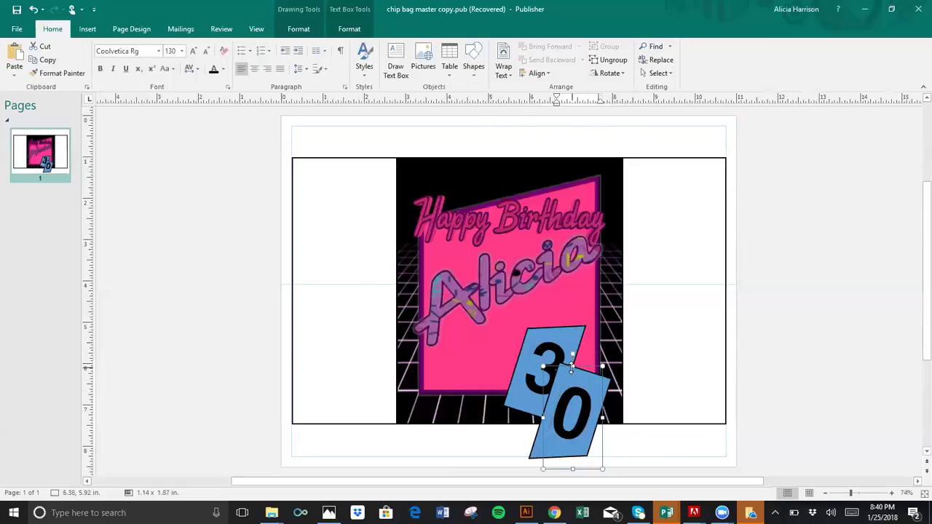
pyautogui.moveTo(567, 365); pyautogui.dragTo(579, 357)
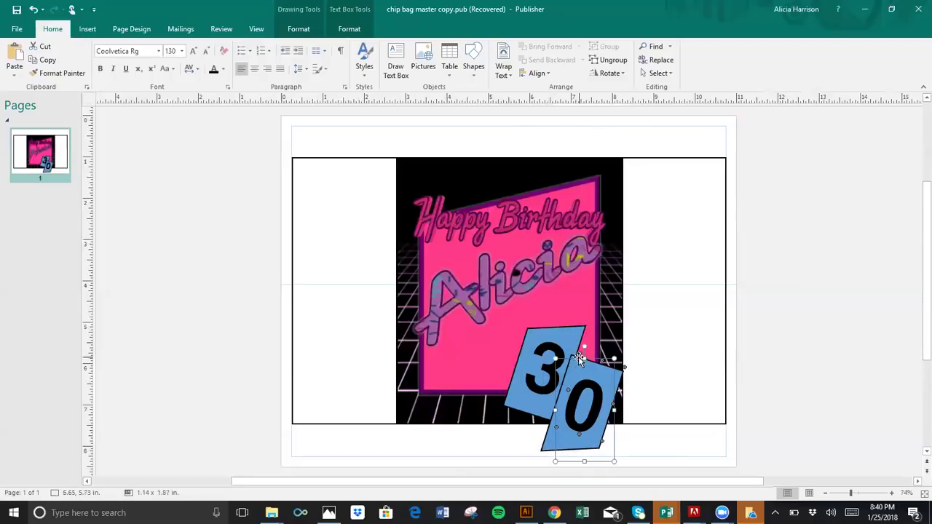
pyautogui.click(749, 431)
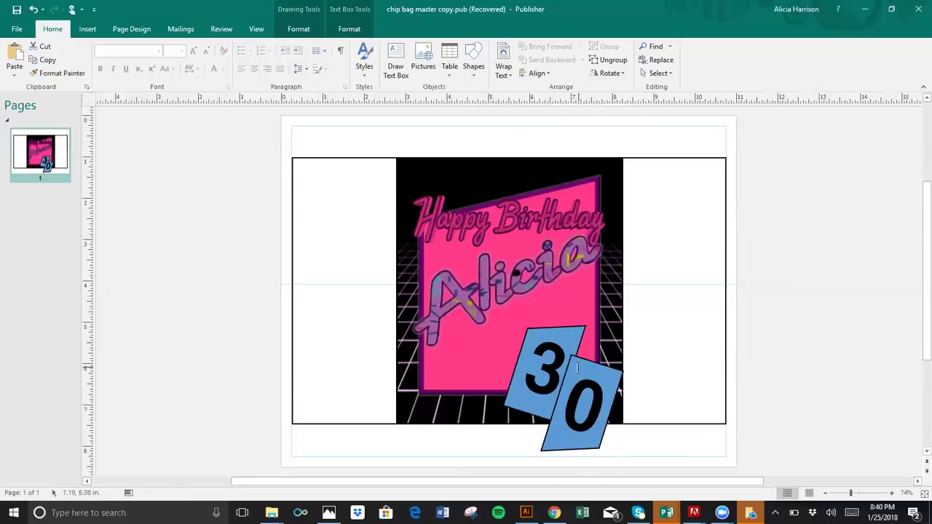
# Group the 3 and 0 blocks together and move them up until they sit on the front panel's lower edge
pyautogui.click(564, 369)
pyautogui.keyDown('shift'); pyautogui.click(535, 371); pyautogui.keyUp('shift')
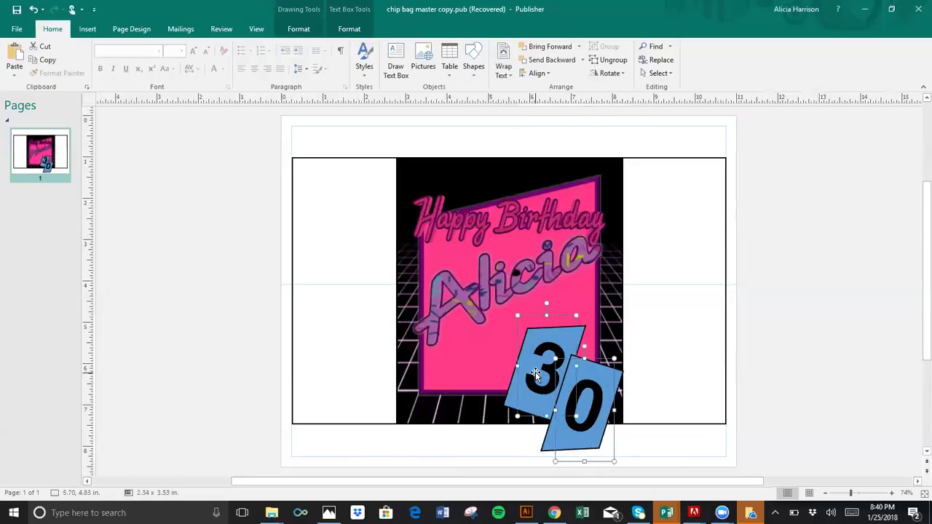
pyautogui.click(607, 46)
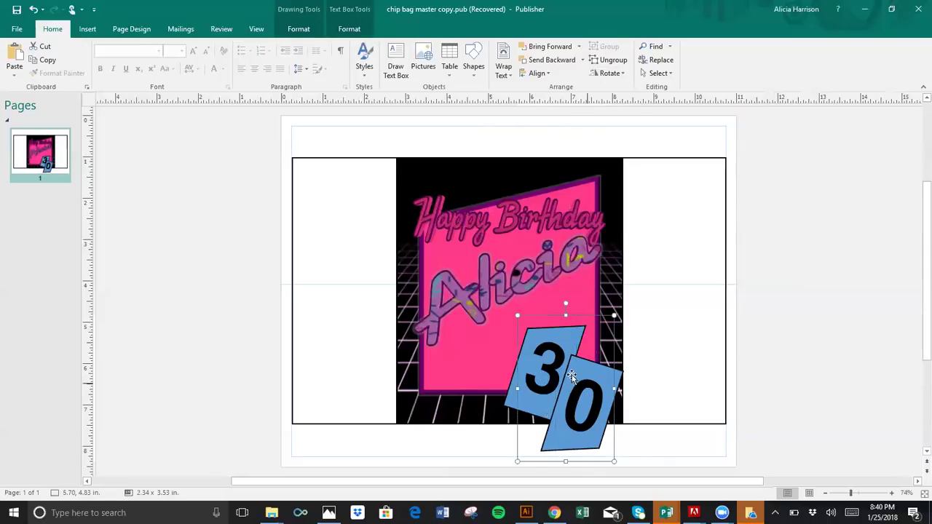
pyautogui.click(573, 356)
pyautogui.moveTo(575, 346); pyautogui.dragTo(575, 344)
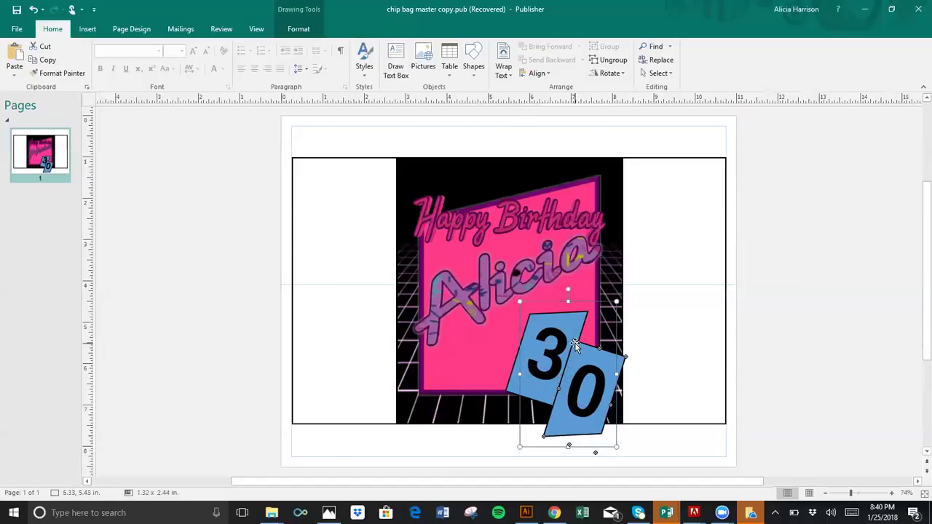
pyautogui.click(575, 338)
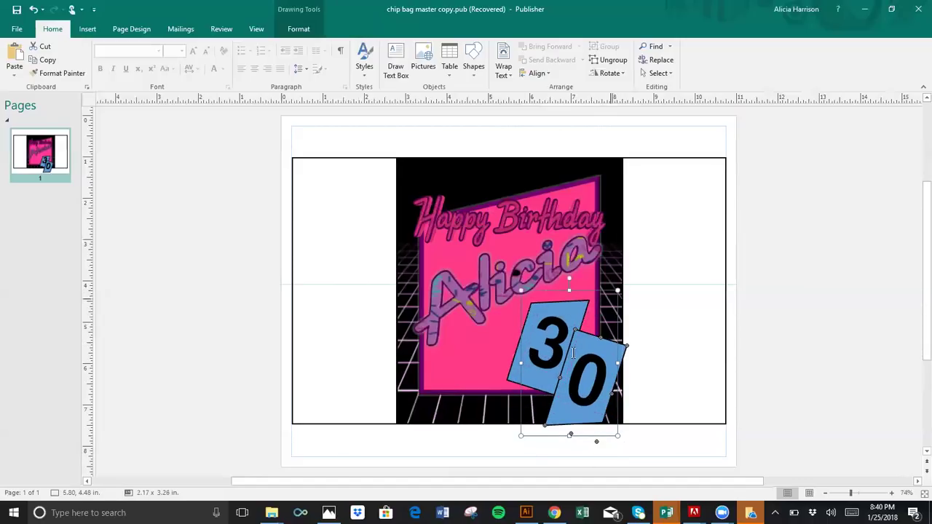
# Scale the grouped 3 and 0 blocks down slightly and separate them back into two individual blocks
pyautogui.moveTo(617, 291); pyautogui.dragTo(610, 301)
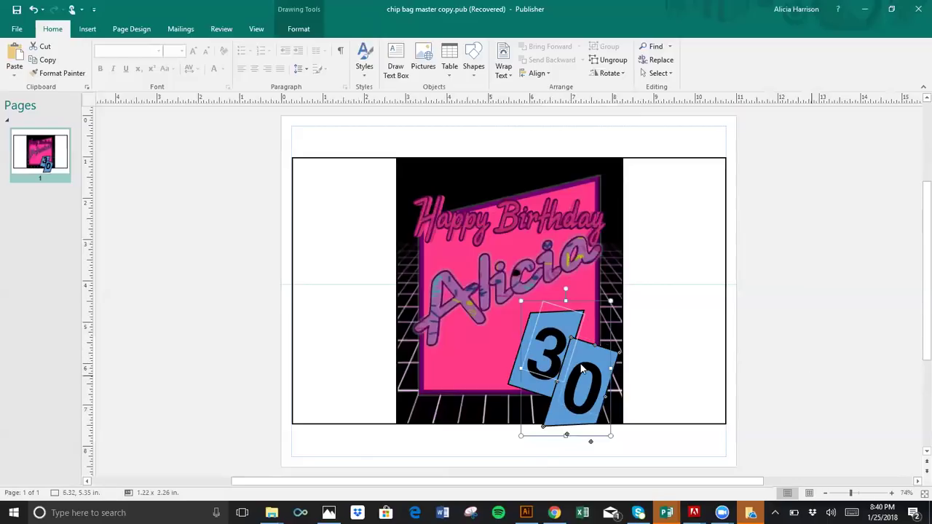
pyautogui.press('Escape')
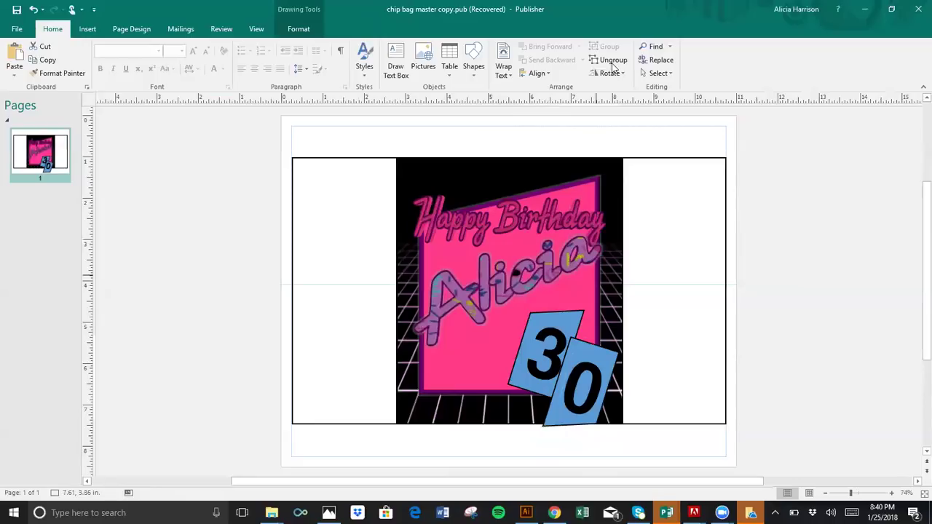
pyautogui.click(612, 64)
pyautogui.hotkey('ctrl', 'shift', 'g')
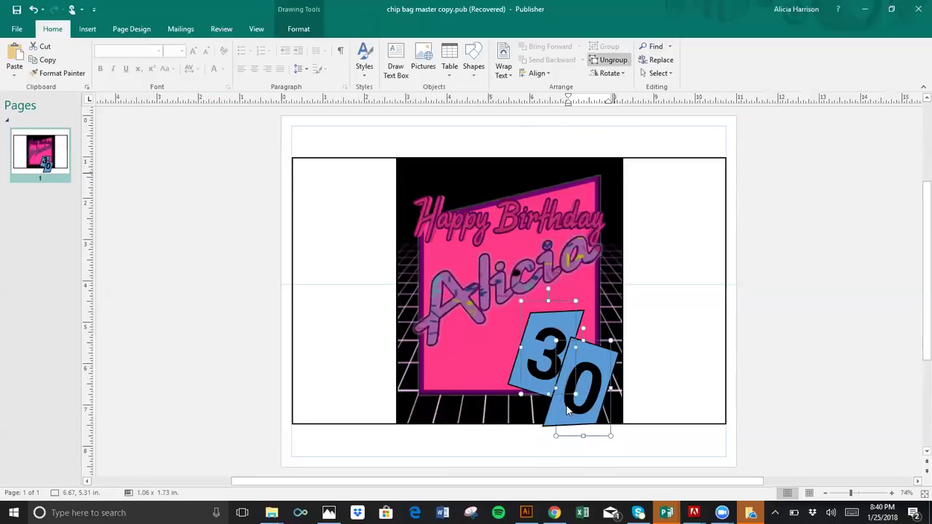
# Fill the digit 0 with the recently used bright pink
pyautogui.click(561, 336)
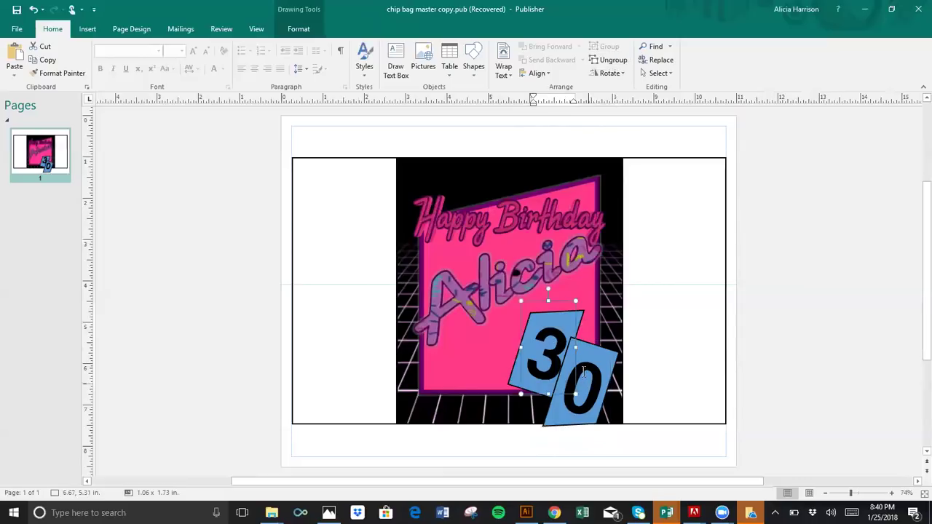
pyautogui.click(583, 372)
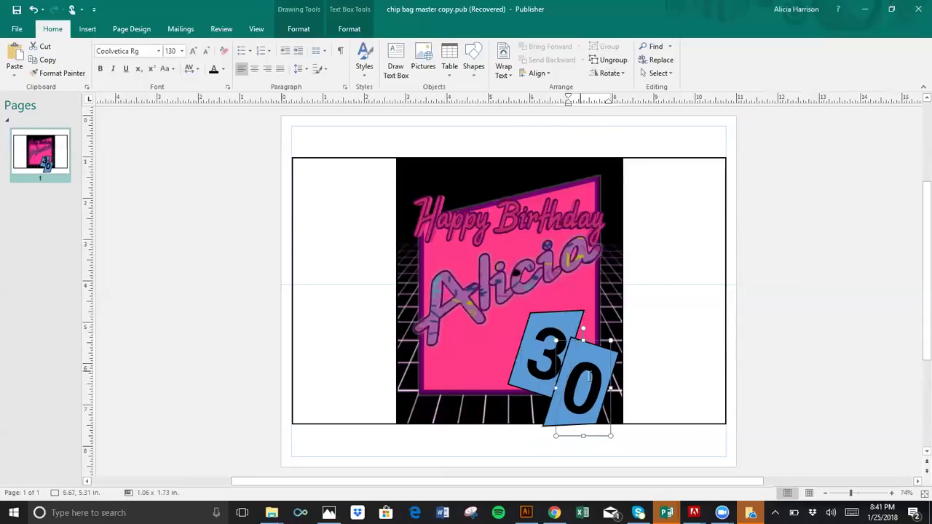
pyautogui.doubleClick(590, 376)
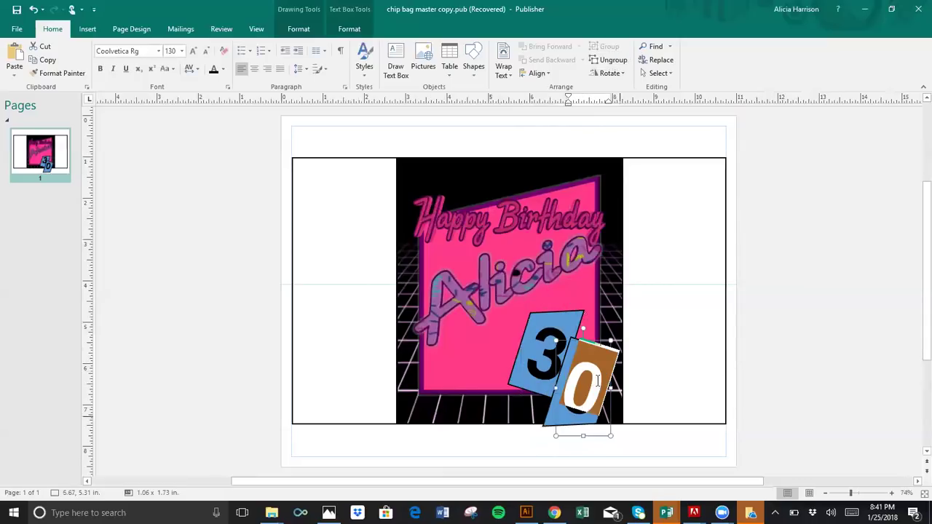
pyautogui.click(348, 29)
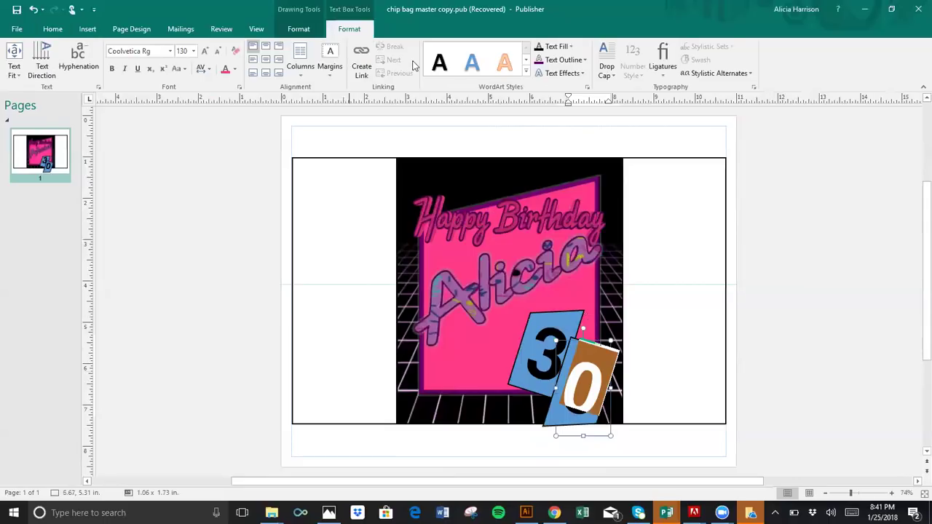
pyautogui.click(558, 46)
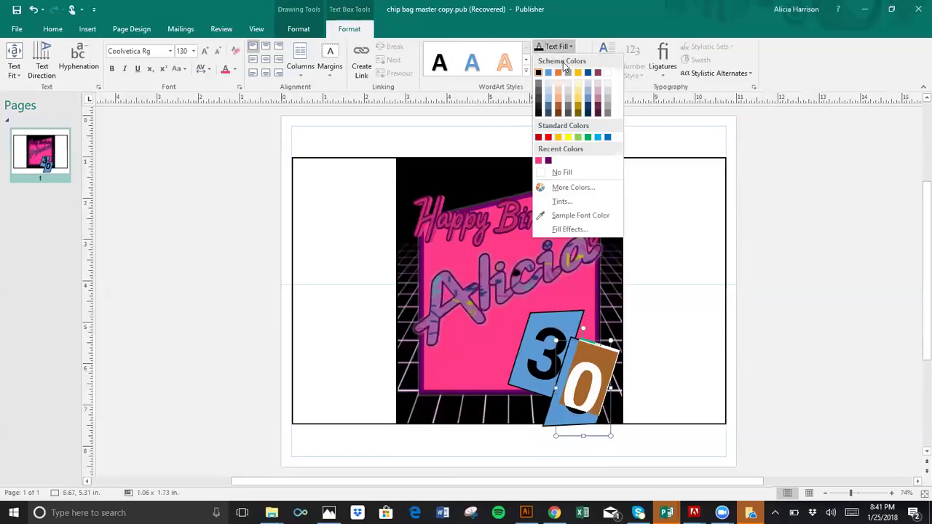
pyautogui.click(539, 161)
# Fill the digit 3 with the same recently used bright pink as the 0
pyautogui.click(546, 340)
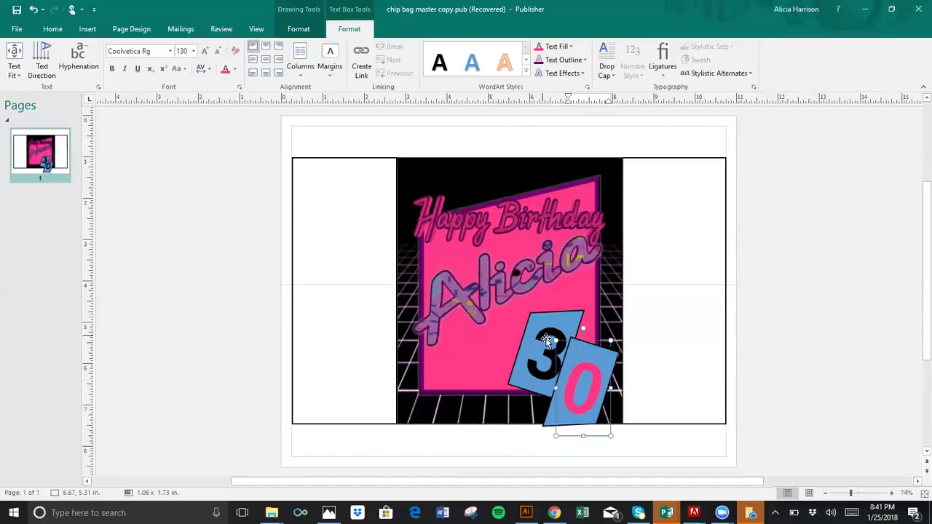
pyautogui.click(545, 339)
pyautogui.click(546, 338)
pyautogui.click(563, 342)
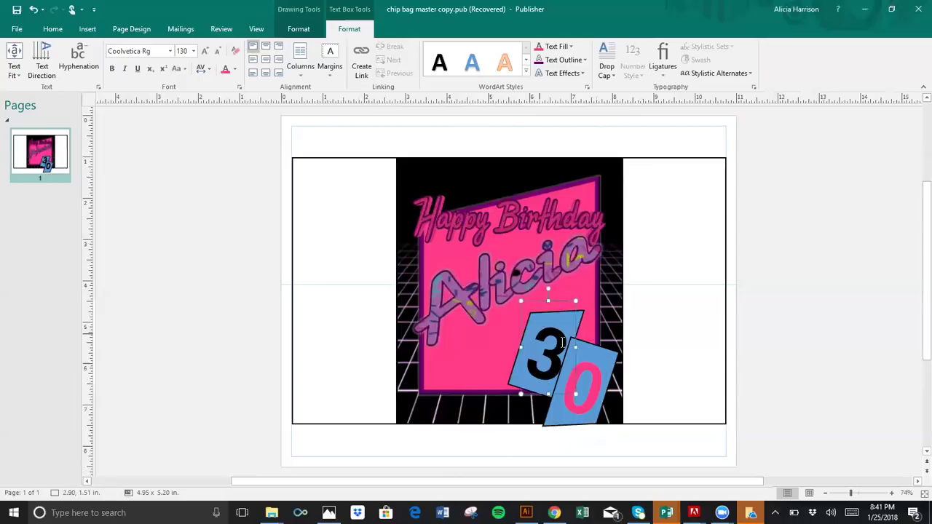
pyautogui.click(545, 355)
pyautogui.click(546, 355)
pyautogui.click(558, 348)
pyautogui.doubleClick(557, 348)
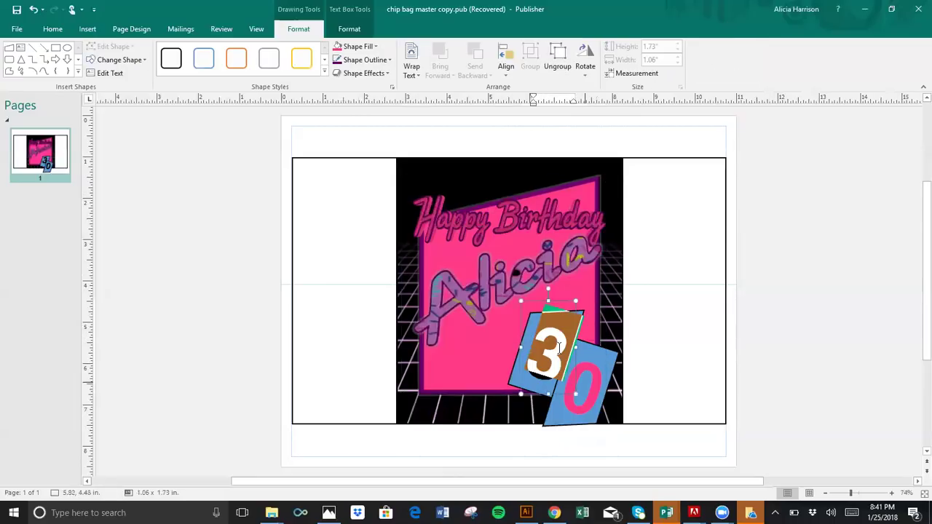
pyautogui.click(349, 29)
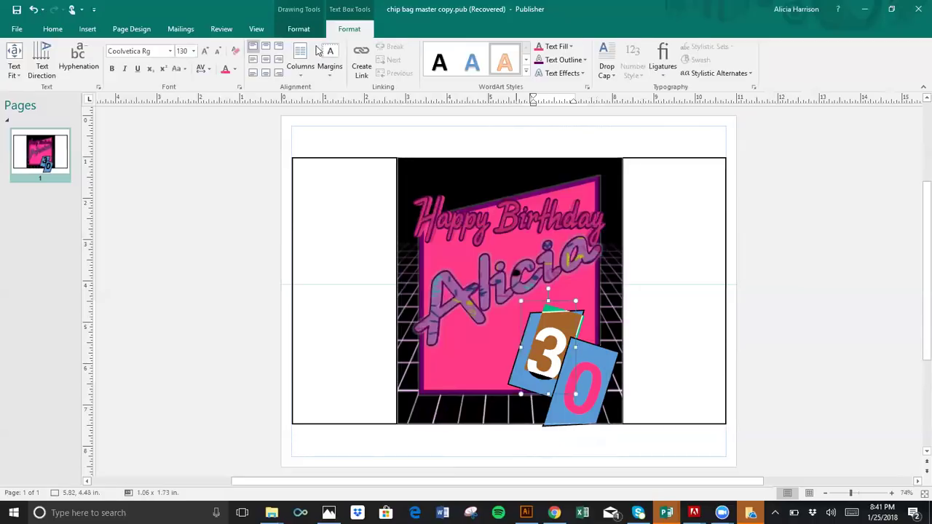
pyautogui.click(556, 46)
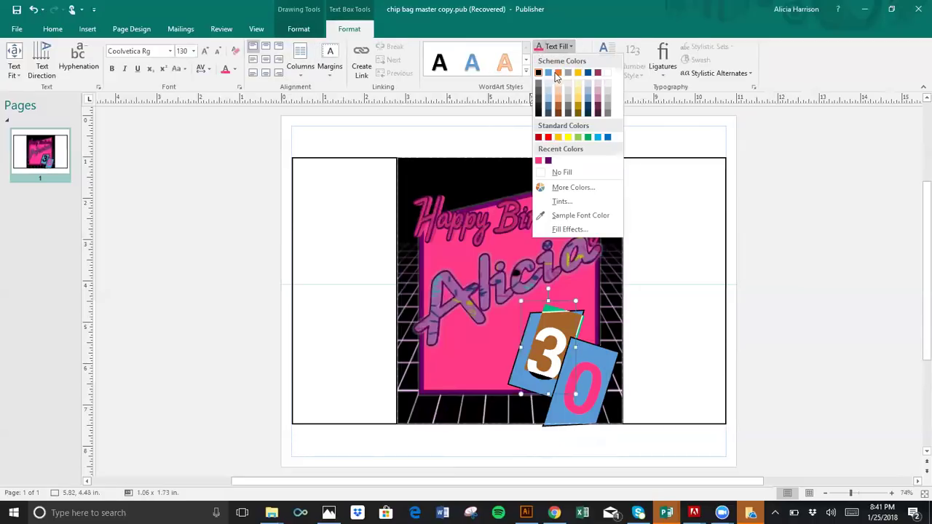
pyautogui.click(539, 161)
# Apply a bevel text effect to the digit 3
pyautogui.click(553, 349)
pyautogui.doubleClick(555, 343)
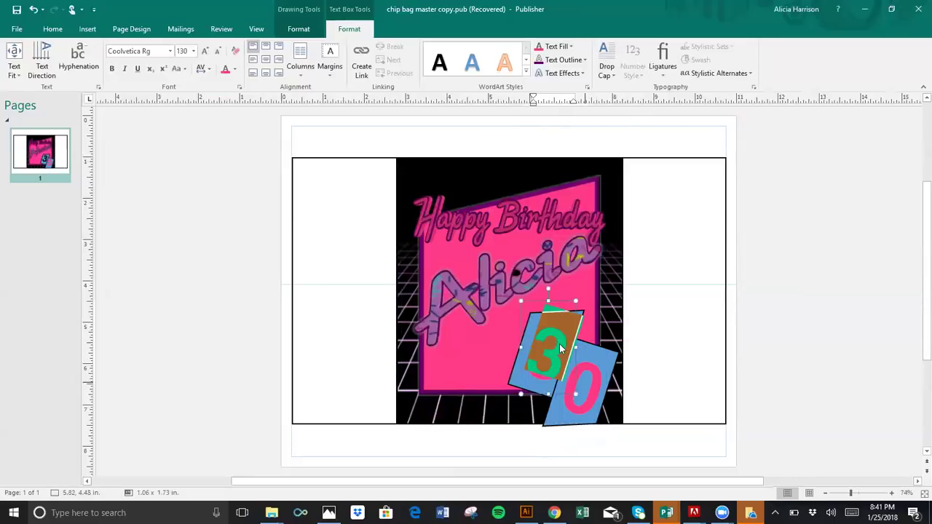
pyautogui.click(562, 73)
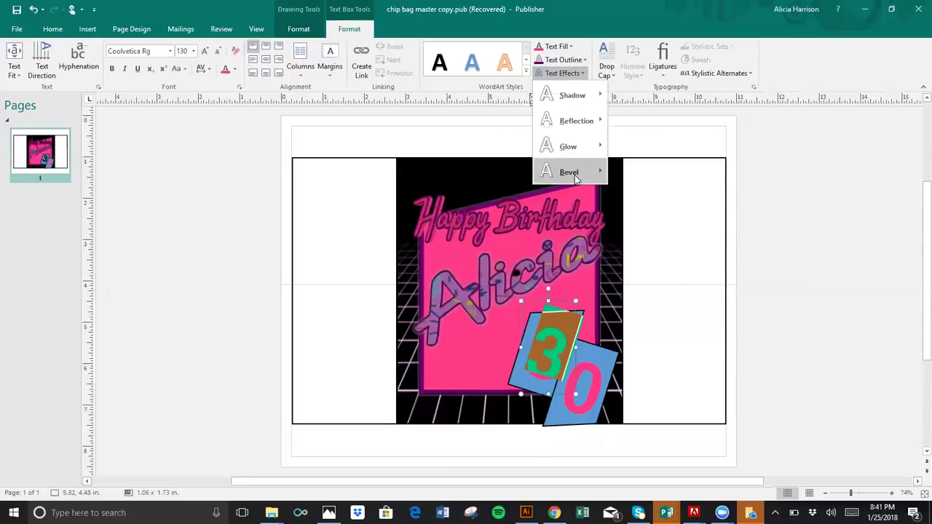
pyautogui.moveTo(574, 174)
pyautogui.click(623, 231)
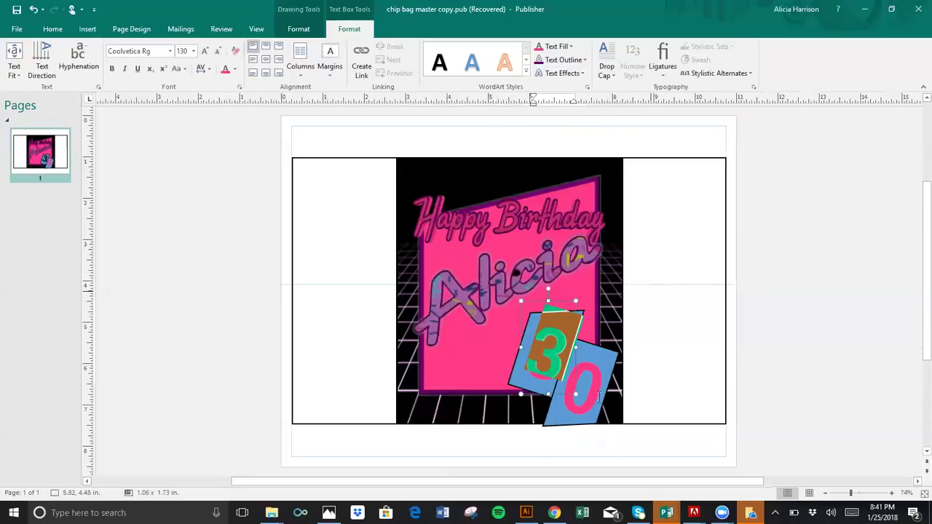
# Apply the same bevel text effect to the digit 0
pyautogui.click(591, 386)
pyautogui.click(591, 380)
pyautogui.doubleClick(591, 382)
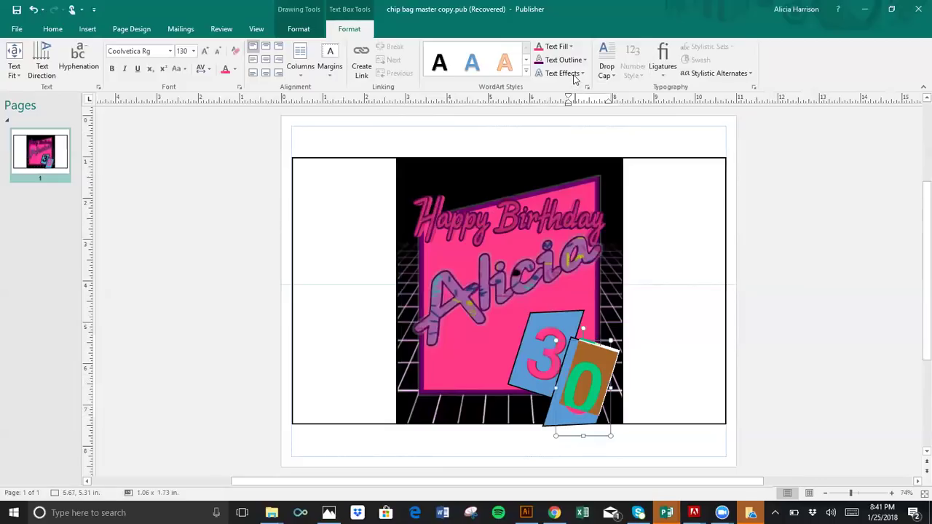
pyautogui.click(562, 72)
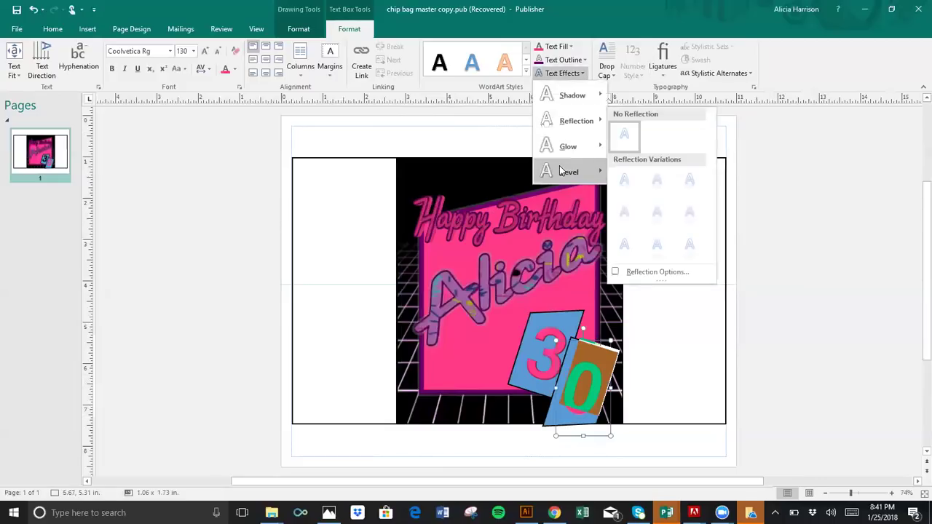
pyautogui.moveTo(575, 172)
pyautogui.click(623, 232)
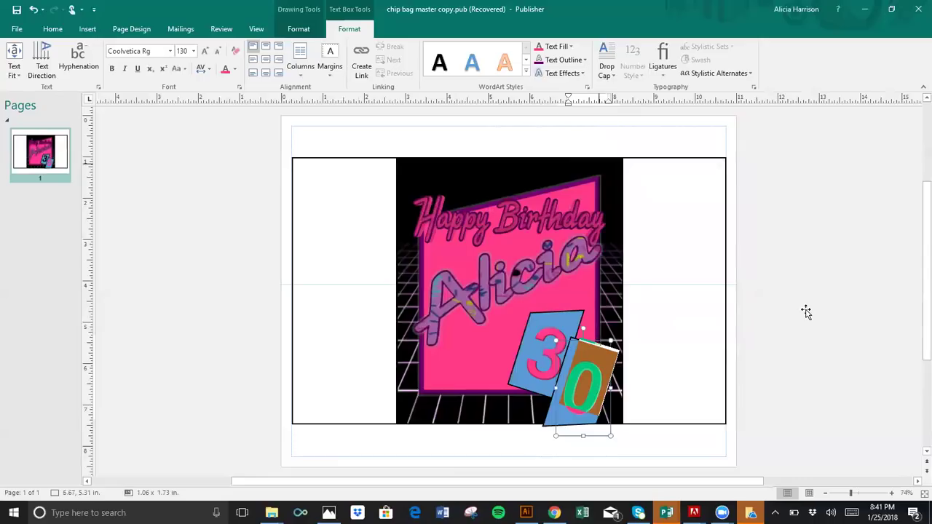
pyautogui.click(817, 429)
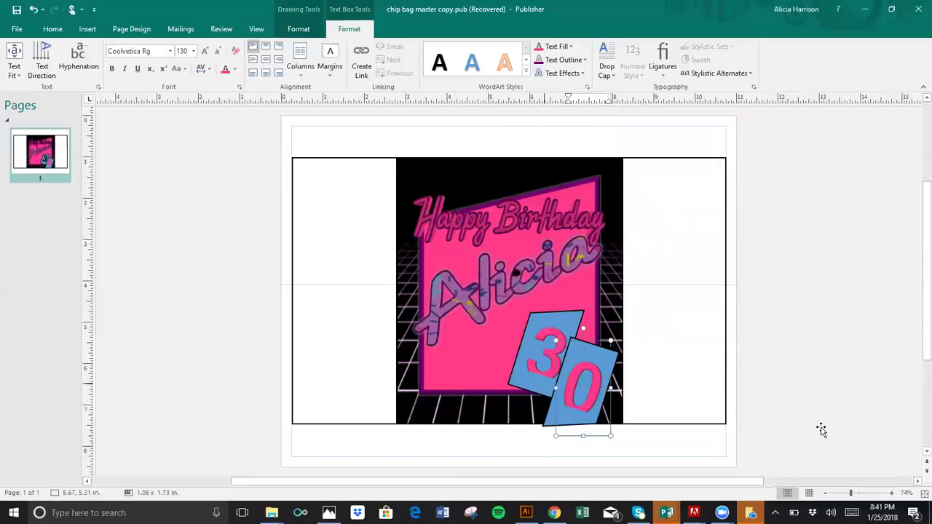
# Stretch the 0 block downward to a height of about 1.97 in
pyautogui.click(566, 419)
pyautogui.click(581, 435)
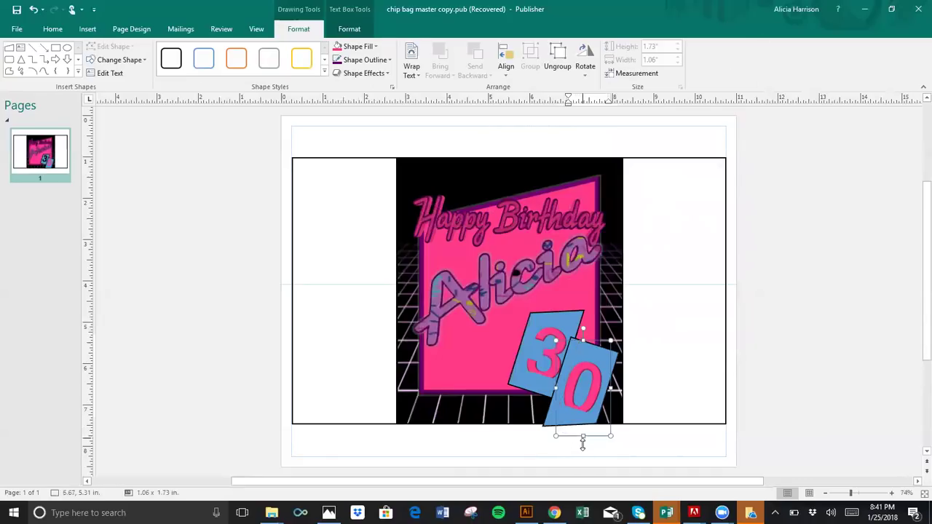
pyautogui.moveTo(582, 448); pyautogui.dragTo(583, 449)
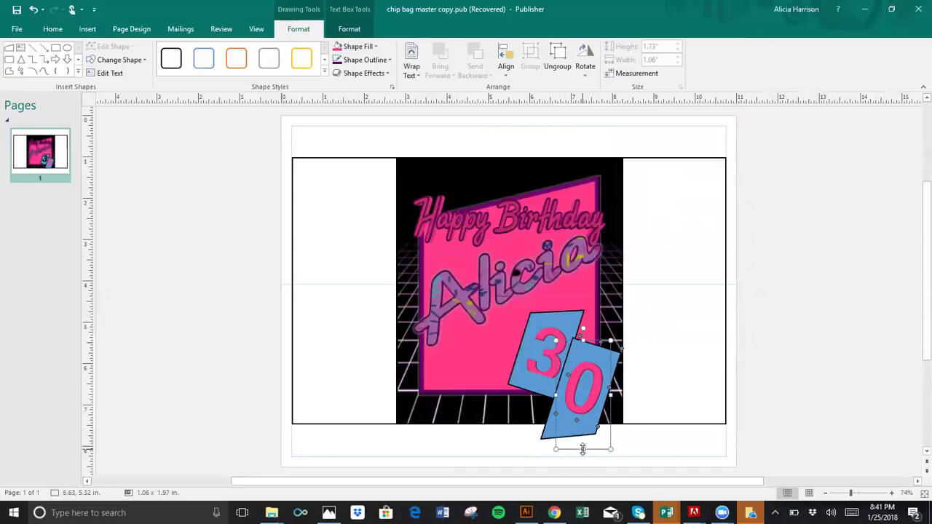
pyautogui.click(604, 447)
# Ungroup the 0 block and shorten its blue shape so it ends at the front panel's lower edge
pyautogui.click(586, 434)
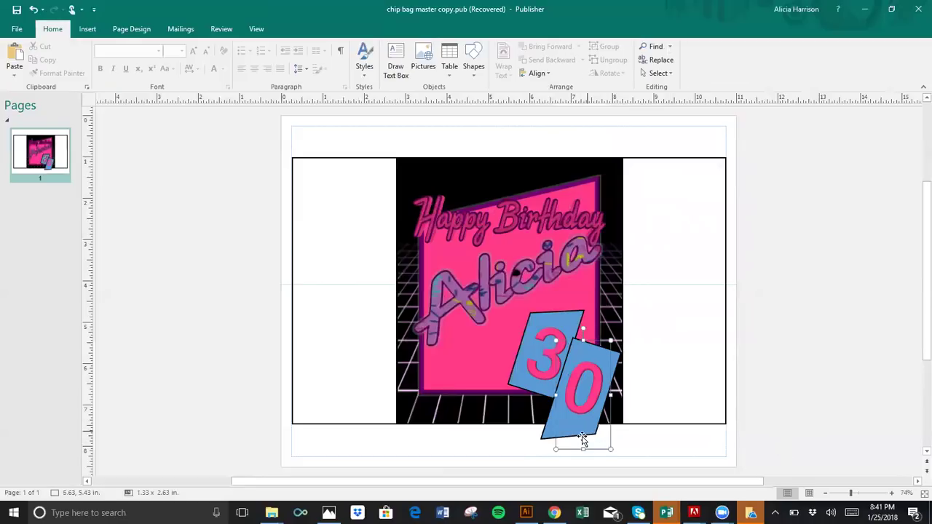
pyautogui.click(543, 437)
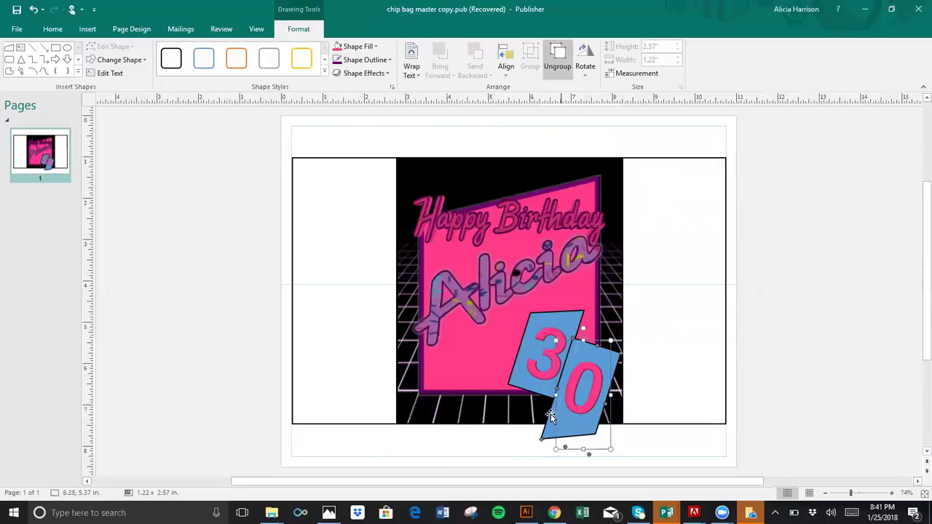
pyautogui.click(558, 61)
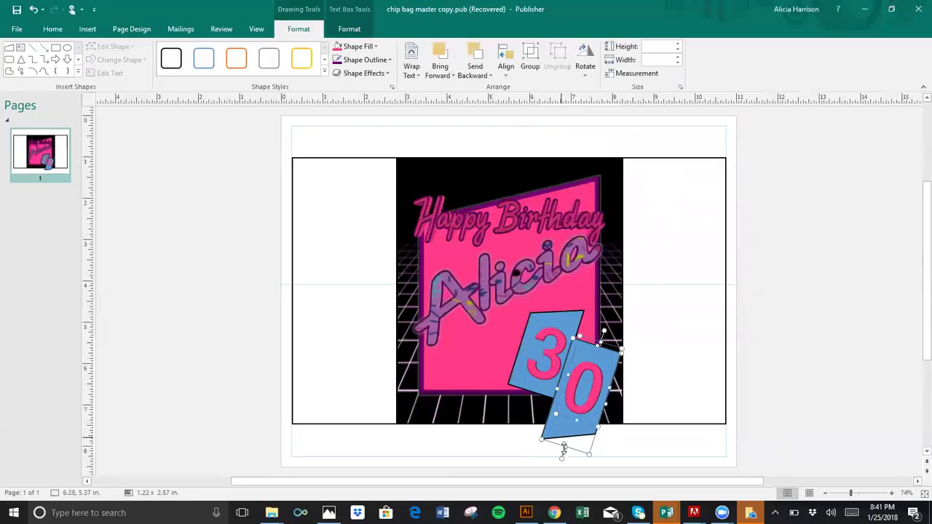
pyautogui.moveTo(572, 437); pyautogui.dragTo(569, 432)
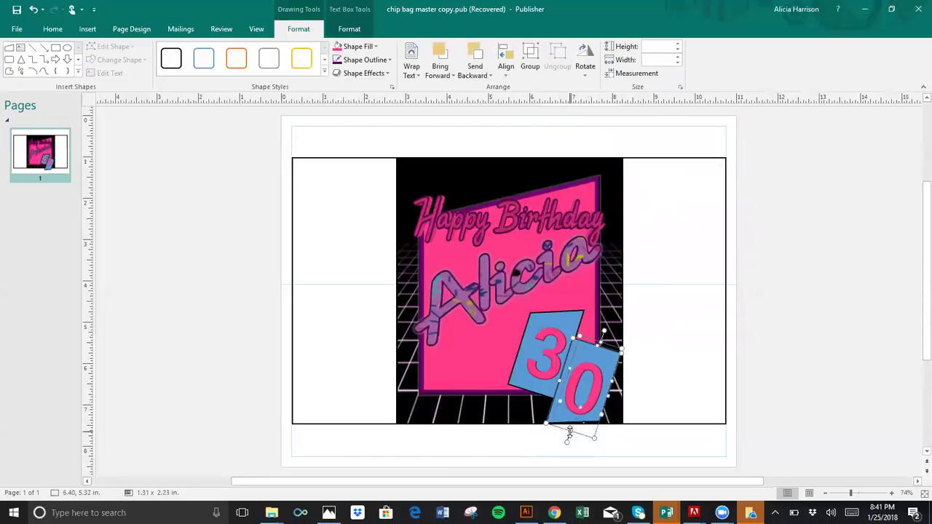
pyautogui.click(586, 348)
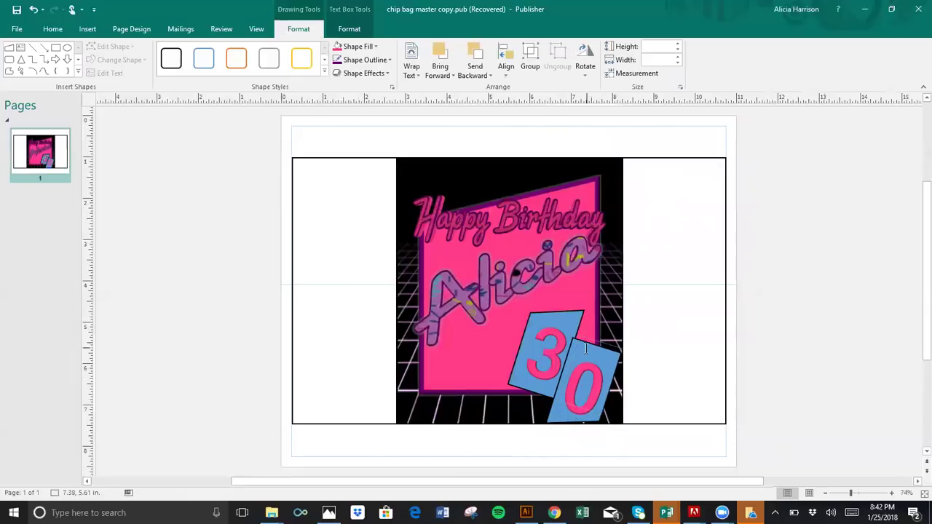
# Shift the 3 block down, then partly back up, so it sits slightly lower beside the 0 block
pyautogui.click(555, 315)
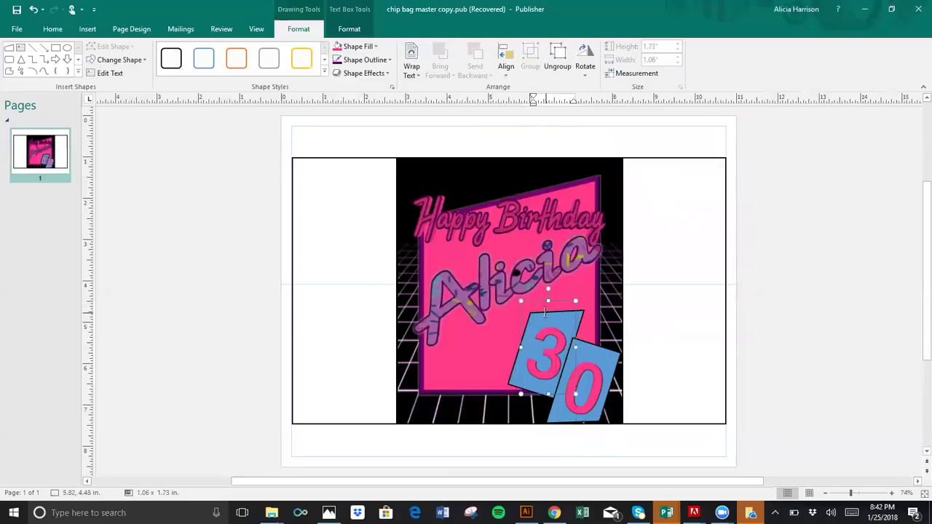
pyautogui.click(543, 314)
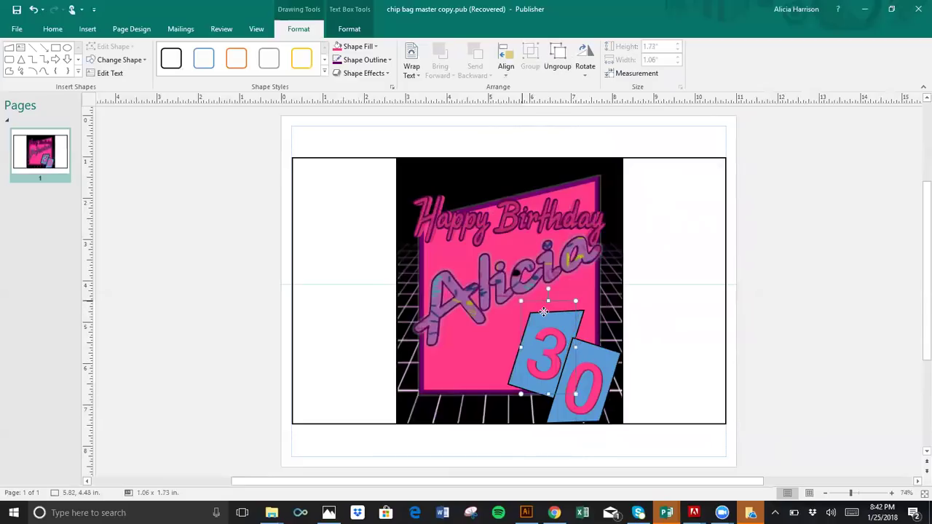
pyautogui.moveTo(543, 316); pyautogui.dragTo(544, 317)
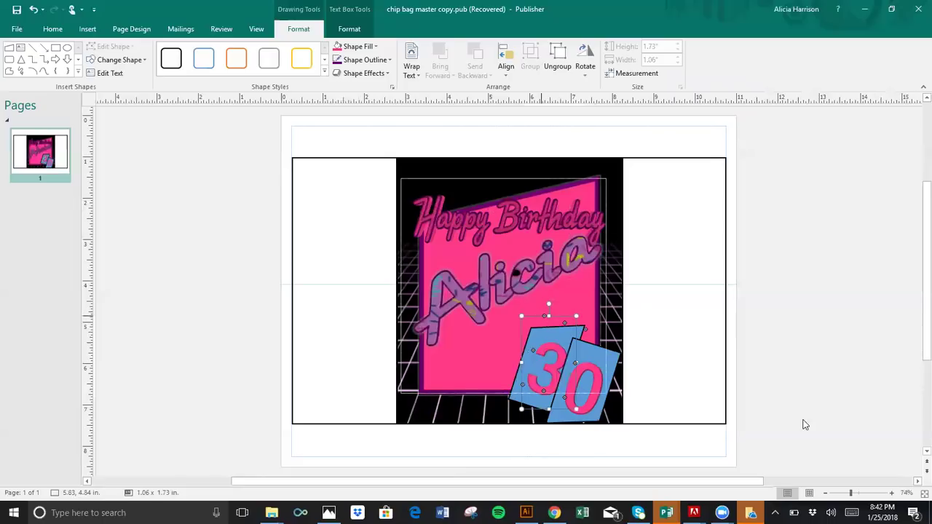
pyautogui.click(635, 329)
pyautogui.click(547, 331)
pyautogui.click(547, 316)
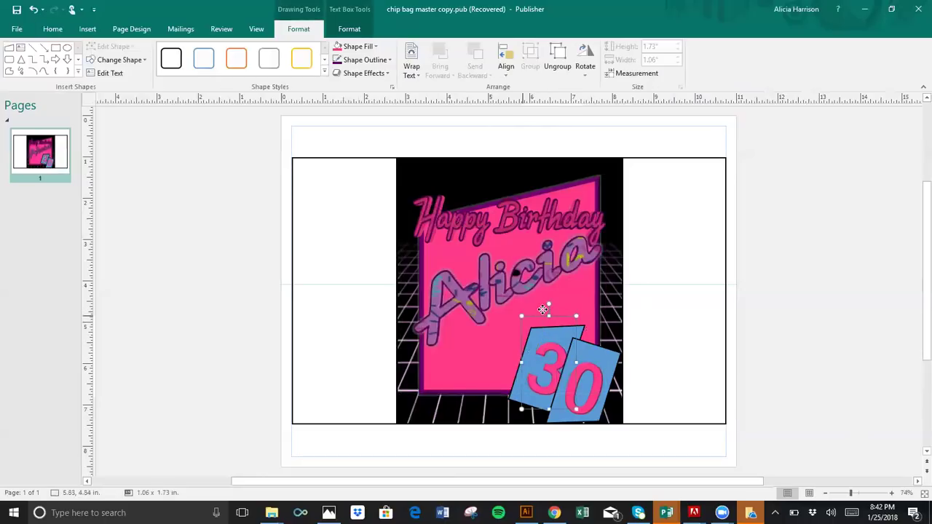
pyautogui.click(543, 312)
pyautogui.moveTo(545, 308); pyautogui.dragTo(545, 296)
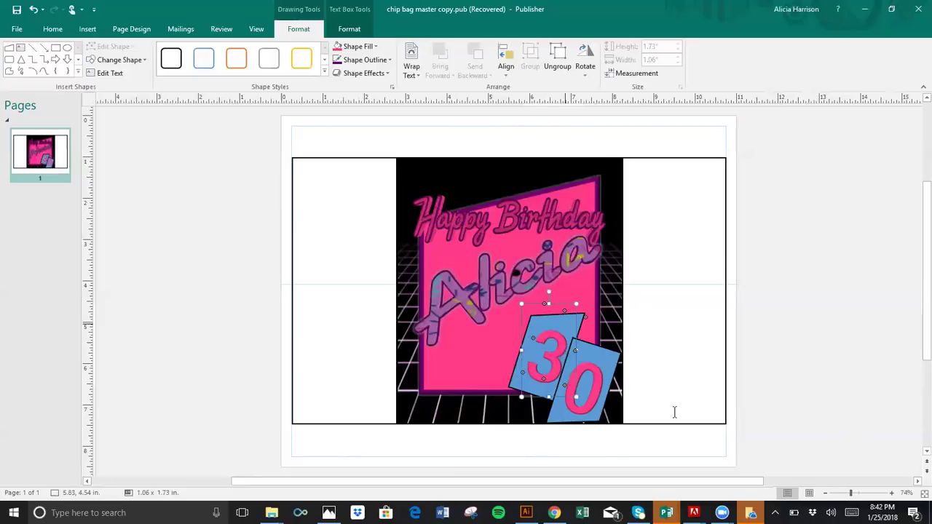
# Group the 3 block and the digit 0 together
pyautogui.click(596, 368)
pyautogui.keyDown('shift'); pyautogui.click(539, 348); pyautogui.keyUp('shift')
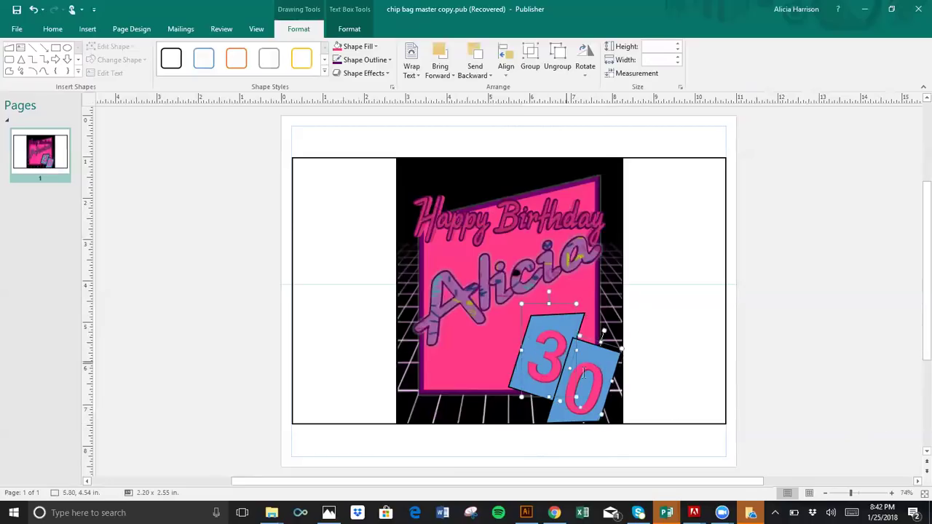
pyautogui.click(530, 58)
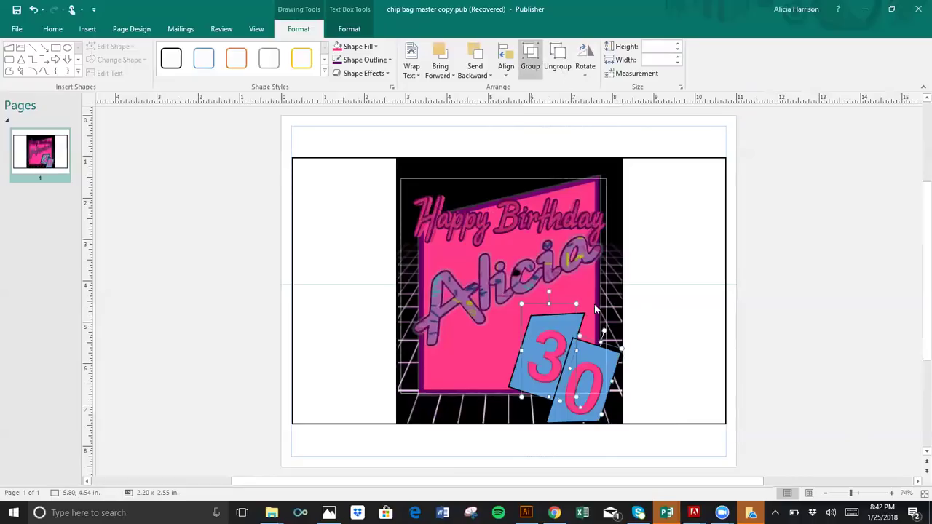
pyautogui.click(859, 390)
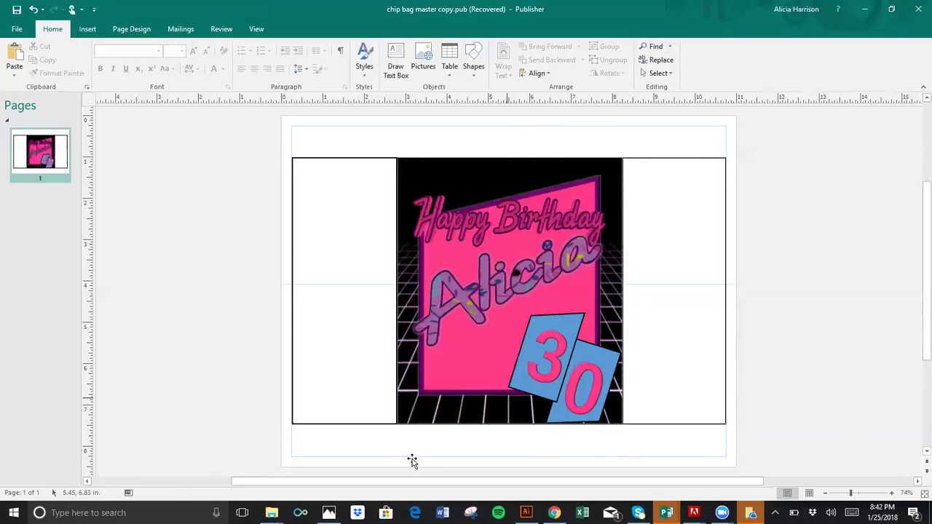
# Switch to one of the open File Explorer folder windows
pyautogui.click(270, 512)
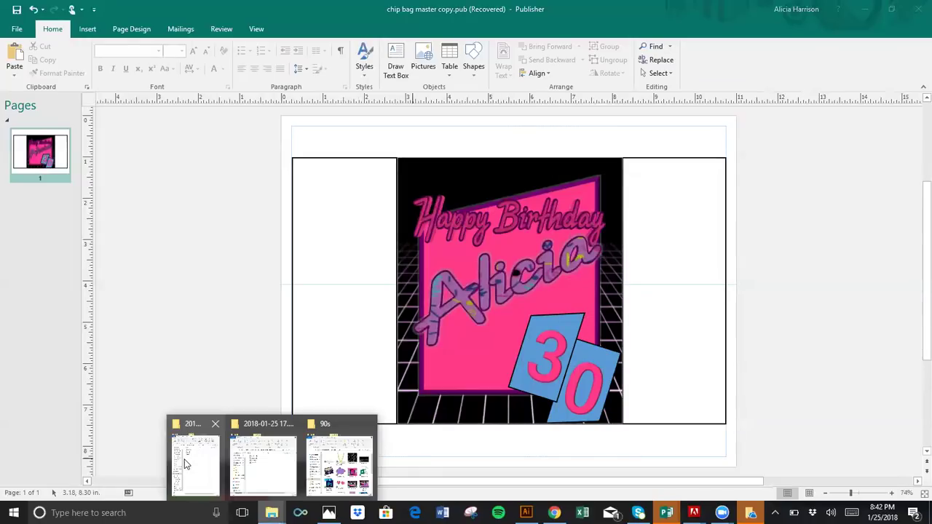
# Insert the gold chain picture from the 90s folder onto the chip bag design
pyautogui.click(225, 157)
pyautogui.click(86, 29)
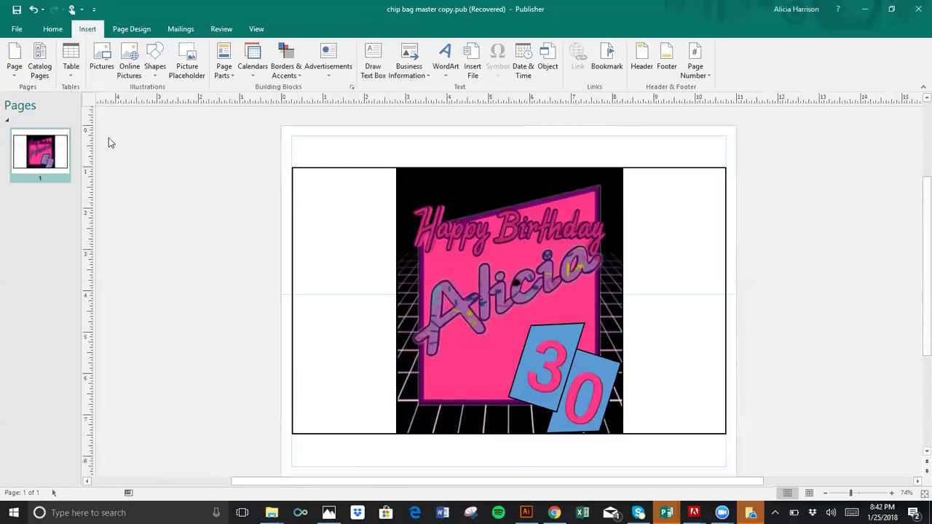
pyautogui.click(97, 59)
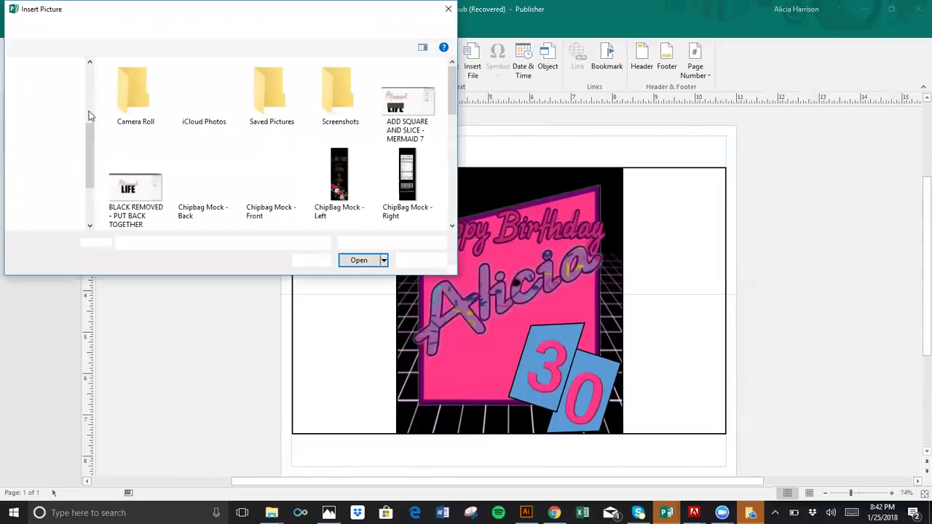
pyautogui.scroll(4, 88, 108)
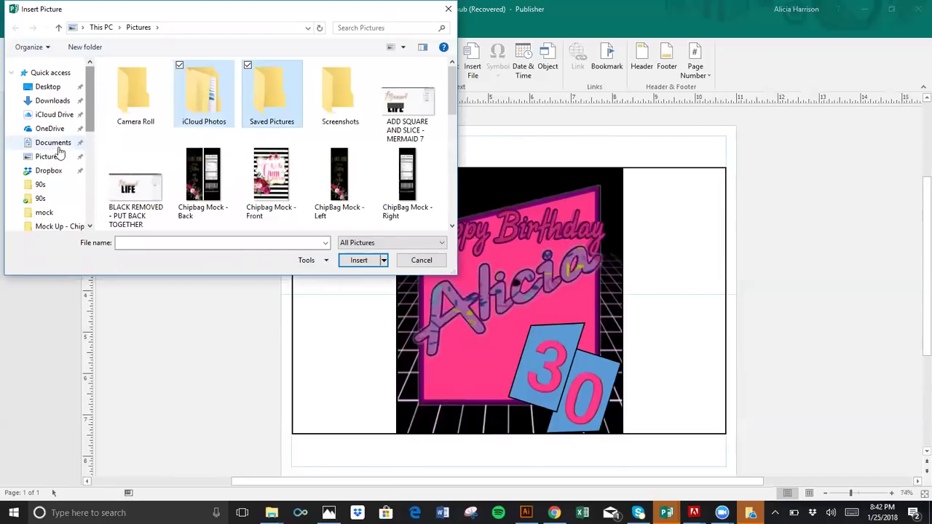
pyautogui.click(41, 198)
pyautogui.doubleClick(204, 94)
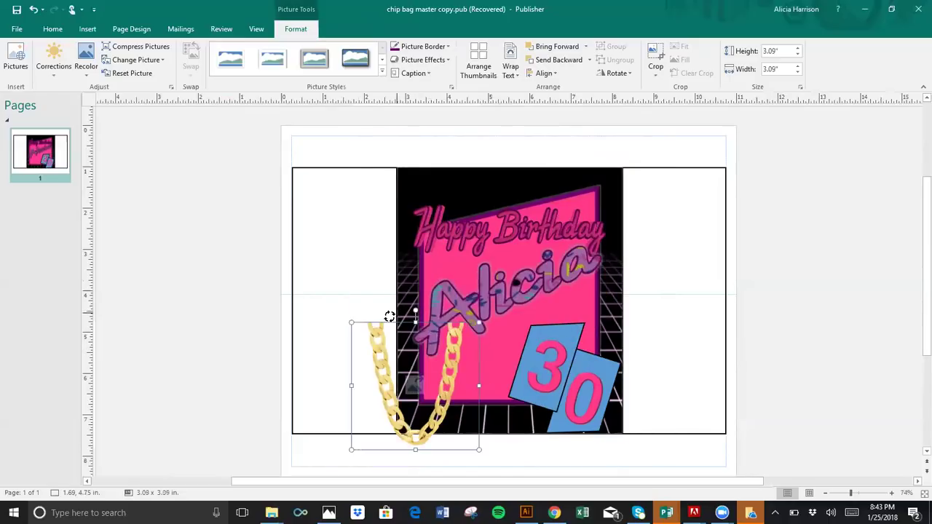
# Rotate the gold chain slightly counterclockwise and move it over the upper-left corner of the pink panel
pyautogui.moveTo(389, 317)
pyautogui.mouseDown()
pyautogui.moveTo(442, 309)
pyautogui.moveTo(386, 317)
pyautogui.mouseUp()
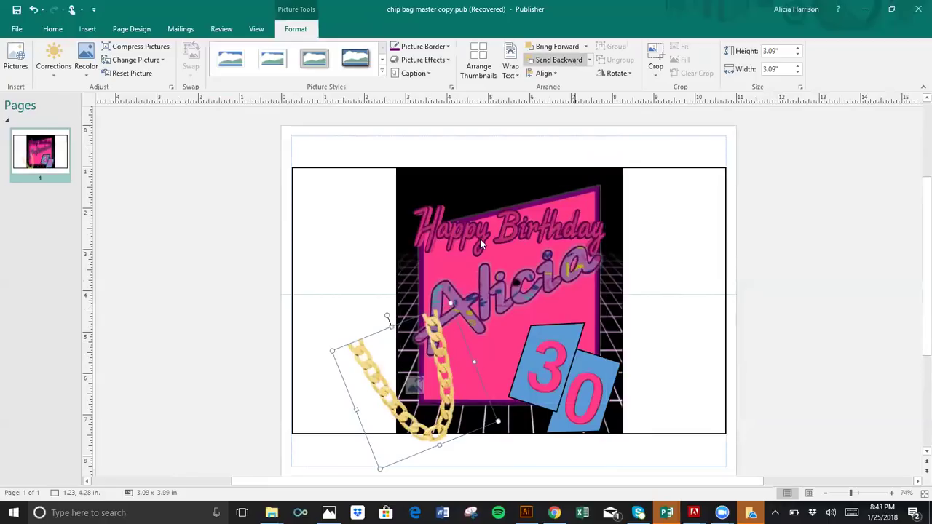
pyautogui.moveTo(436, 347); pyautogui.dragTo(466, 204)
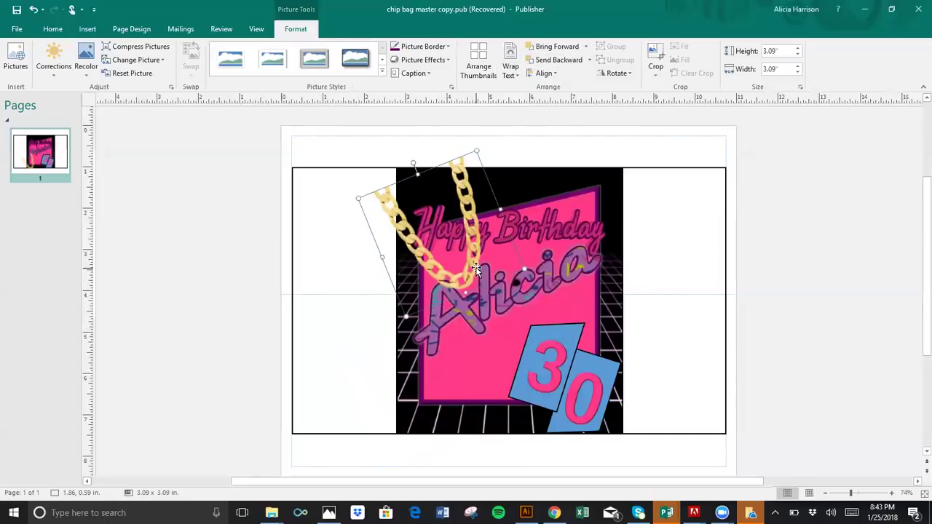
# Send the gold chain backward so it sits behind the pink panel and the lettering
pyautogui.click(545, 64)
pyautogui.click(543, 63)
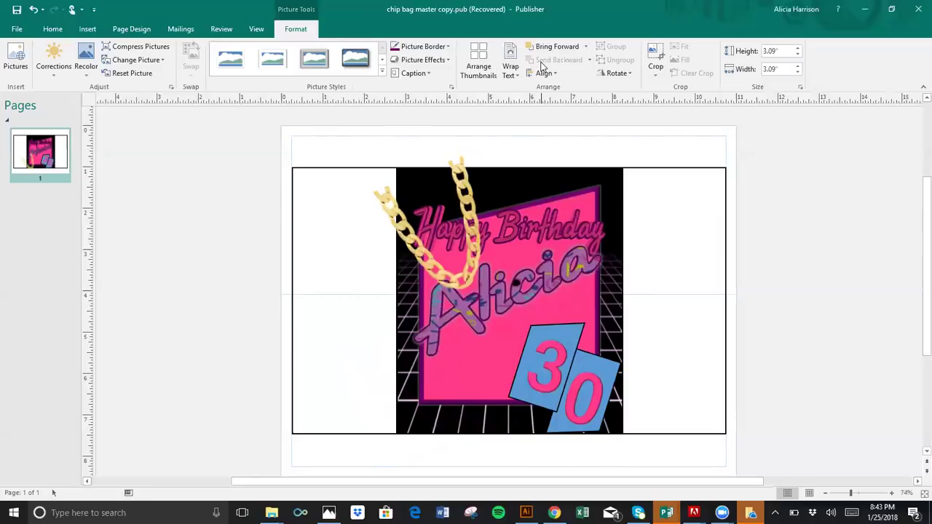
pyautogui.click(466, 204)
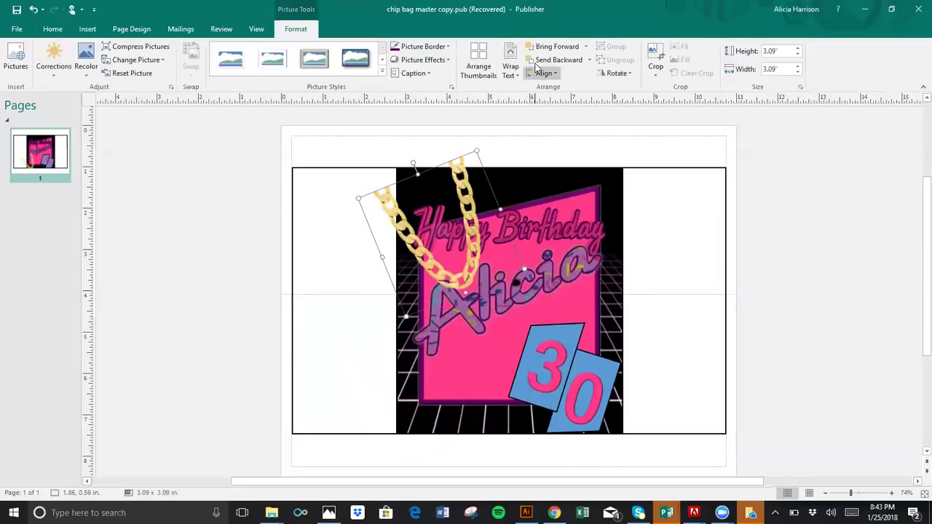
pyautogui.click(542, 60)
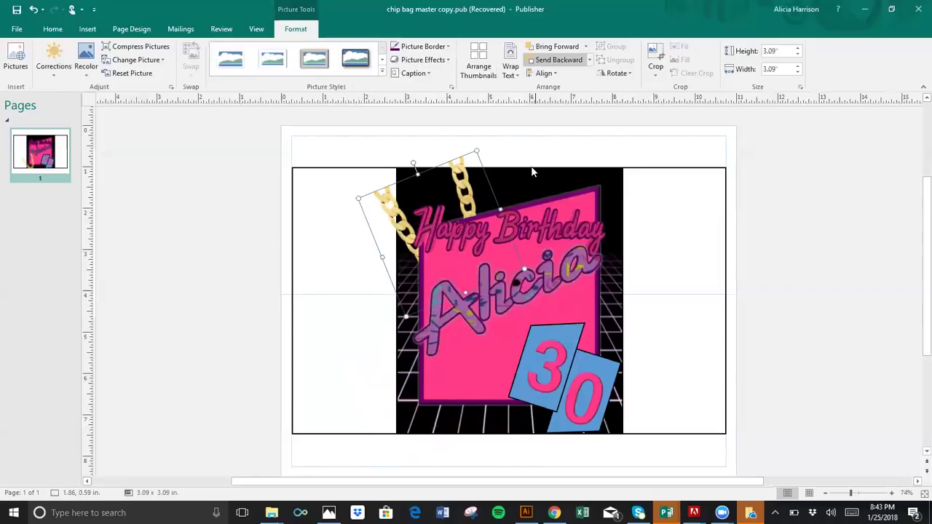
# Try to give the grouped number 3 element a 4½ pt outline
pyautogui.click(554, 356)
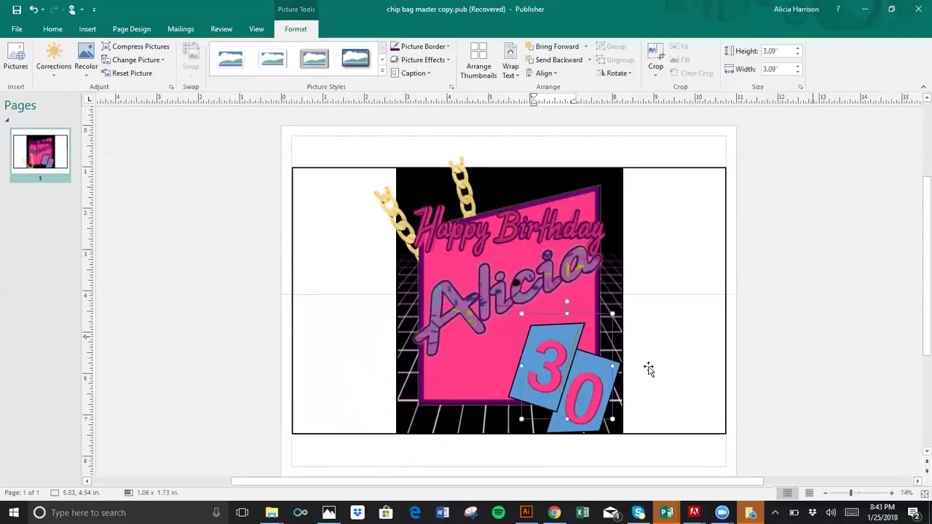
pyautogui.click(614, 364)
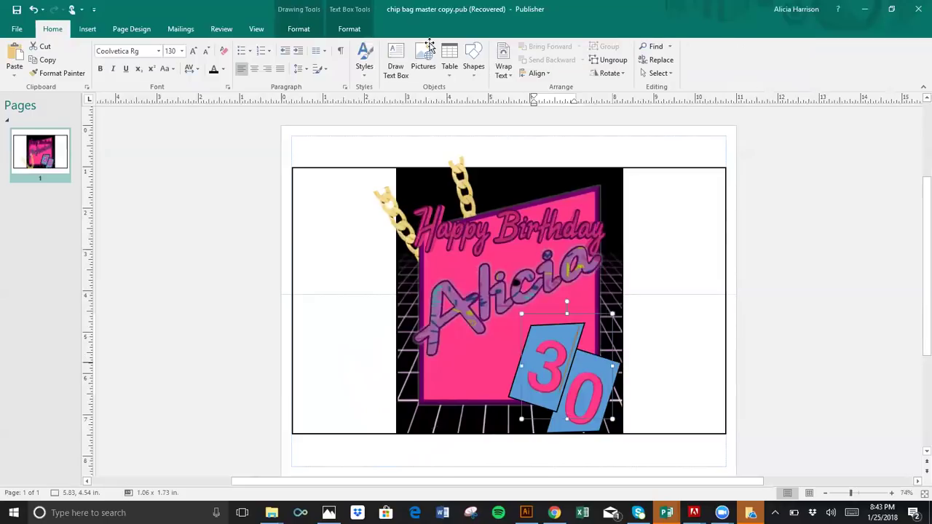
pyautogui.click(313, 30)
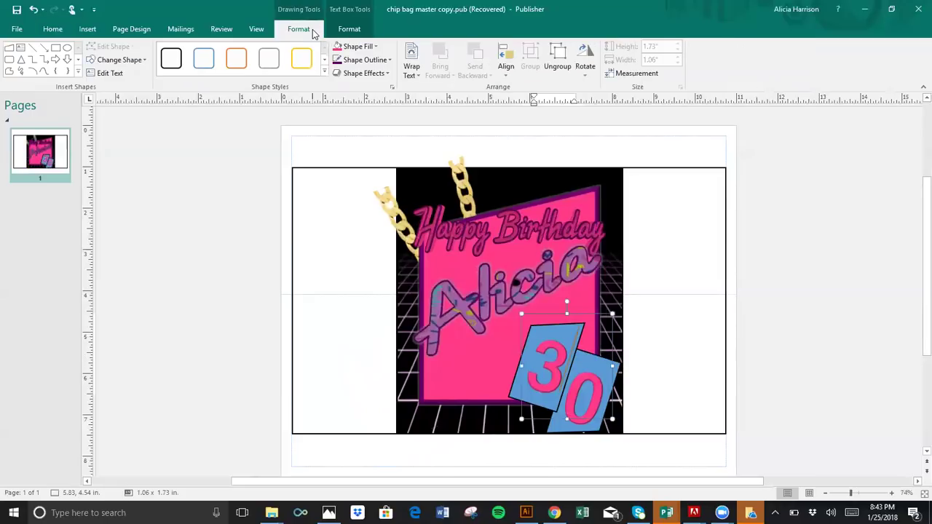
pyautogui.click(361, 61)
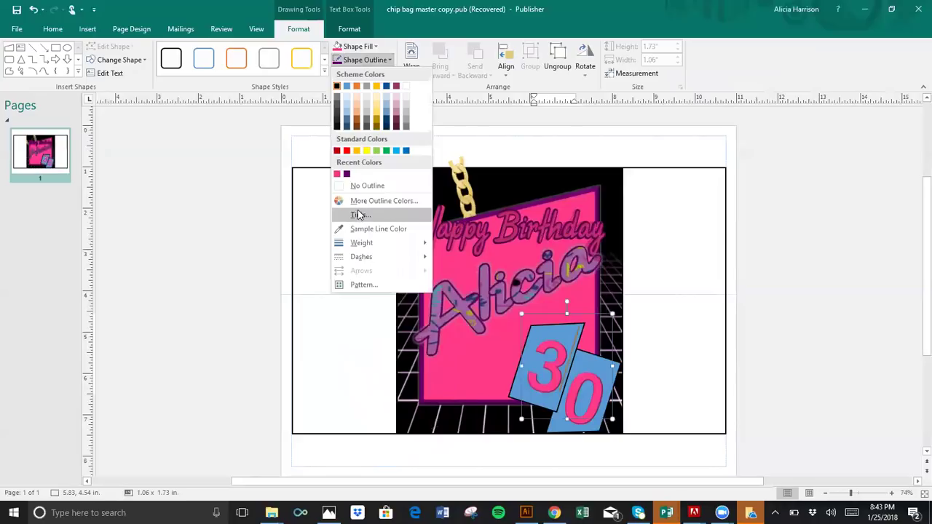
pyautogui.moveTo(357, 245)
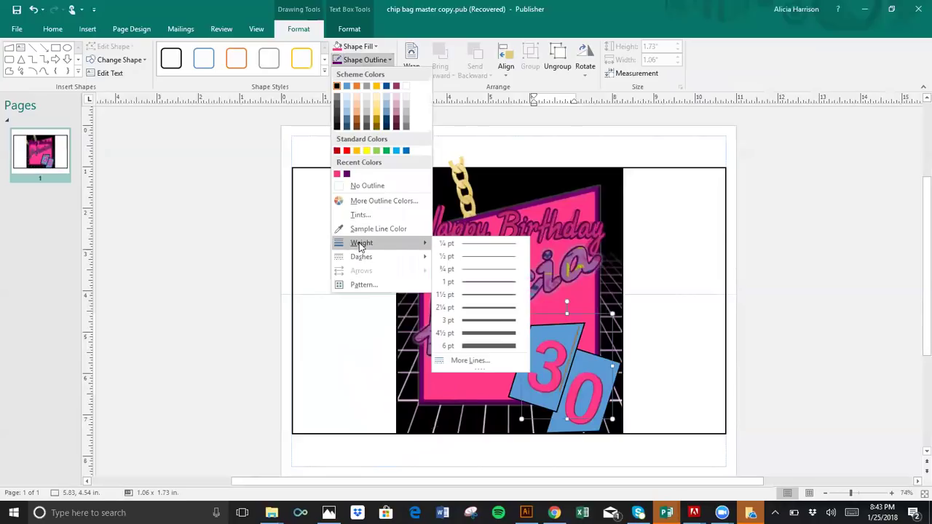
pyautogui.click(472, 332)
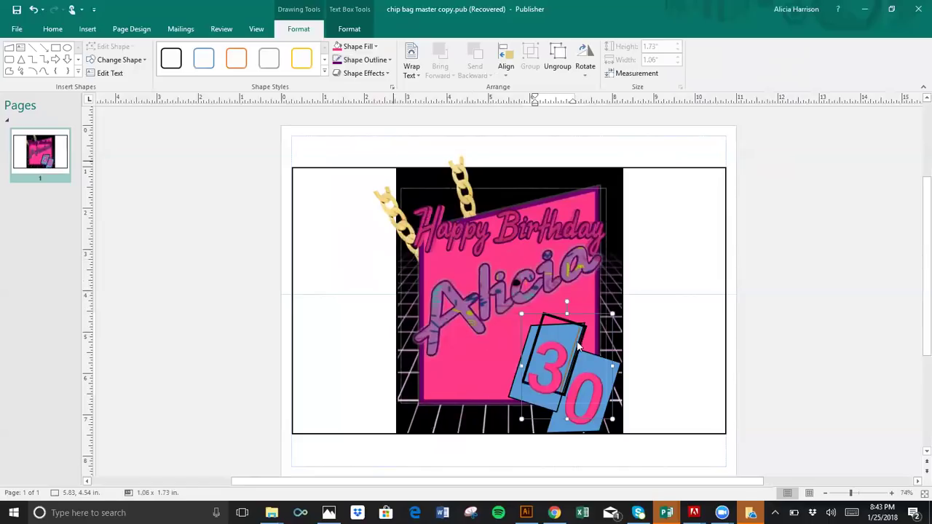
pyautogui.click(35, 9)
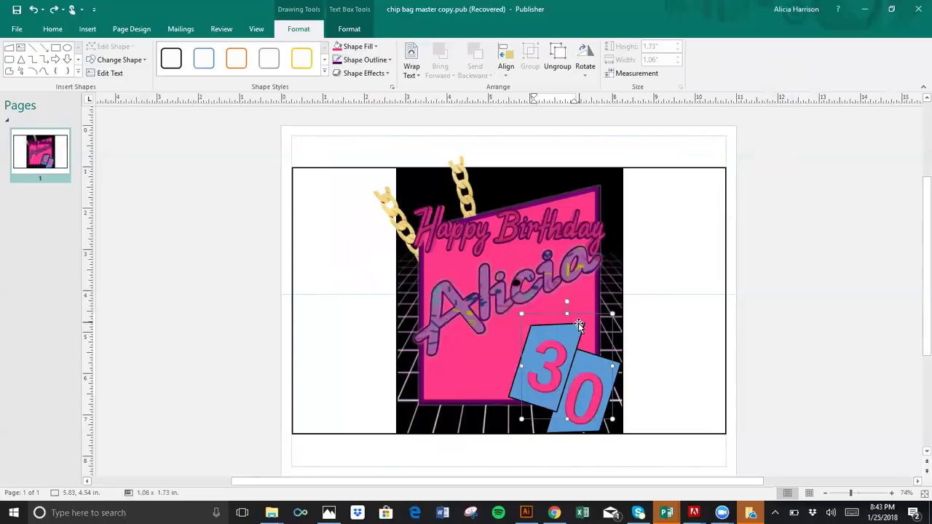
# Ungroup the digits 3 and 0 from their blue cards and clear the selection
pyautogui.click(556, 64)
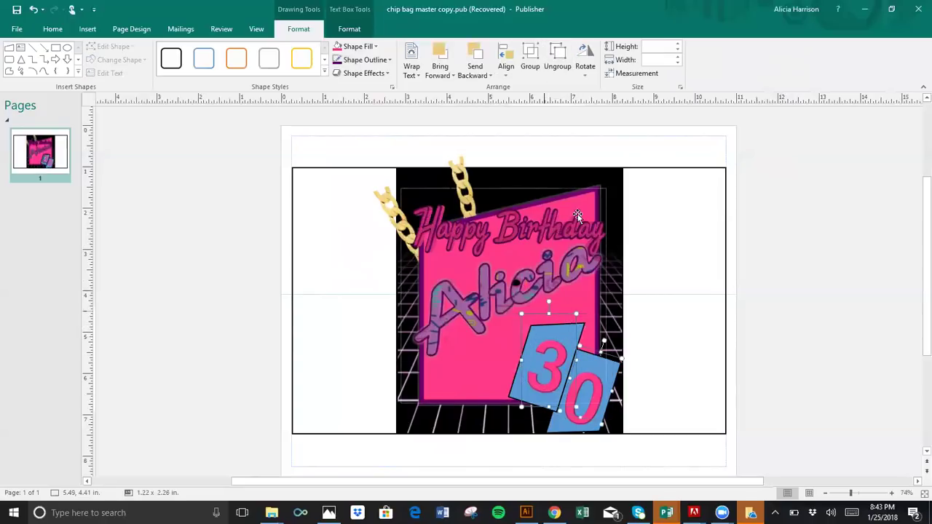
pyautogui.click(548, 355)
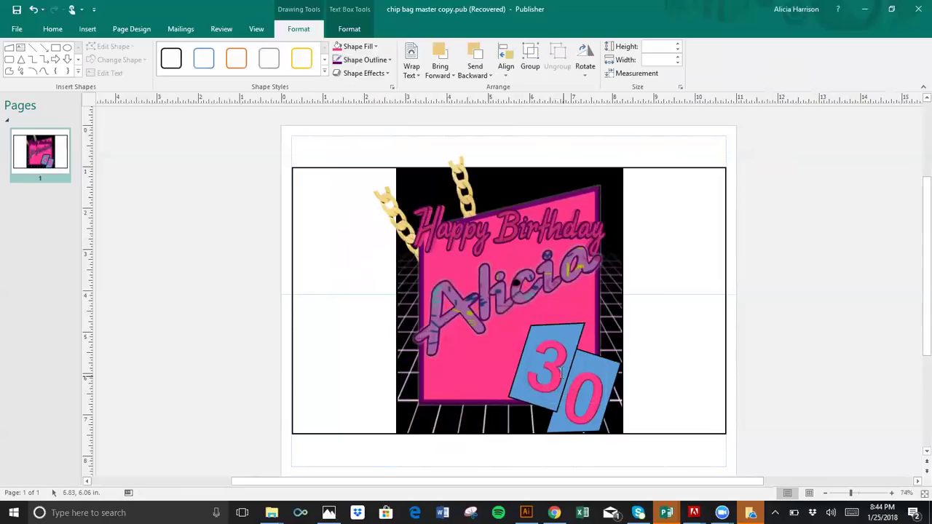
pyautogui.press('Escape')
# Give the blue card behind the 3 a 4½ pt outline in the recent dark purple color
pyautogui.click(529, 404)
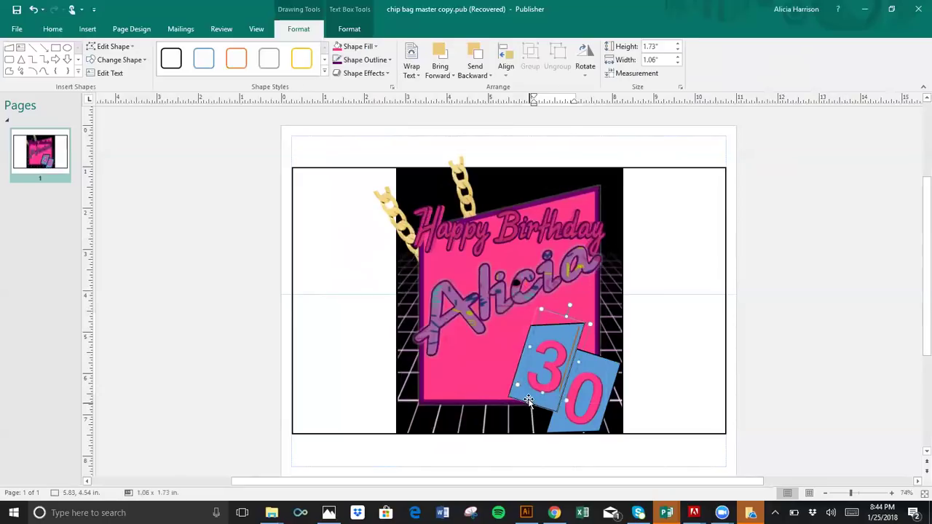
pyautogui.click(529, 400)
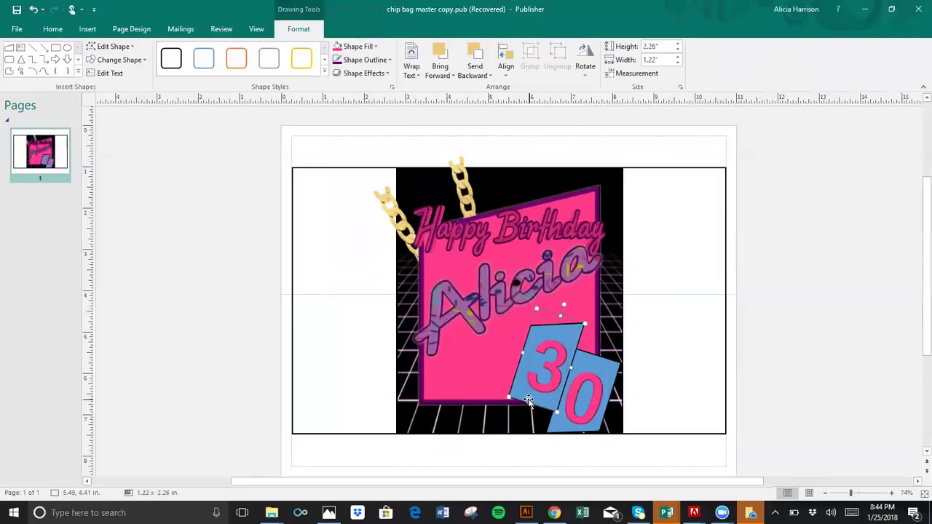
pyautogui.click(363, 61)
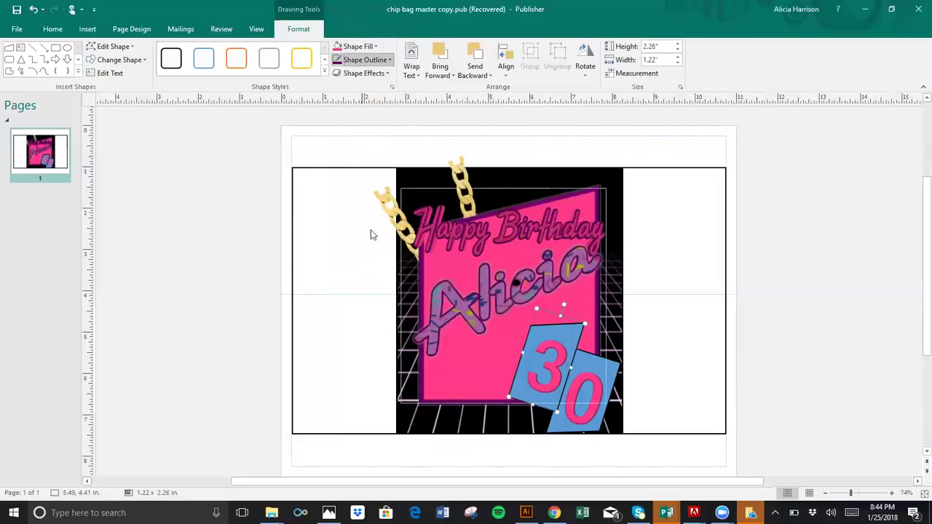
pyautogui.moveTo(369, 240)
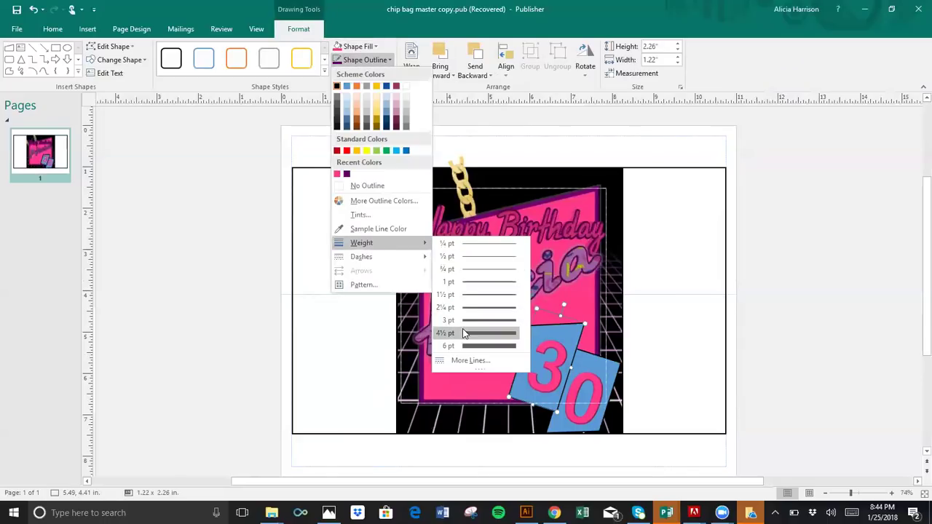
pyautogui.click(463, 332)
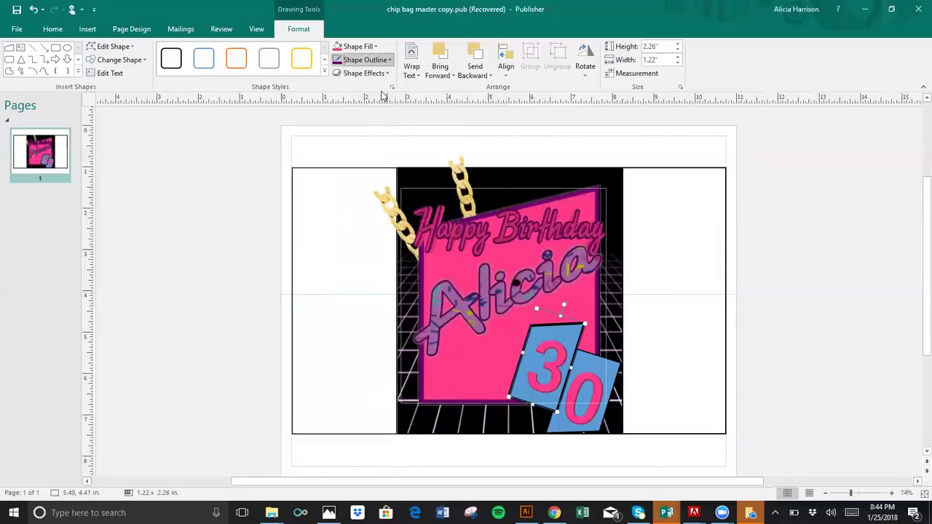
pyautogui.click(388, 61)
pyautogui.click(347, 174)
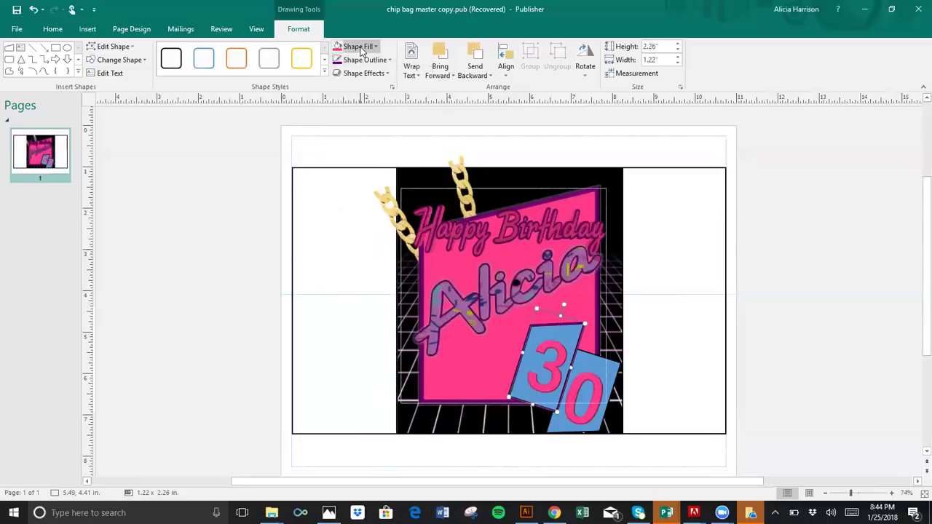
# Set the outline weight of the blue card behind the 0 to 4½ pt
pyautogui.click(613, 375)
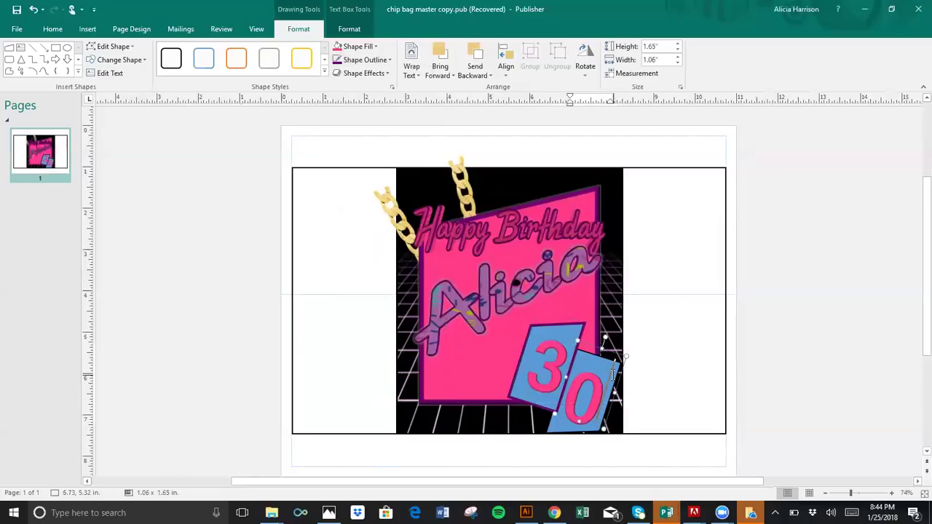
pyautogui.click(554, 431)
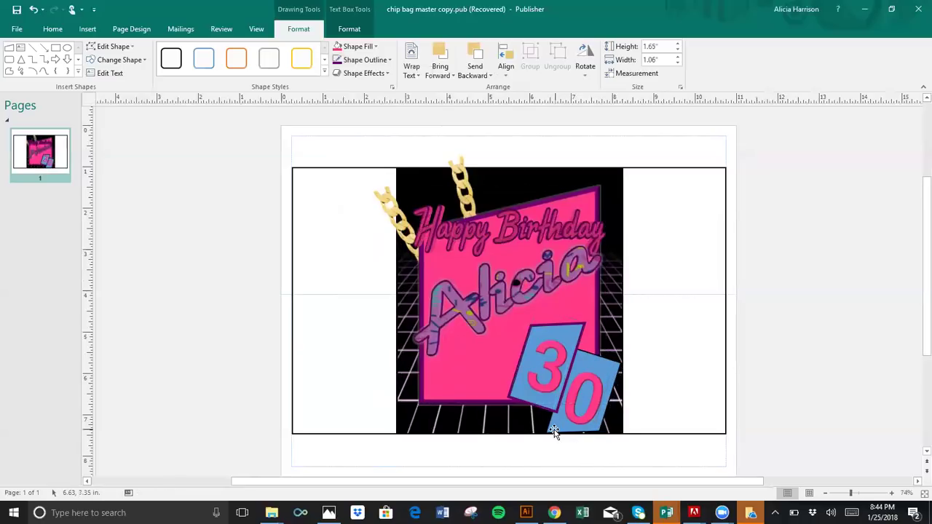
pyautogui.click(553, 431)
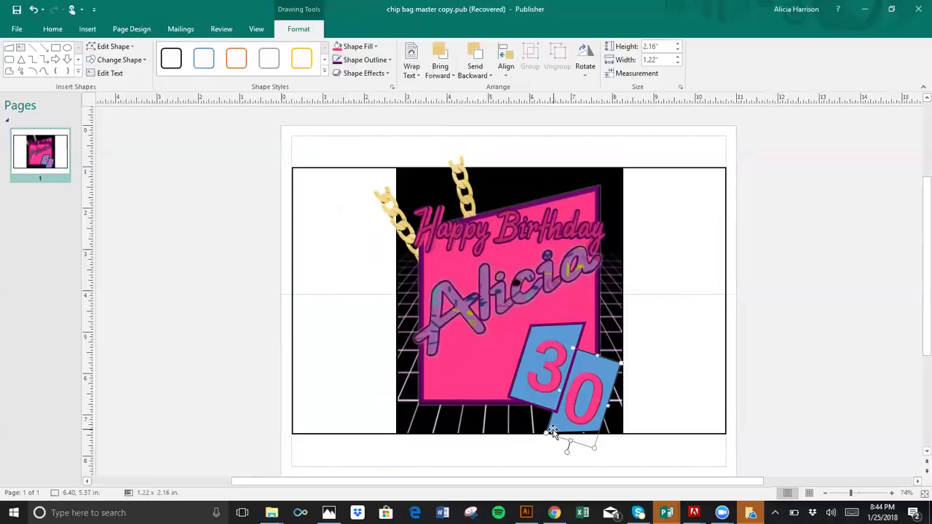
pyautogui.click(375, 62)
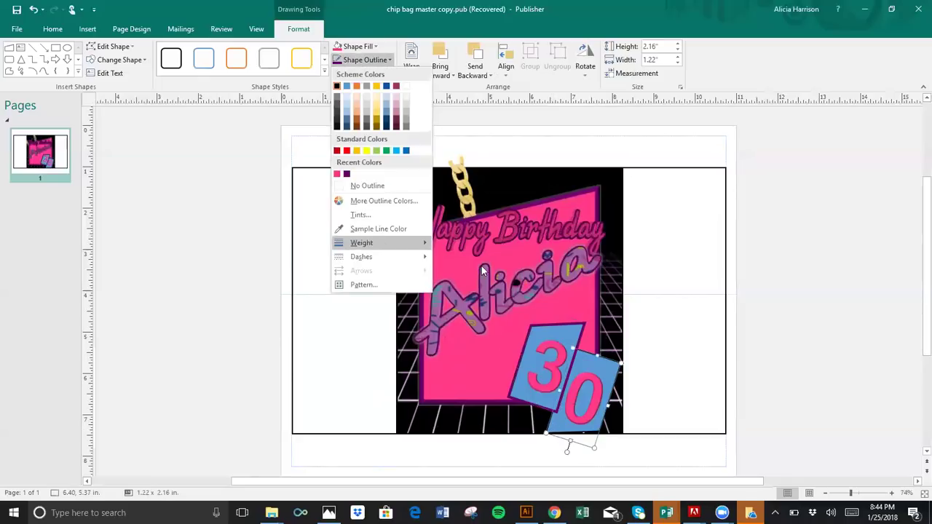
pyautogui.moveTo(371, 242)
pyautogui.click(473, 332)
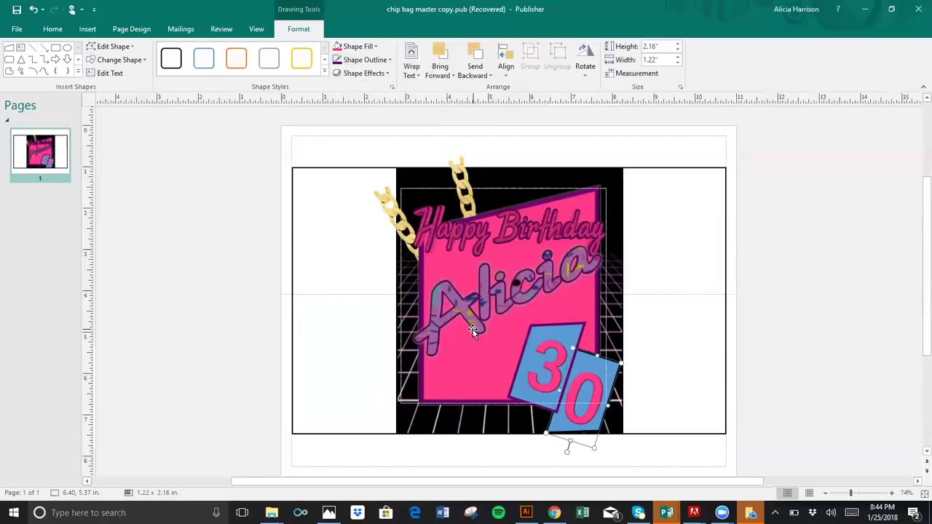
# Color the outline of the 0's card dark purple and bring that card forward over the 3's card
pyautogui.click(603, 369)
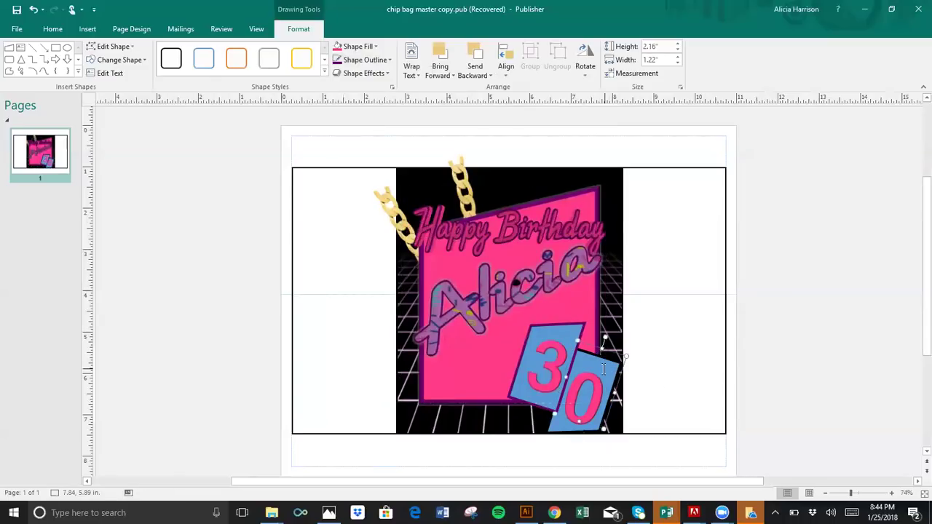
pyautogui.click(603, 369)
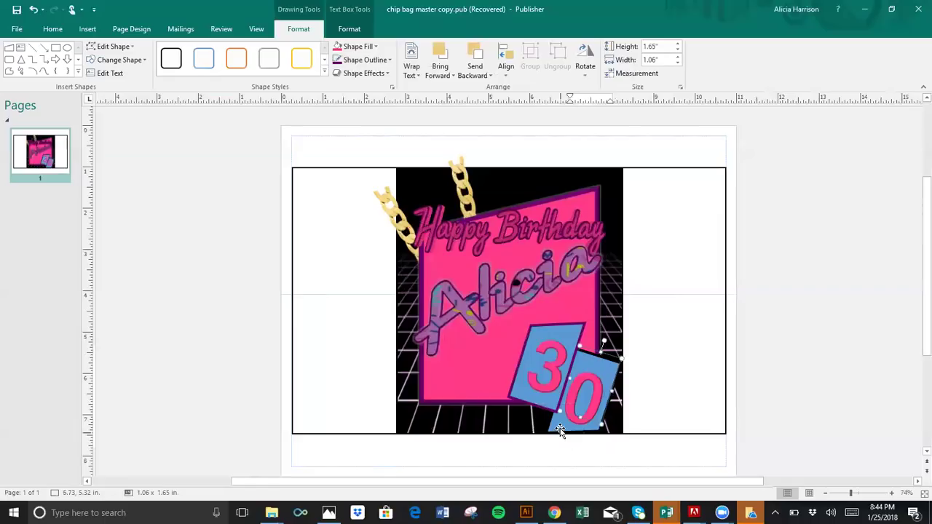
pyautogui.click(381, 62)
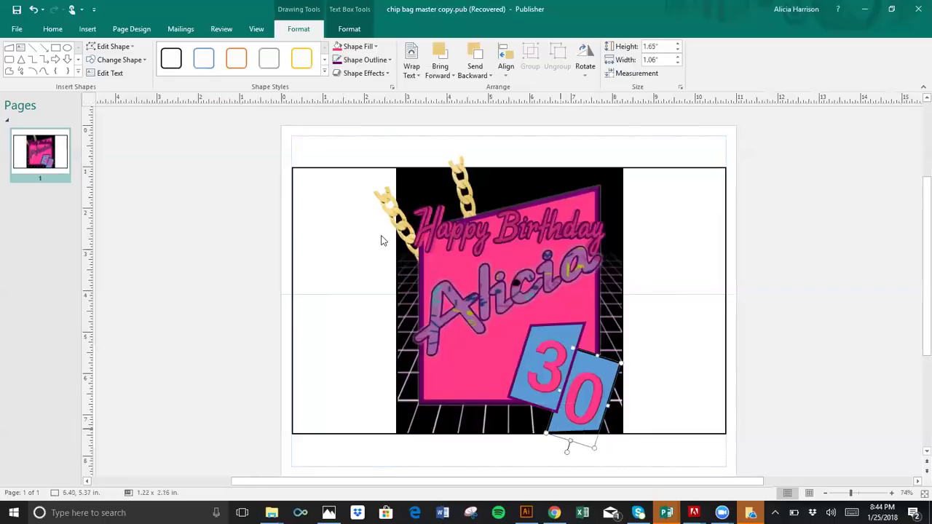
pyautogui.click(348, 173)
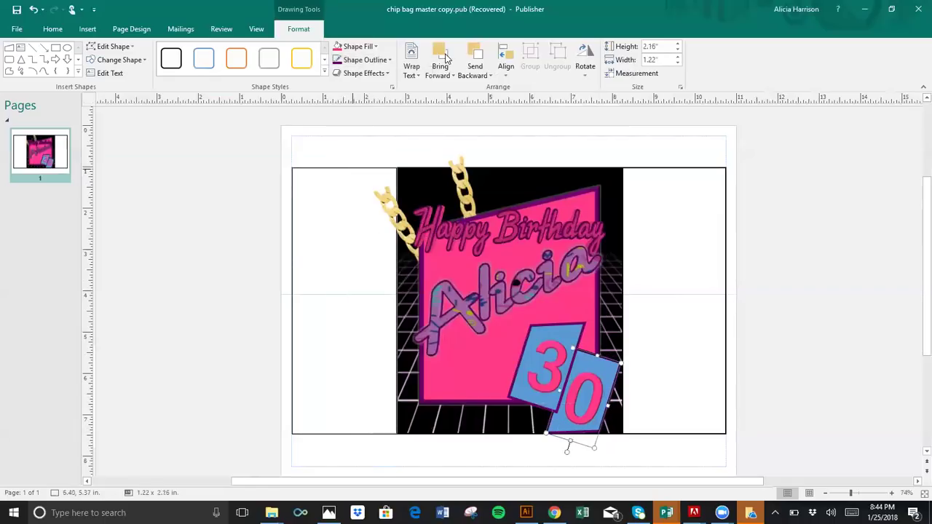
pyautogui.click(441, 58)
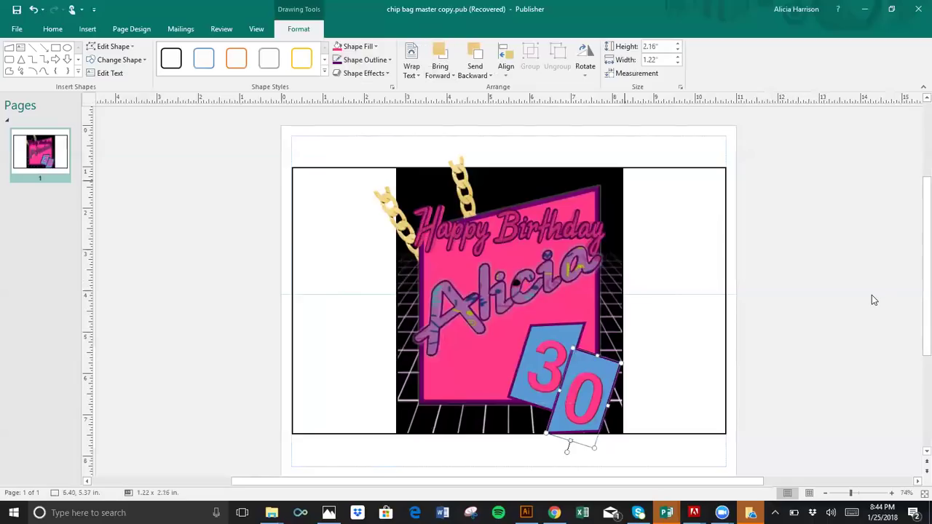
pyautogui.click(702, 298)
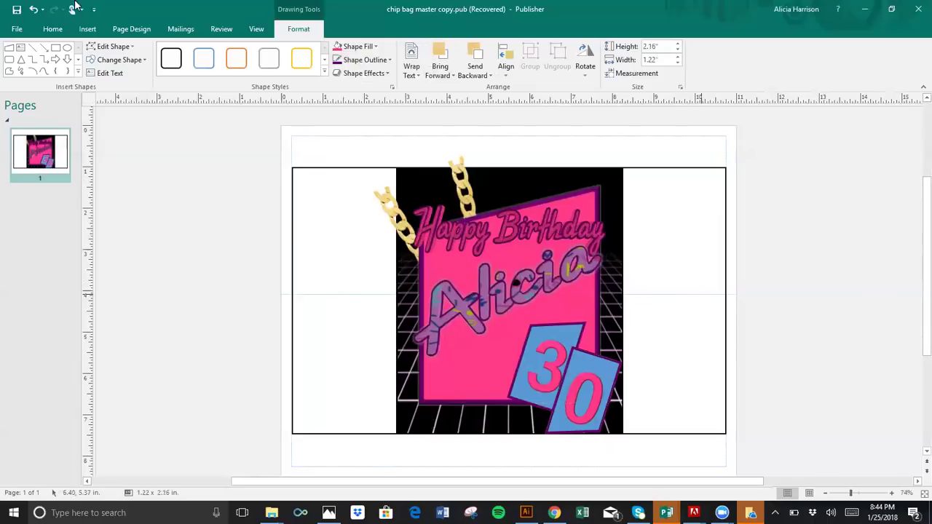
# Insert the boombox picture and shrink it to about 3.37 in square
pyautogui.click(93, 32)
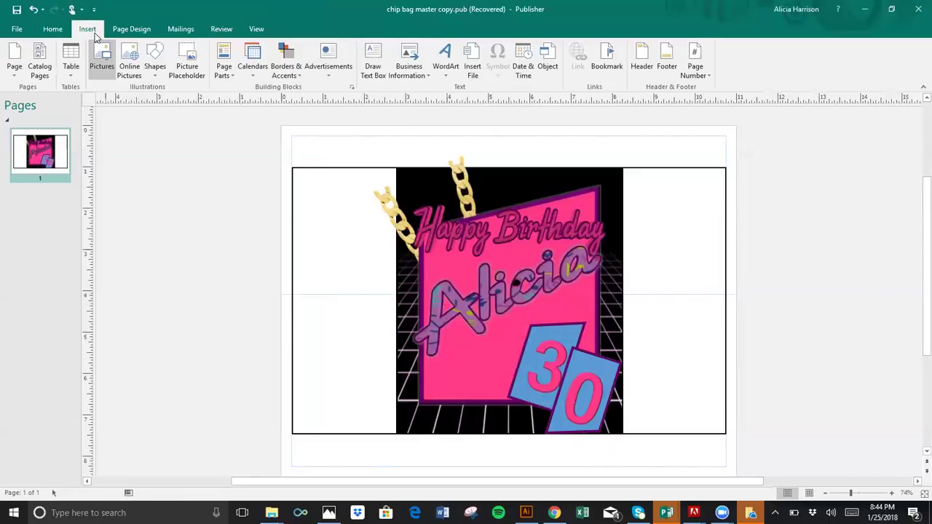
pyautogui.click(99, 68)
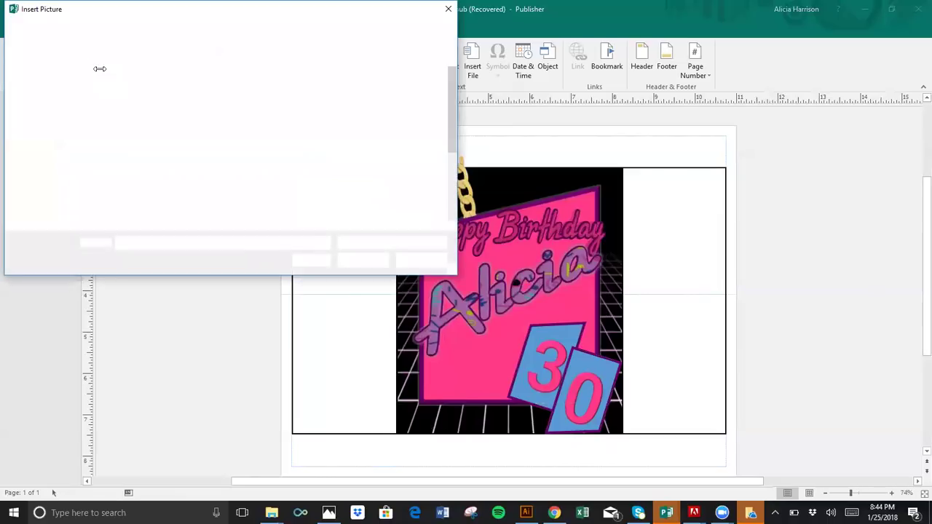
pyautogui.doubleClick(426, 98)
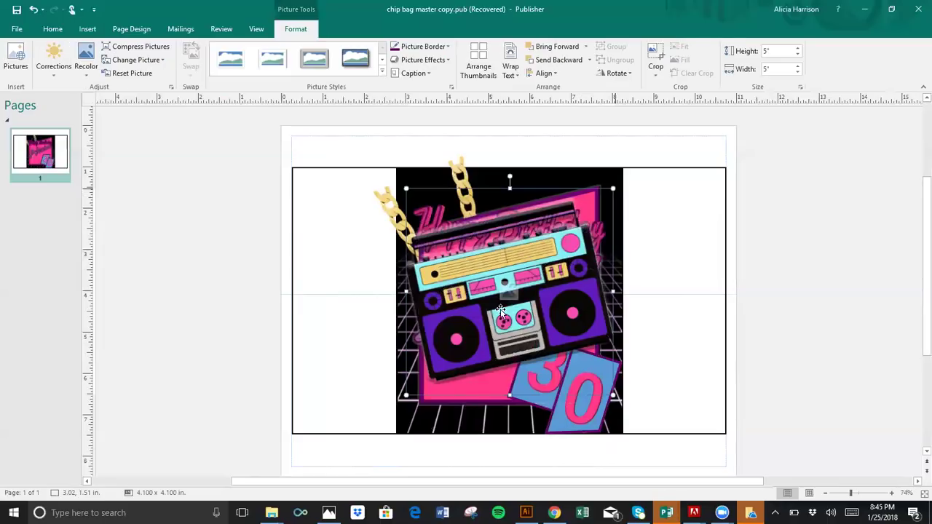
pyautogui.click(456, 323)
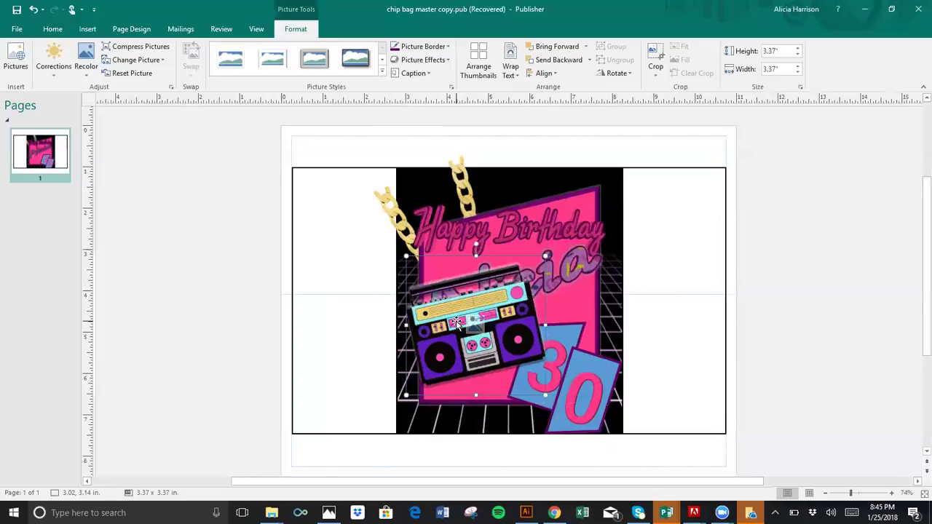
# Scale the boombox down to about 2.49 in square and place it over the pink panel's lower-left corner
pyautogui.moveTo(435, 372); pyautogui.dragTo(429, 395)
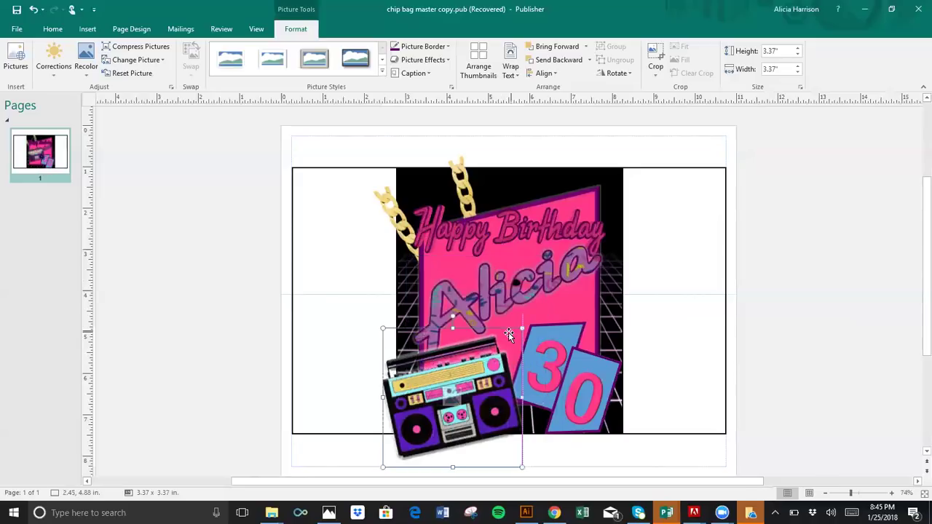
pyautogui.moveTo(522, 328); pyautogui.dragTo(485, 364)
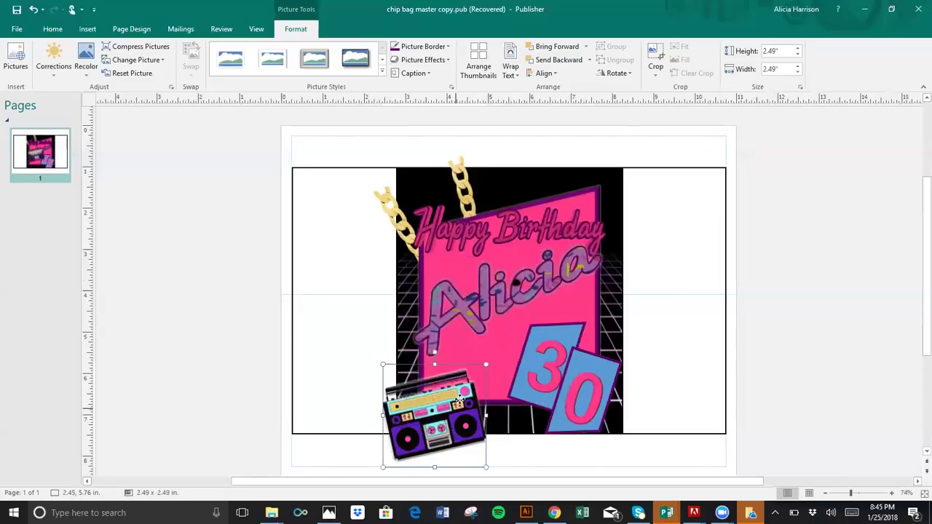
pyautogui.moveTo(454, 408); pyautogui.dragTo(464, 391)
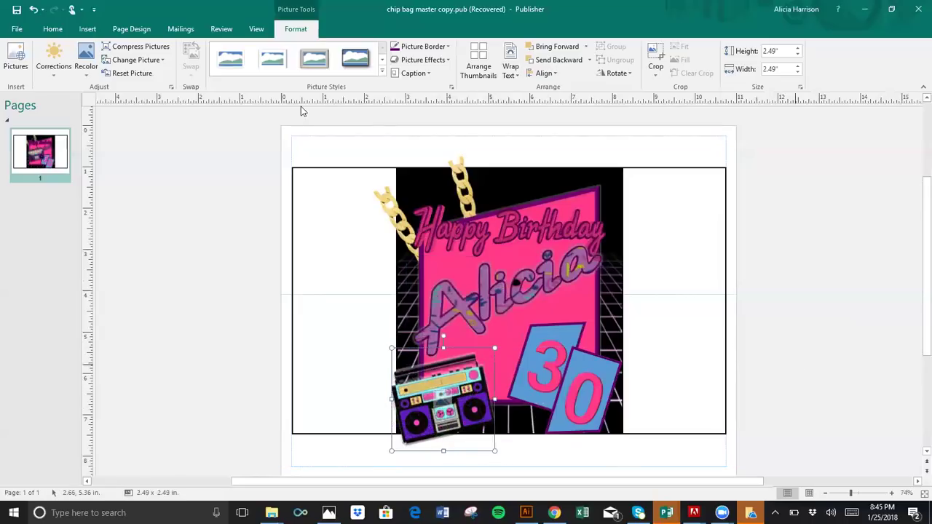
pyautogui.click(303, 110)
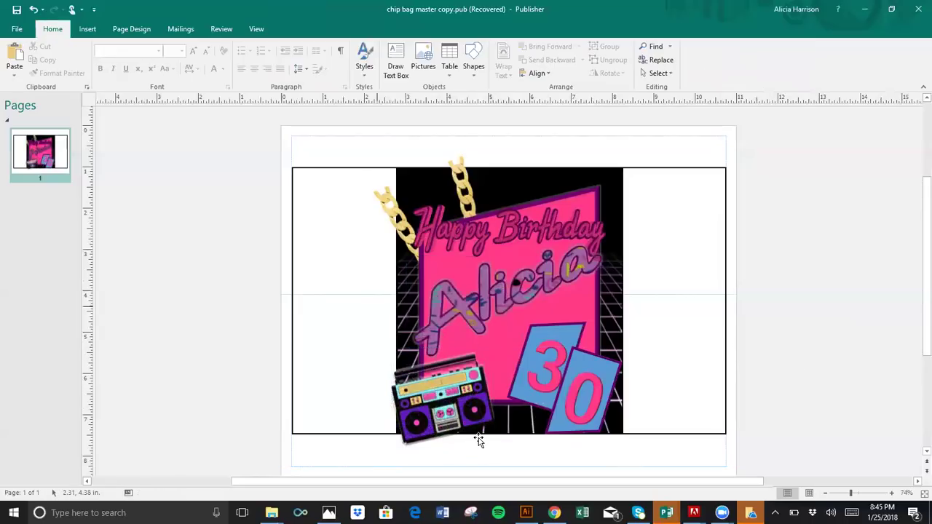
# Nudge the digit 3 slightly left on its blue card
pyautogui.click(557, 344)
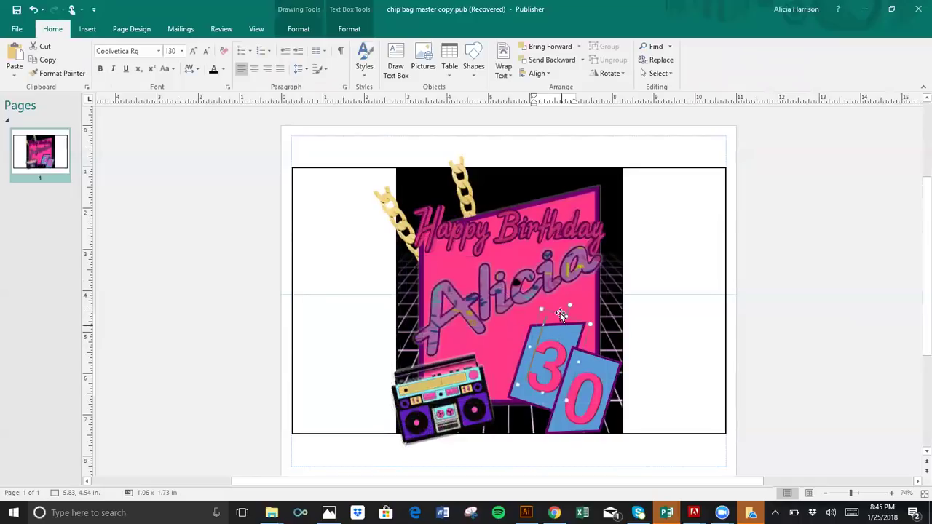
pyautogui.click(554, 308)
pyautogui.click(777, 362)
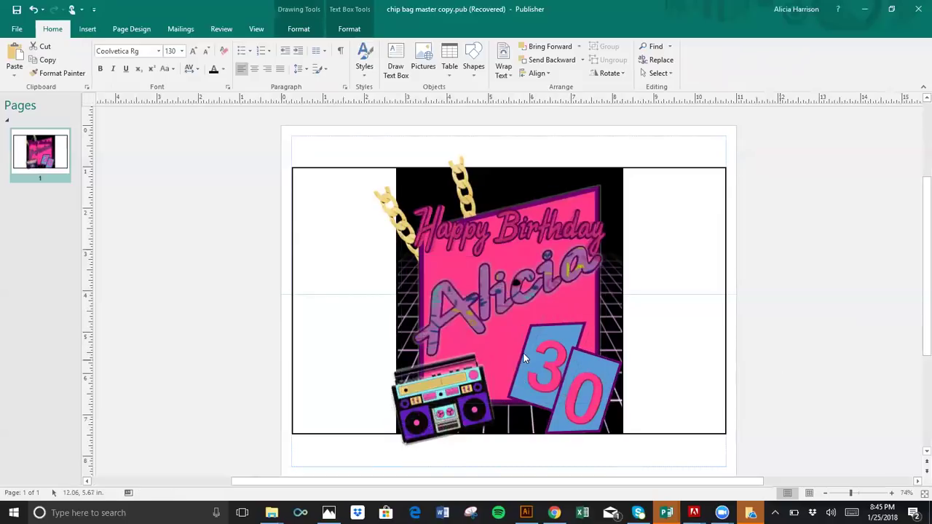
pyautogui.click(570, 362)
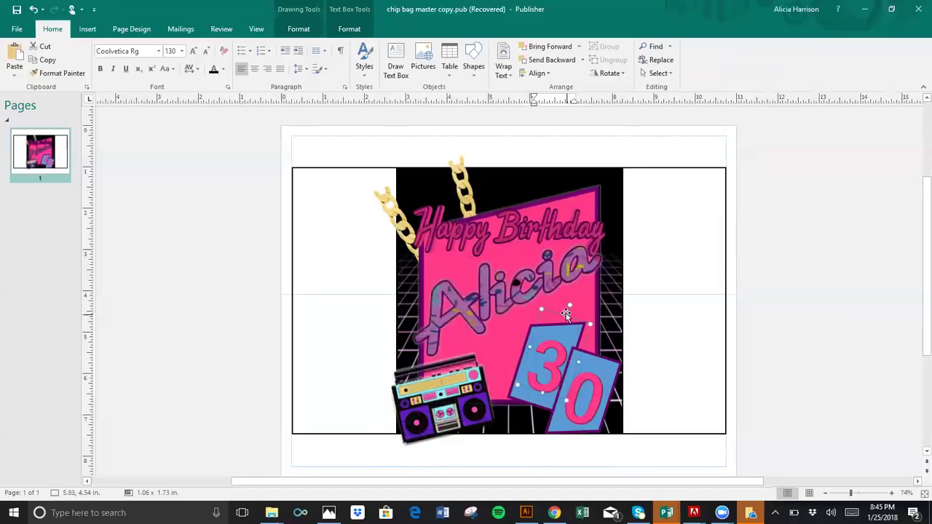
pyautogui.click(559, 314)
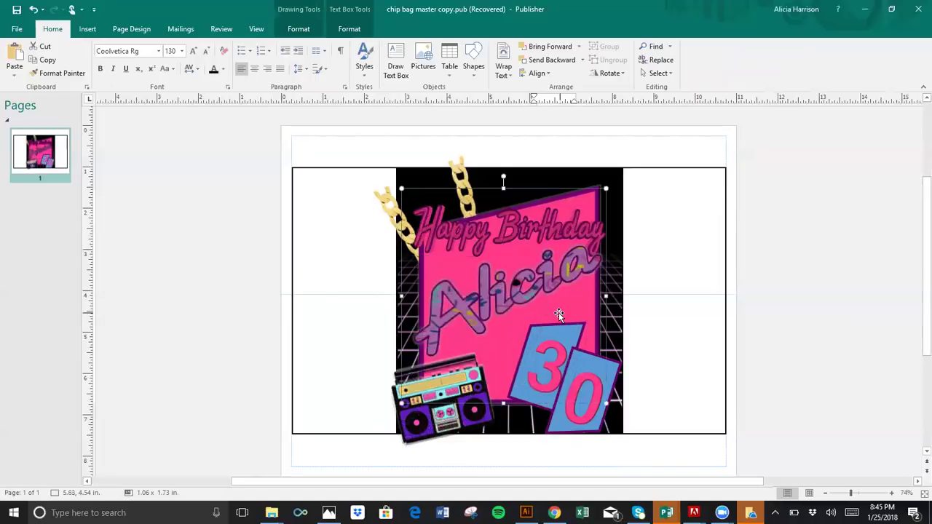
pyautogui.click(784, 375)
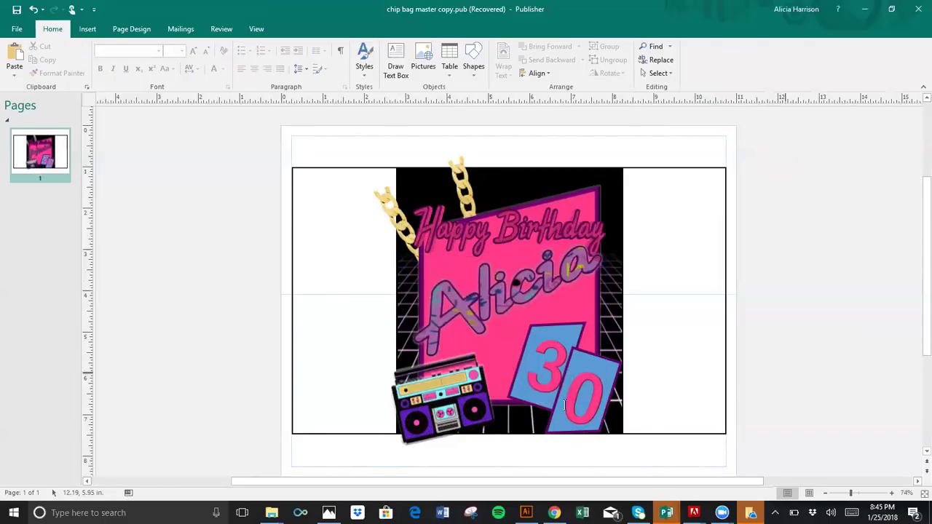
pyautogui.click(547, 391)
pyautogui.click(532, 388)
pyautogui.moveTo(531, 389); pyautogui.dragTo(525, 387)
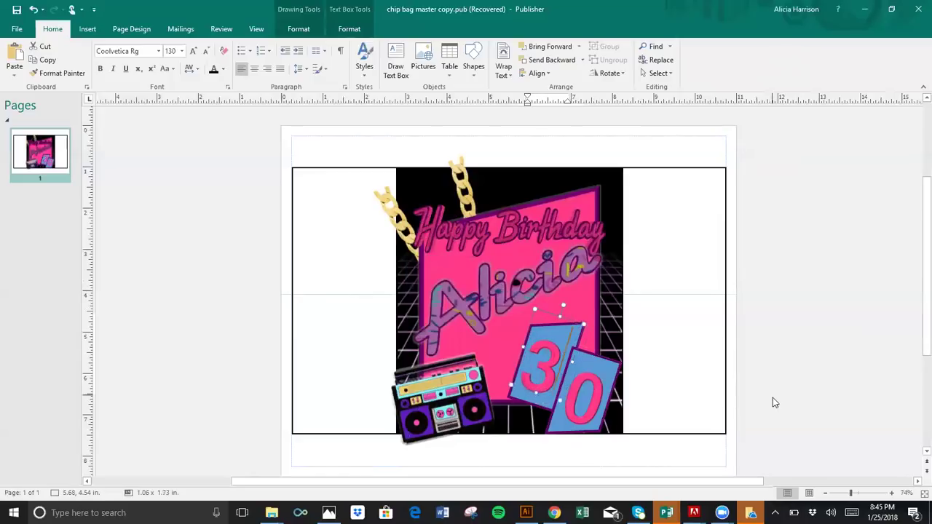
# Fill the card behind the 3 with the purple sampled from the boombox
pyautogui.click(486, 405)
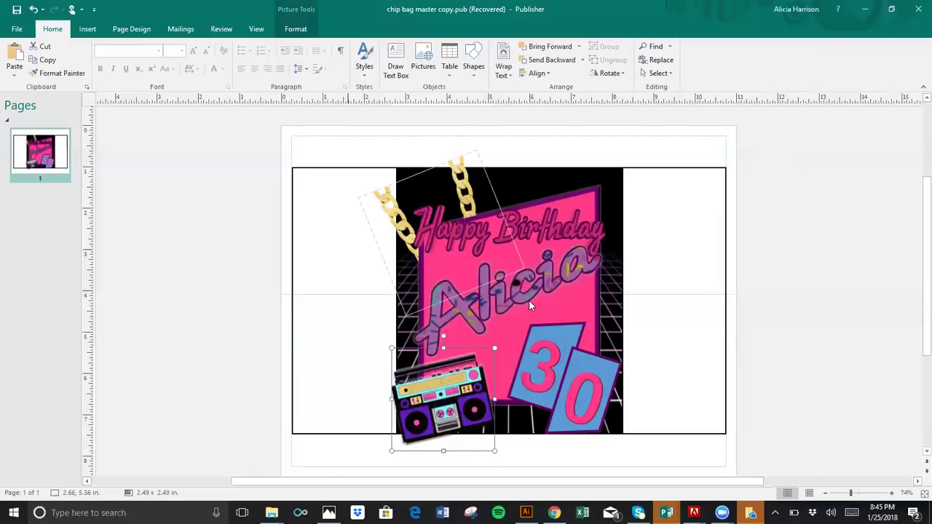
pyautogui.click(572, 346)
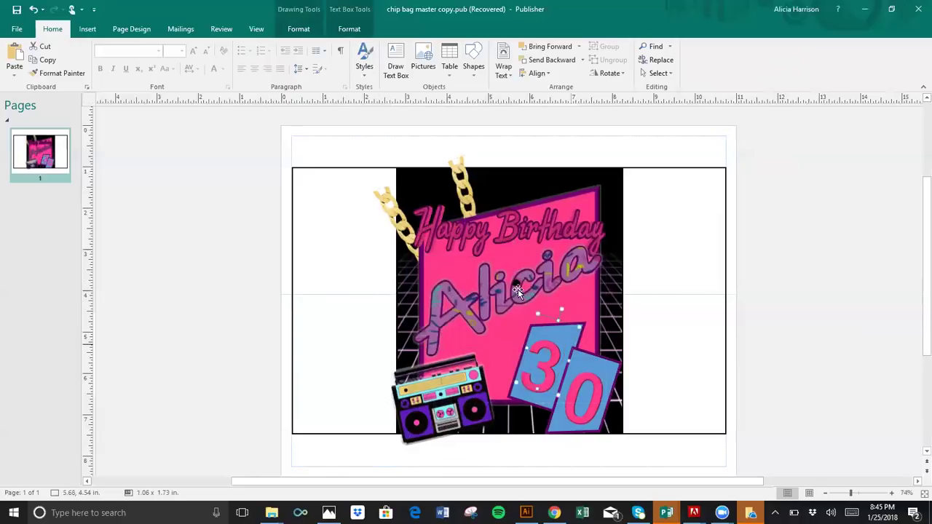
pyautogui.click(539, 406)
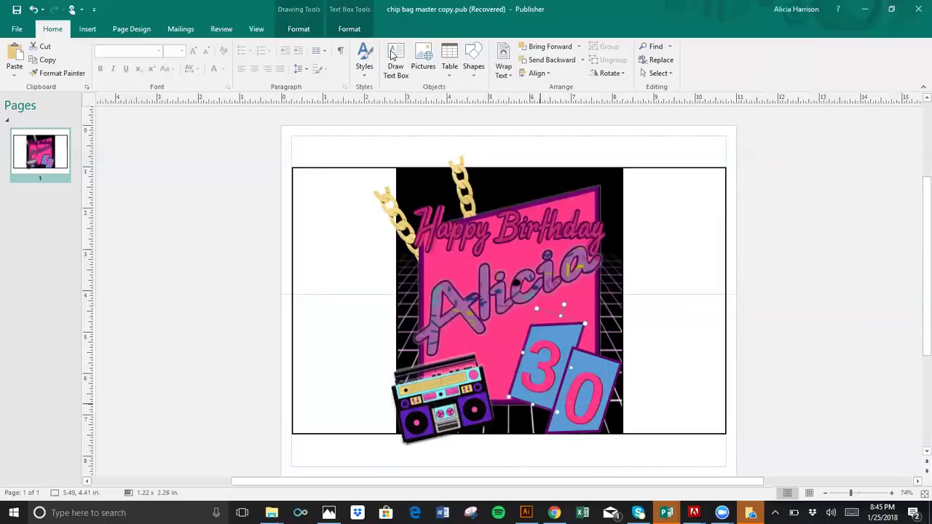
pyautogui.click(300, 29)
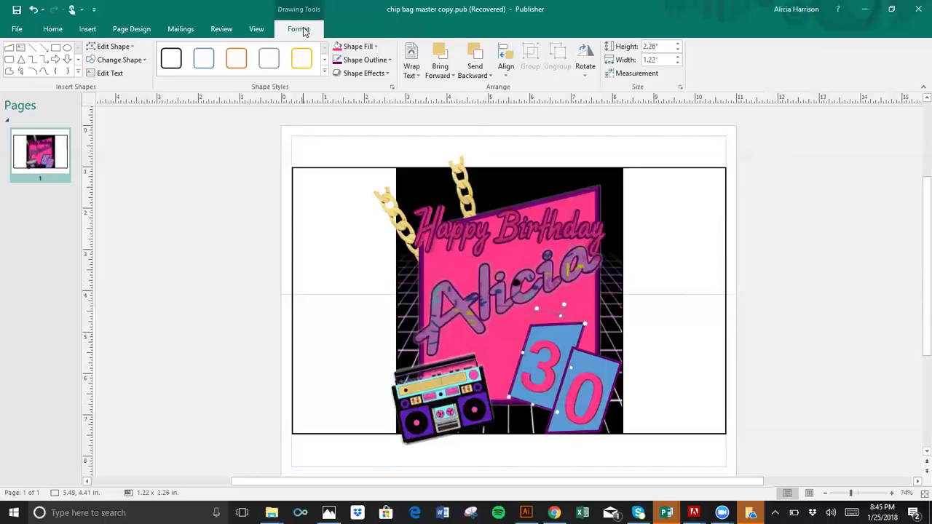
pyautogui.click(355, 47)
pyautogui.click(473, 275)
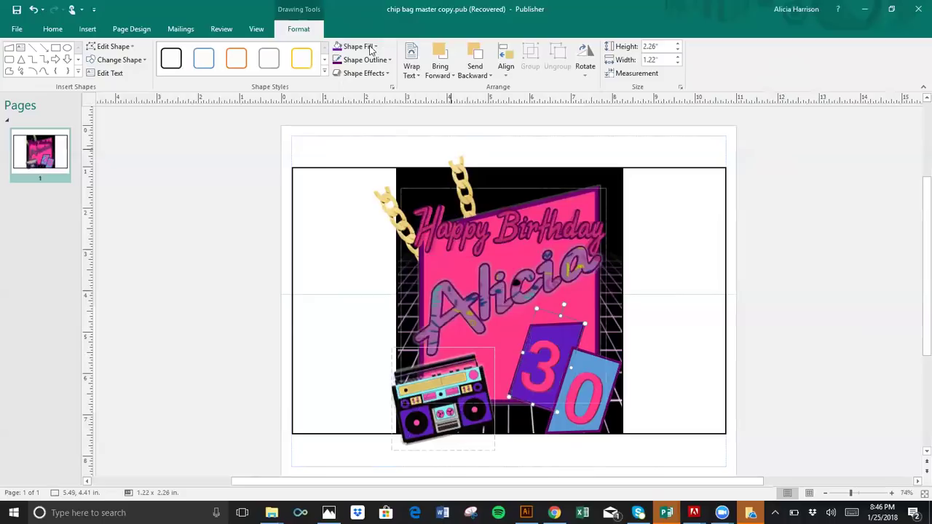
pyautogui.click(583, 368)
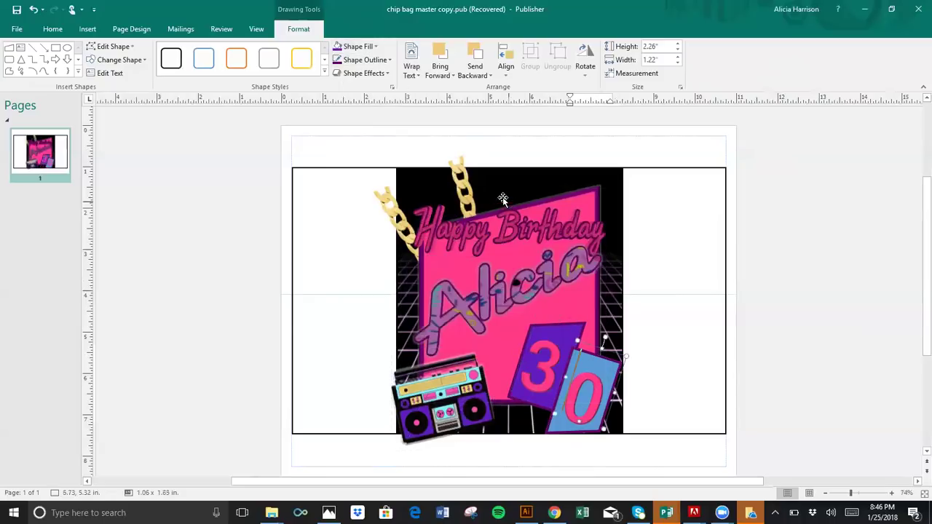
pyautogui.click(369, 46)
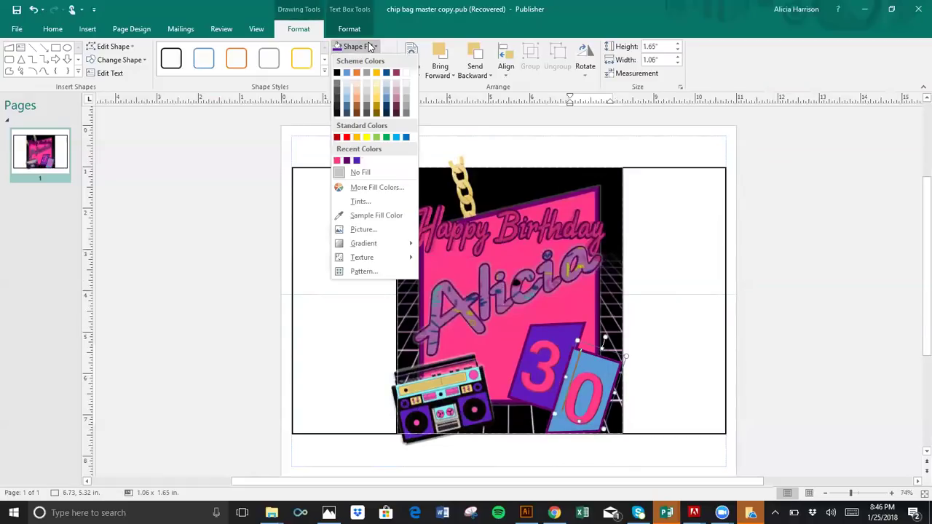
pyautogui.click(371, 214)
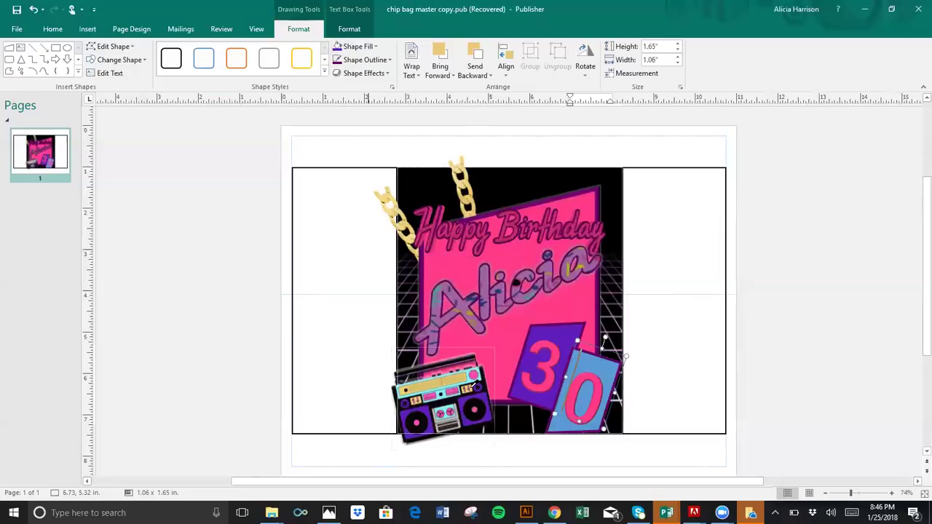
pyautogui.click(471, 388)
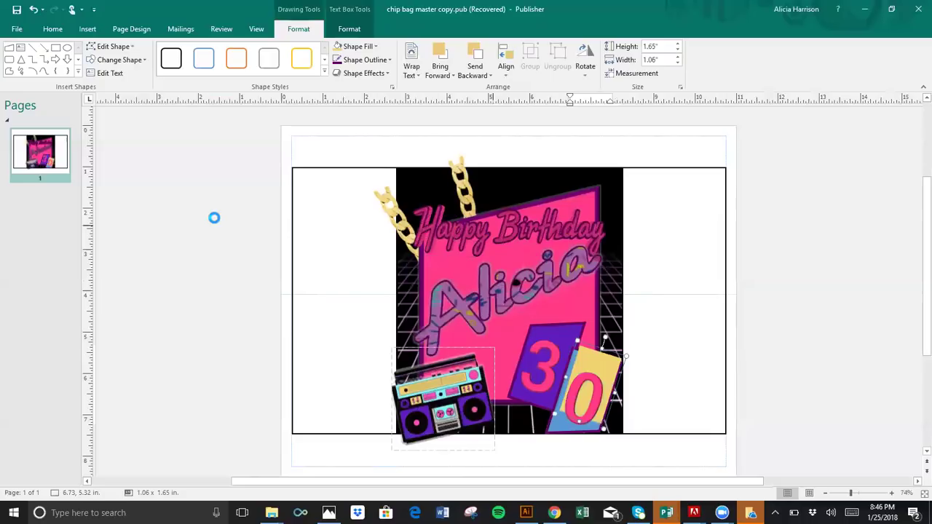
pyautogui.hotkey('ctrl', 'z')
pyautogui.press('Escape')
# Fill the card behind the 0 with the pale yellow sampled from the boombox and clear the selection
pyautogui.click(552, 419)
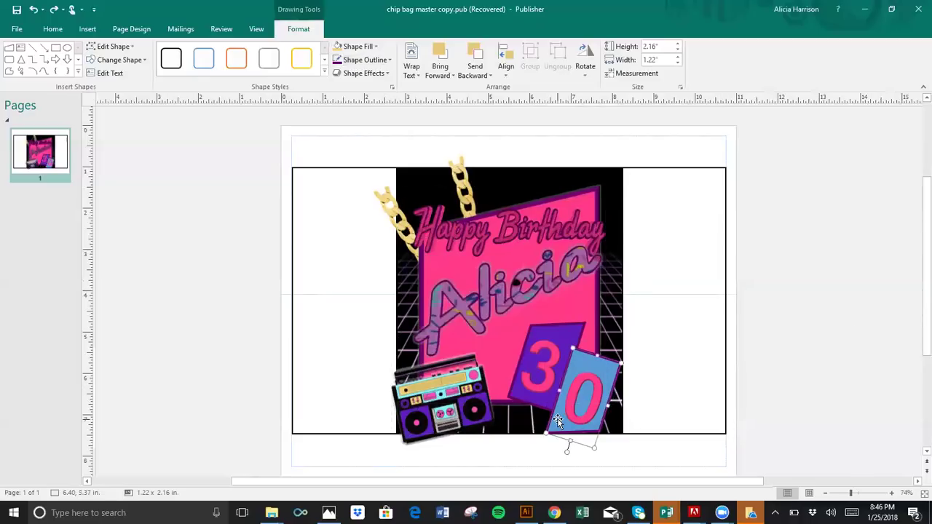
pyautogui.click(357, 47)
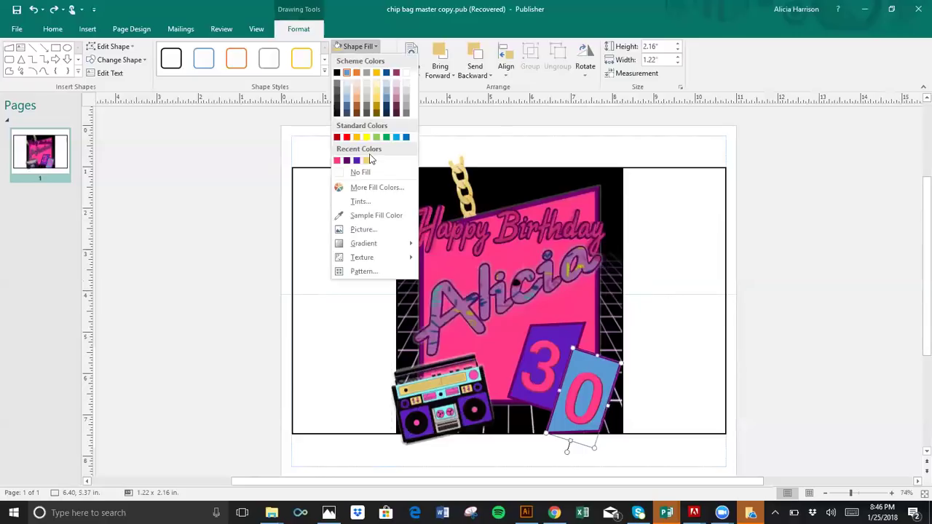
pyautogui.click(364, 216)
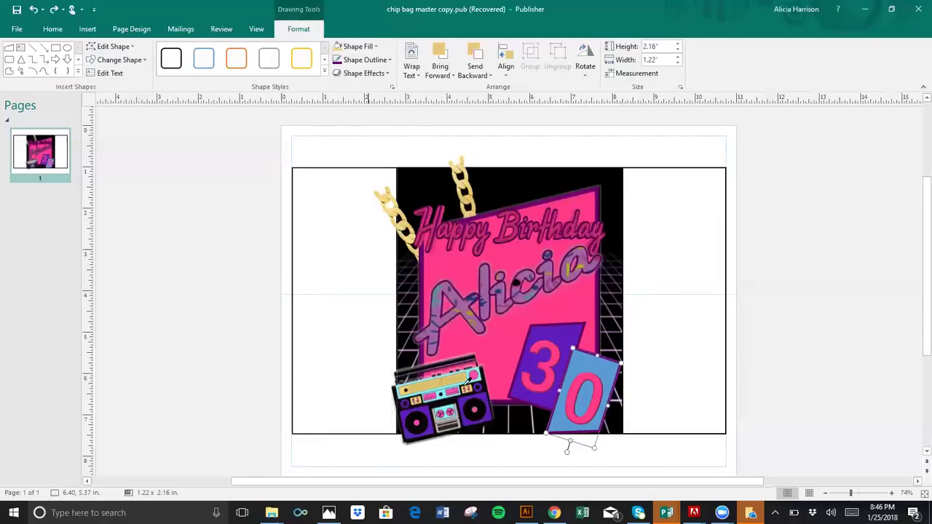
pyautogui.click(466, 387)
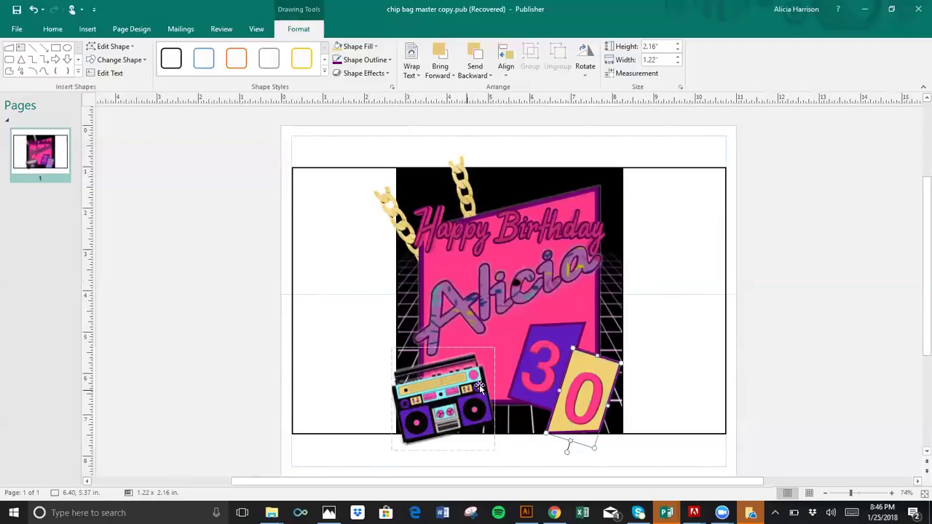
pyautogui.click(806, 315)
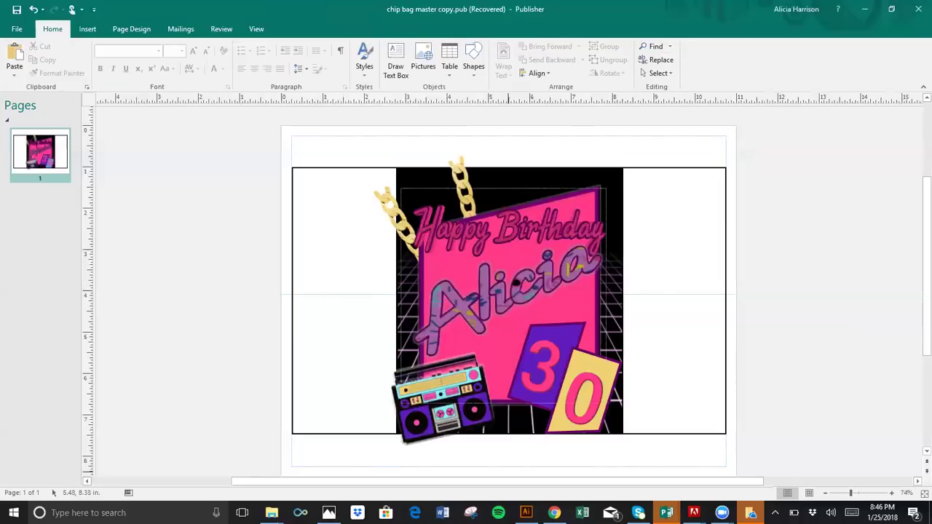
# Insert the heart sunglasses picture, shrink it to about 2.29 in square, and place it over the pink panel's upper-right edge
pyautogui.click(89, 30)
pyautogui.click(114, 61)
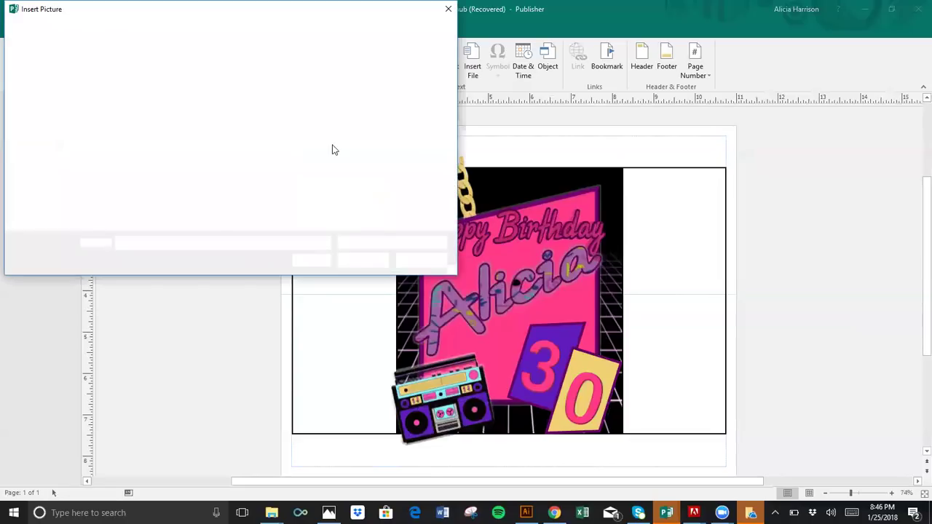
pyautogui.doubleClick(284, 171)
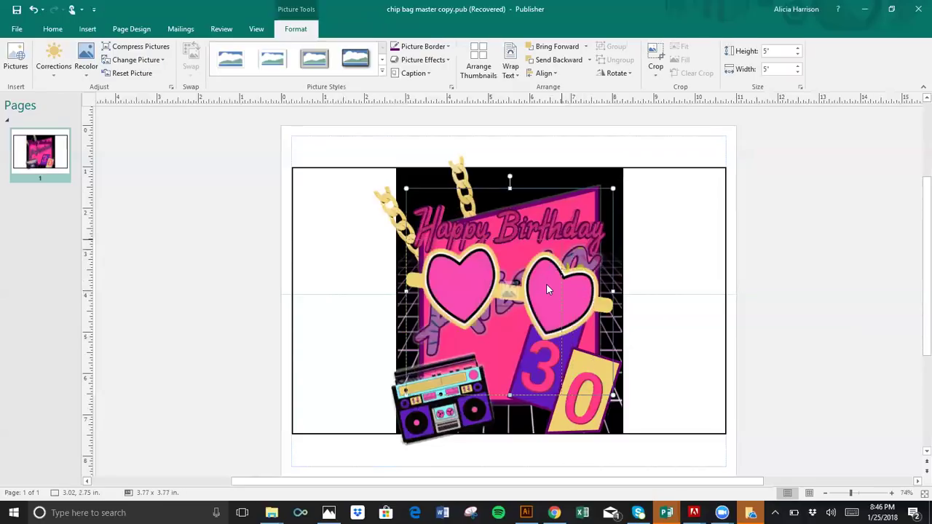
pyautogui.moveTo(546, 283); pyautogui.dragTo(546, 284)
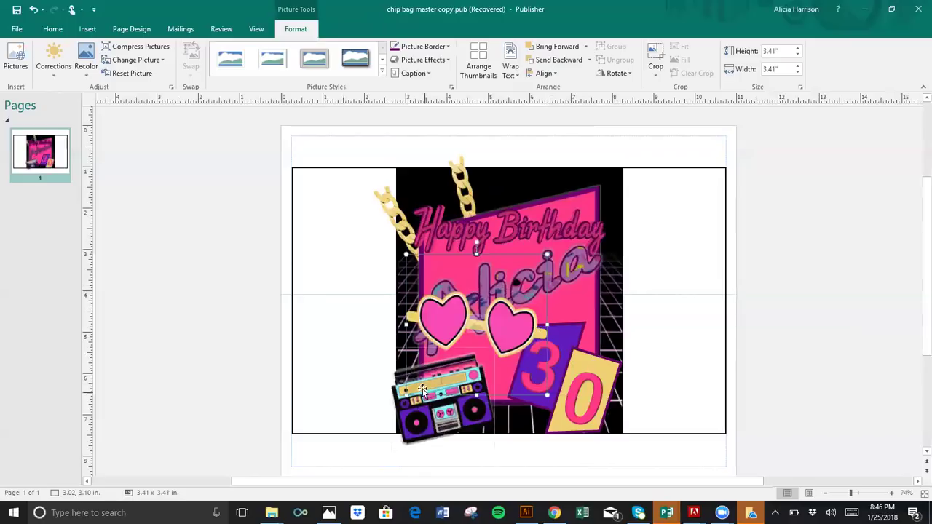
pyautogui.moveTo(406, 396); pyautogui.dragTo(452, 346)
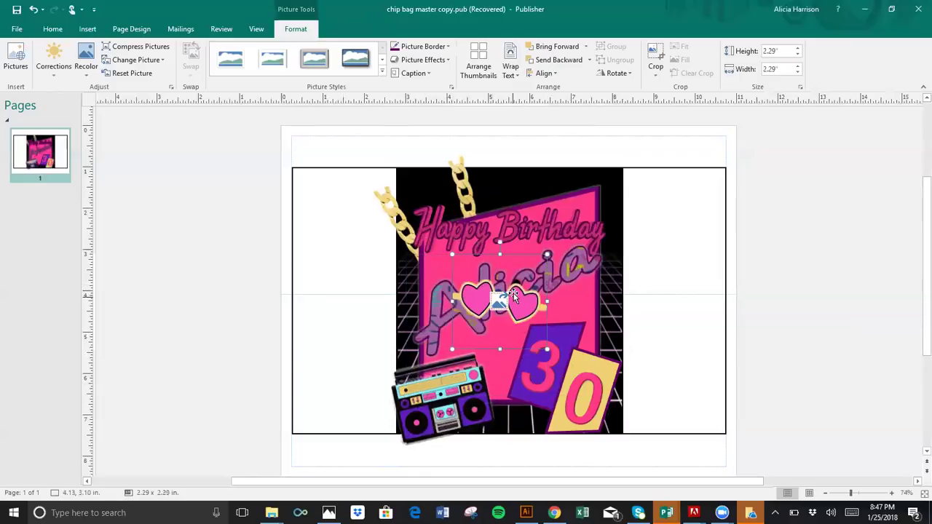
pyautogui.moveTo(527, 277); pyautogui.dragTo(586, 180)
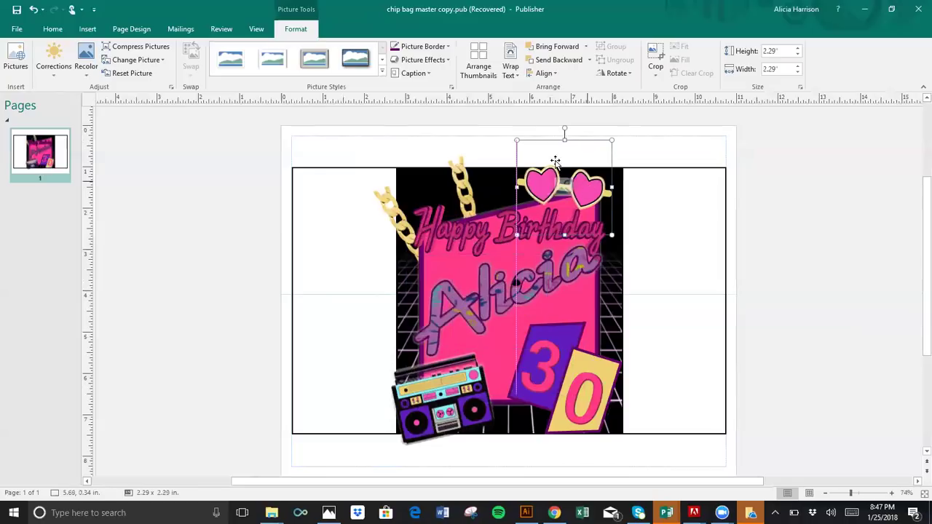
# Apply a dark purple glow from the recent colors to the heart sunglasses picture and clear the selection
pyautogui.click(428, 61)
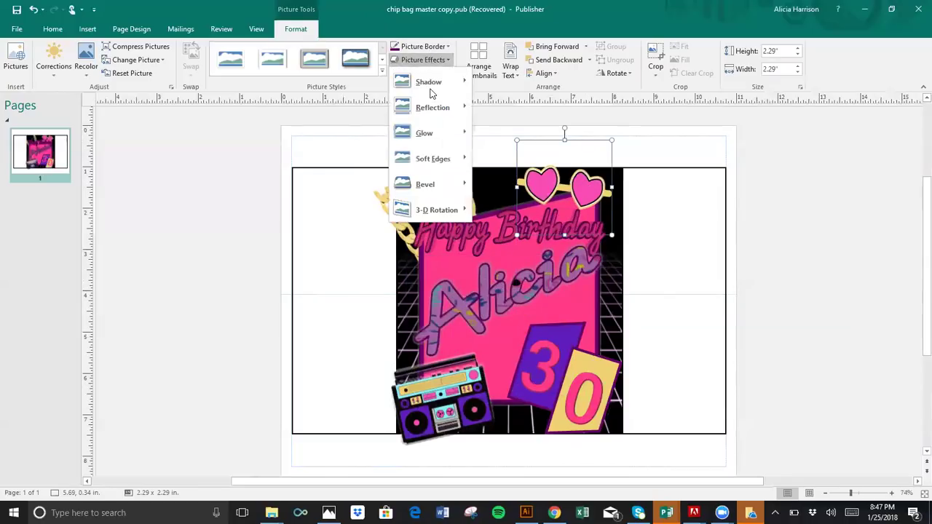
pyautogui.moveTo(445, 129)
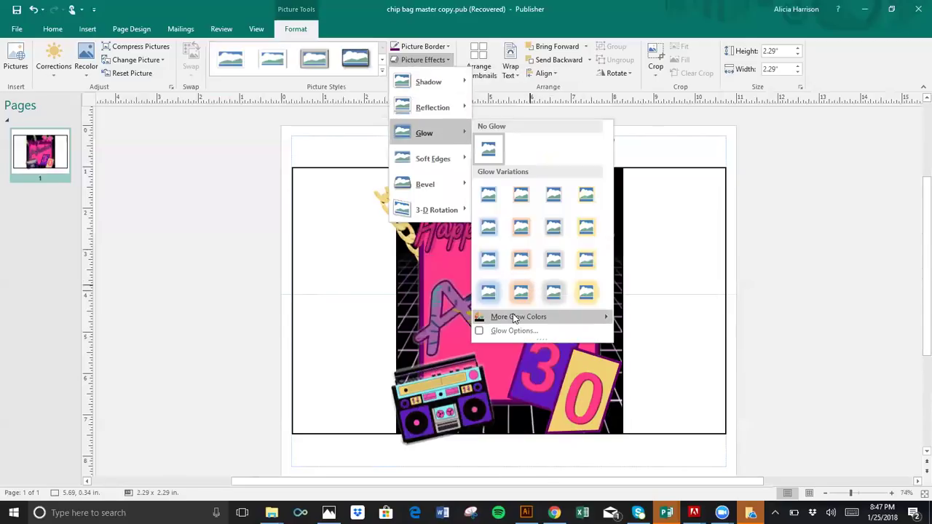
pyautogui.moveTo(514, 317)
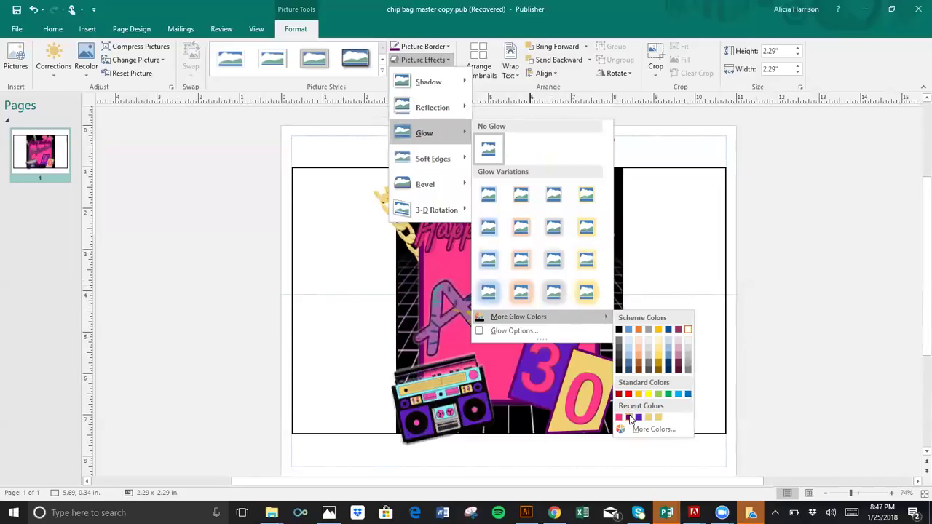
pyautogui.click(721, 318)
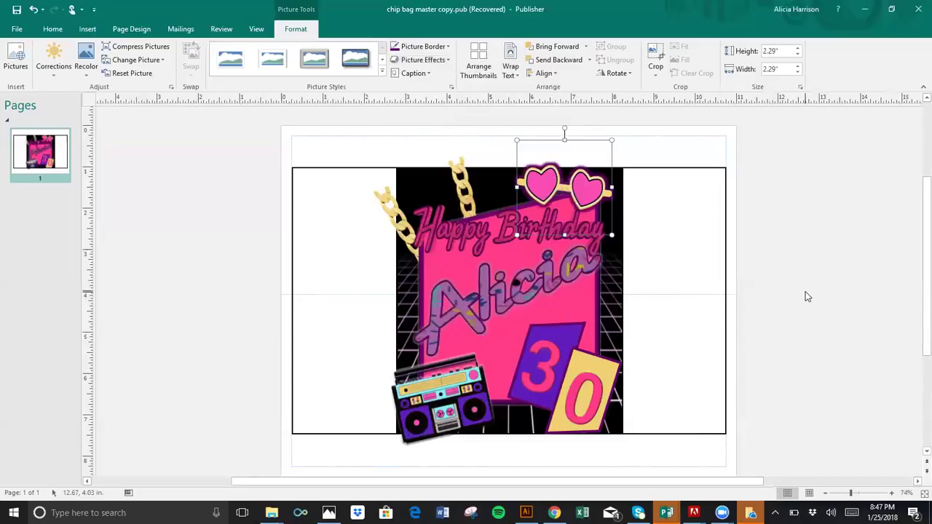
pyautogui.click(673, 252)
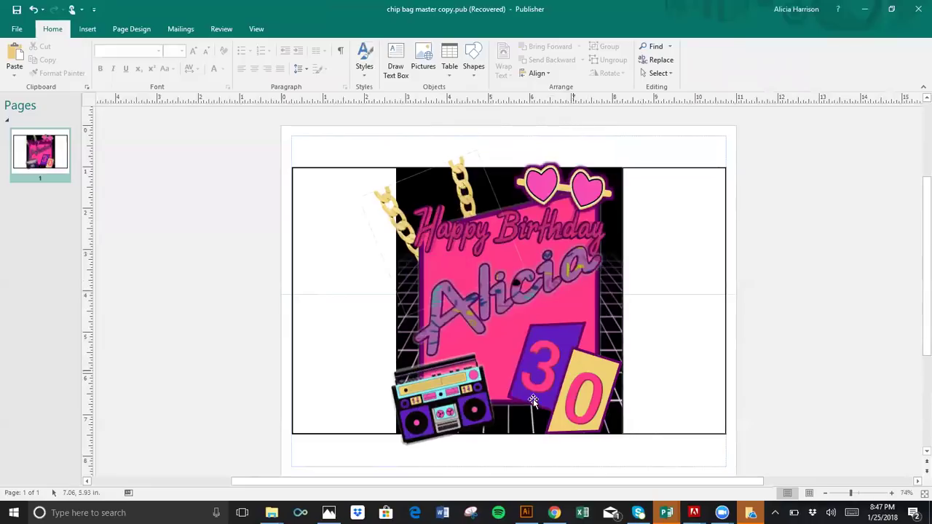
# Group the digits 3 and 0 together with their purple and yellow cards
pyautogui.click(546, 379)
pyautogui.keyDown('shift'); pyautogui.click(577, 385); pyautogui.keyUp('shift')
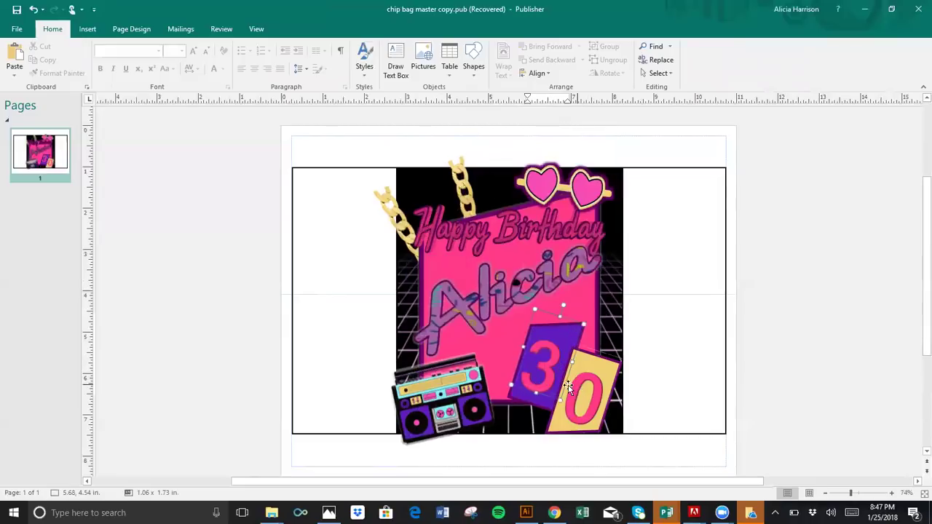
pyautogui.keyDown('shift'); pyautogui.click(535, 402); pyautogui.keyUp('shift')
pyautogui.keyDown('shift'); pyautogui.click(556, 423); pyautogui.keyUp('shift')
pyautogui.click(610, 48)
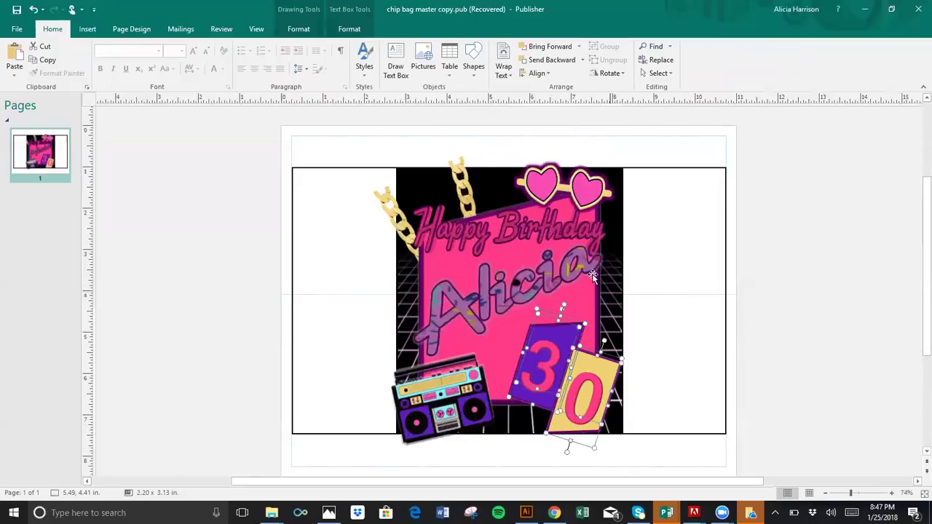
# Apply a dark purple glow from the recent colors to the grouped number cards
pyautogui.click(311, 36)
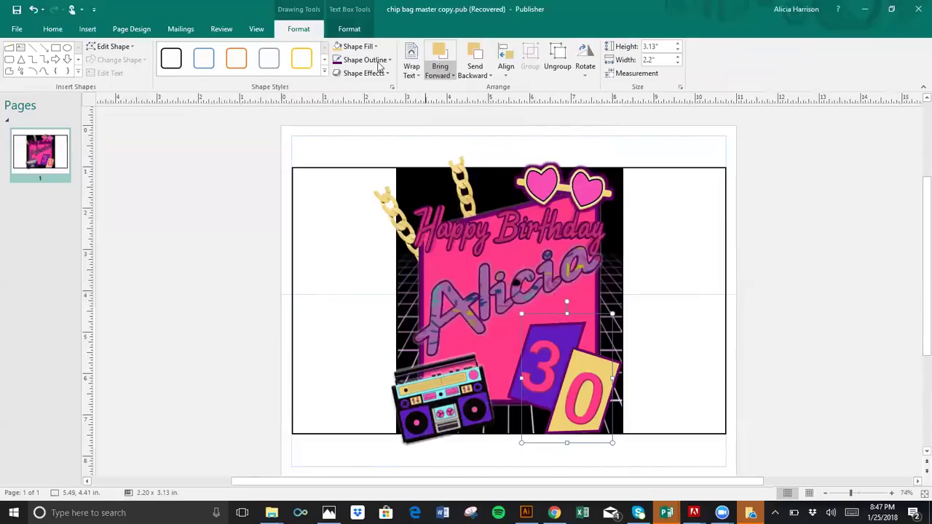
pyautogui.click(366, 73)
pyautogui.moveTo(364, 149)
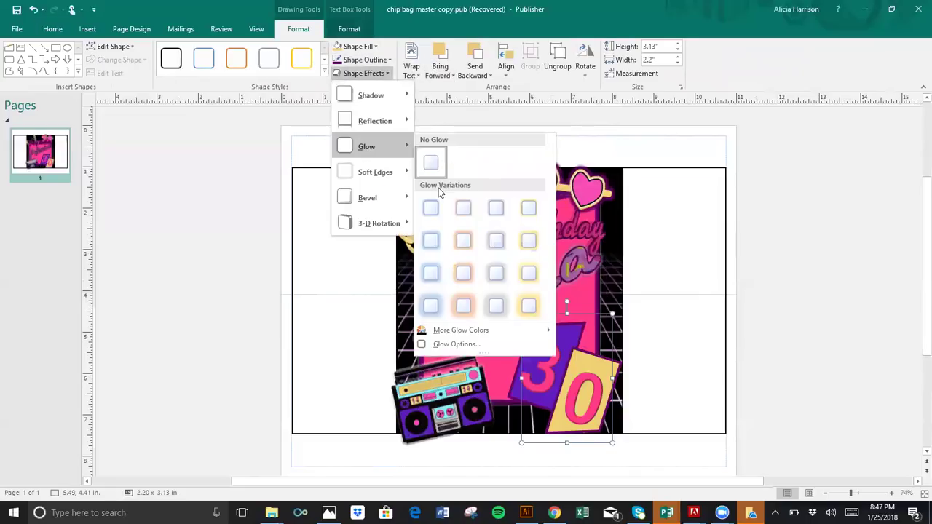
pyautogui.moveTo(551, 332)
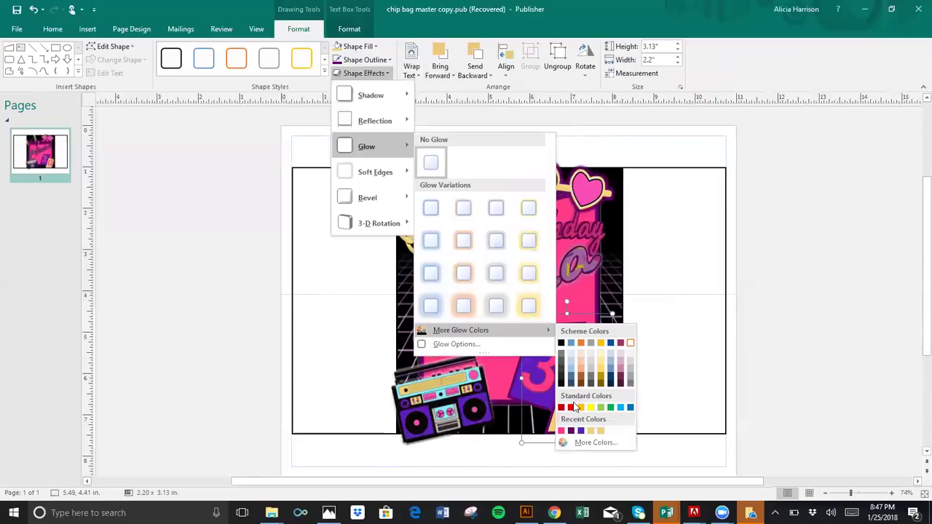
pyautogui.click(570, 431)
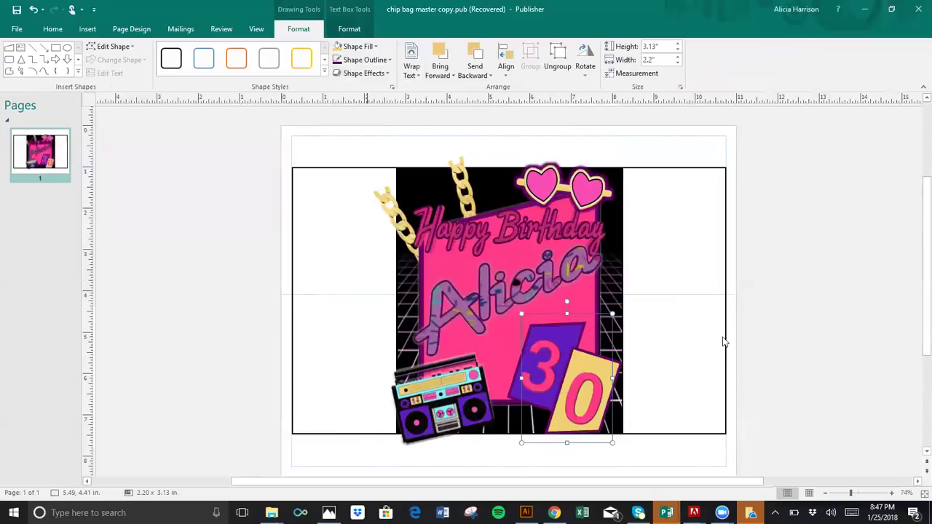
# Change the number card group's glow to the smallest gray variation and clear the selection
pyautogui.click(374, 75)
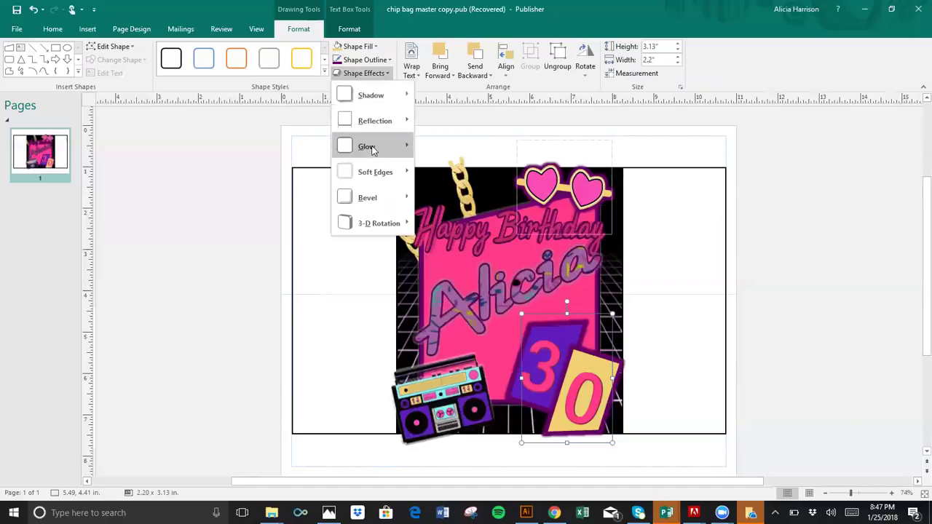
pyautogui.moveTo(372, 147)
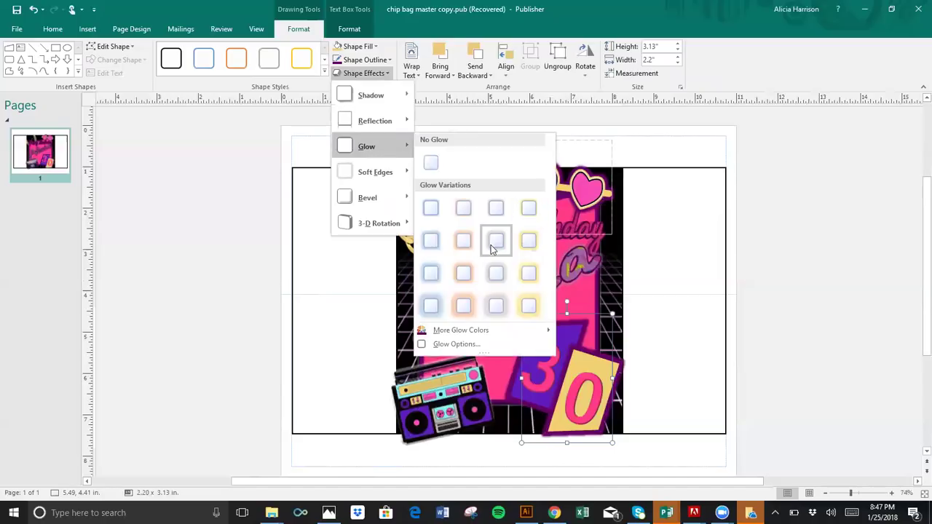
pyautogui.click(495, 210)
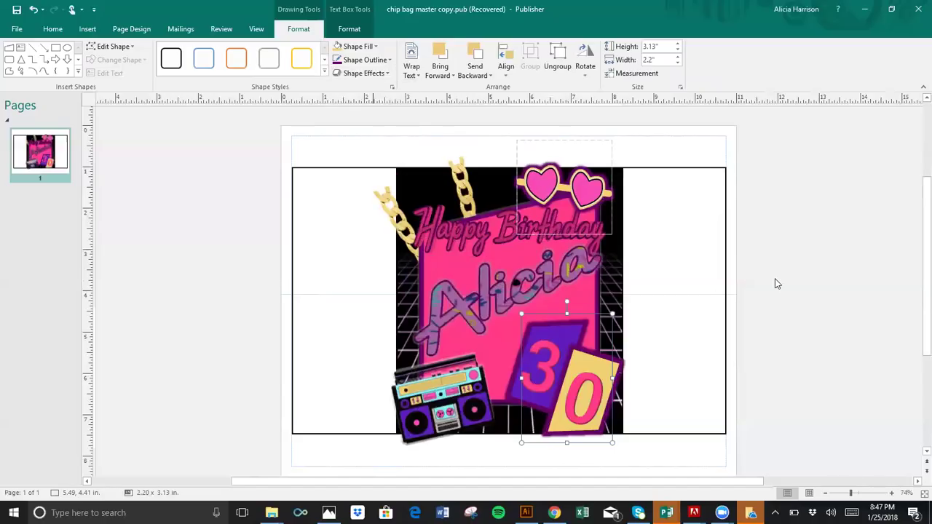
pyautogui.click(793, 279)
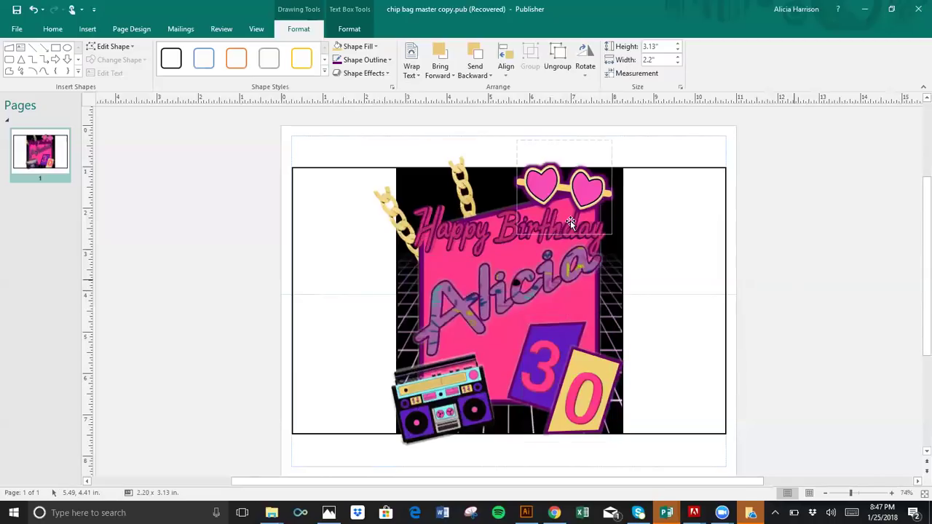
pyautogui.click(522, 308)
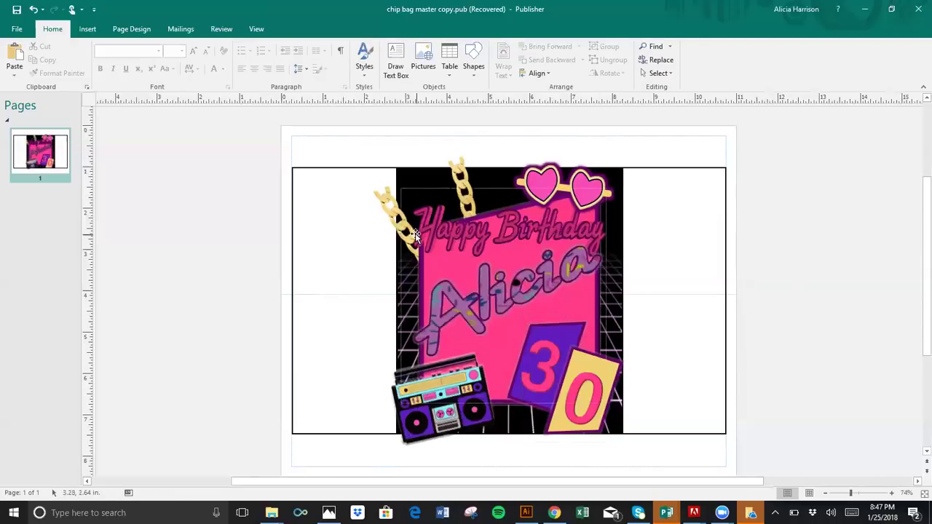
pyautogui.click(570, 299)
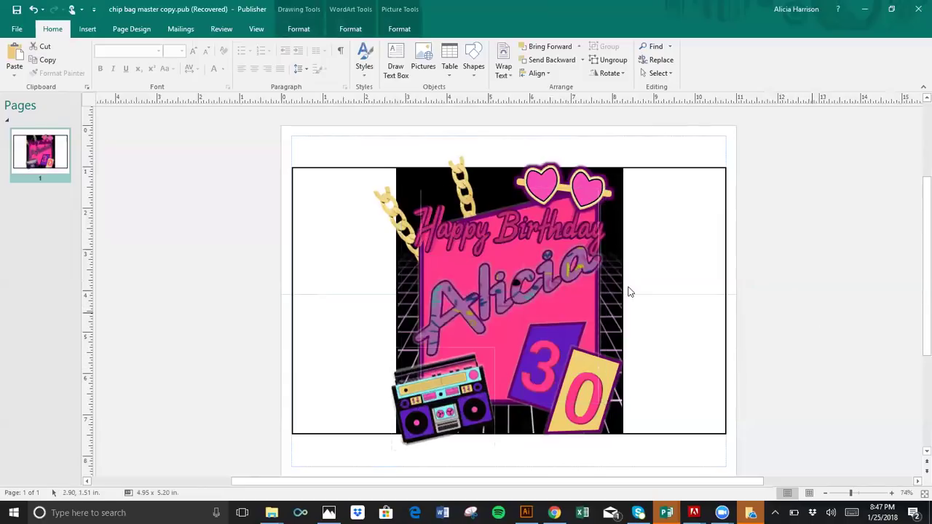
# Insert the squiggle picture named 90s and recolor it with the recent dark purple
pyautogui.click(88, 28)
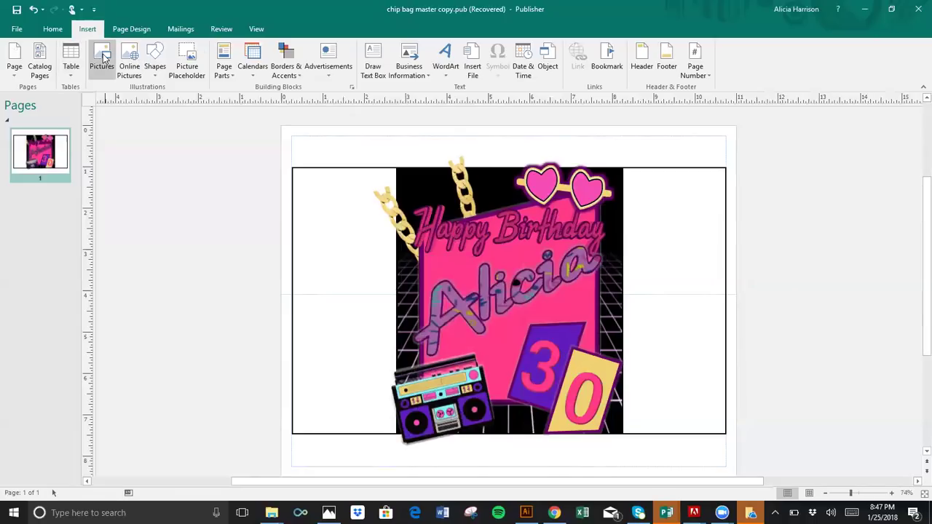
pyautogui.click(103, 58)
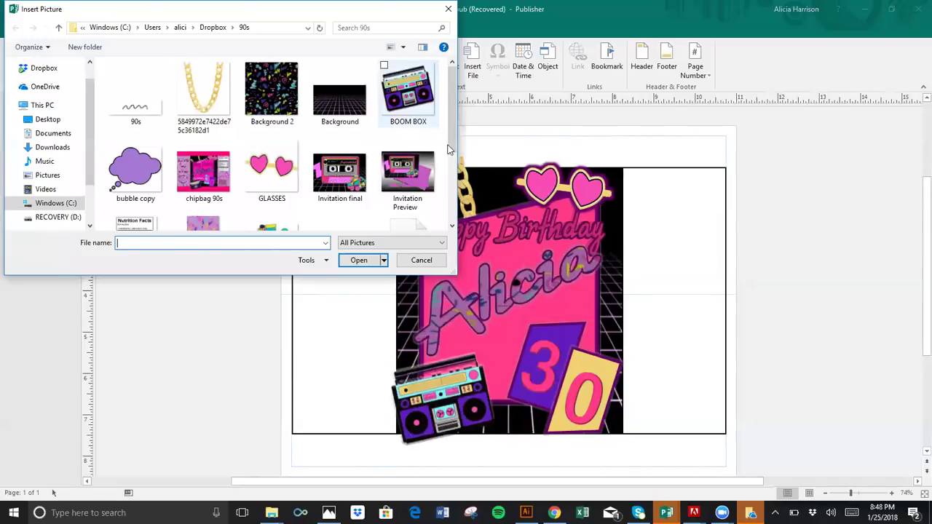
pyautogui.doubleClick(125, 107)
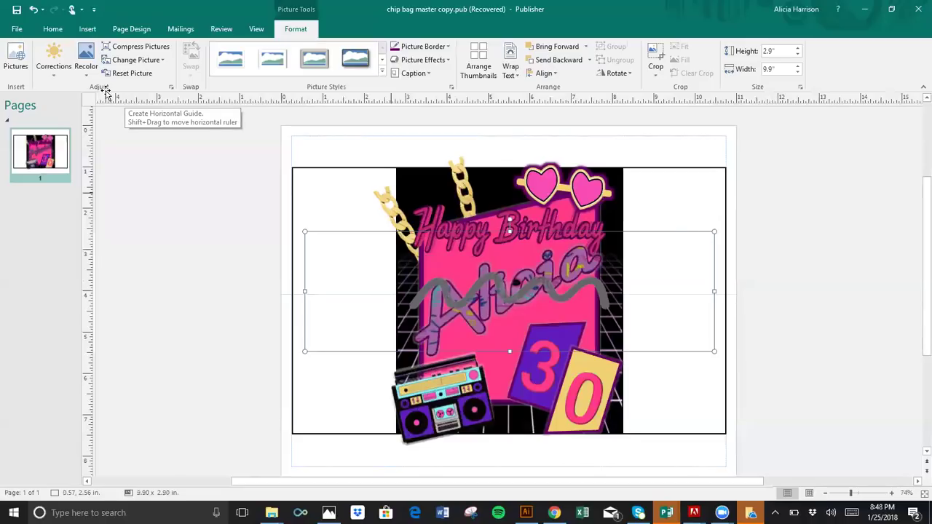
pyautogui.click(85, 73)
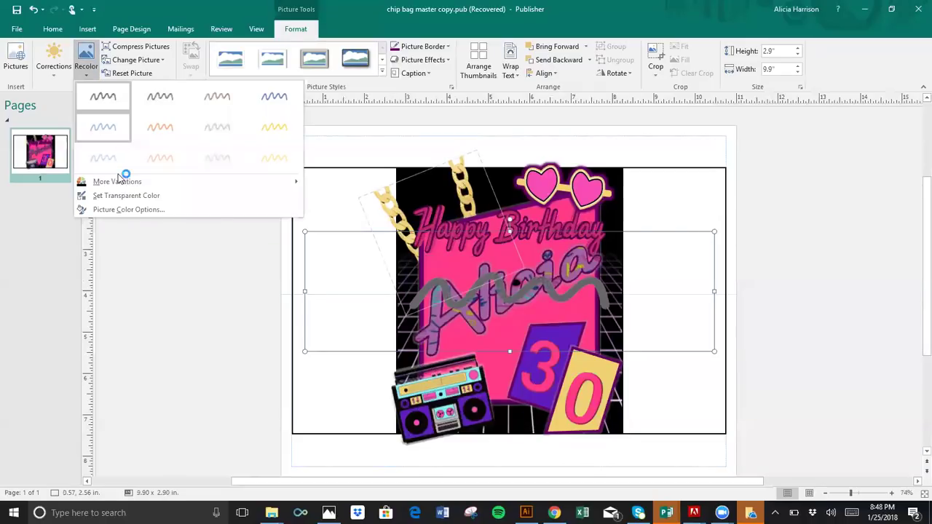
pyautogui.click(120, 183)
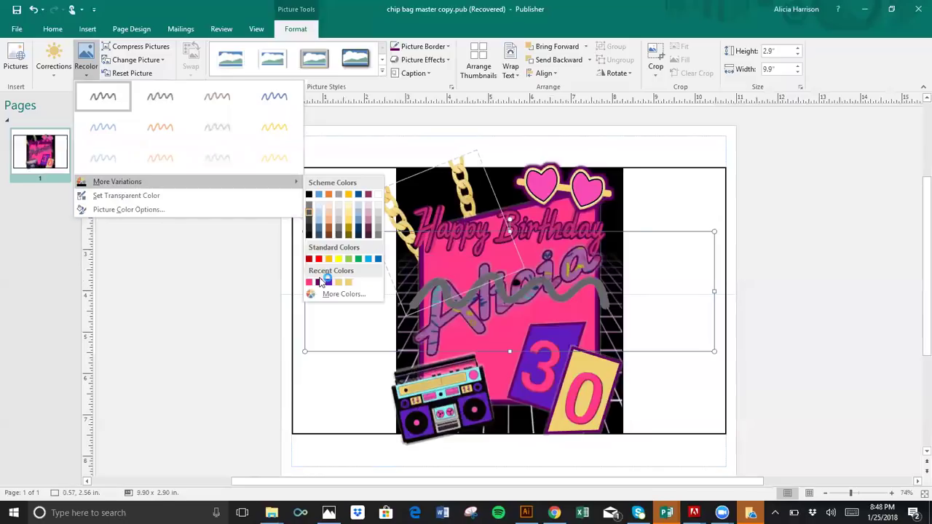
pyautogui.click(318, 282)
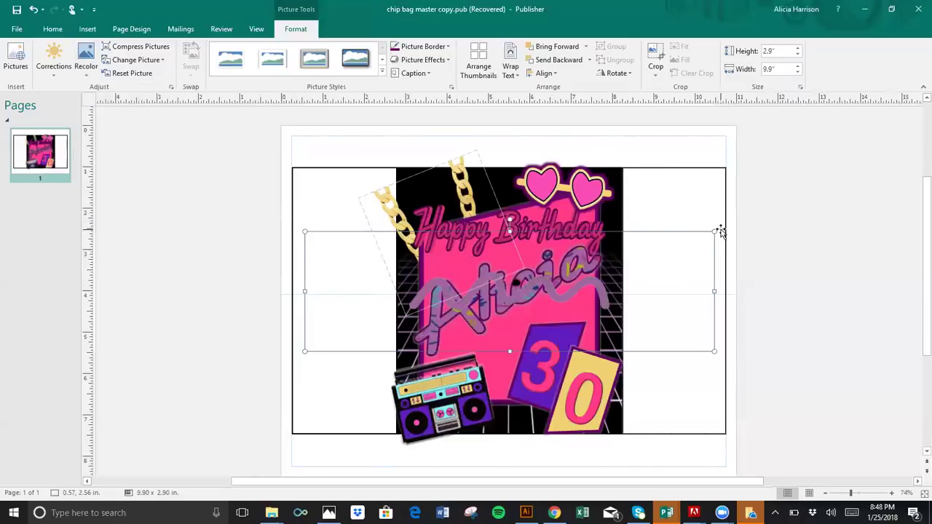
# Shrink the squiggle to about 3.91 by 1.15 in, place it between the name and the 3 card, and tilt it counterclockwise
pyautogui.moveTo(715, 231)
pyautogui.mouseDown()
pyautogui.moveTo(441, 323)
pyautogui.moveTo(463, 312)
pyautogui.mouseUp()
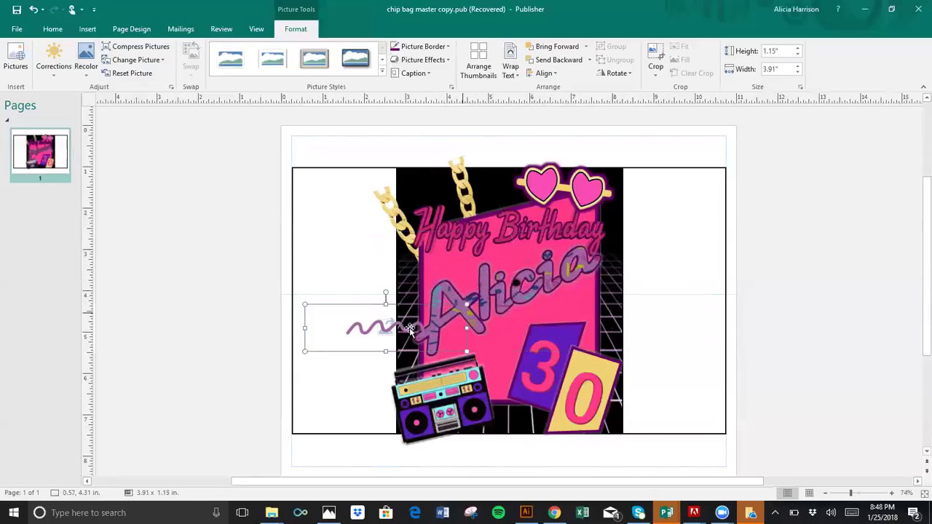
pyautogui.moveTo(466, 339); pyautogui.dragTo(652, 295)
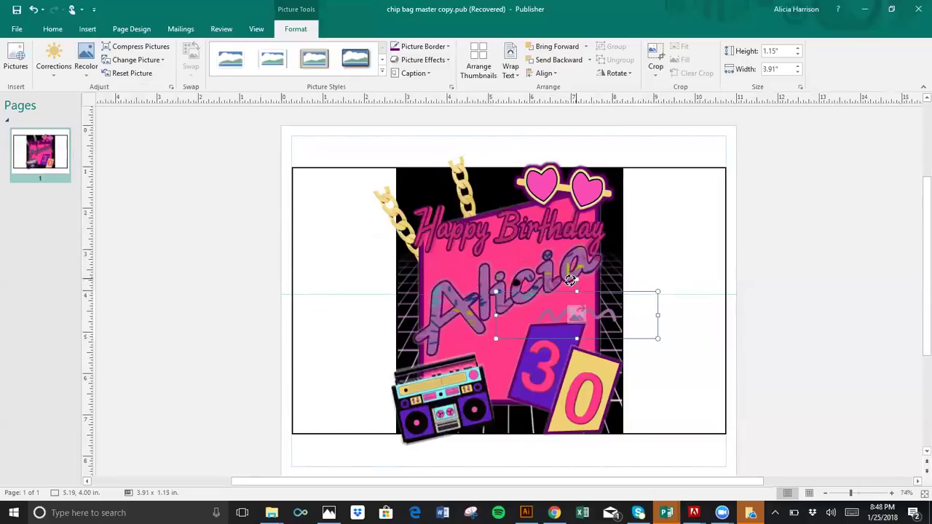
pyautogui.moveTo(570, 280); pyautogui.dragTo(579, 312)
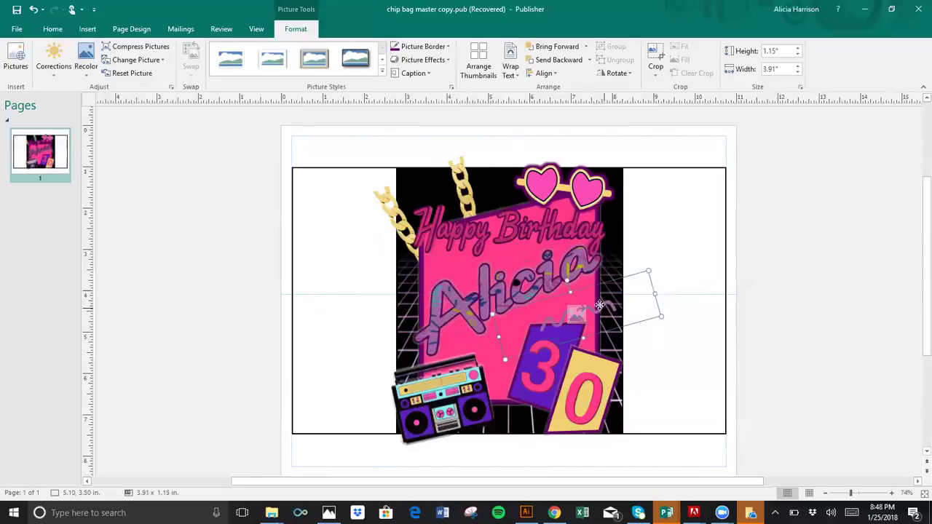
pyautogui.moveTo(597, 298); pyautogui.dragTo(598, 297)
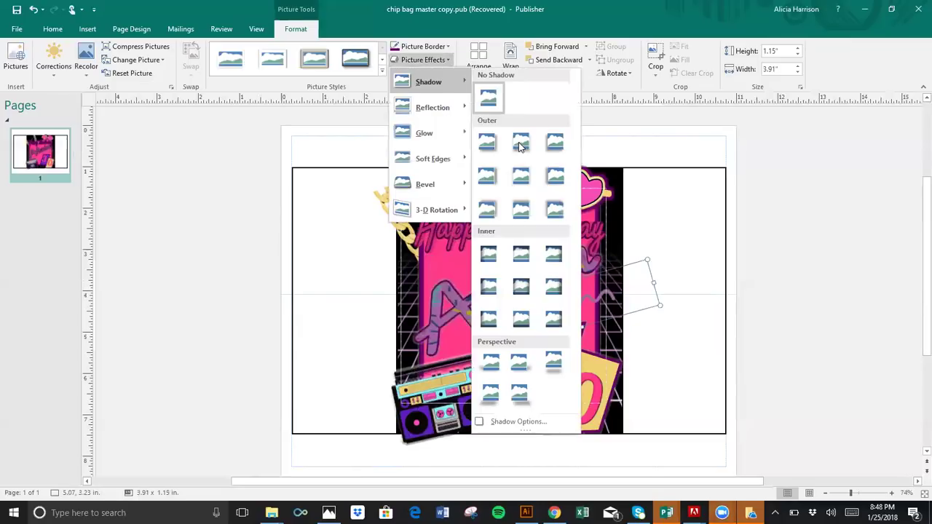
# Try an outer shadow on the squiggle and replace it with a perspective shadow cast below
pyautogui.click(520, 143)
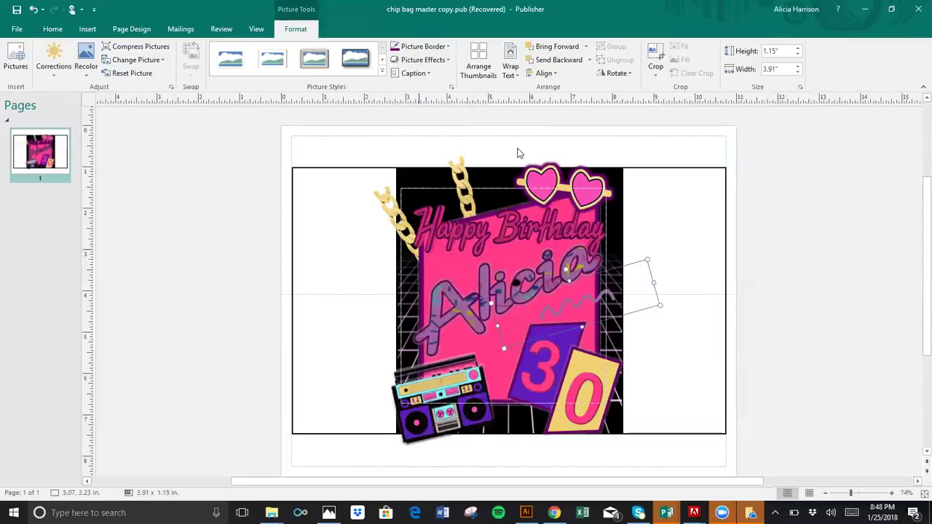
pyautogui.click(445, 48)
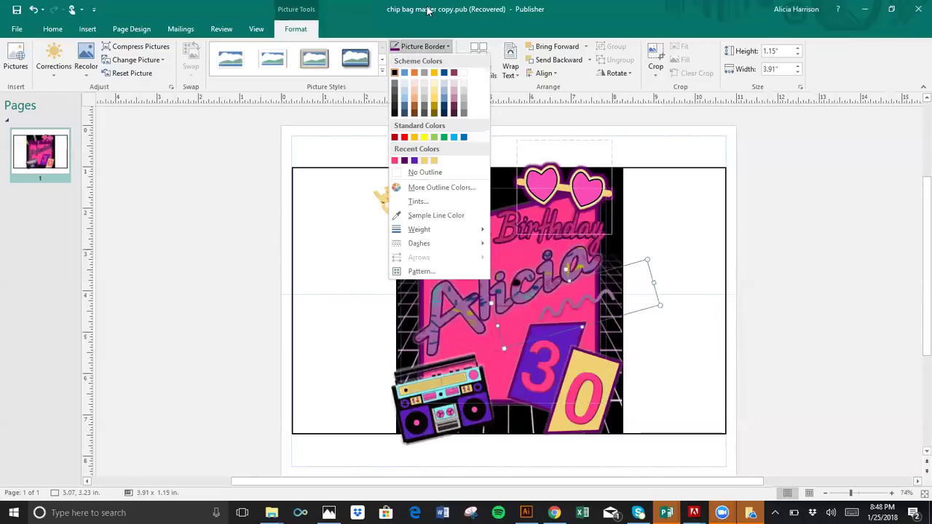
pyautogui.click(440, 62)
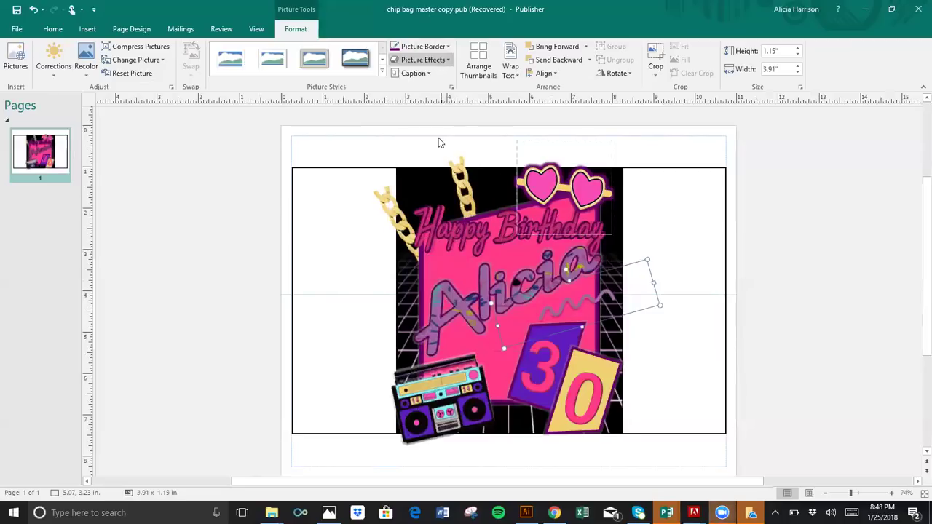
pyautogui.press('Return')
pyautogui.moveTo(445, 85)
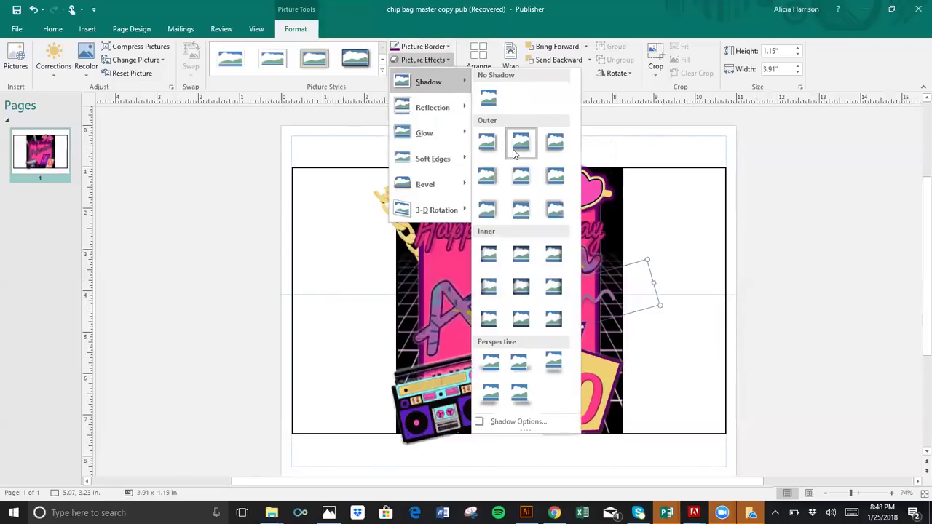
pyautogui.click(492, 397)
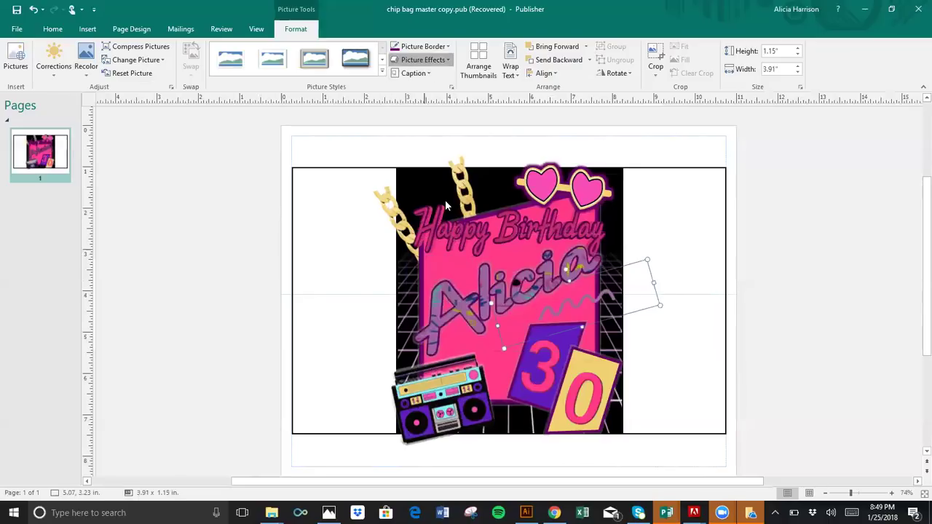
# Replace the squiggle's perspective shadow with the outer shadow preset that falls straight below it
pyautogui.click(423, 60)
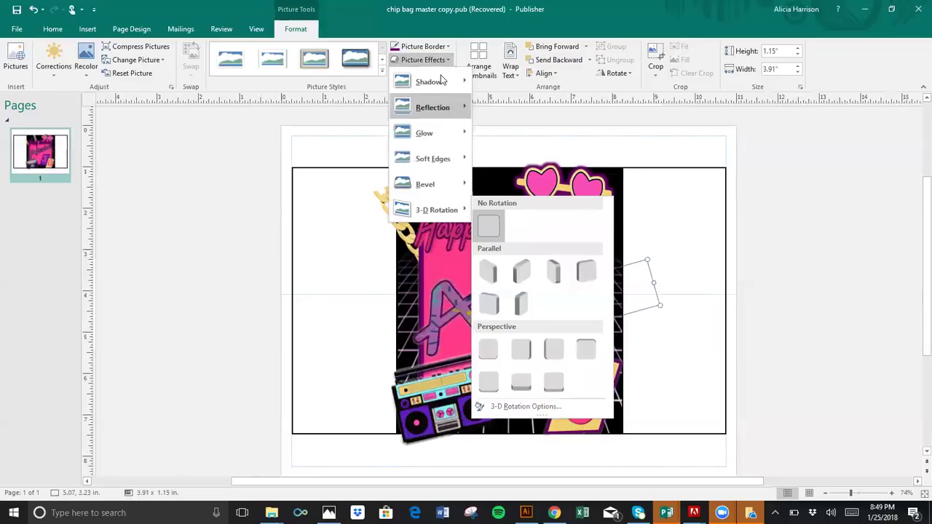
pyautogui.moveTo(440, 107)
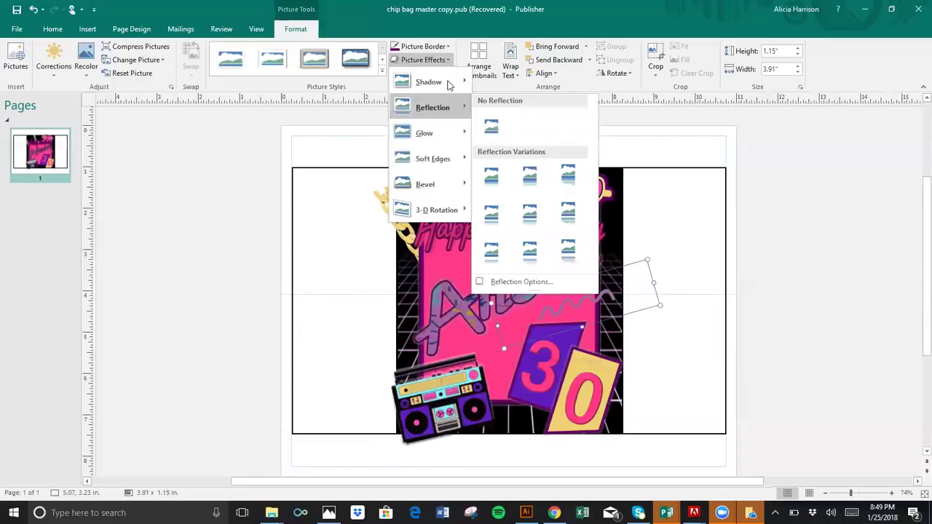
pyautogui.moveTo(449, 83)
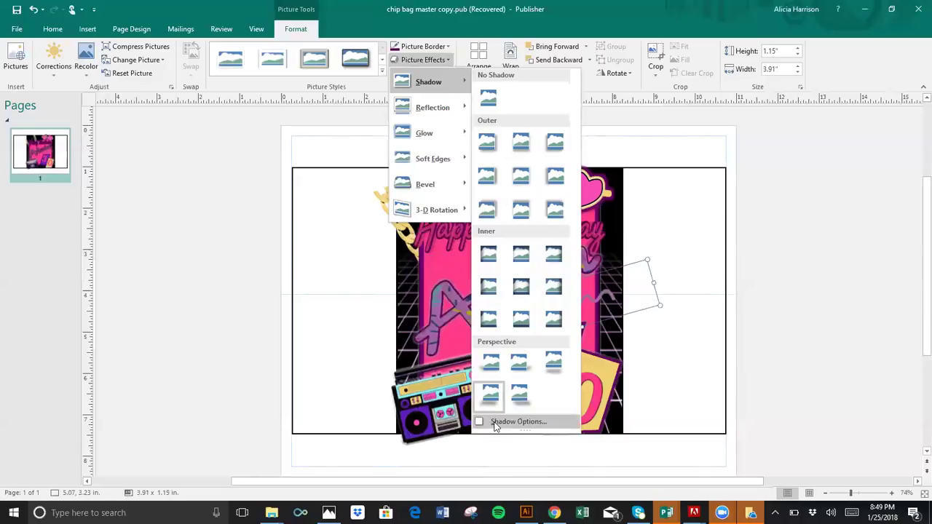
pyautogui.click(518, 151)
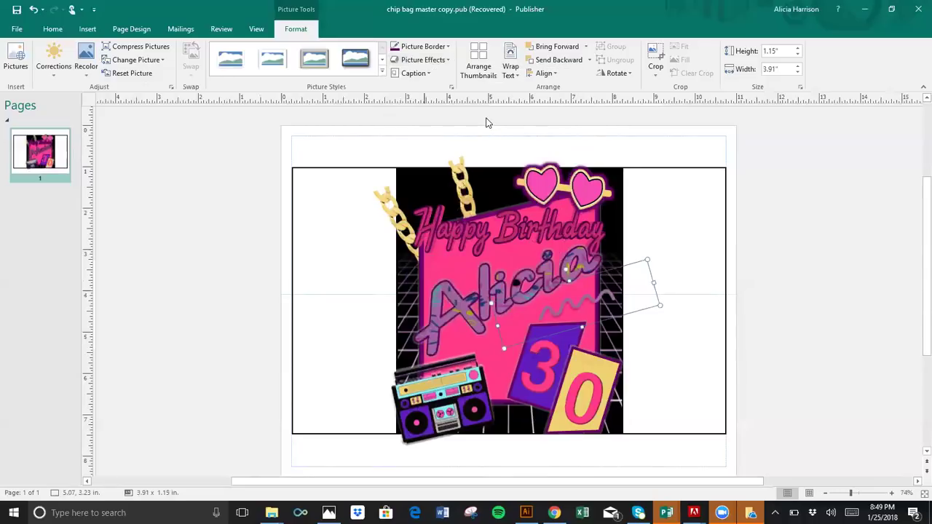
# Customize the squiggle's shadow with a white color and a distance of 36 pt
pyautogui.click(431, 59)
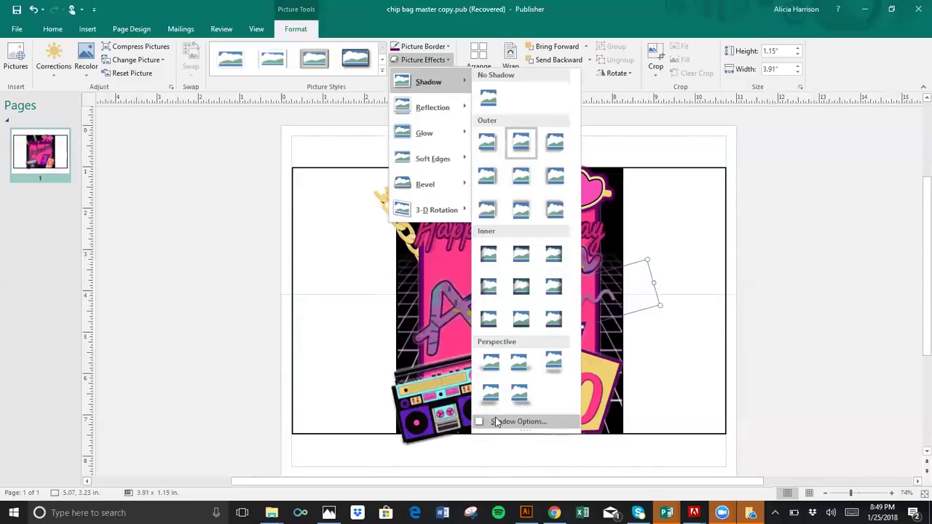
pyautogui.click(494, 419)
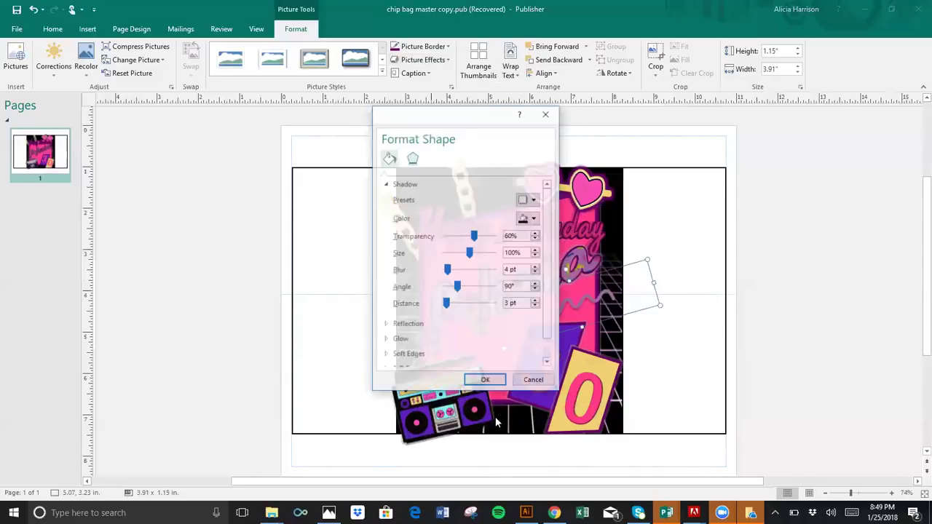
pyautogui.click(533, 219)
pyautogui.click(590, 265)
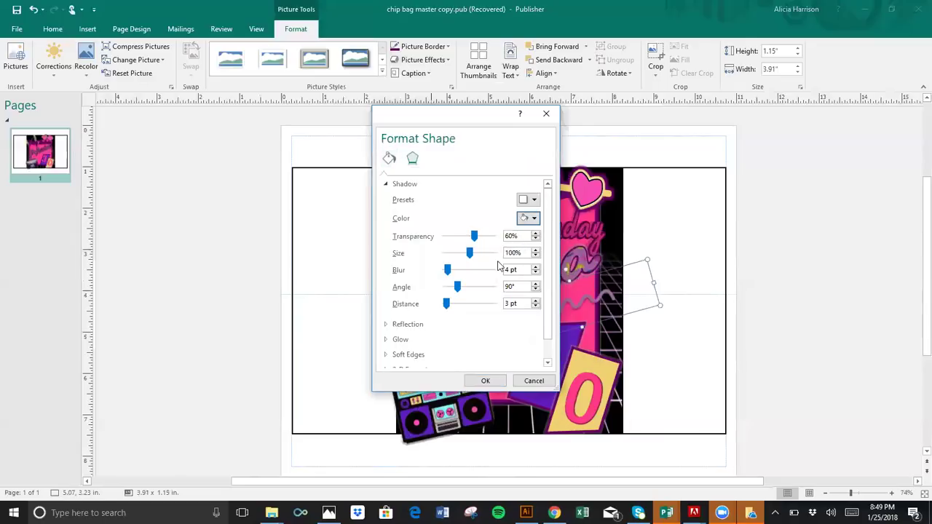
pyautogui.moveTo(446, 307); pyautogui.dragTo(453, 306)
pyautogui.click(483, 382)
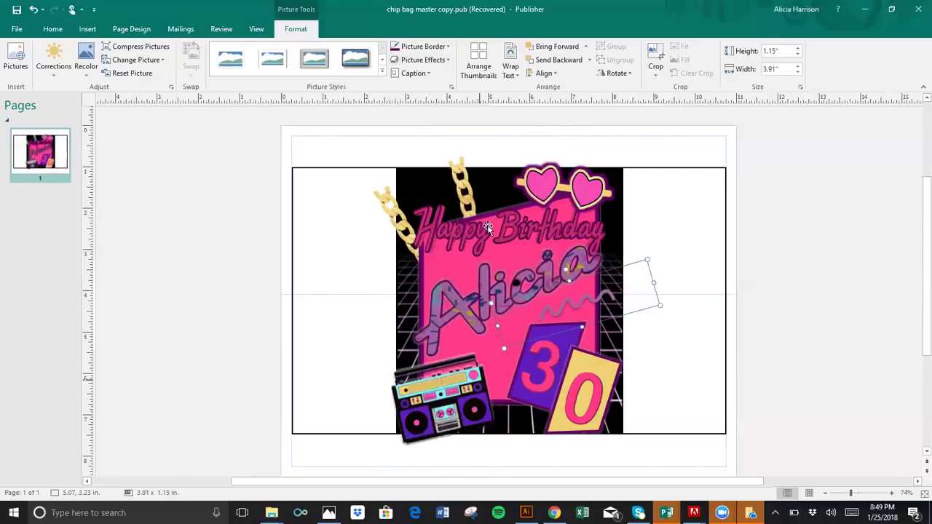
# Reduce the squiggle's shadow distance to 14 pt
pyautogui.click(432, 62)
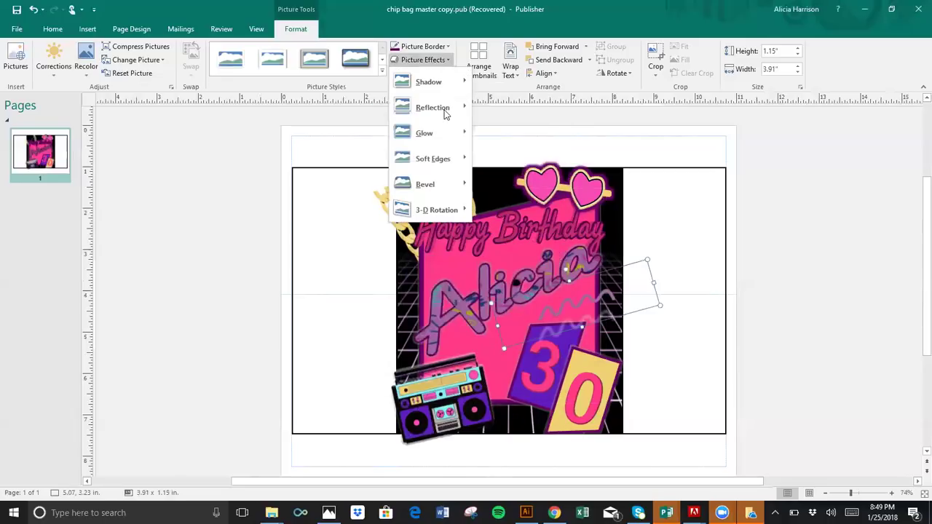
pyautogui.moveTo(444, 94)
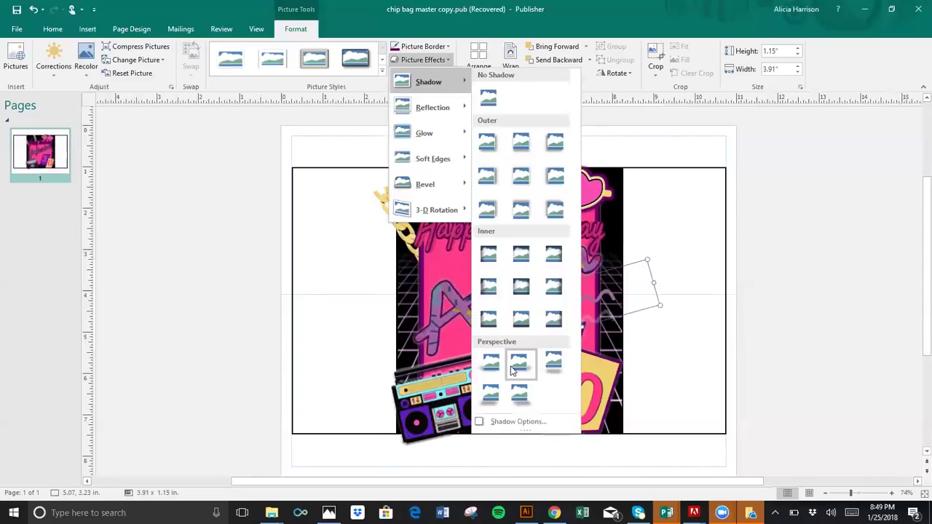
pyautogui.click(503, 327)
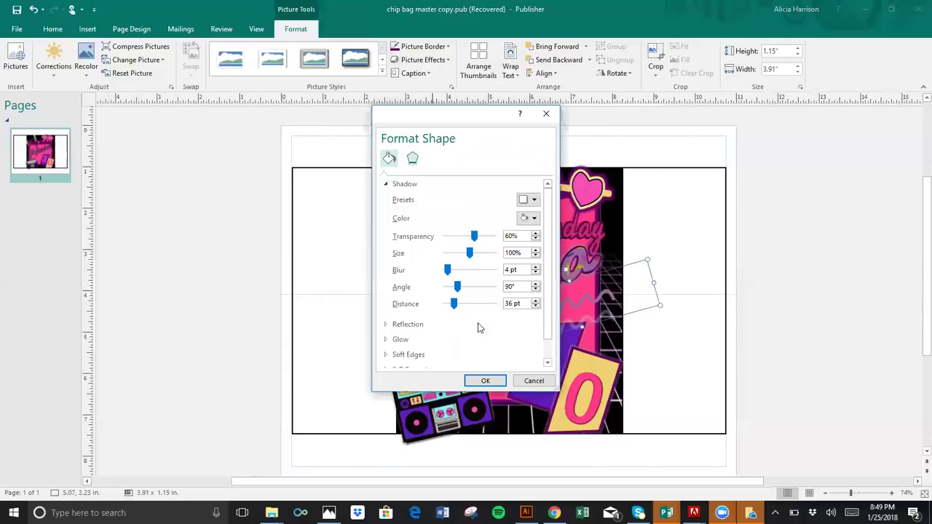
pyautogui.moveTo(450, 306); pyautogui.dragTo(448, 308)
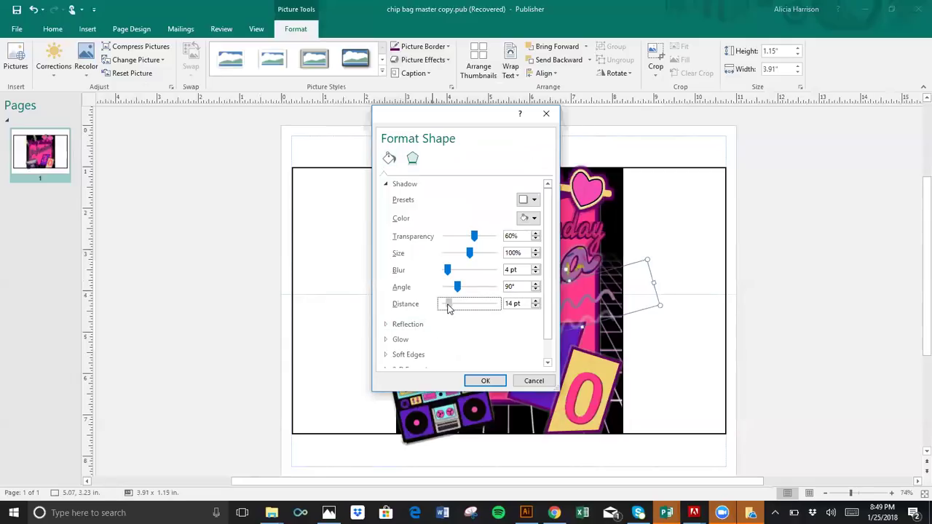
pyautogui.click(483, 380)
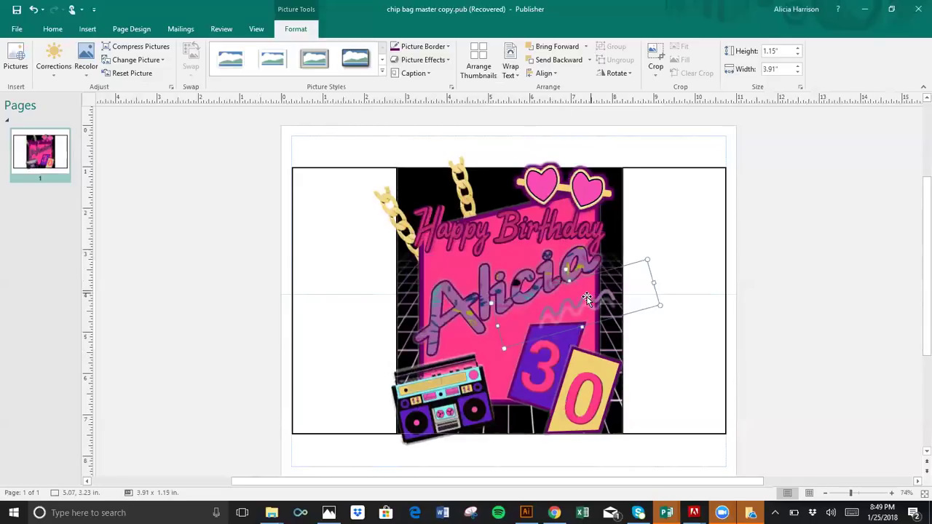
# Try recoloring the squiggle with the brighter recent purple and a slightly darker custom shade of it
pyautogui.click(82, 73)
pyautogui.moveTo(120, 186)
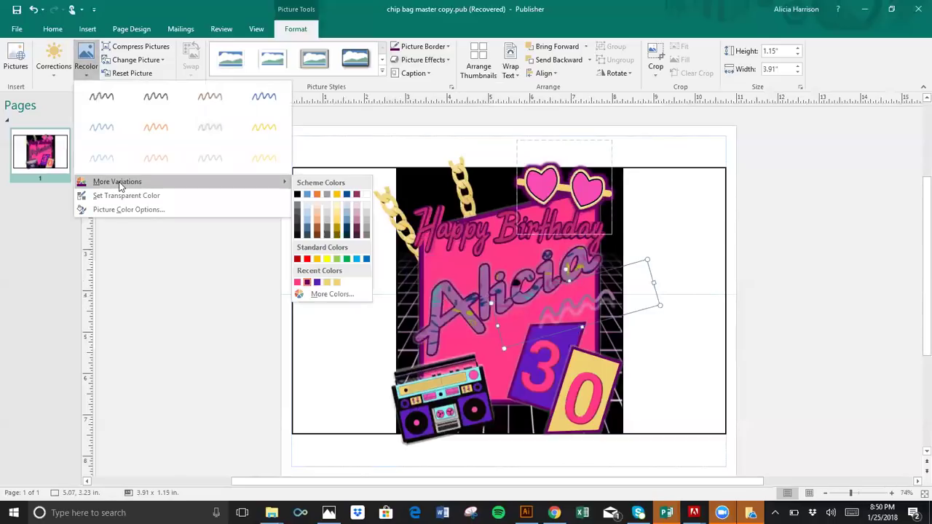
pyautogui.click(435, 322)
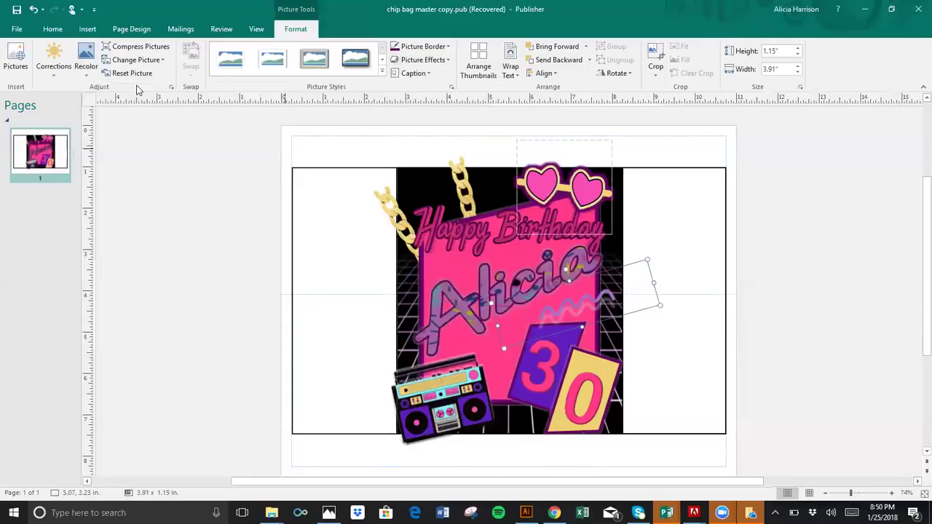
pyautogui.click(85, 71)
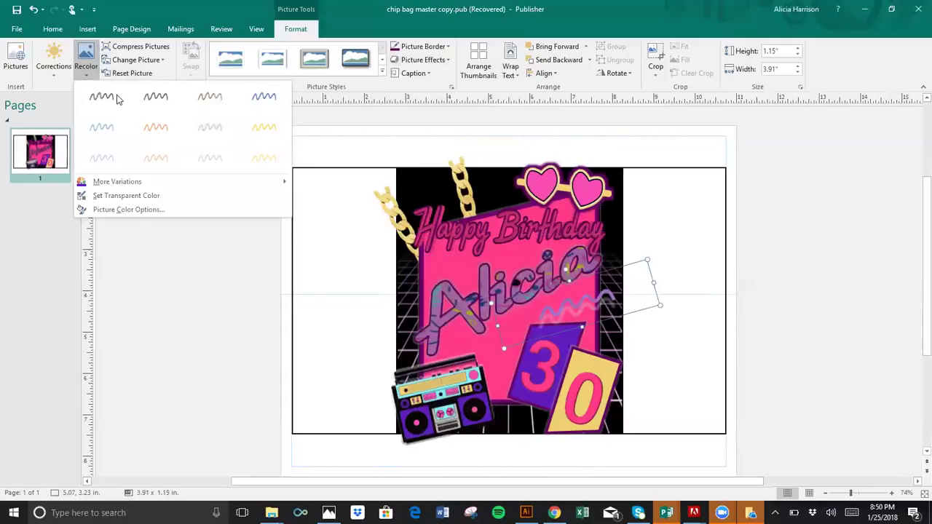
pyautogui.moveTo(179, 178)
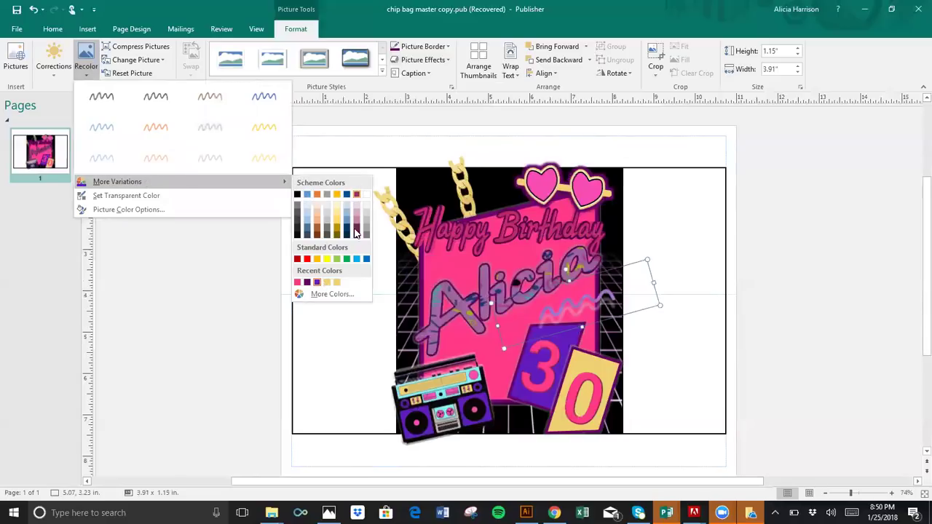
pyautogui.click(419, 275)
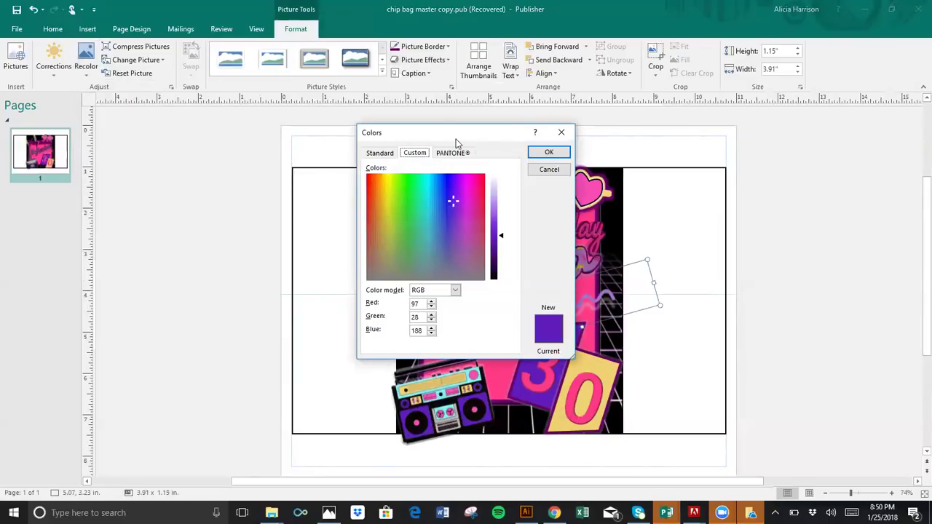
pyautogui.click(496, 246)
pyautogui.click(549, 152)
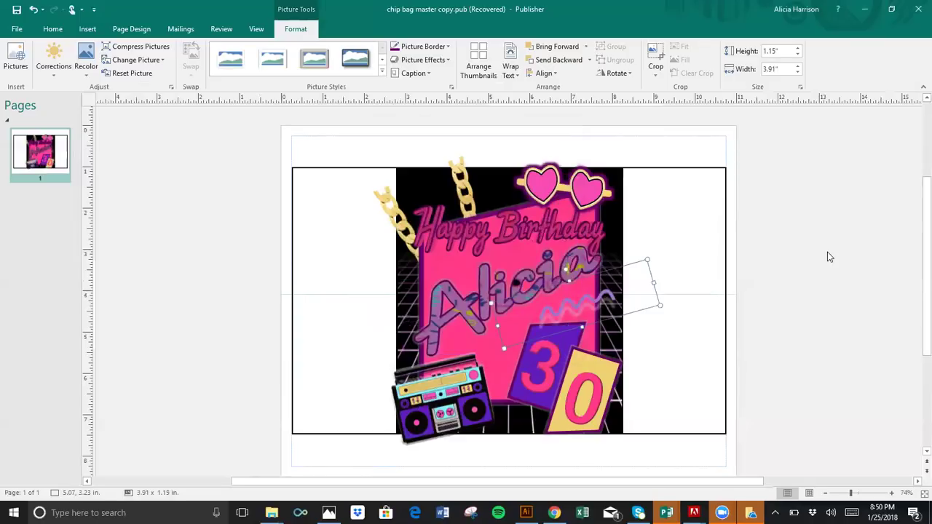
# Recolor the squiggle with another recent purple and clear the selection
pyautogui.click(88, 79)
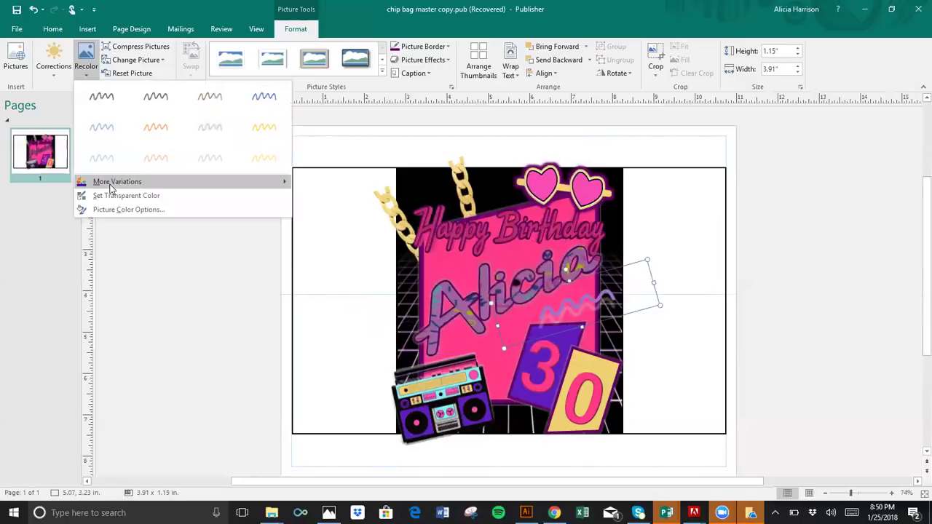
pyautogui.moveTo(109, 182)
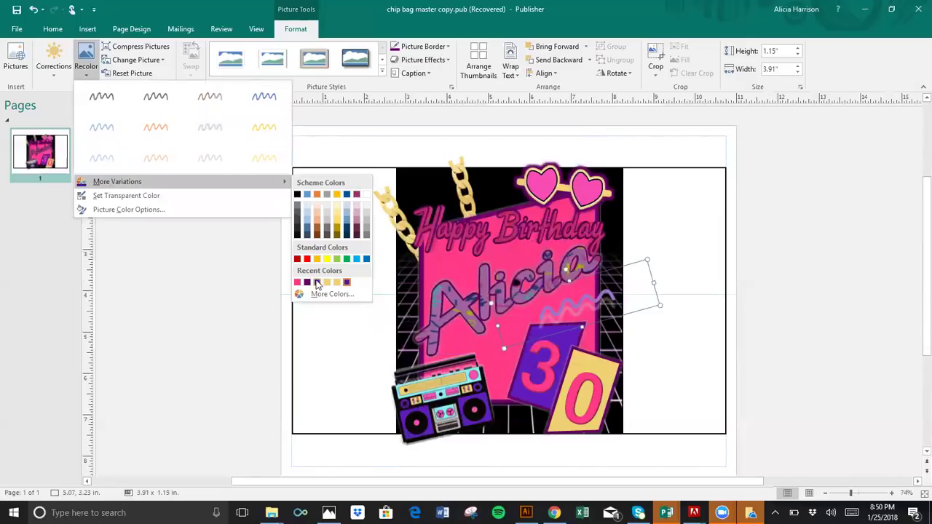
pyautogui.click(380, 306)
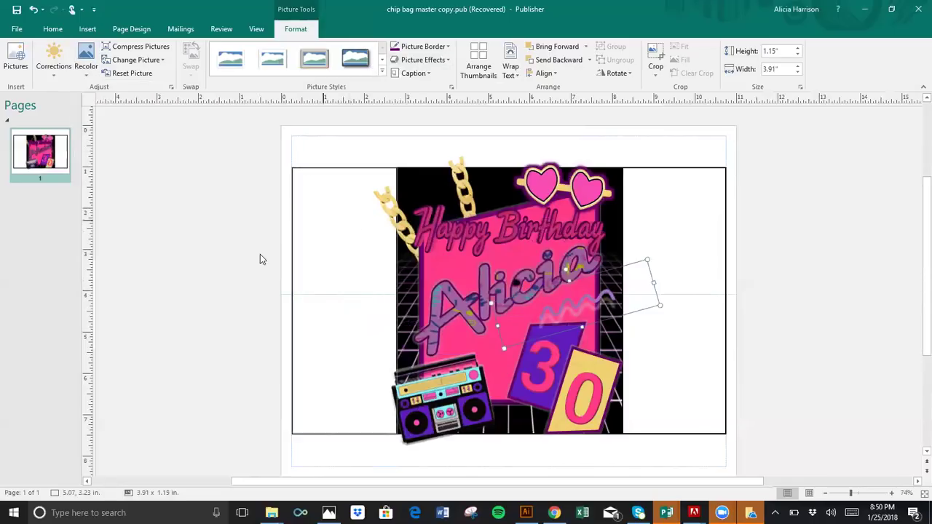
pyautogui.click(178, 291)
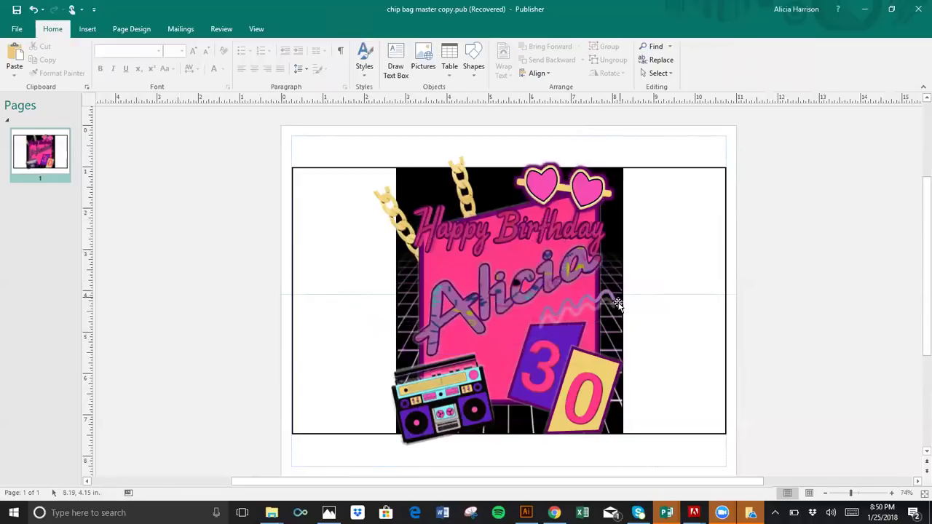
pyautogui.click(594, 300)
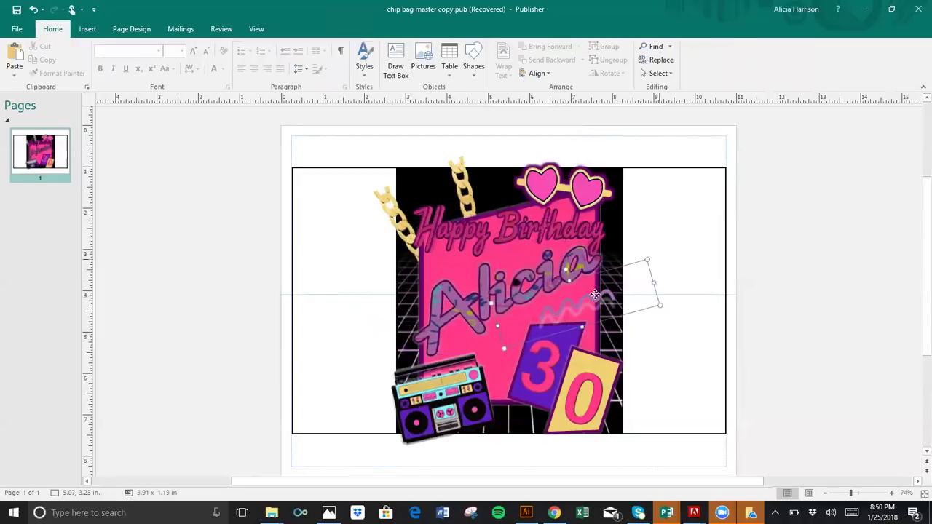
pyautogui.moveTo(595, 294); pyautogui.dragTo(759, 312)
pyautogui.click(763, 318)
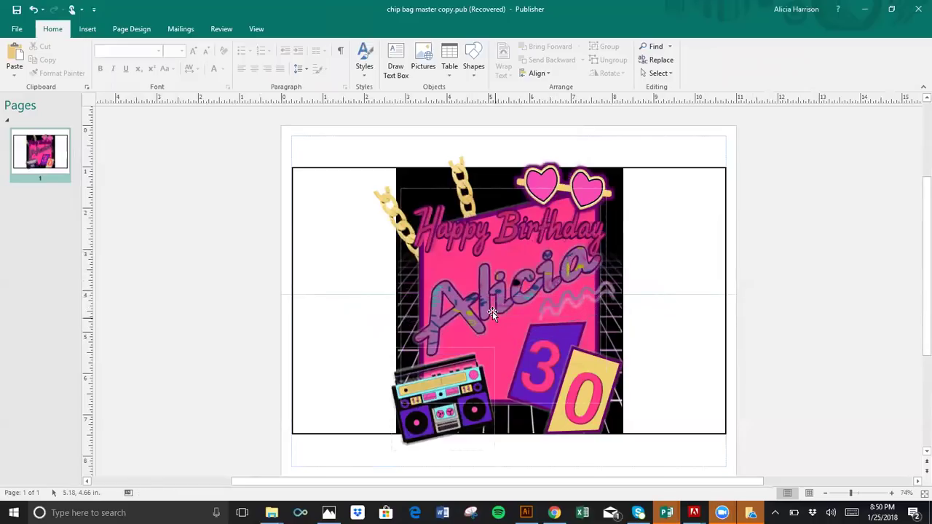
pyautogui.click(493, 345)
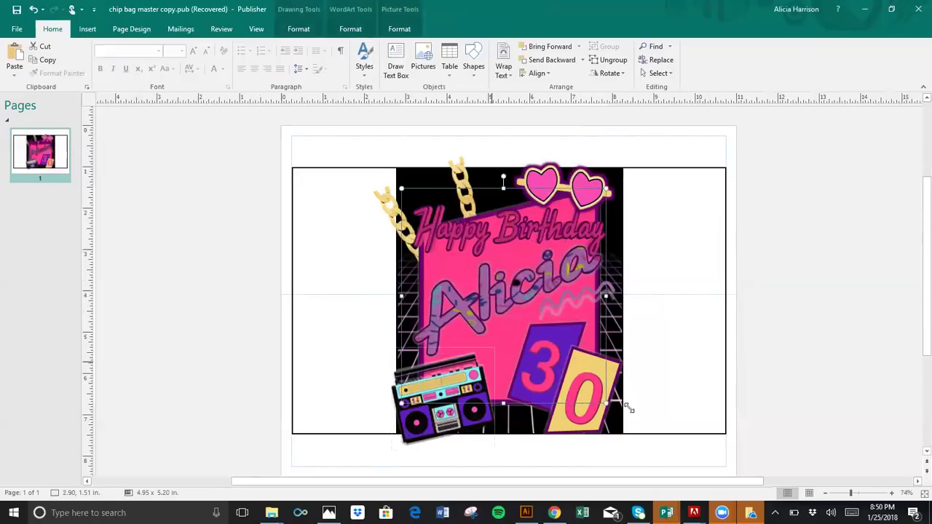
pyautogui.click(834, 349)
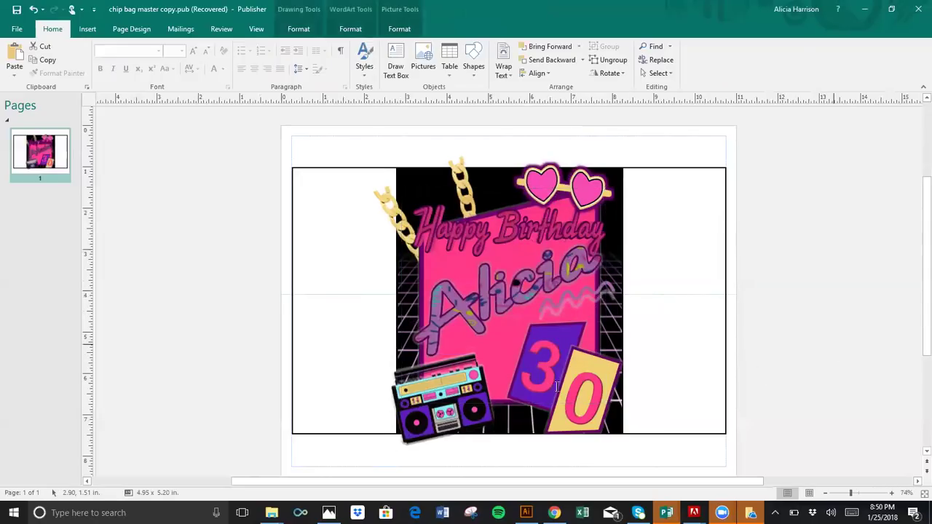
# Move the 30 number card group slightly left toward the boombox and ungroup it
pyautogui.click(558, 386)
pyautogui.moveTo(520, 379); pyautogui.dragTo(495, 376)
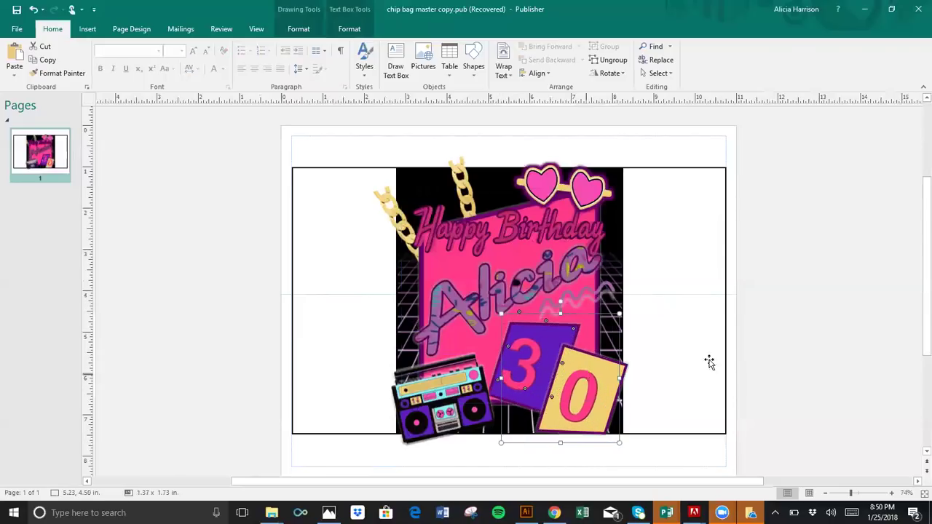
pyautogui.click(595, 387)
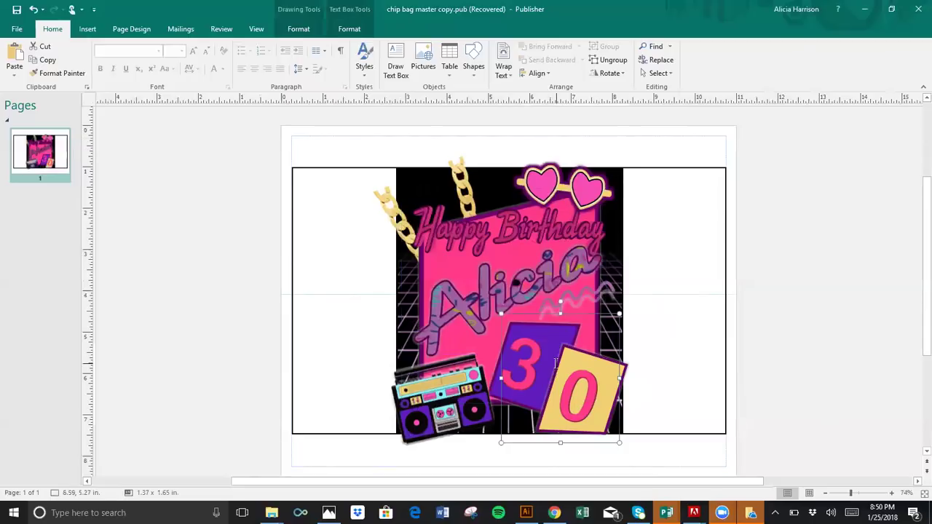
pyautogui.click(604, 63)
pyautogui.click(608, 59)
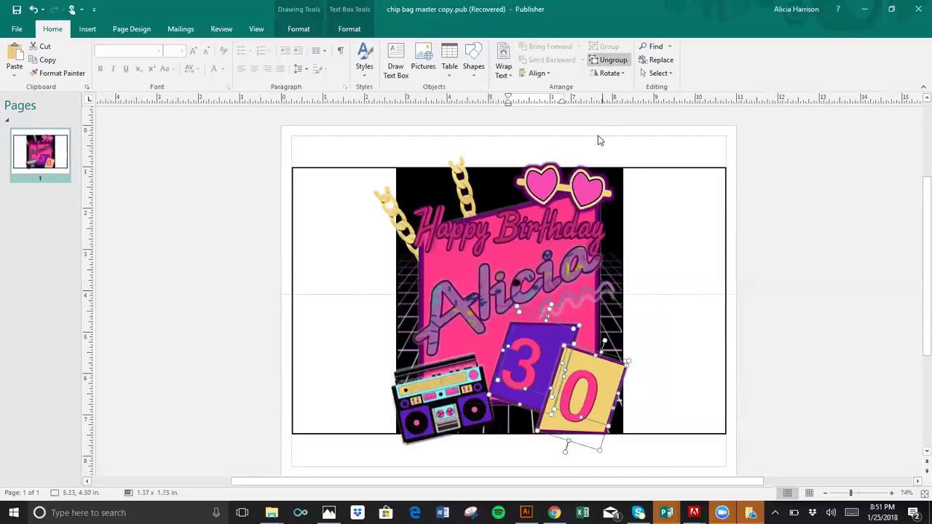
# Enlarge the 3 on the purple card to font size 140
pyautogui.click(520, 342)
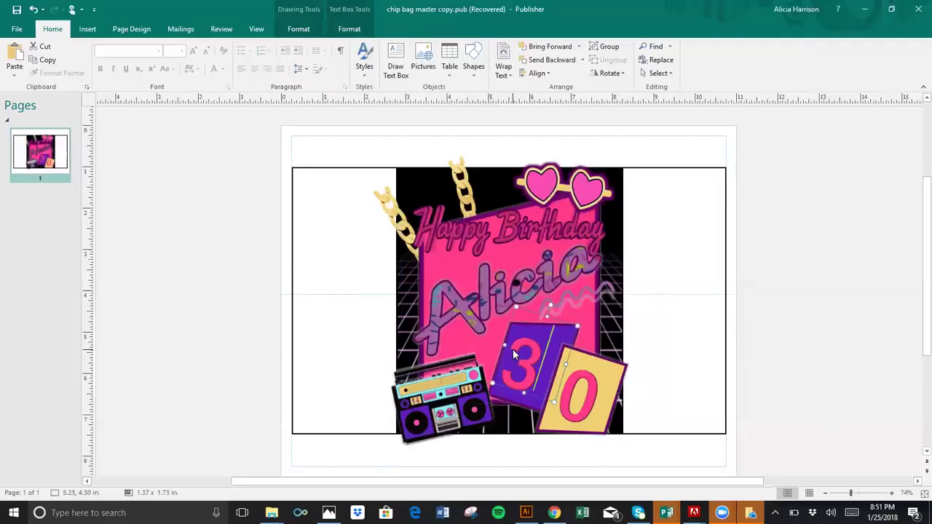
pyautogui.doubleClick(512, 355)
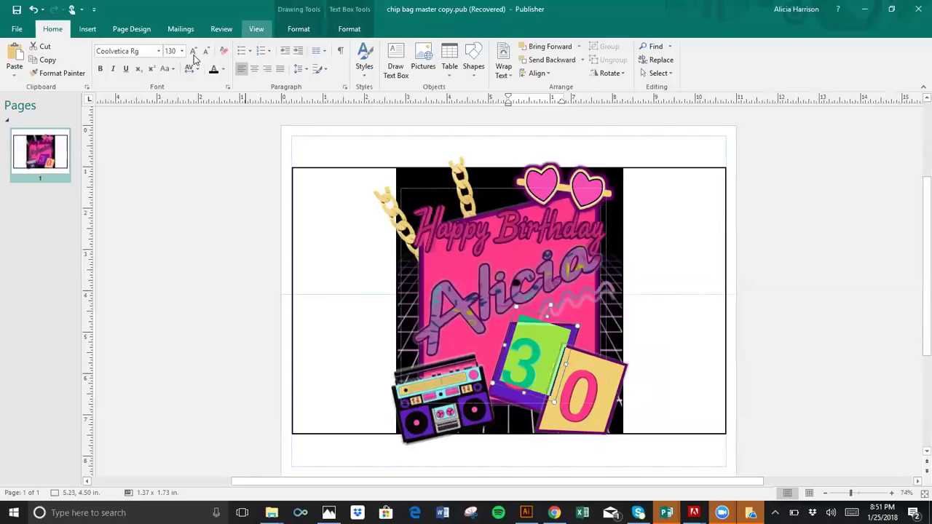
pyautogui.click(525, 342)
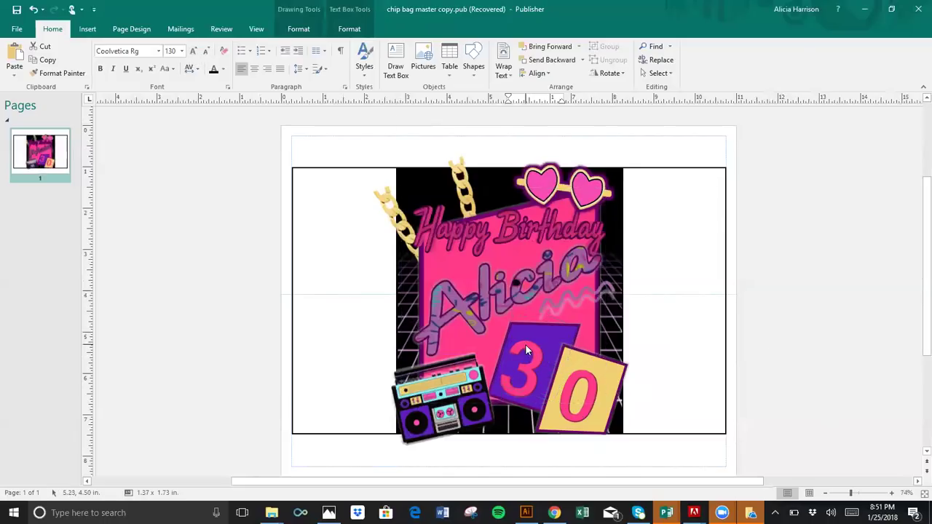
pyautogui.hotkey('ctrl', 'shift', '.')
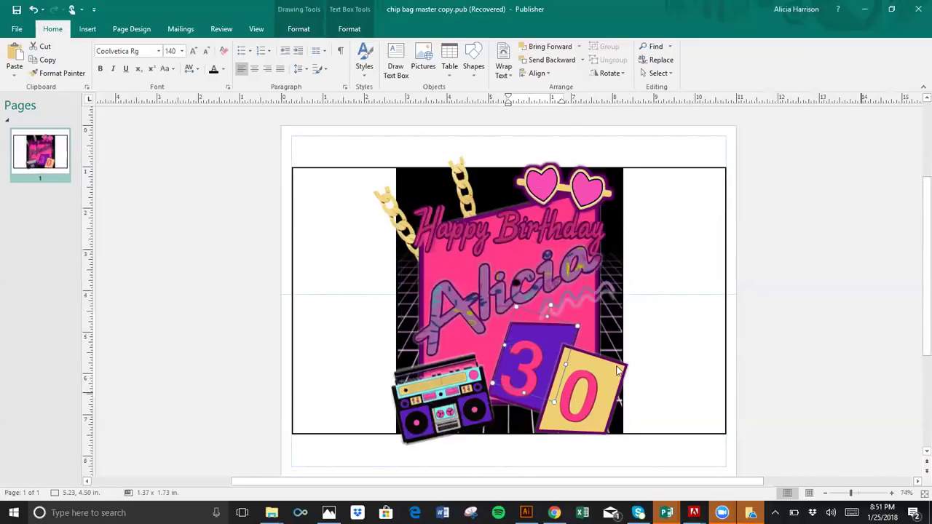
# Try enlarging the 0 on the yellow card to font size 140
pyautogui.click(592, 394)
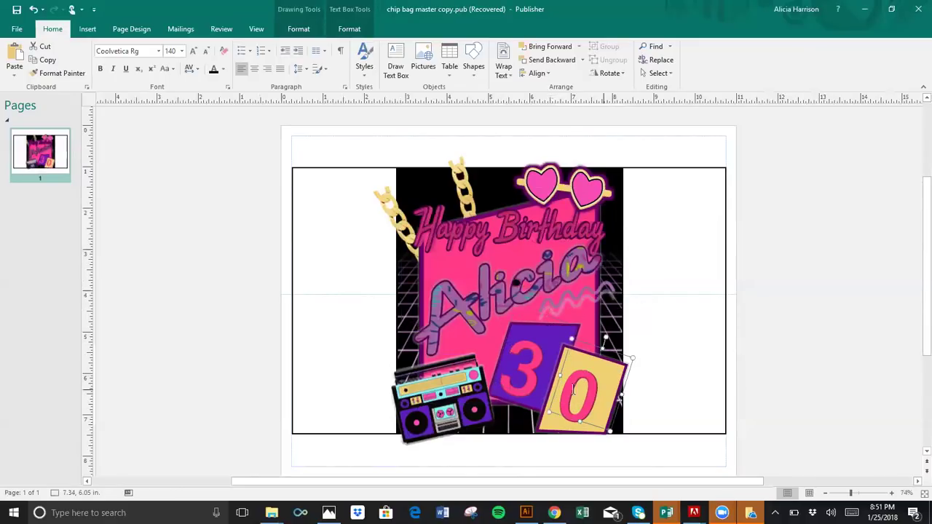
pyautogui.doubleClick(574, 390)
pyautogui.click(193, 52)
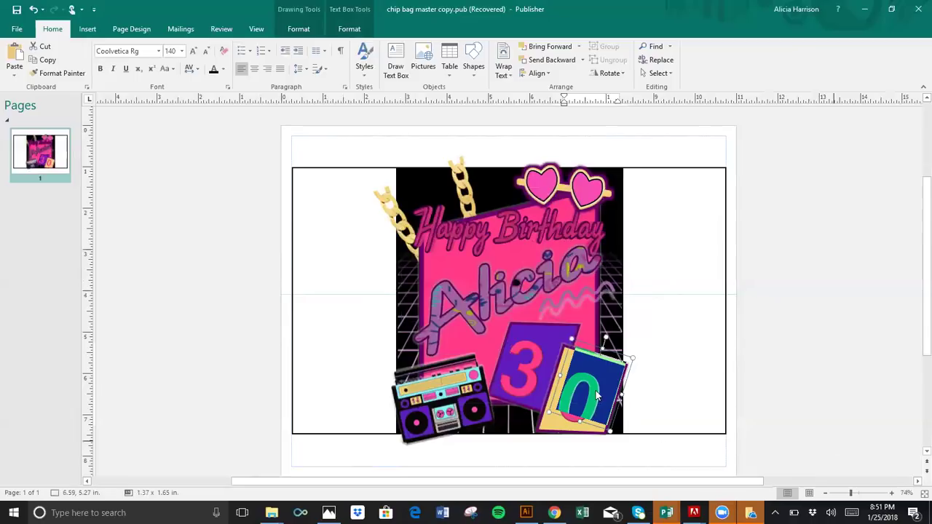
# Undo the recent font enlargements of the 0 and the 3, and clear the selection
pyautogui.press('Escape')
pyautogui.click(34, 10)
pyautogui.click(34, 10)
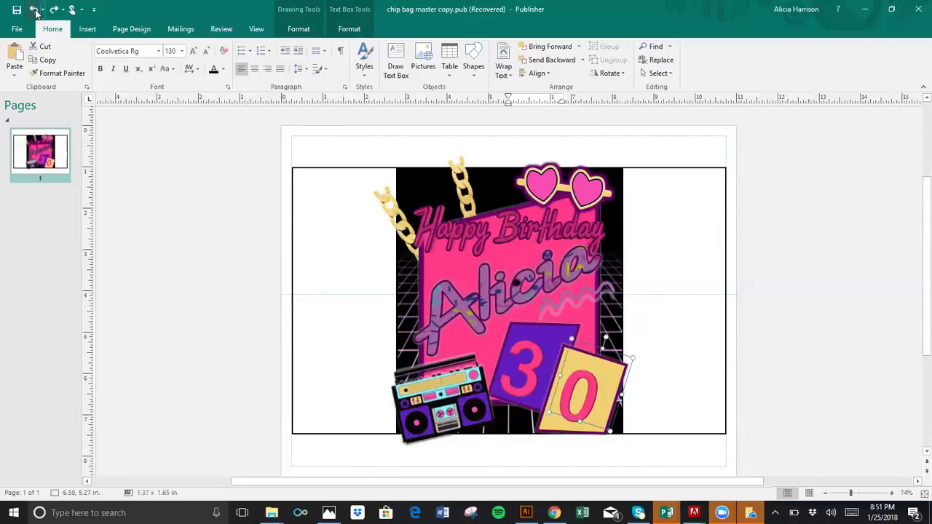
pyautogui.click(34, 10)
pyautogui.click(34, 10)
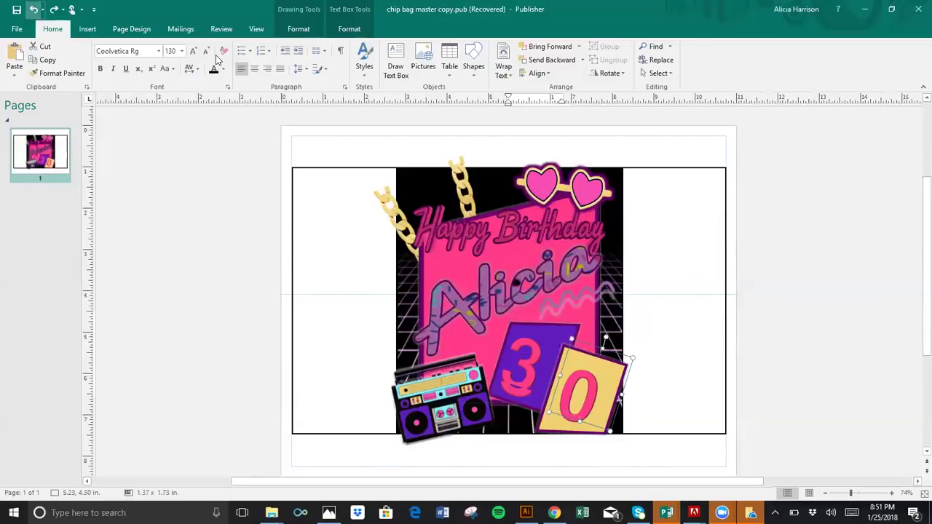
pyautogui.click(837, 358)
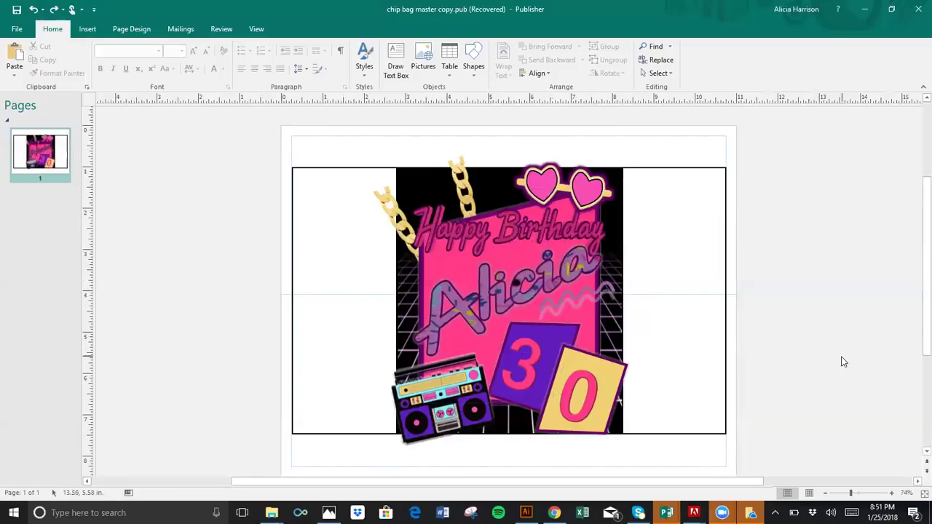
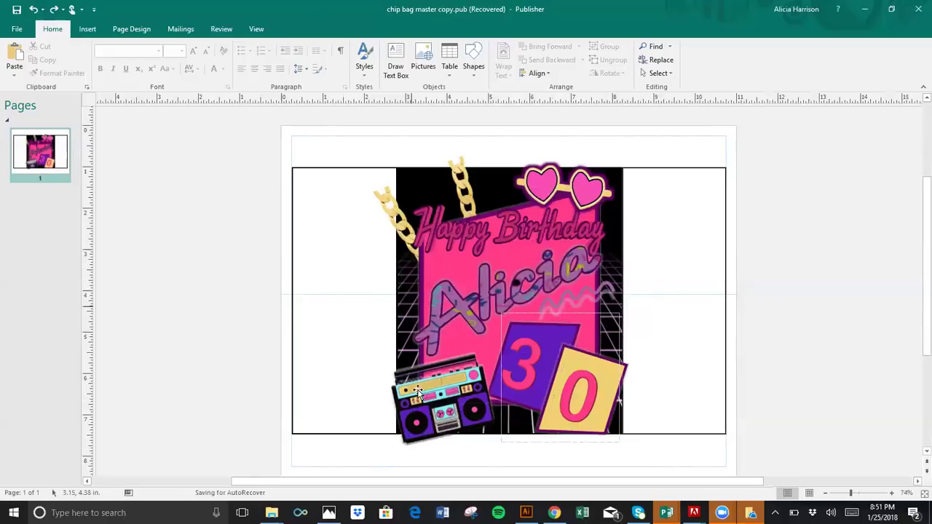
# Fill the blank panel beside the boombox and chain with the purple squiggle-pattern picture from the computer
pyautogui.click(370, 323)
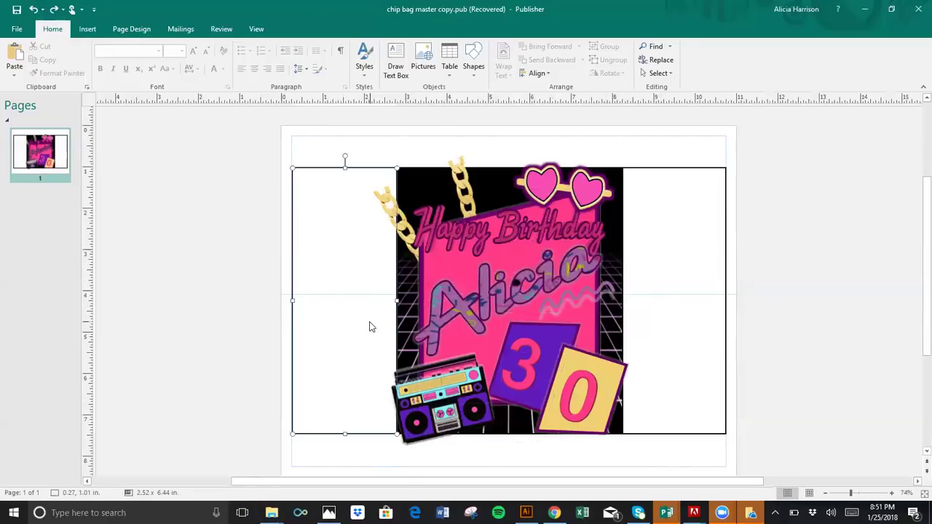
pyautogui.rightClick(368, 325)
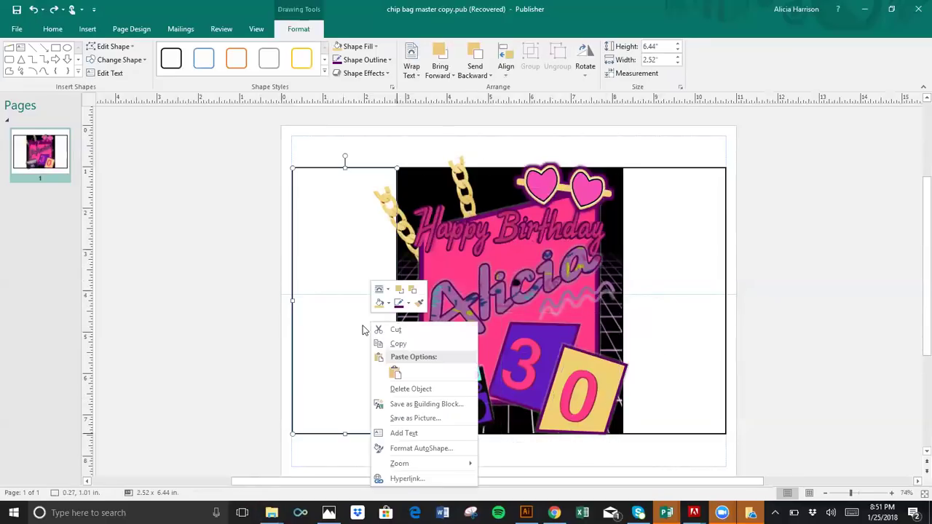
pyautogui.click(400, 449)
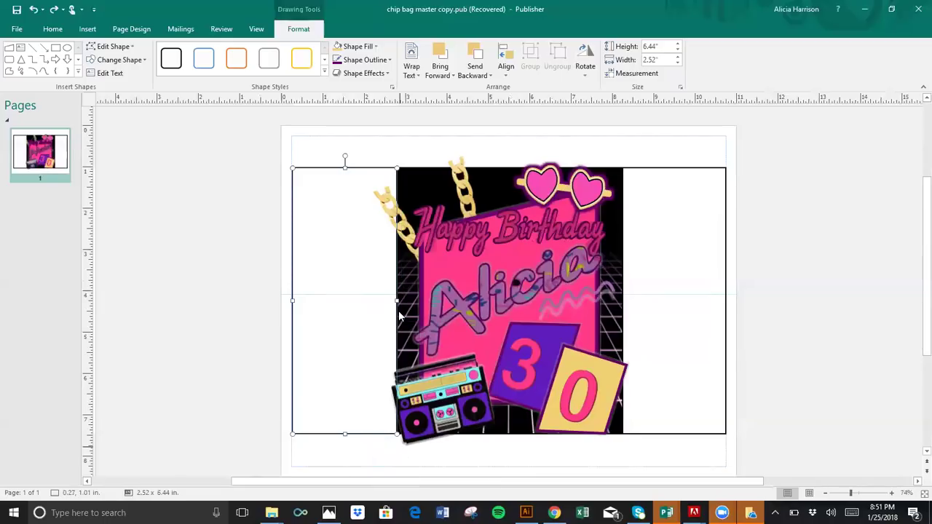
pyautogui.click(566, 386)
pyautogui.click(355, 48)
pyautogui.click(348, 230)
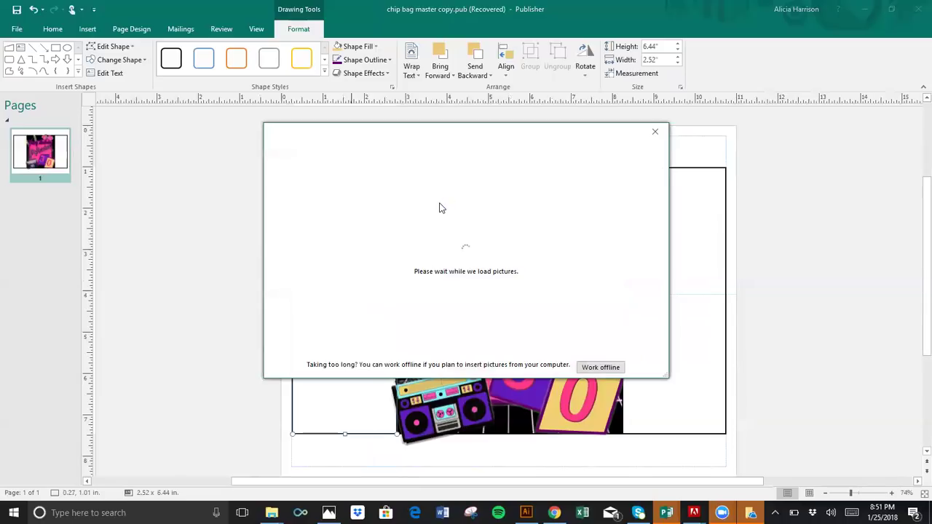
pyautogui.press('Escape')
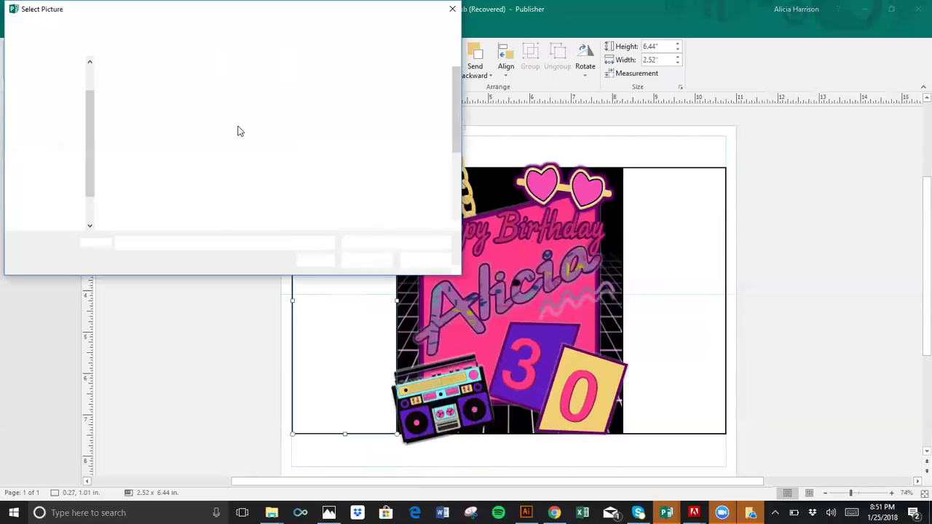
pyautogui.moveTo(452, 120)
pyautogui.mouseDown()
pyautogui.moveTo(452, 178)
pyautogui.moveTo(452, 106)
pyautogui.moveTo(452, 122)
pyautogui.mouseUp()
pyautogui.click(203, 208)
pyautogui.press('Return')
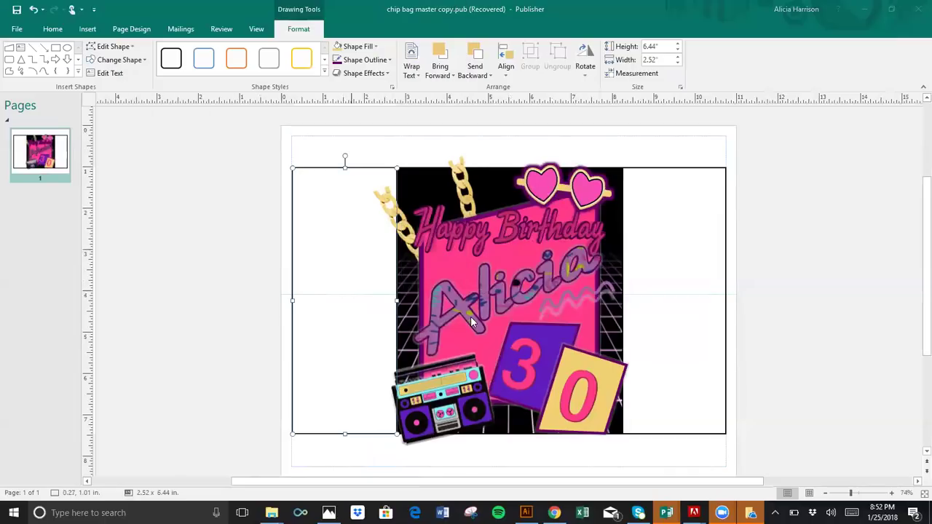
# Fill the opposite side panel, next to the number cards, with the same purple squiggle-pattern picture and deselect it
pyautogui.click(691, 315)
pyautogui.rightClick(690, 311)
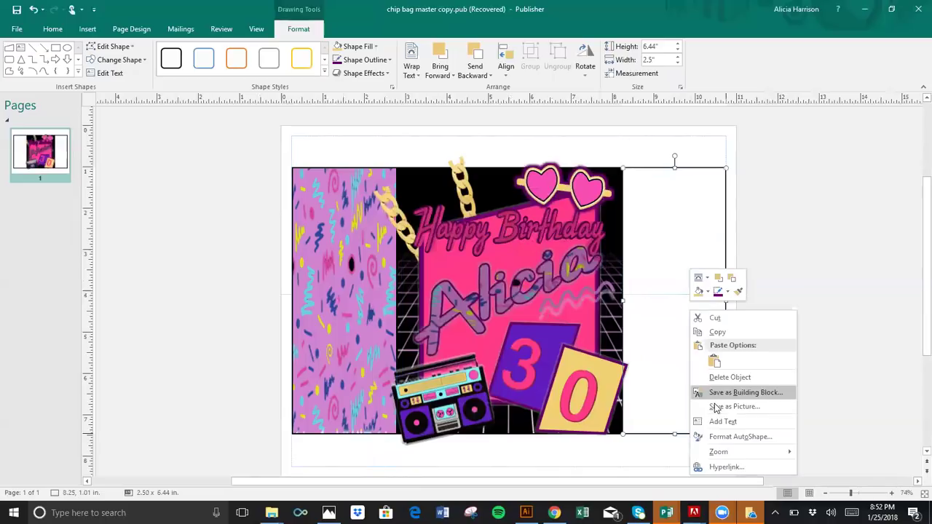
pyautogui.click(339, 46)
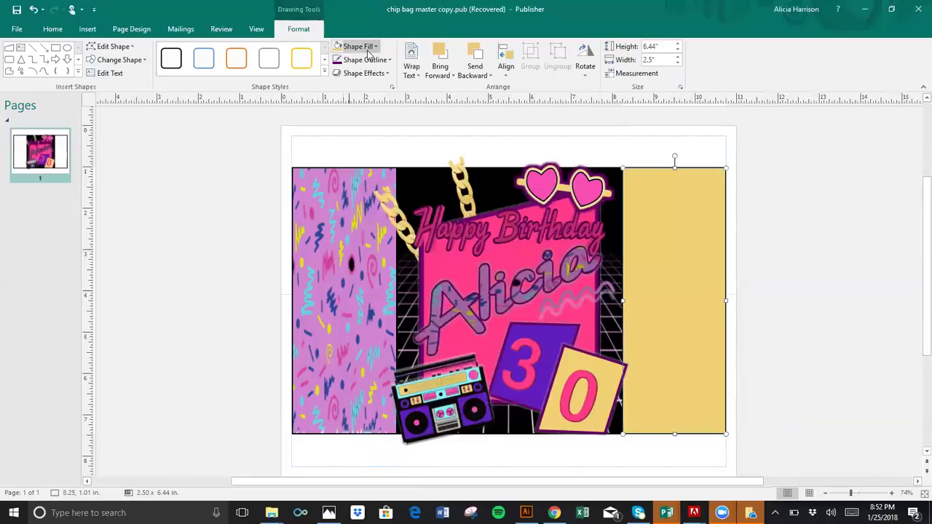
pyautogui.rightClick(654, 258)
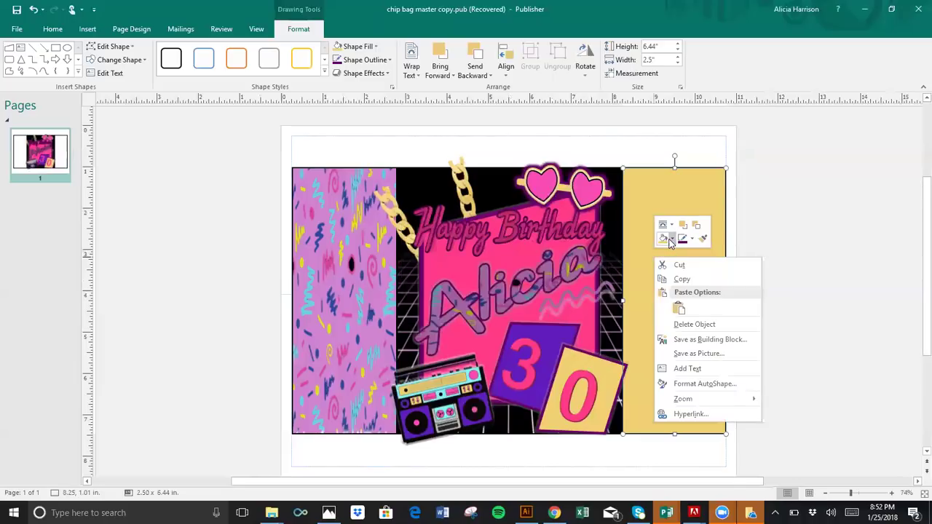
pyautogui.click(671, 240)
pyautogui.click(671, 241)
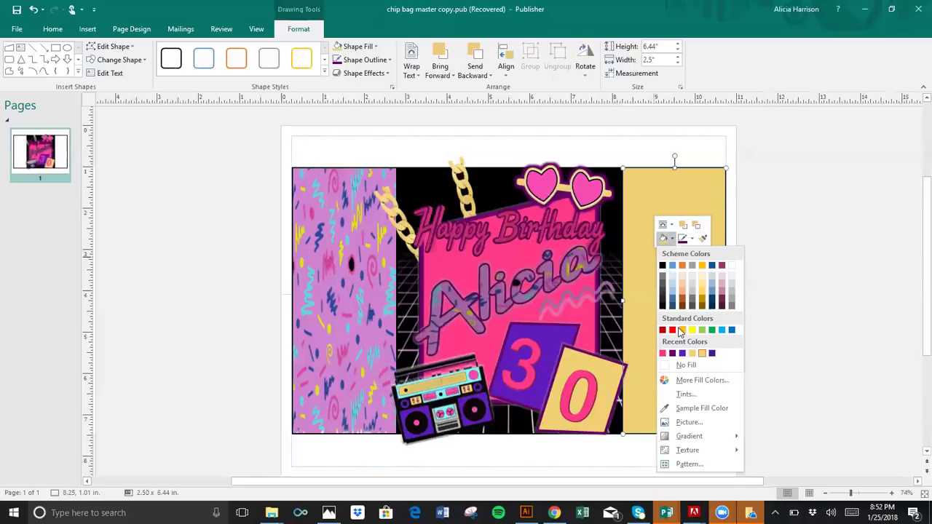
pyautogui.click(696, 424)
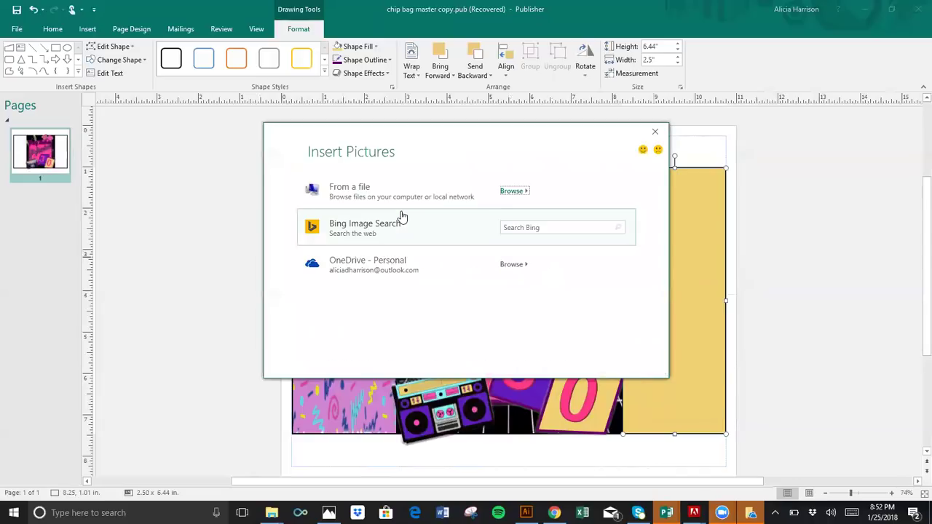
pyautogui.click(383, 207)
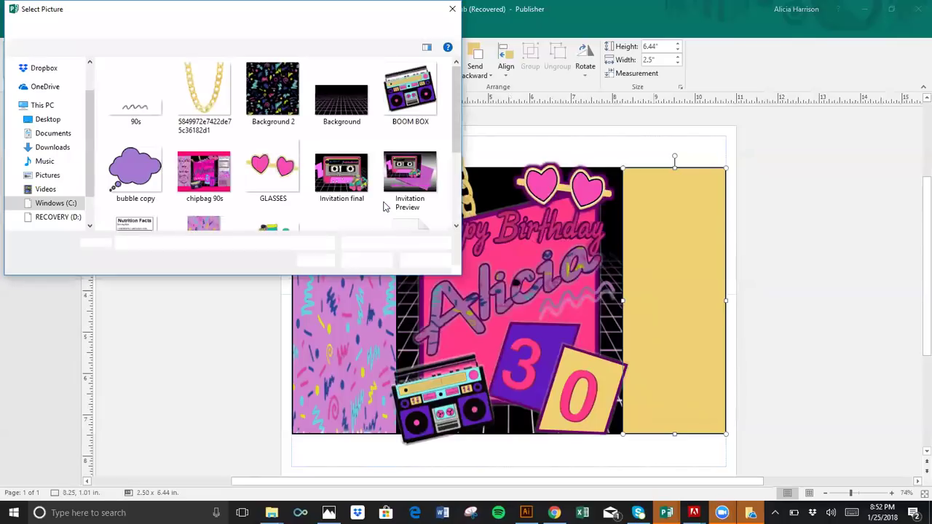
pyautogui.doubleClick(202, 221)
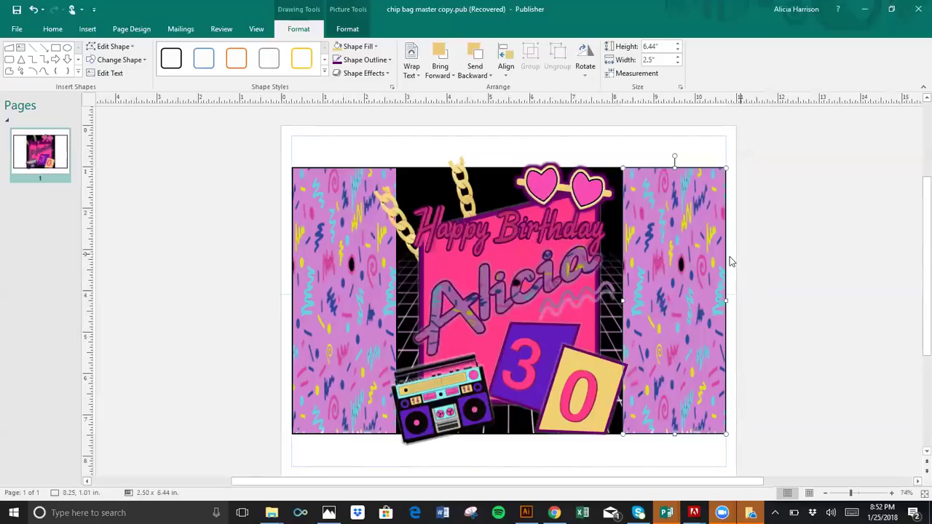
pyautogui.press('Escape')
pyautogui.click(512, 129)
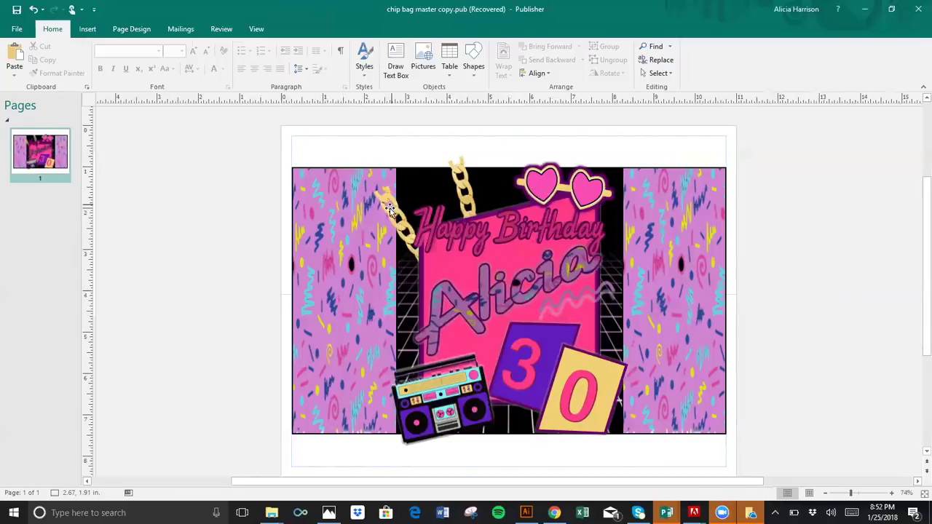
# Bring the patterned side panel beside the chain forward so it covers the chain's overhanging end
pyautogui.click(334, 232)
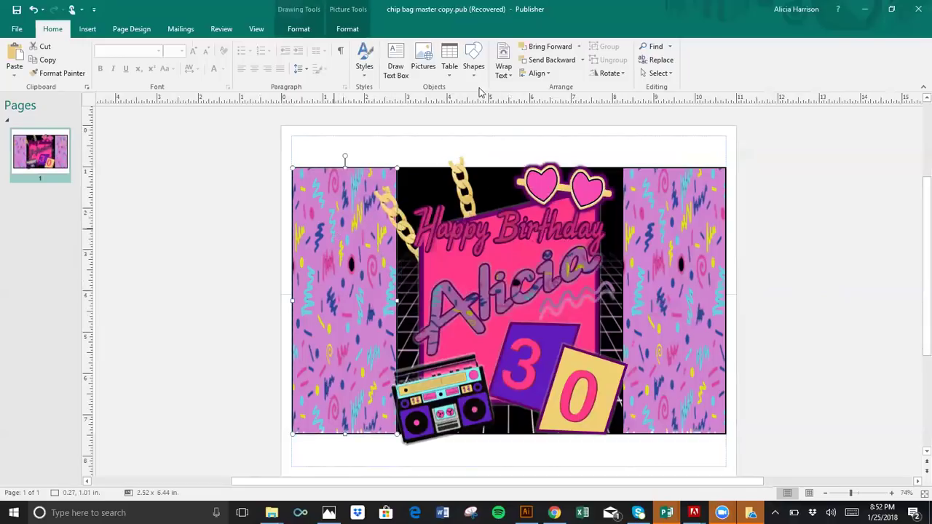
pyautogui.click(526, 47)
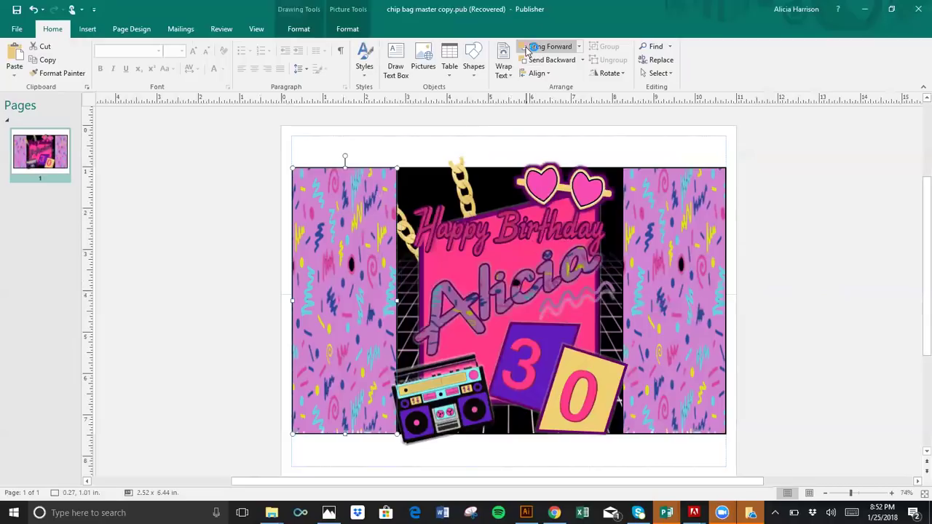
pyautogui.click(452, 147)
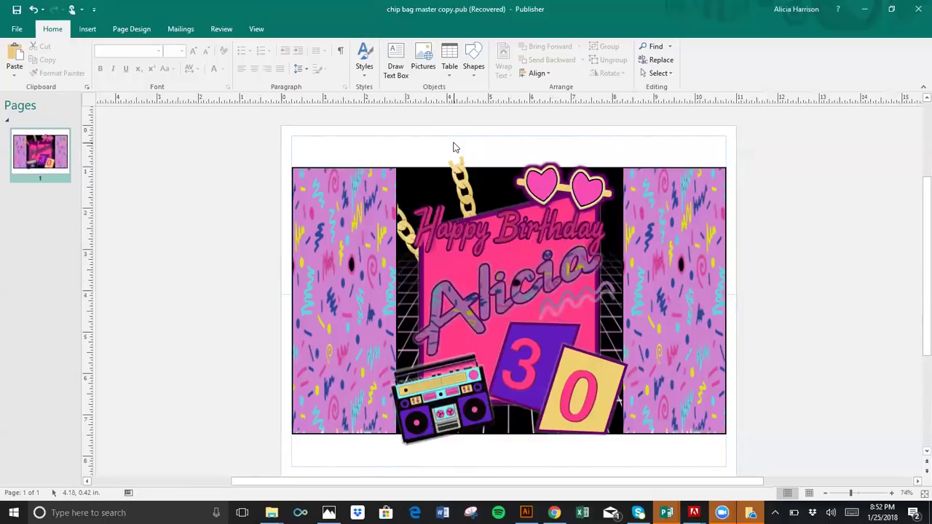
pyautogui.rightClick(453, 147)
pyautogui.click(773, 177)
pyautogui.scroll(-1, 916, 218)
pyautogui.scroll(1, 916, 222)
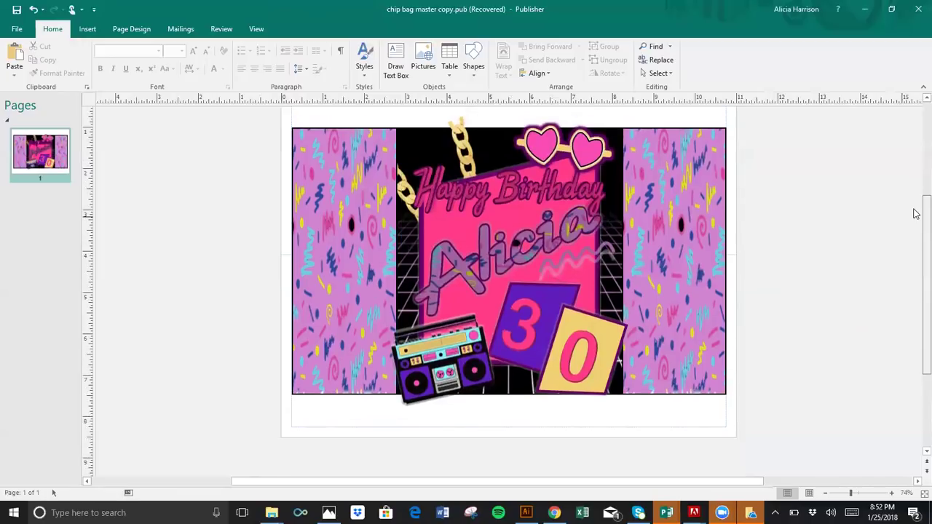
pyautogui.click(521, 121)
pyautogui.click(397, 117)
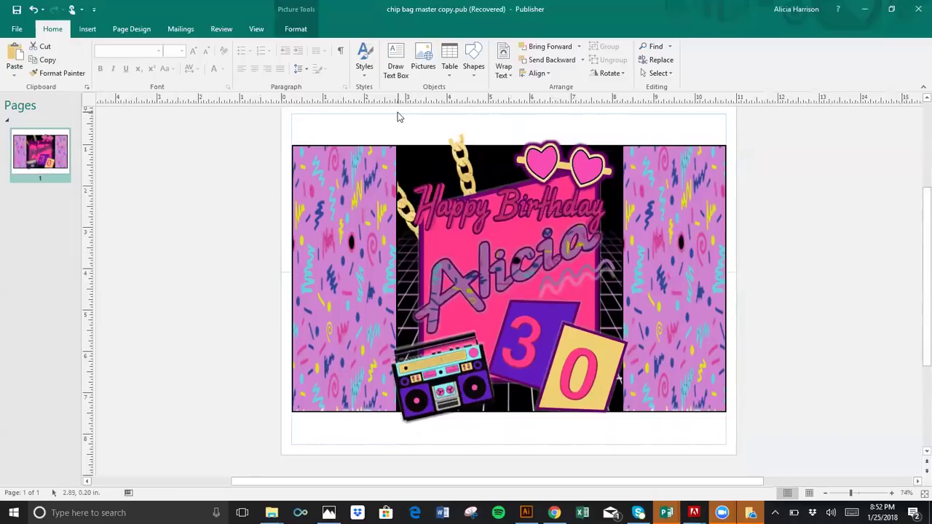
pyautogui.rightClick(397, 116)
pyautogui.click(367, 120)
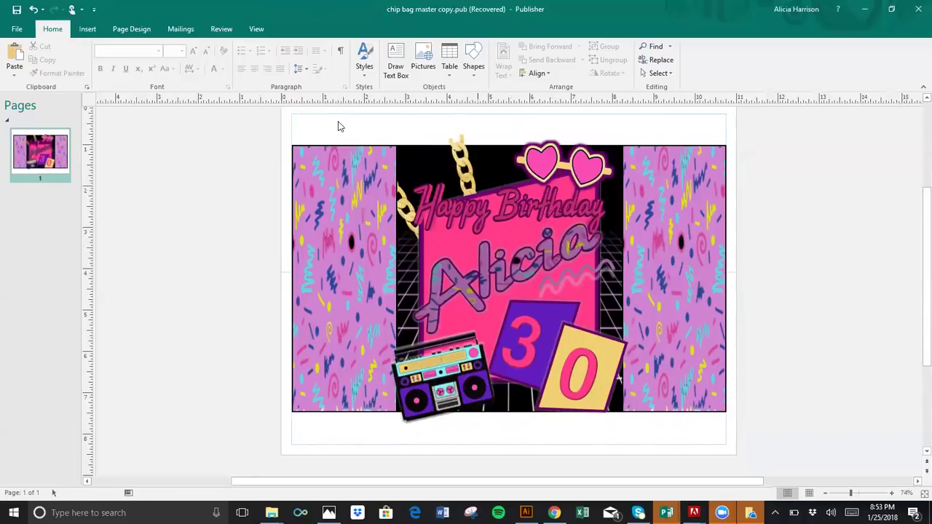
# Draw a rectangle over the whole page and stretch it to about 11.11 by 8.38 inches
pyautogui.click(93, 33)
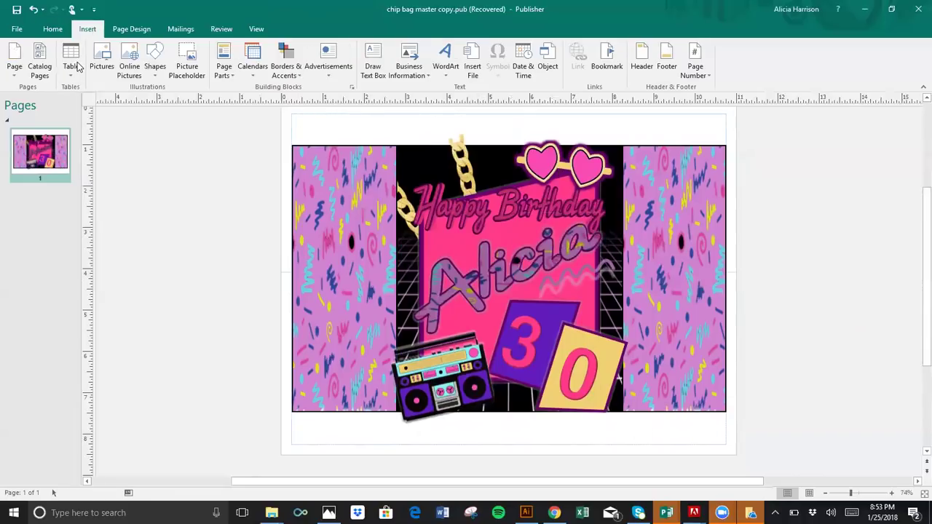
pyautogui.click(157, 89)
pyautogui.click(174, 103)
pyautogui.moveTo(284, 109); pyautogui.dragTo(712, 481)
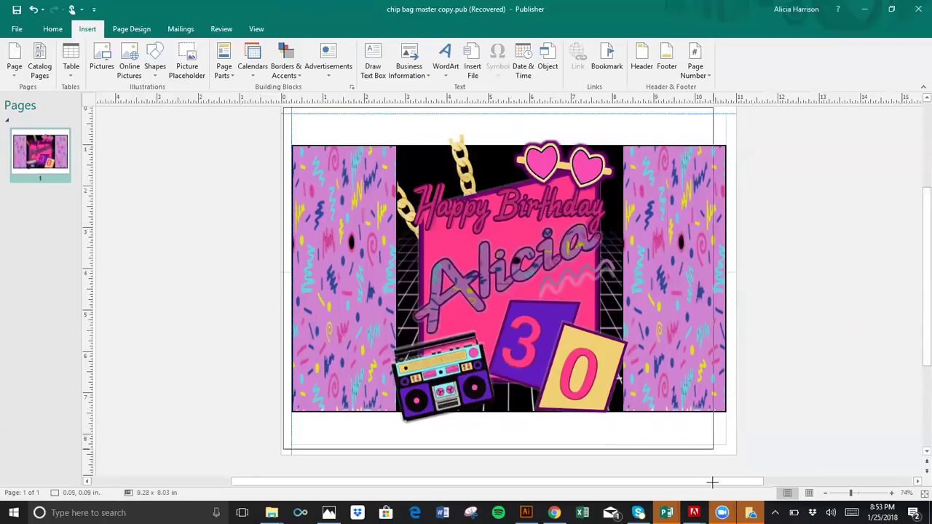
pyautogui.moveTo(737, 446); pyautogui.dragTo(749, 455)
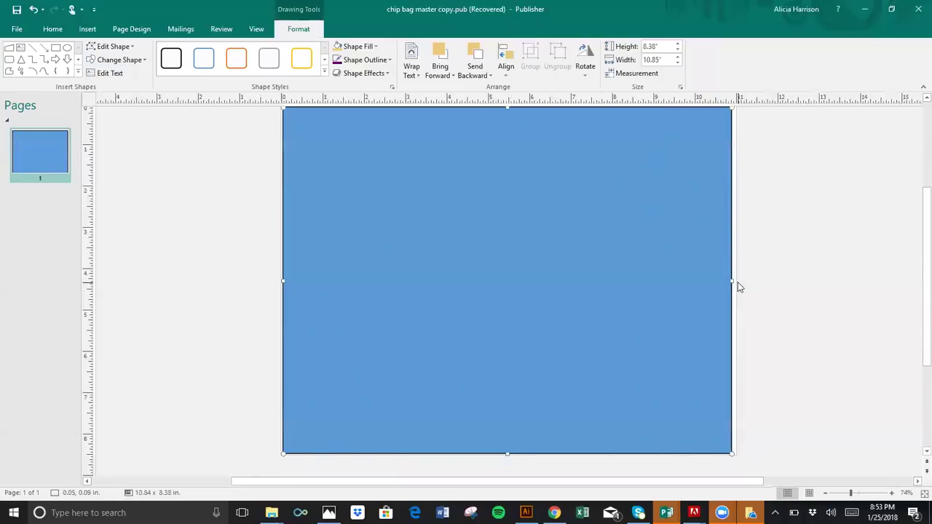
pyautogui.moveTo(731, 281); pyautogui.dragTo(735, 282)
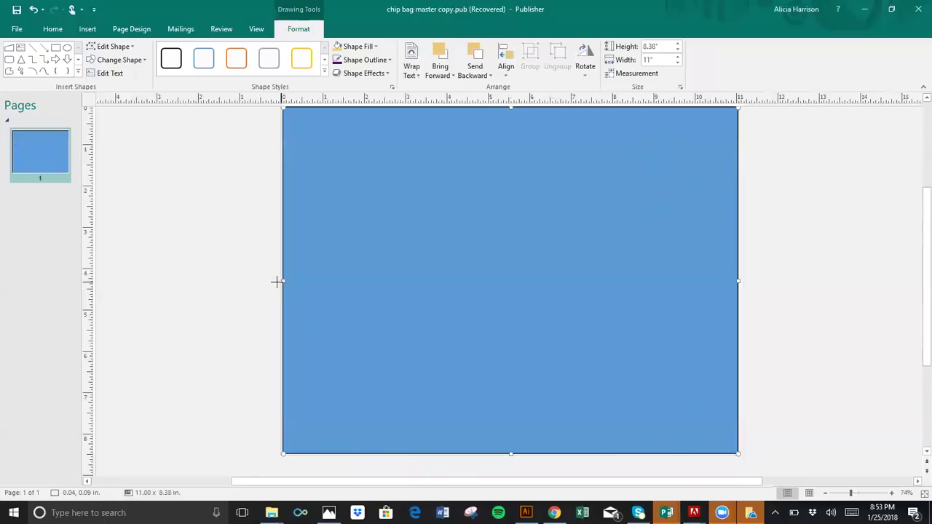
pyautogui.moveTo(275, 281); pyautogui.dragTo(277, 282)
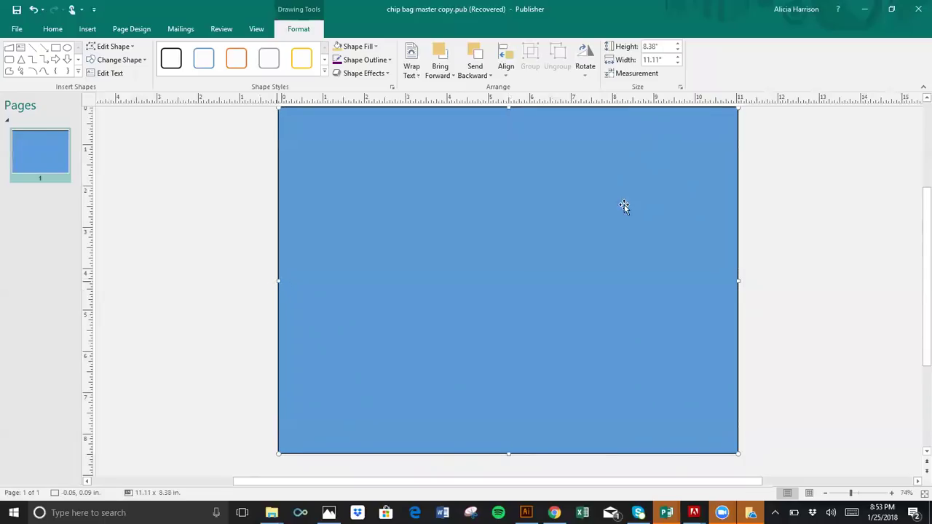
# Set the blue rectangle's height to 8.5 inches and its width to 11 inches
pyautogui.moveTo(643, 48); pyautogui.dragTo(685, 51)
pyautogui.write('8.5')
pyautogui.press('Tab')
pyautogui.write('11')
pyautogui.press('Return')
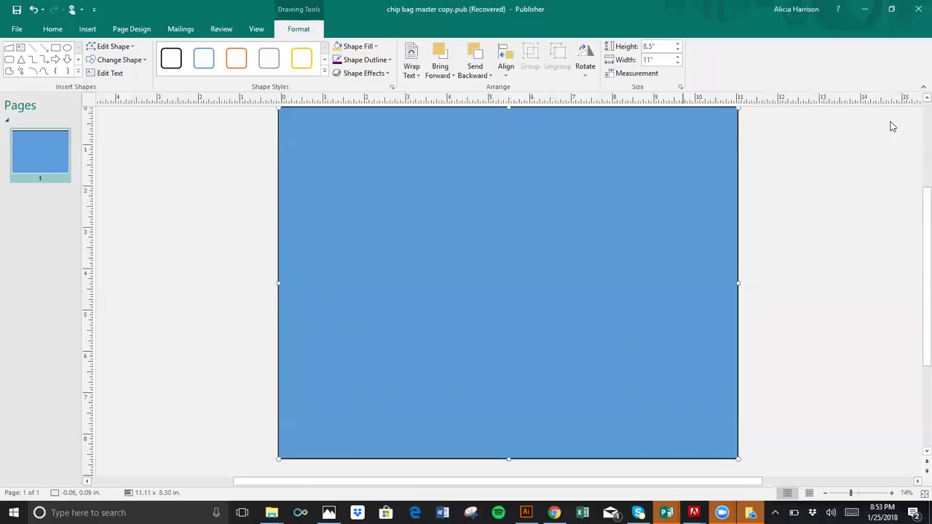
# Shift the blue rectangle slightly across the page and set its height to 8.75 inches and its width to 11.5 inches
pyautogui.scroll(5, 911, 156)
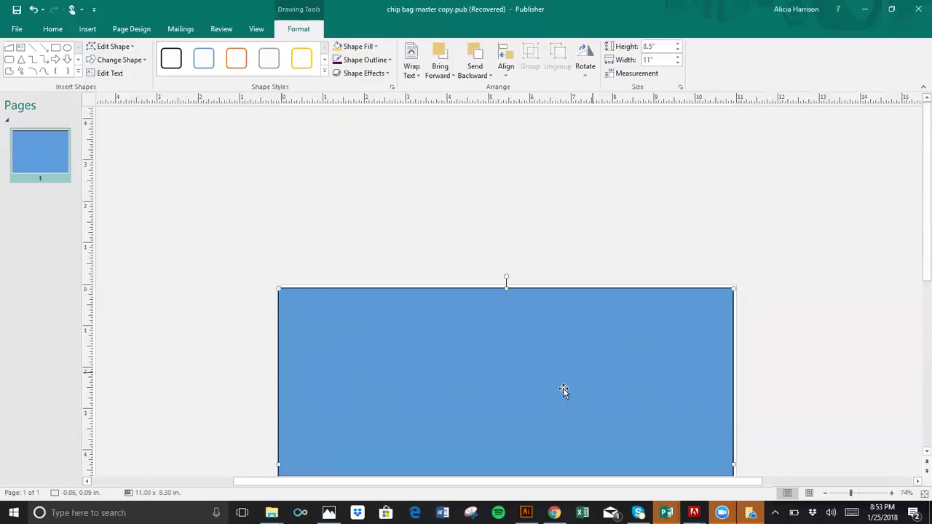
pyautogui.moveTo(568, 379); pyautogui.dragTo(730, 26)
pyautogui.click(654, 46)
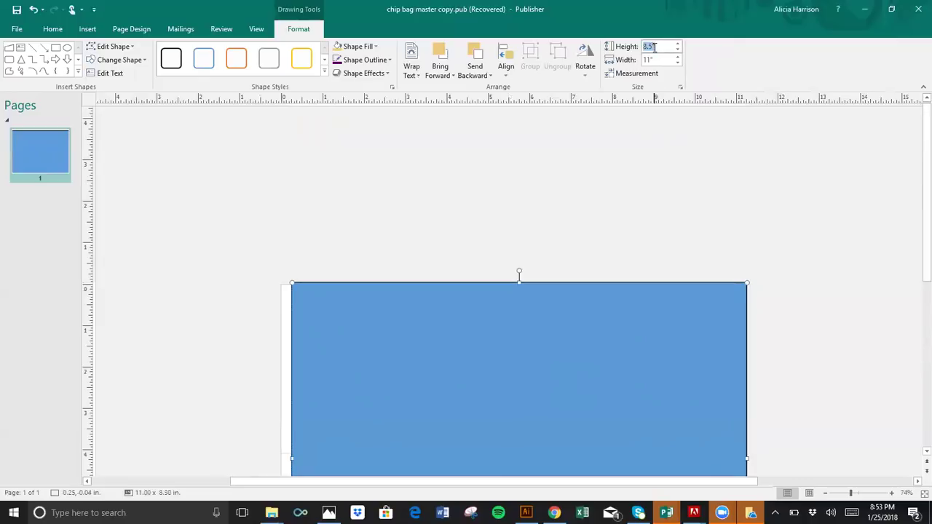
pyautogui.write('8.75')
pyautogui.press('Tab')
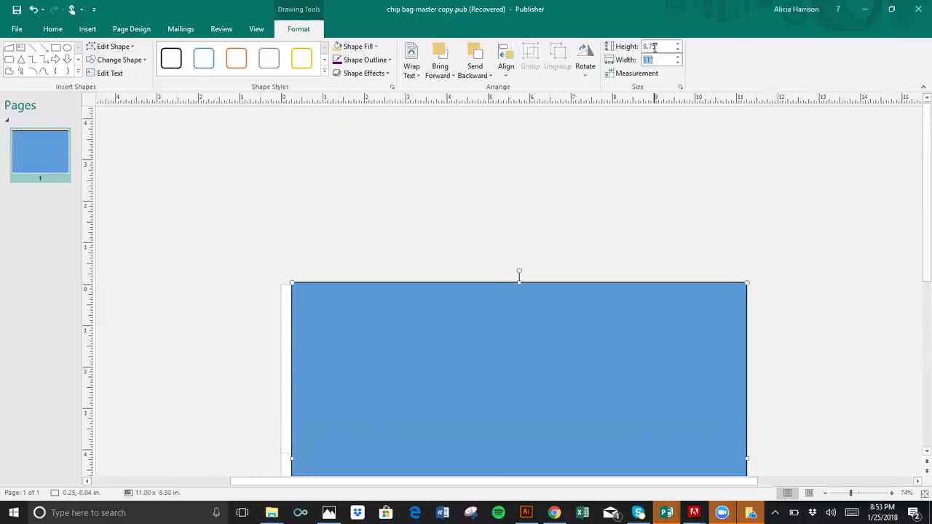
pyautogui.write('11.5')
pyautogui.press('Return')
# Stretch the rectangle's left side out to the page edge, making it about 11.78 inches wide
pyautogui.scroll(-3, 913, 192)
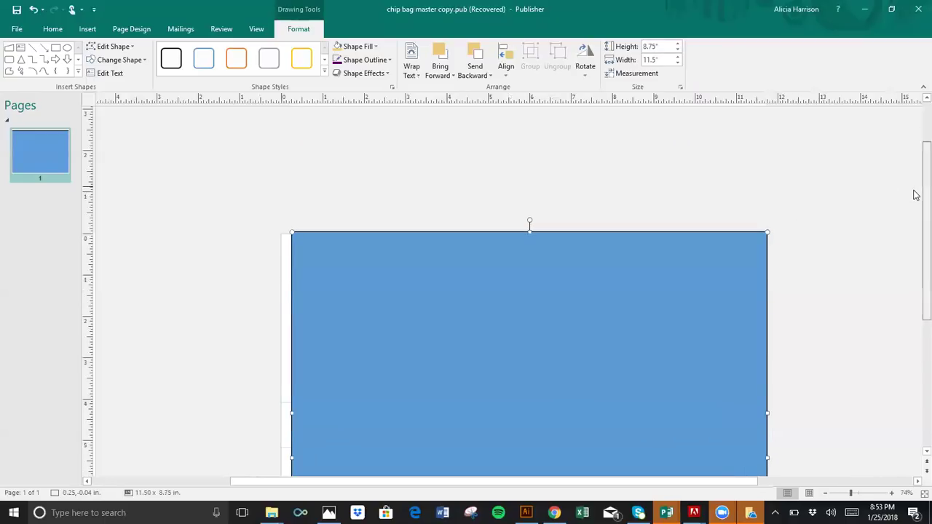
pyautogui.scroll(-2, 915, 215)
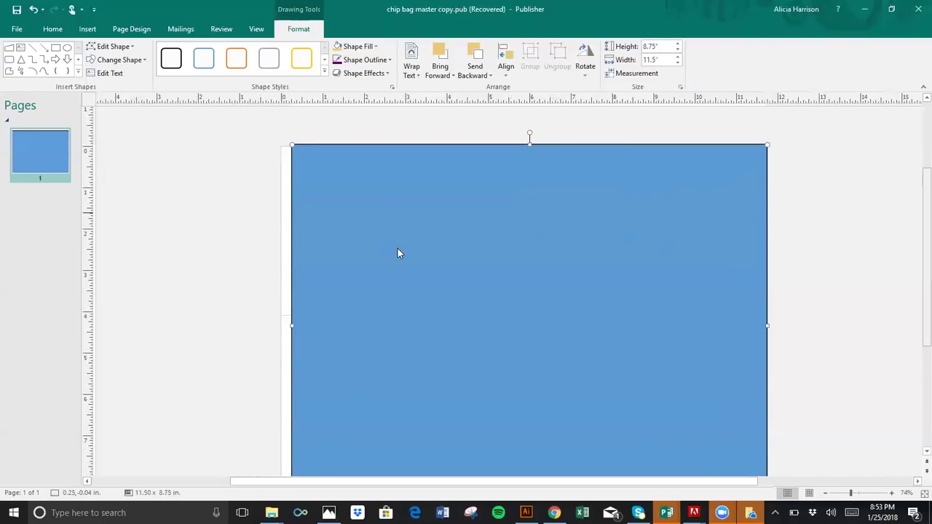
pyautogui.moveTo(288, 325); pyautogui.dragTo(282, 324)
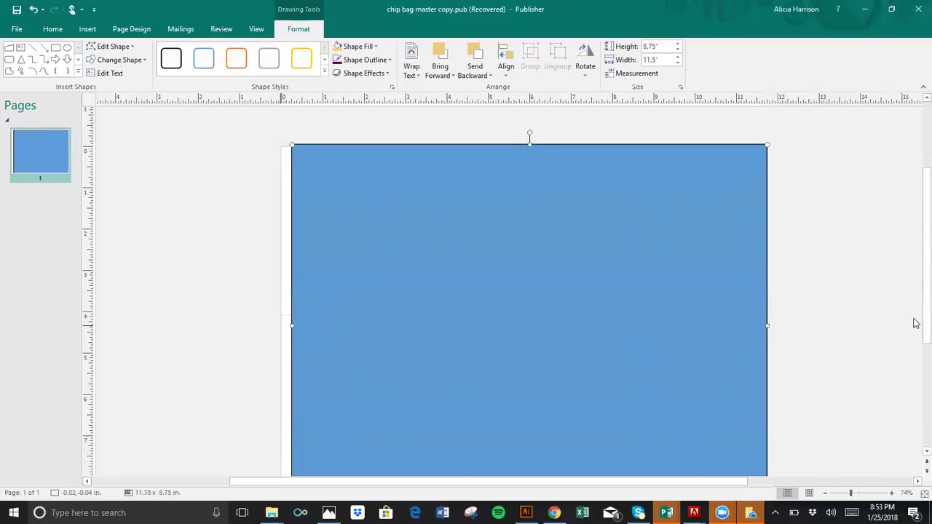
pyautogui.scroll(-3, 916, 353)
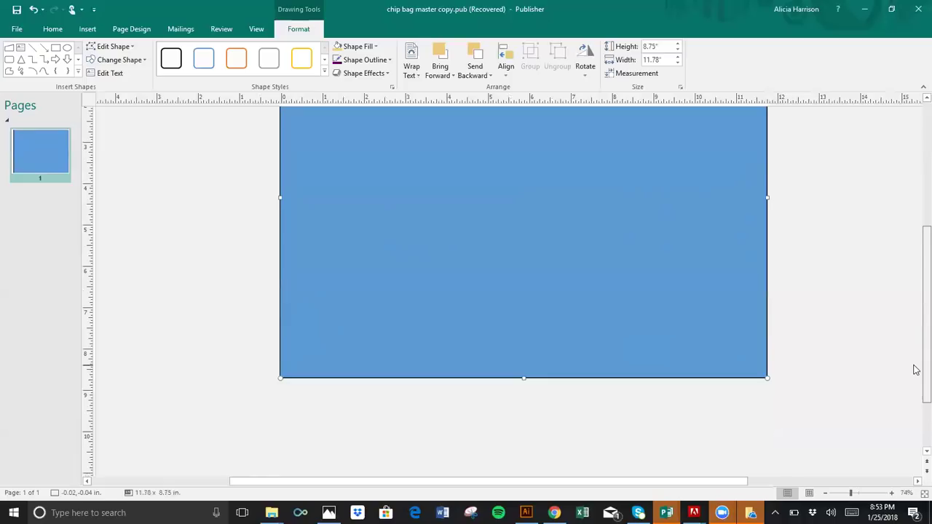
pyautogui.scroll(2, 916, 324)
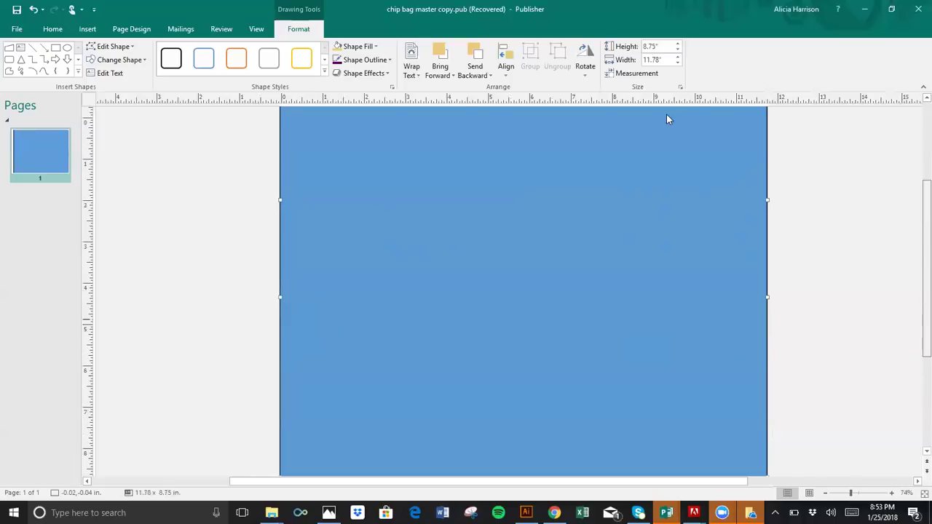
# Send the blue rectangle behind all the artwork and fill it with the recently used hot pink
pyautogui.click(475, 53)
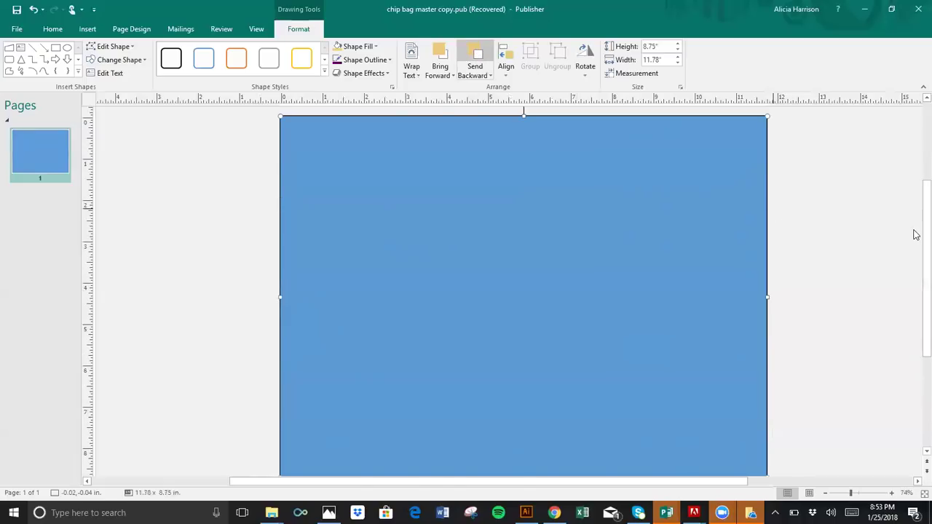
pyautogui.click(498, 74)
pyautogui.click(490, 76)
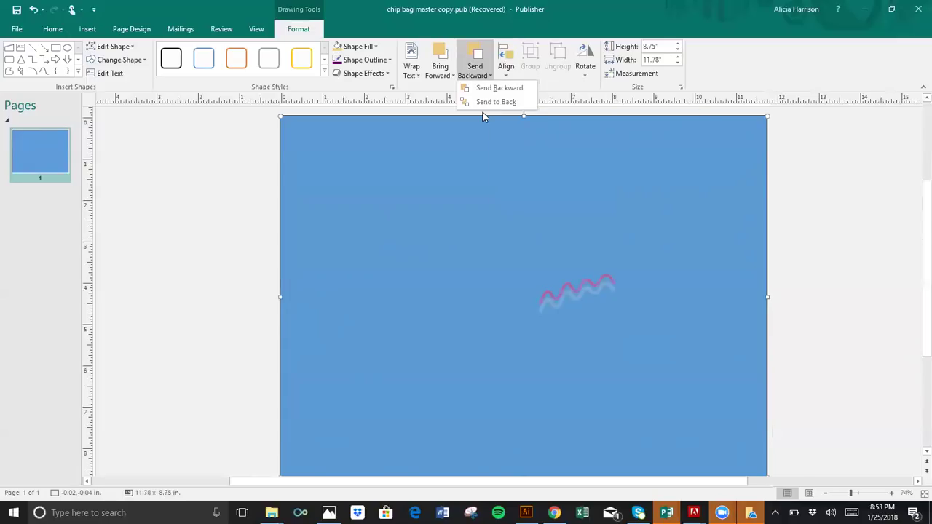
pyautogui.click(482, 102)
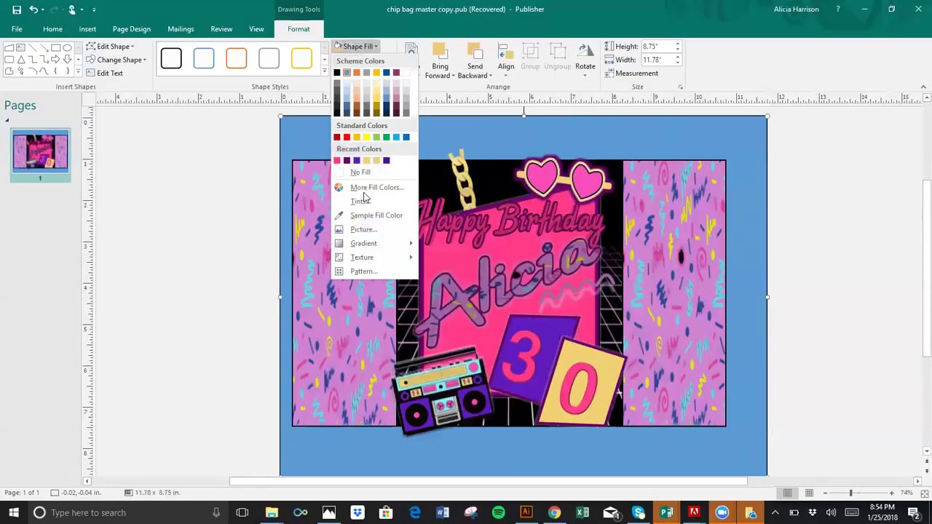
pyautogui.click(337, 161)
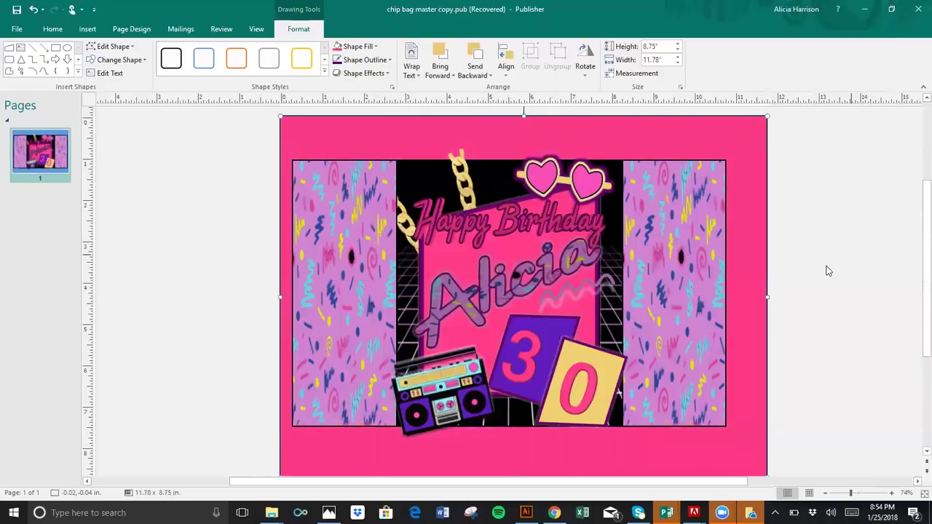
pyautogui.click(915, 304)
pyautogui.scroll(-3, 915, 328)
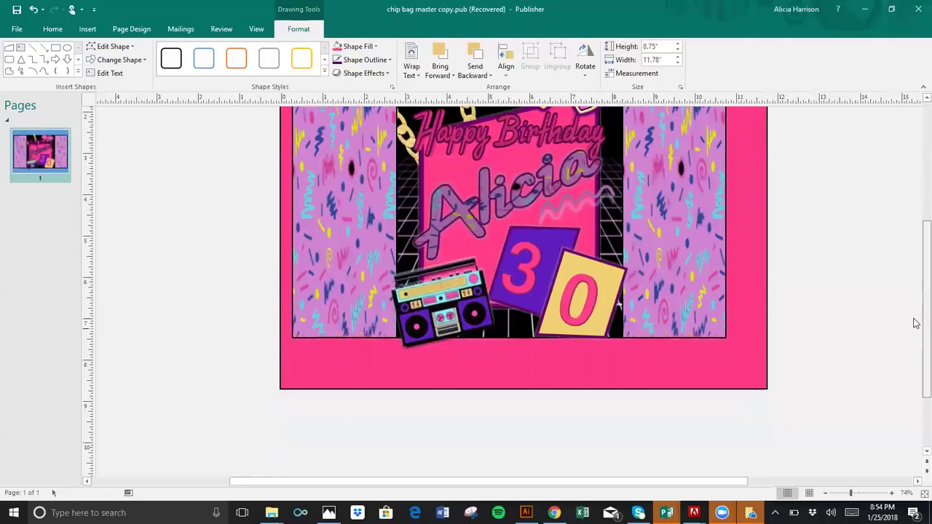
# Set the pink background rectangle's height to 8.5 inches and its width to 11 inches
pyautogui.click(752, 295)
pyautogui.click(754, 289)
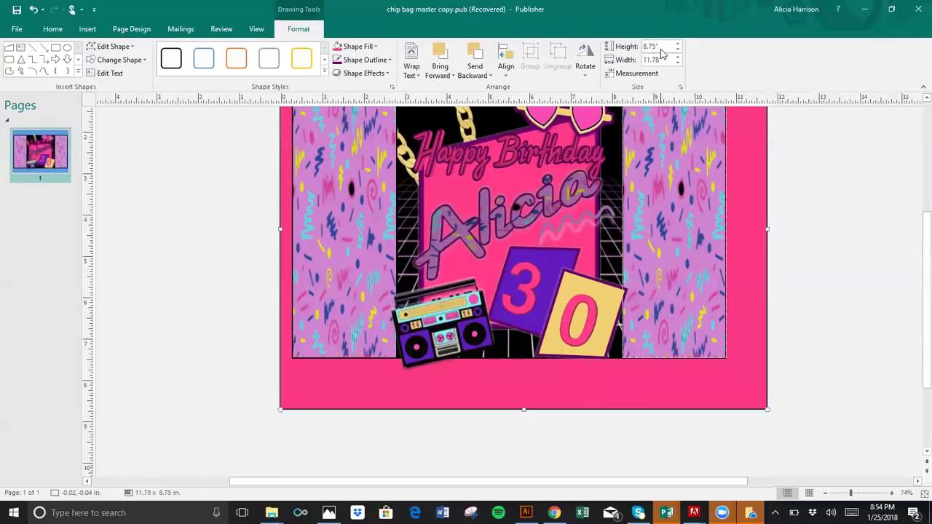
pyautogui.click(659, 59)
pyautogui.click(655, 46)
pyautogui.write('8.5')
pyautogui.press('Tab')
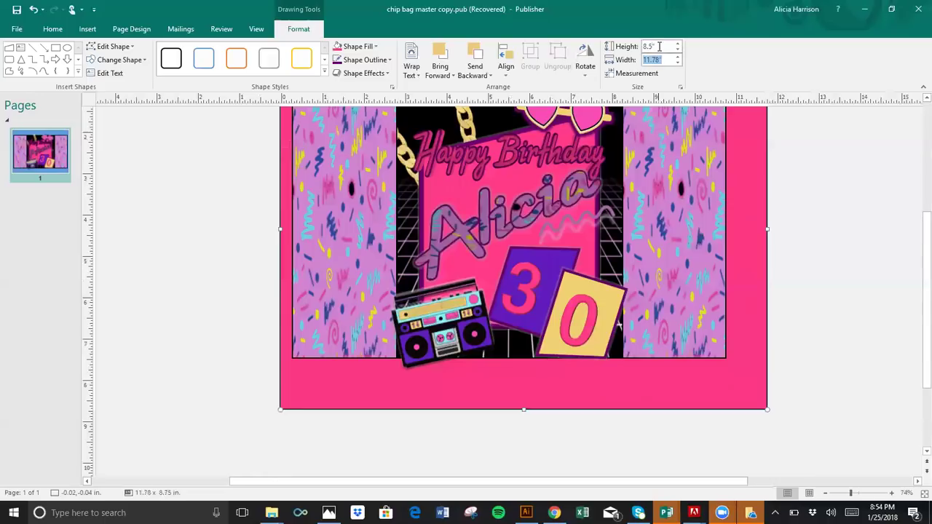
pyautogui.write('11')
pyautogui.press('Return')
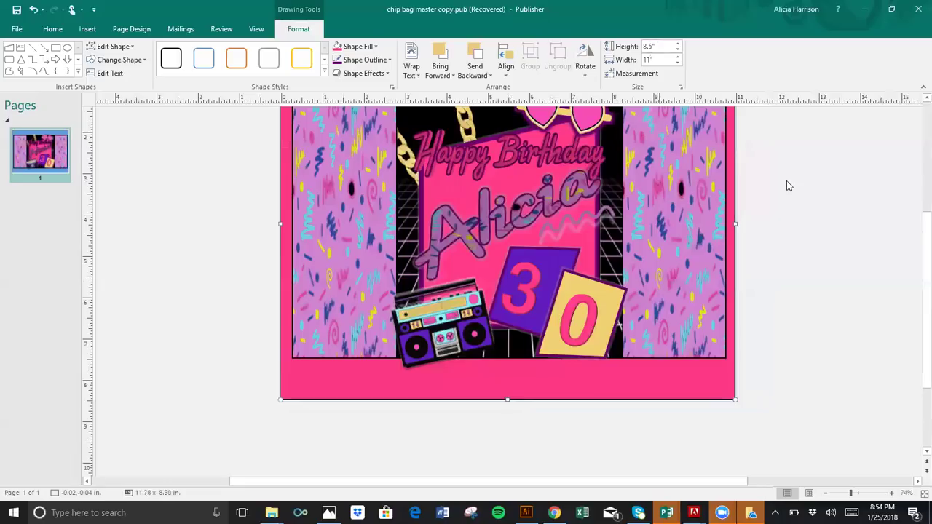
# Stretch the pink background's right side slightly outward to the page edge and deselect it
pyautogui.click(915, 296)
pyautogui.scroll(2, 915, 291)
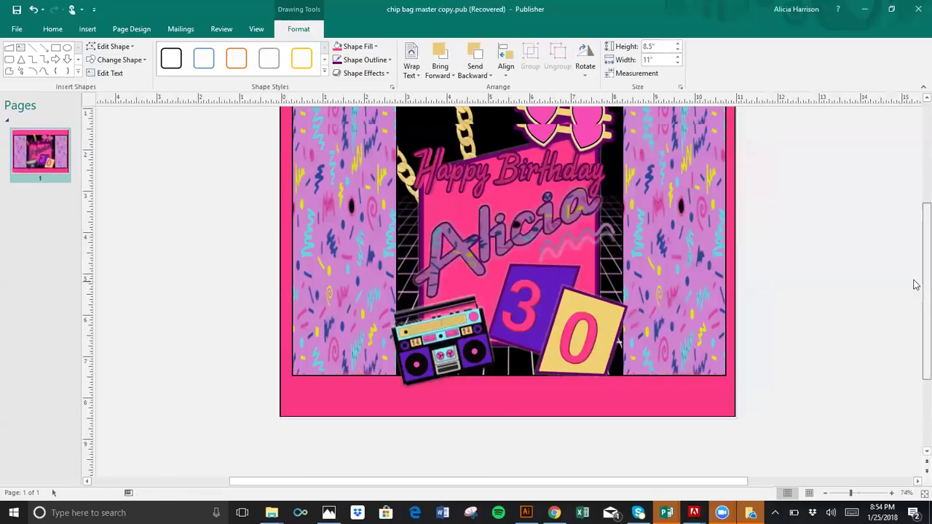
pyautogui.scroll(2, 916, 271)
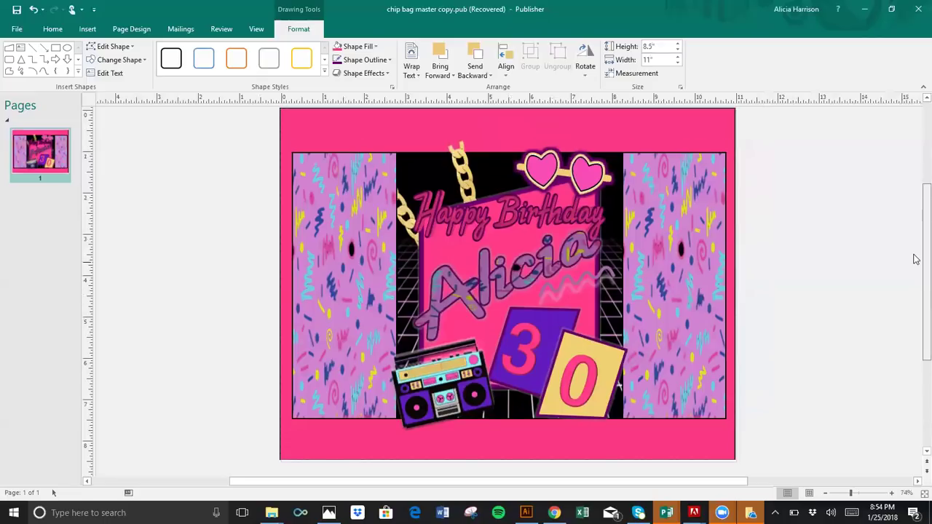
pyautogui.scroll(1, 916, 261)
pyautogui.scroll(-1, 916, 268)
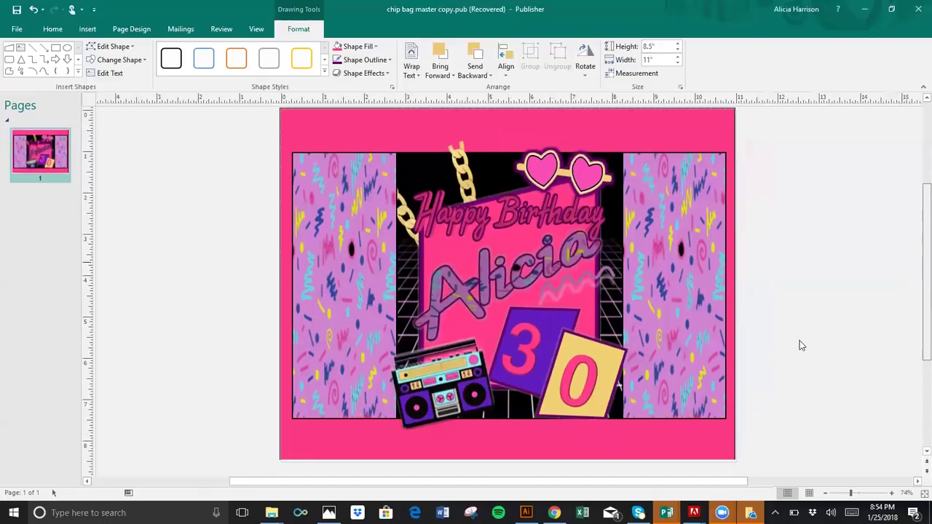
pyautogui.click(727, 347)
pyautogui.click(729, 287)
pyautogui.click(672, 119)
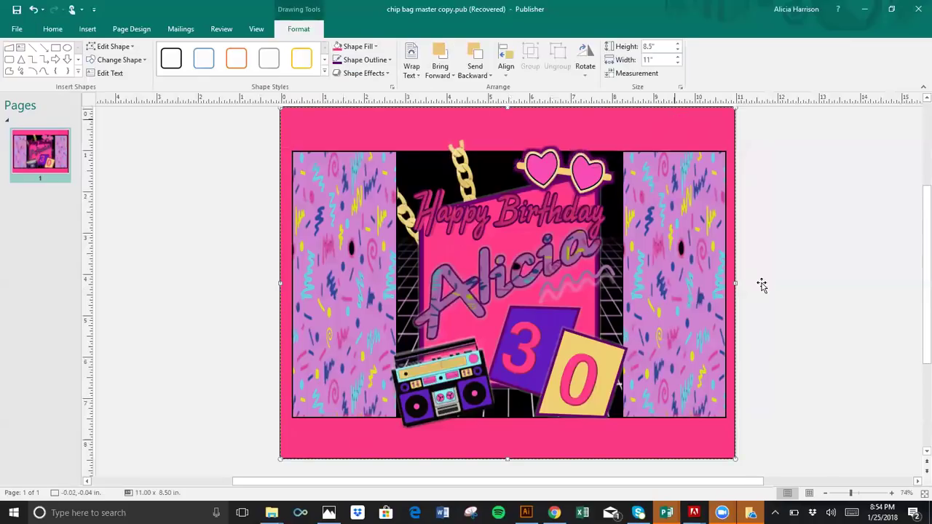
pyautogui.moveTo(736, 282); pyautogui.dragTo(758, 293)
pyautogui.click(277, 166)
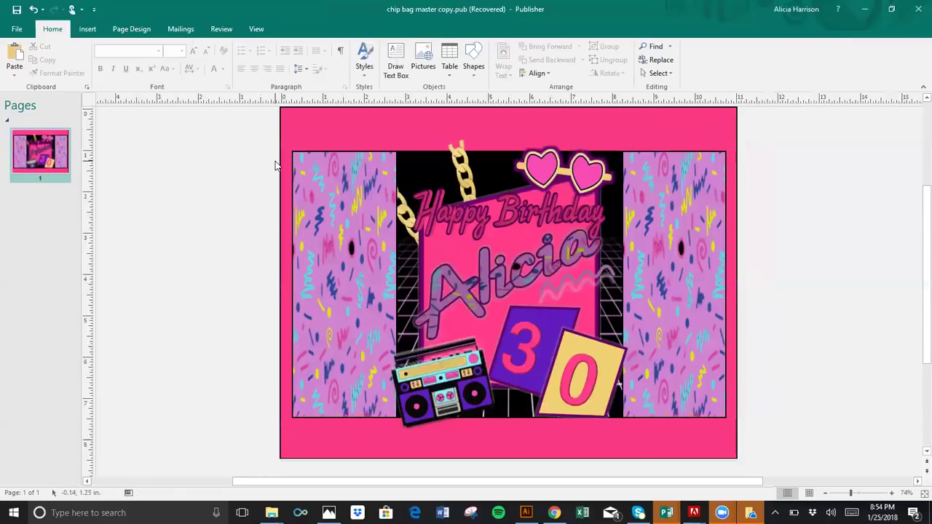
# Start a new WordArt with the three-line text "You're all that / and a / bag of chips!"
pyautogui.click(82, 29)
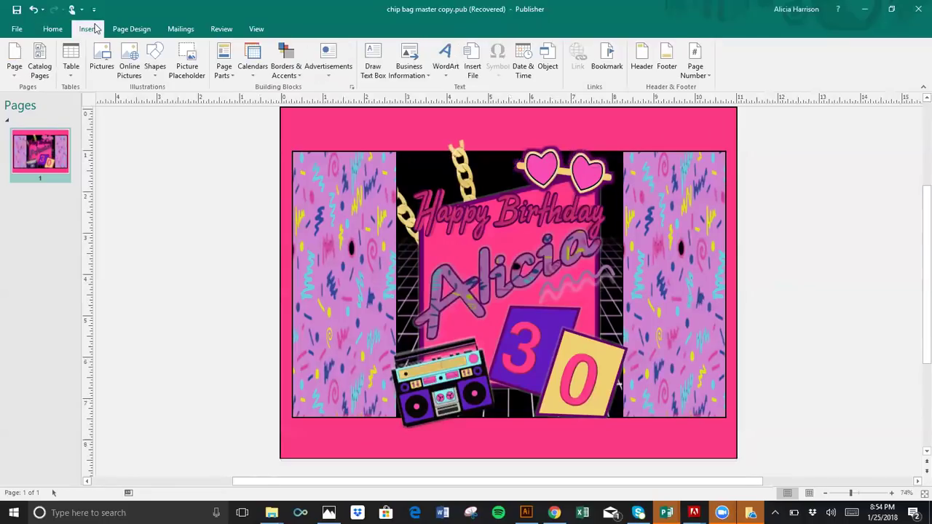
pyautogui.click(447, 61)
pyautogui.click(300, 197)
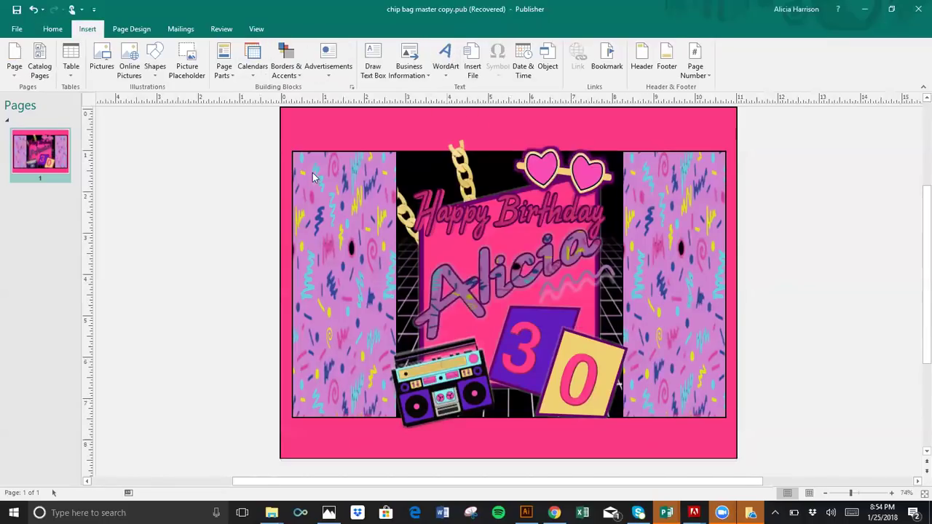
pyautogui.write('Thank you')
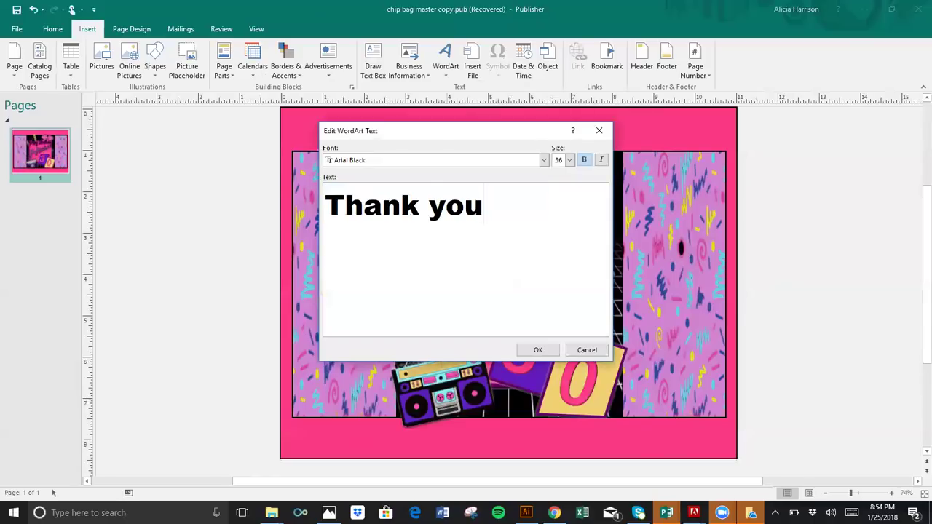
pyautogui.hotkey('ctrl', 'a')
pyautogui.write("You're all that ")
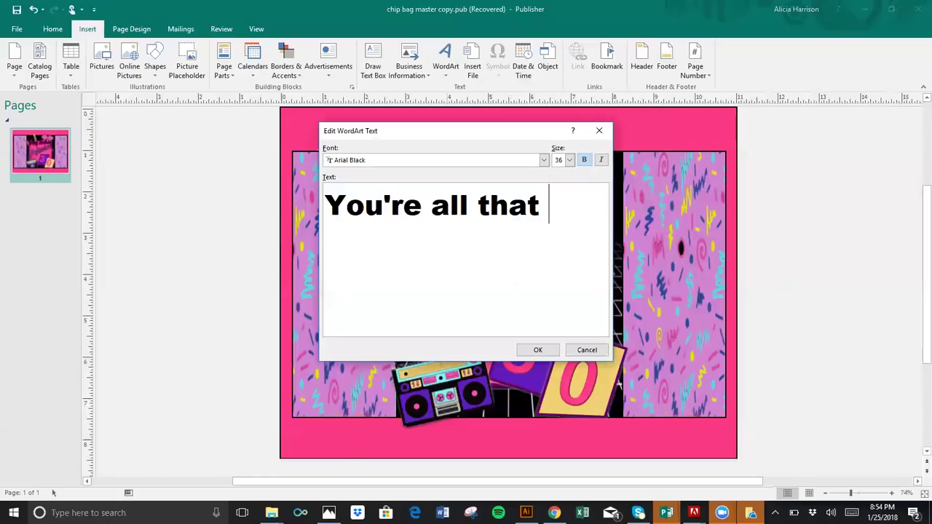
pyautogui.write('and a bag of ')
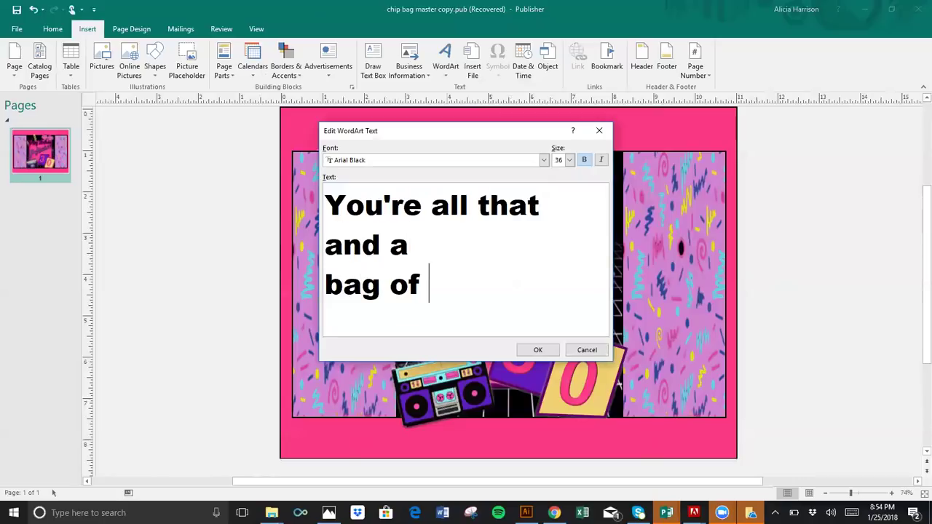
pyautogui.write('chips!')
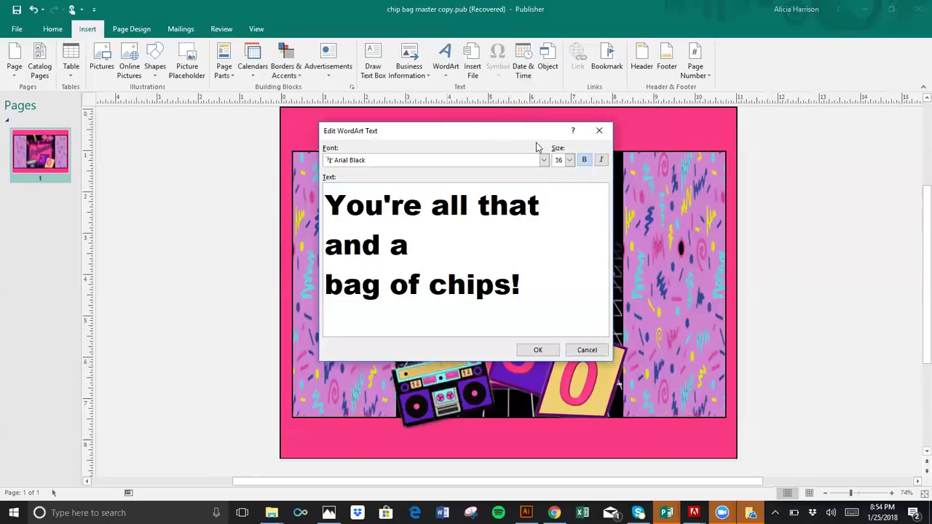
# Set the slogan's font to Thunderstorm and place the WordArt on the page
pyautogui.click(543, 160)
pyautogui.moveTo(545, 190); pyautogui.dragTo(545, 221)
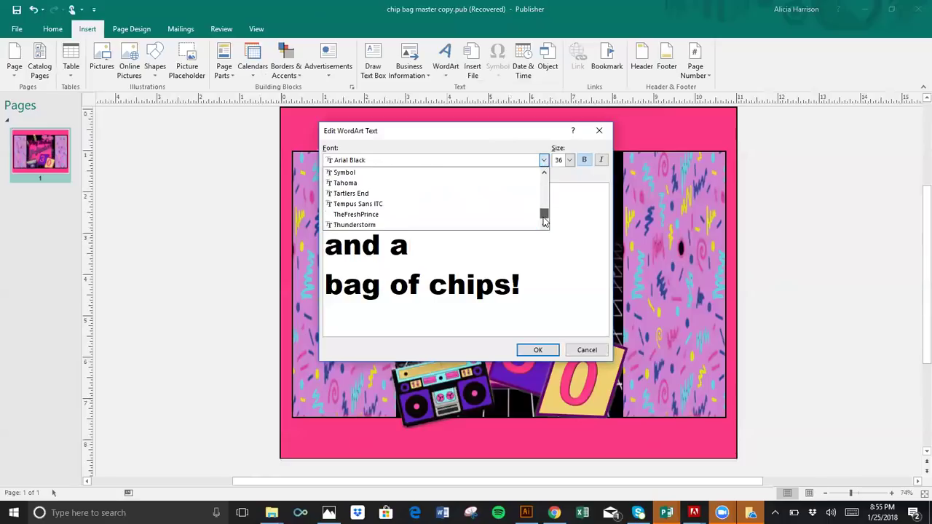
pyautogui.click(535, 224)
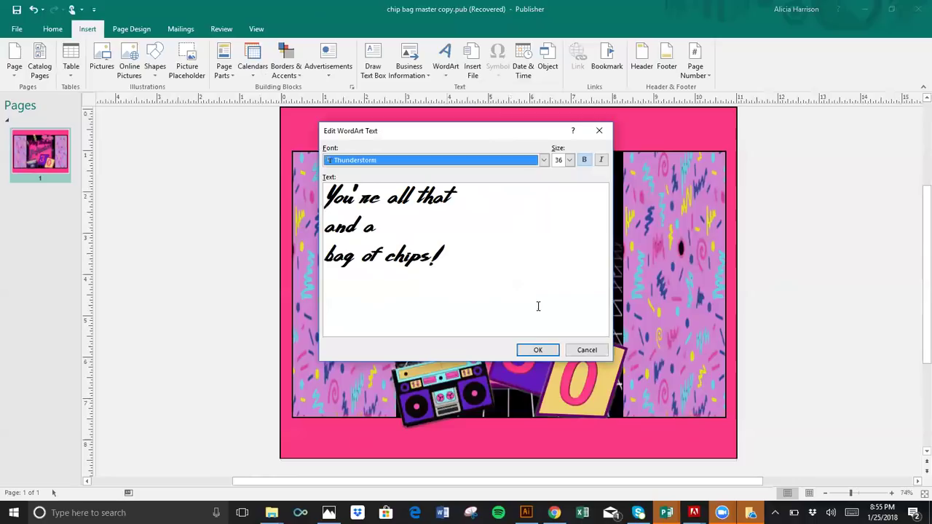
pyautogui.click(532, 351)
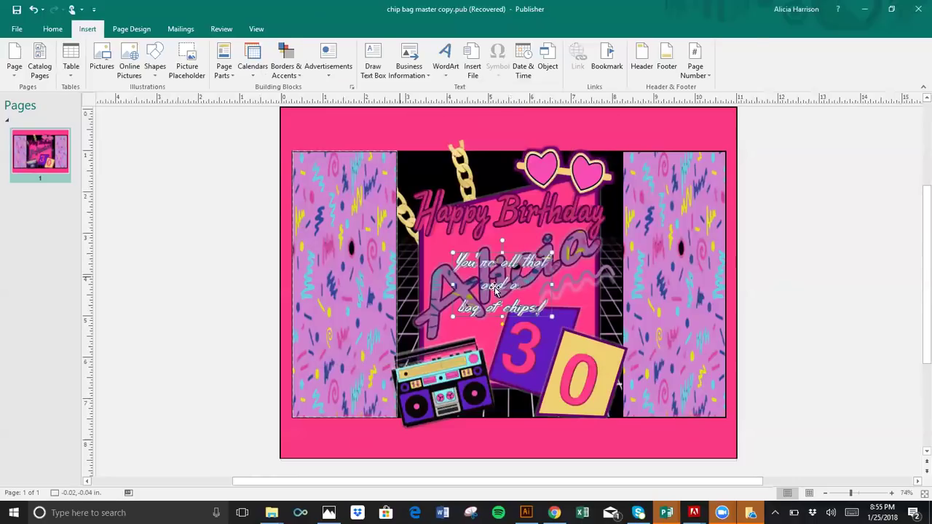
# Move the slogan onto the upper part of the patterned panel beside the chain and stretch it to about 3.53 inches tall
pyautogui.click(501, 252)
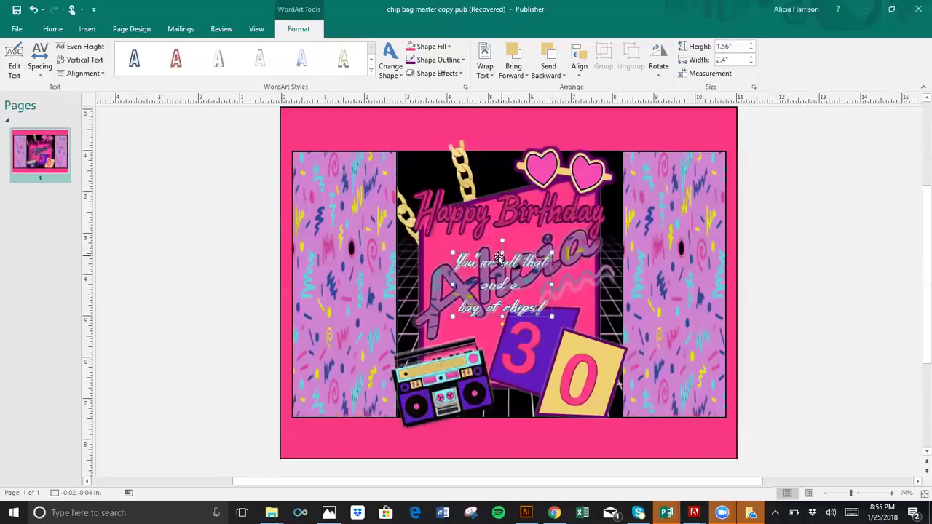
pyautogui.click(499, 258)
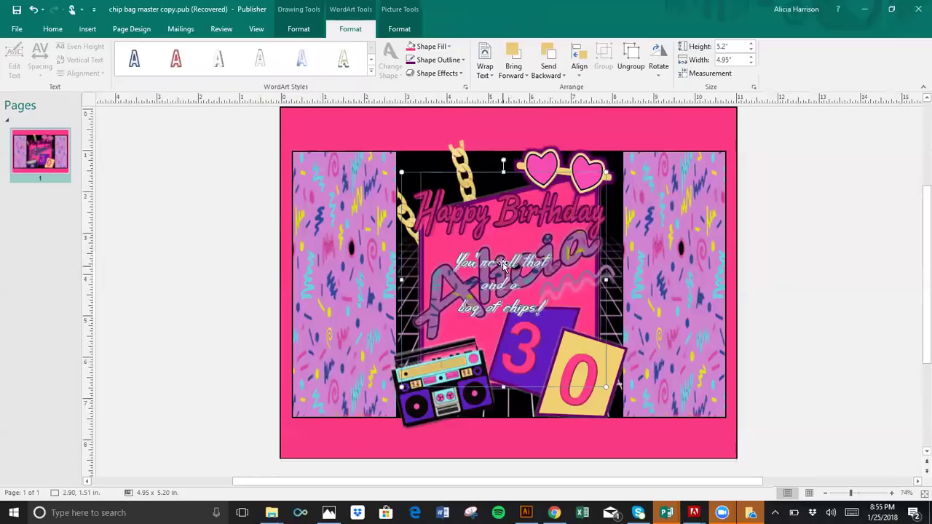
pyautogui.click(500, 263)
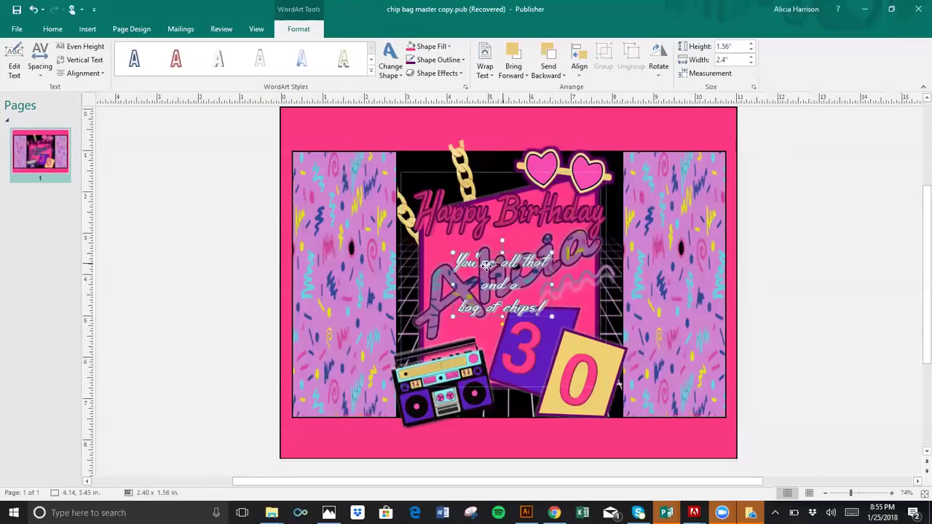
pyautogui.moveTo(351, 250); pyautogui.dragTo(342, 250)
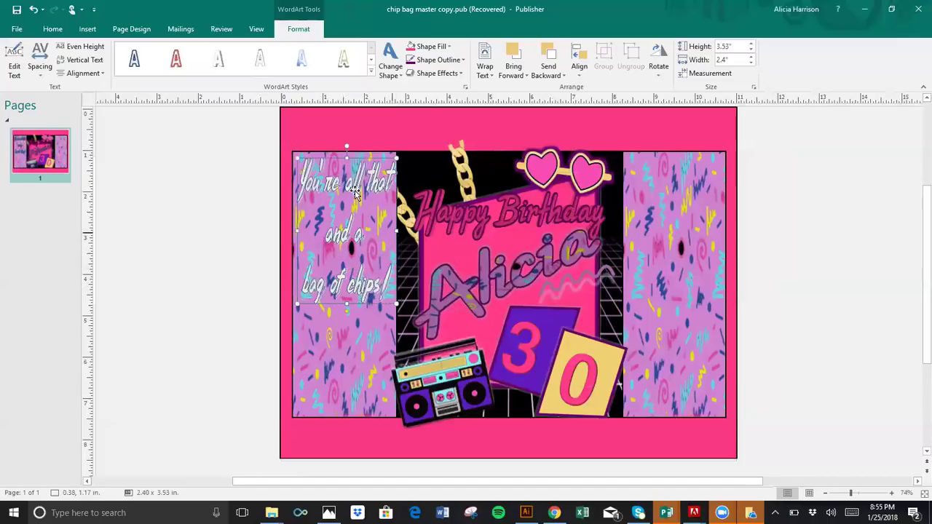
# Align the slogan and the patterned panel behind it to their shared horizontal center
pyautogui.keyDown('shift'); pyautogui.click(341, 329); pyautogui.keyUp('shift')
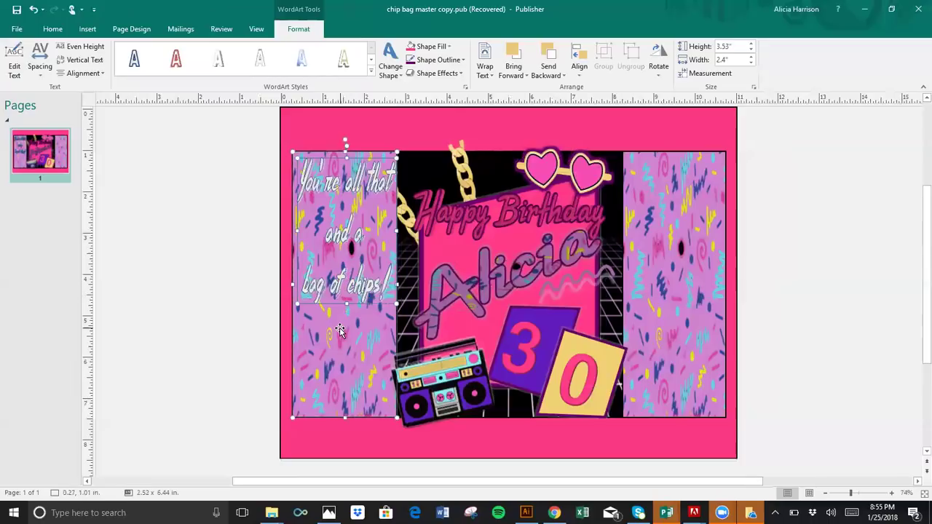
pyautogui.click(579, 69)
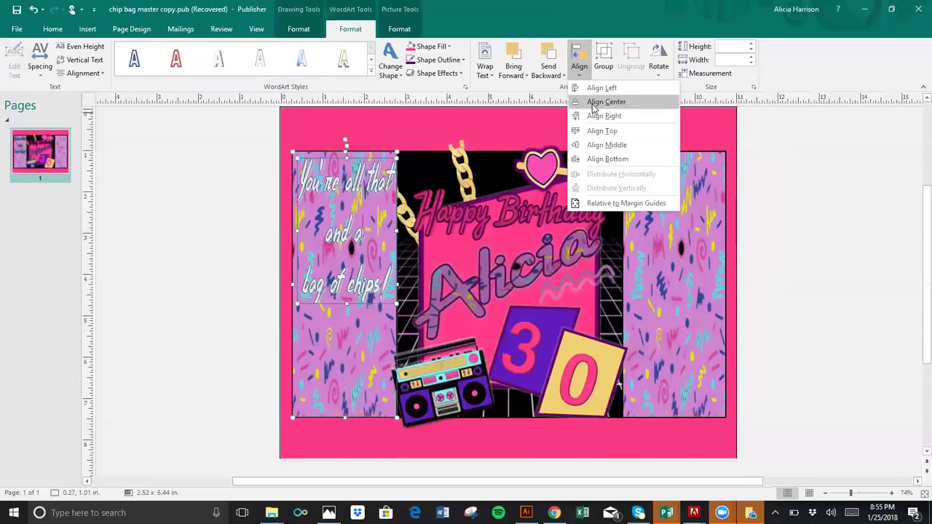
pyautogui.click(592, 104)
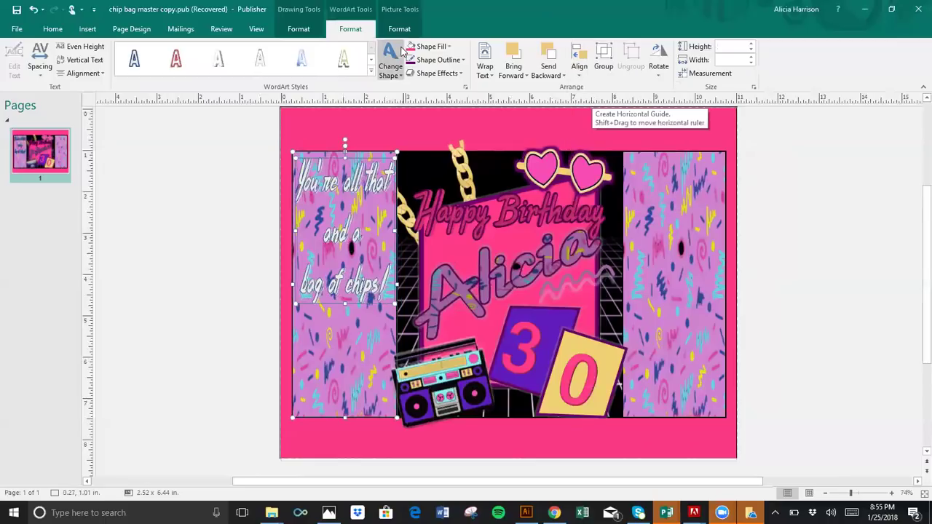
pyautogui.click(188, 198)
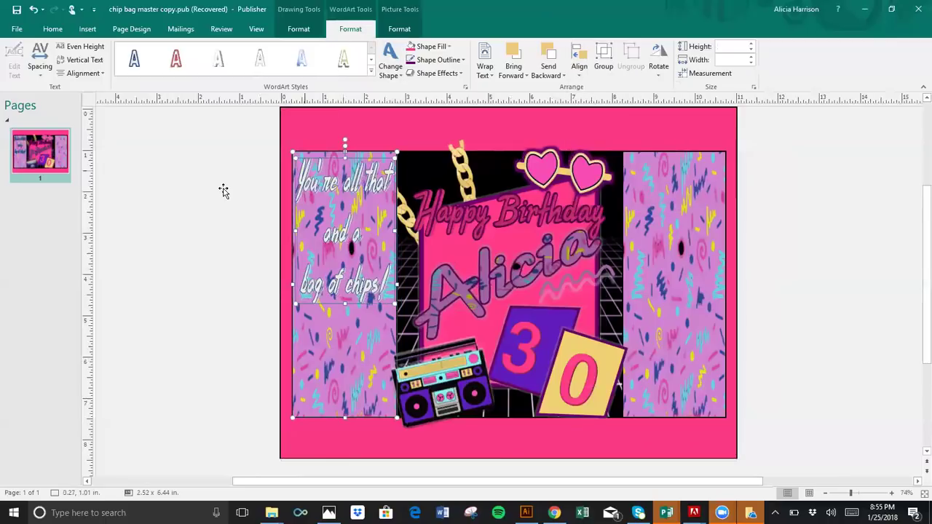
# Fill the slogan "You're all that and a bag of chips!" with the recently used purple
pyautogui.click(330, 188)
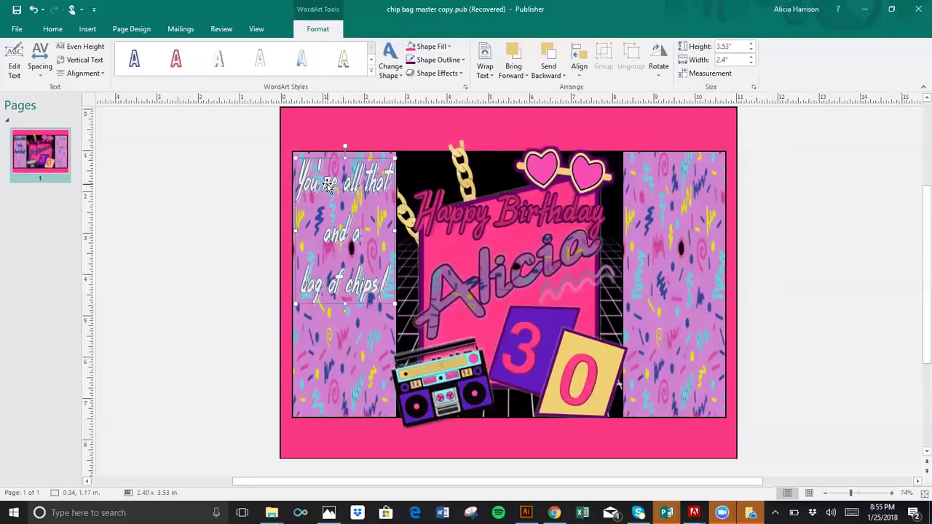
pyautogui.click(449, 47)
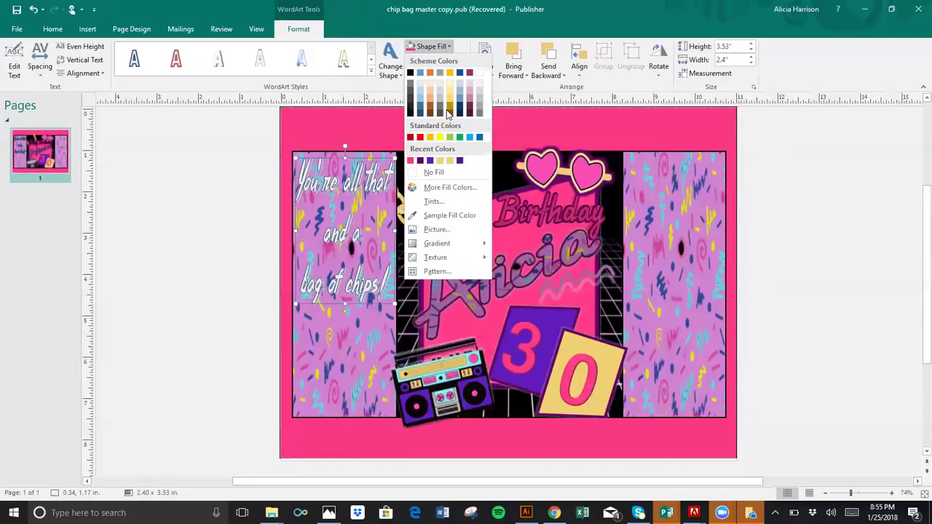
pyautogui.click(431, 168)
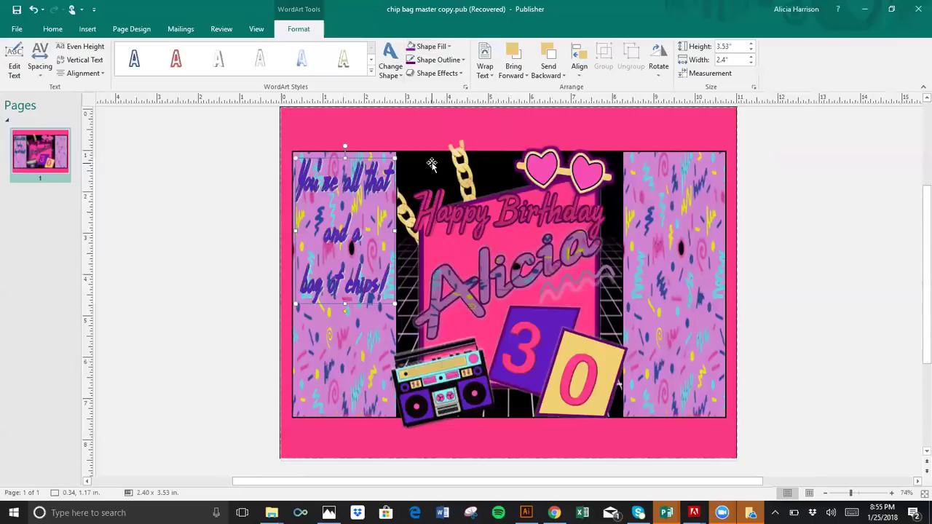
pyautogui.click(435, 73)
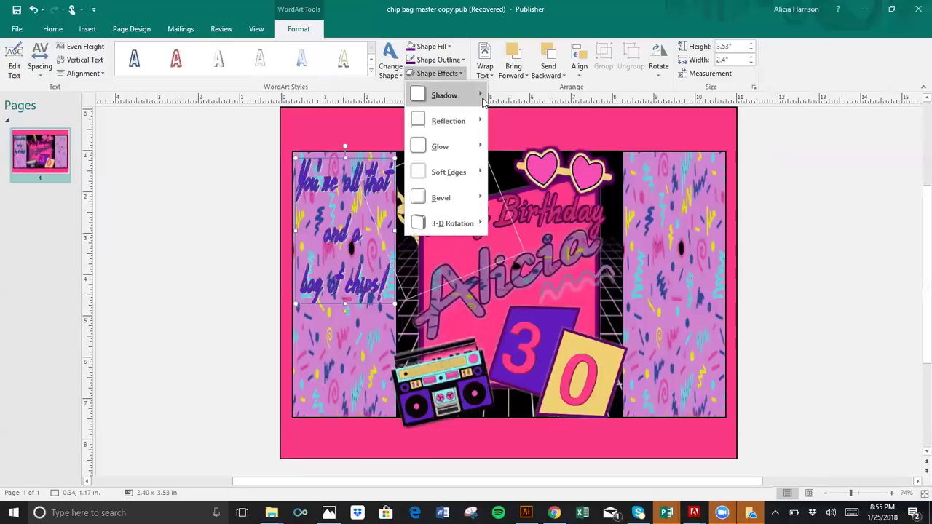
pyautogui.click(448, 76)
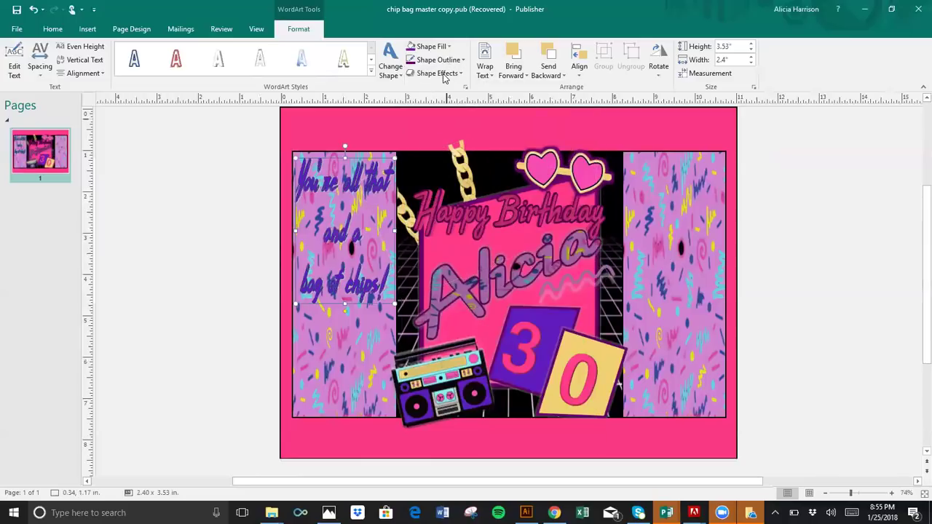
pyautogui.click(444, 75)
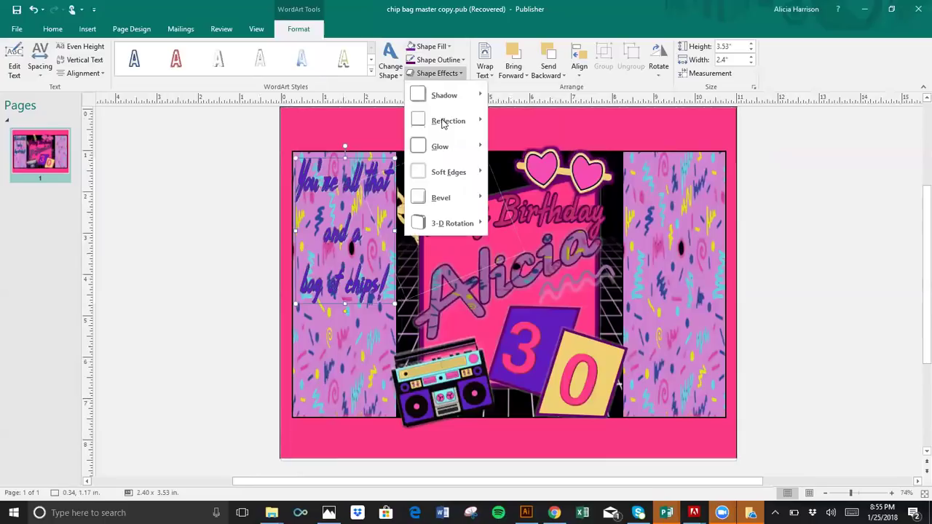
pyautogui.click(460, 74)
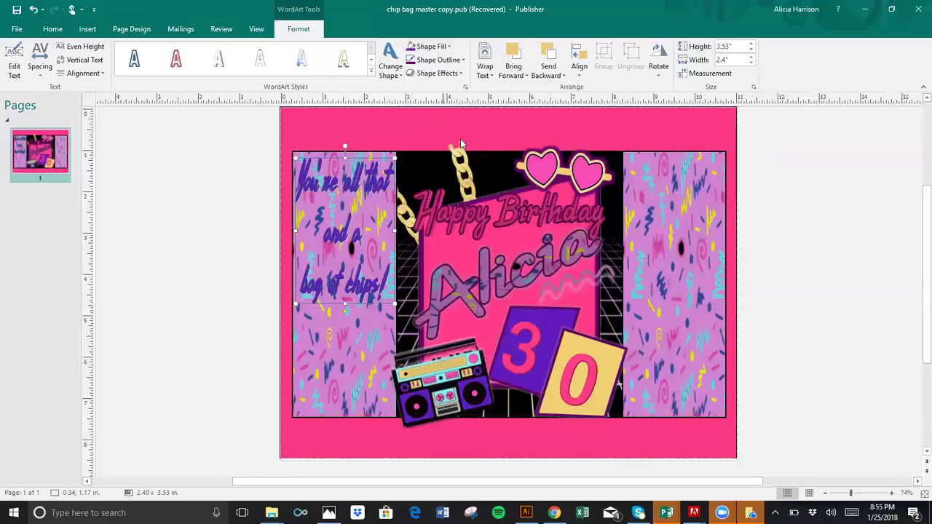
# Give the slogan's letters an outline in the recently used pink
pyautogui.click(444, 74)
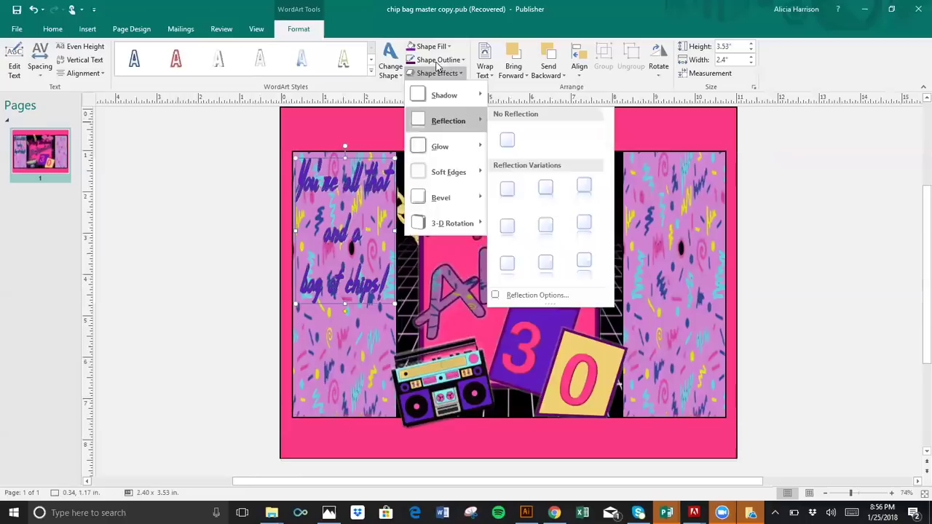
pyautogui.click(437, 60)
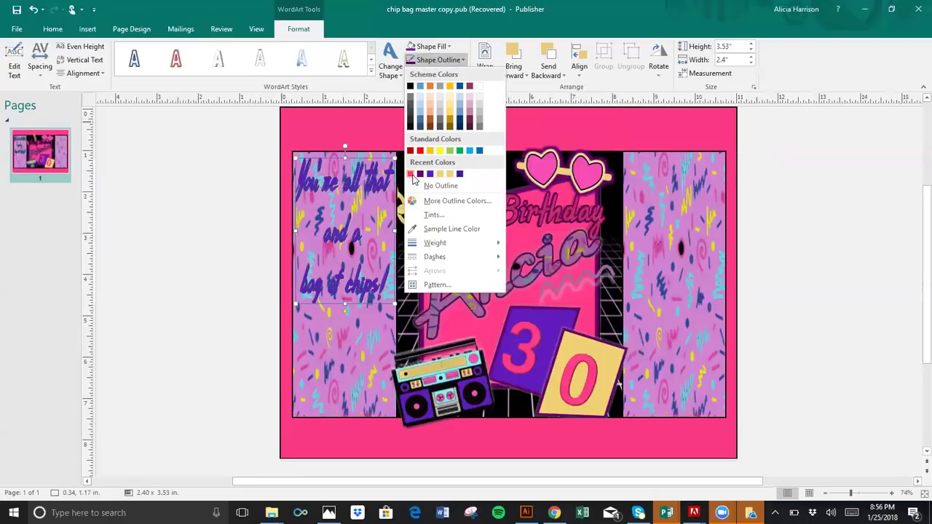
pyautogui.click(410, 174)
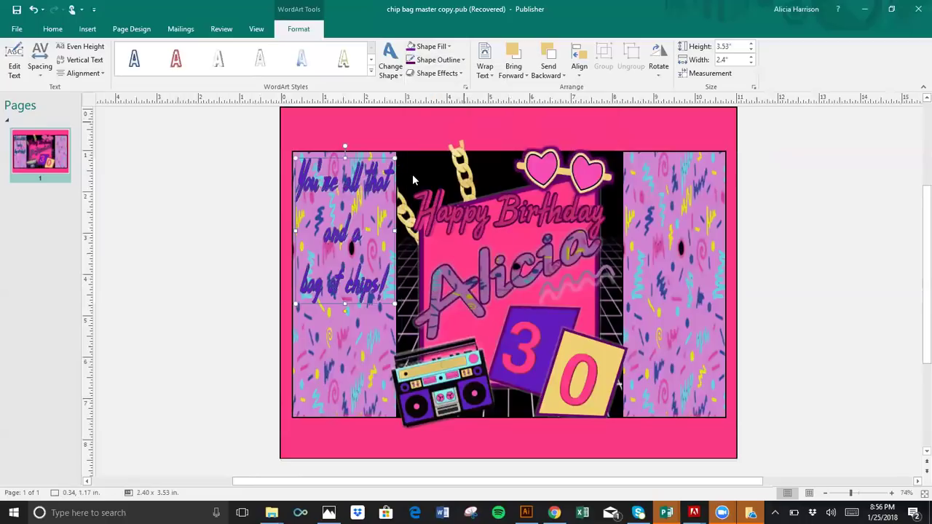
# Try a bevel effect on the slogan and undo it
pyautogui.click(460, 73)
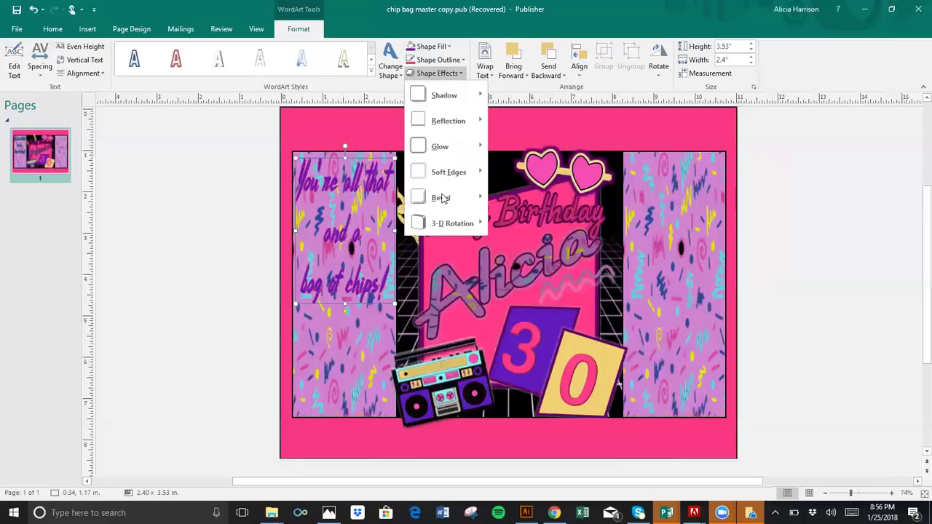
pyautogui.moveTo(444, 197)
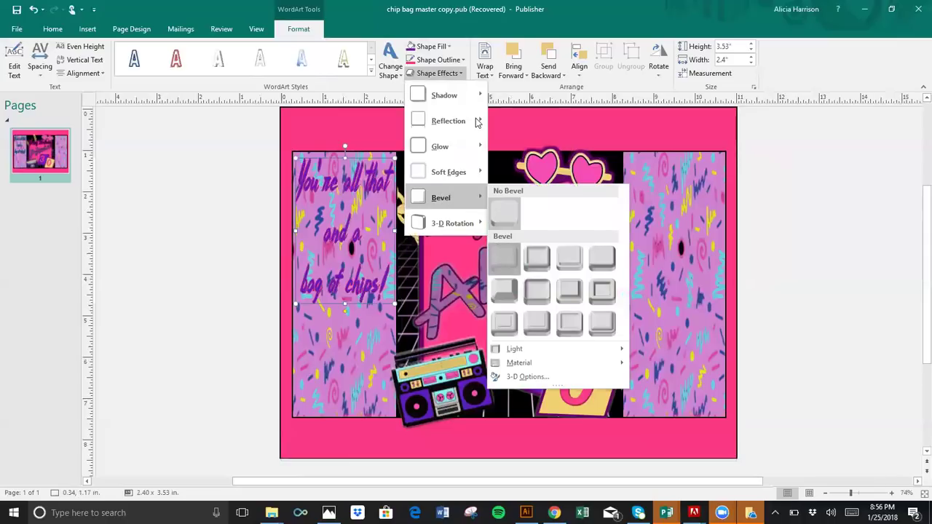
pyautogui.press('Escape')
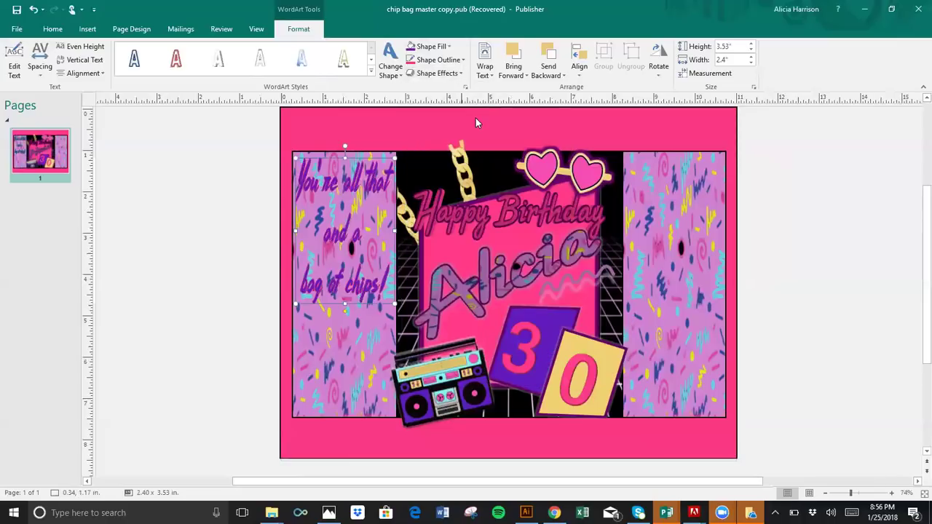
pyautogui.click(452, 75)
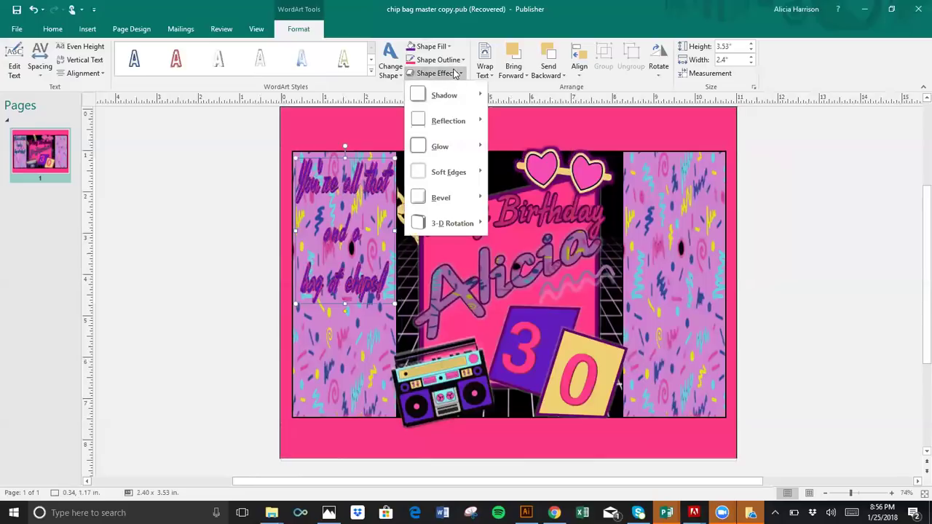
pyautogui.click(34, 10)
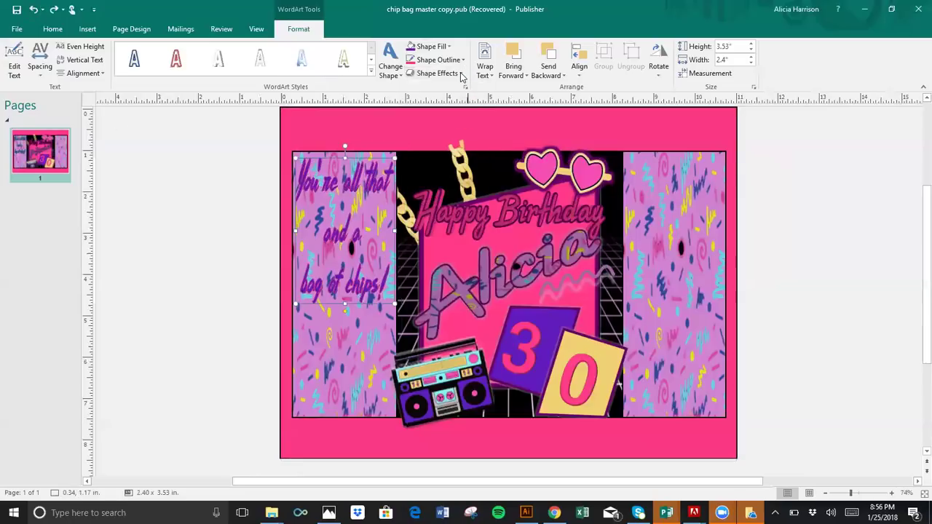
# Apply the first bevel preset to the slogan and deselect it
pyautogui.click(457, 73)
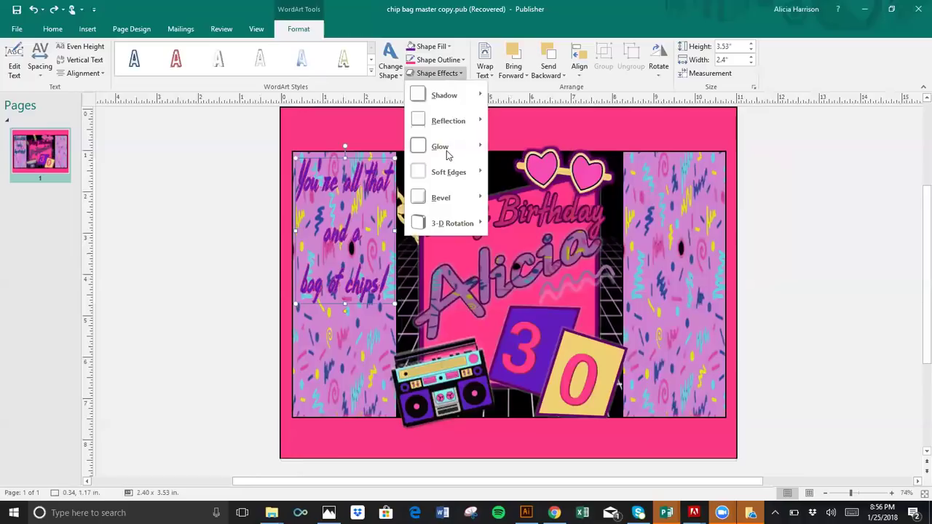
pyautogui.click(856, 273)
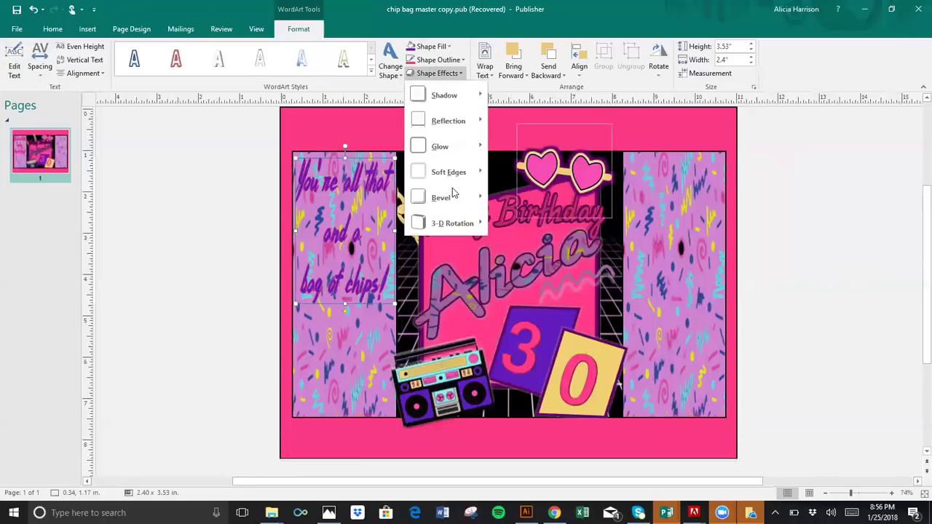
pyautogui.moveTo(451, 197)
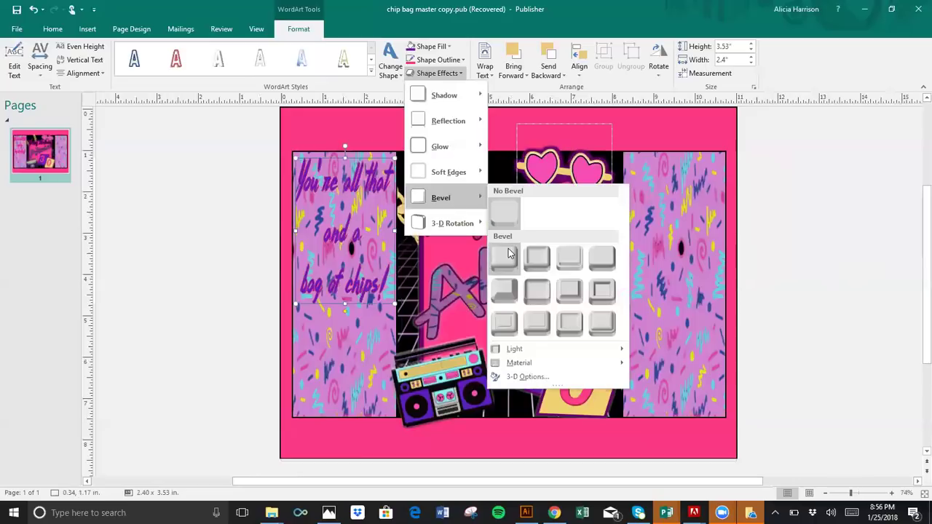
pyautogui.click(509, 252)
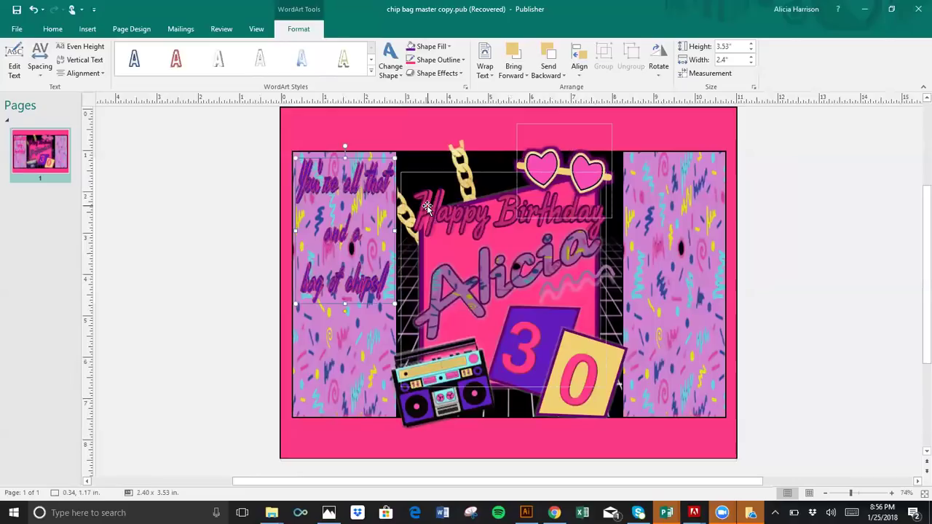
pyautogui.click(190, 252)
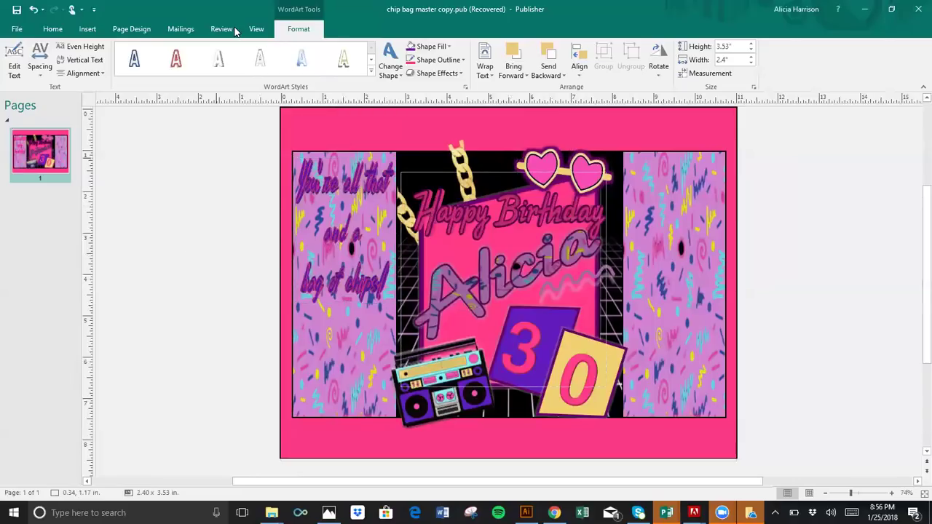
# Start a new WordArt in the orange-outlined circular transform style with the text "Thank you for coming!"
pyautogui.click(91, 30)
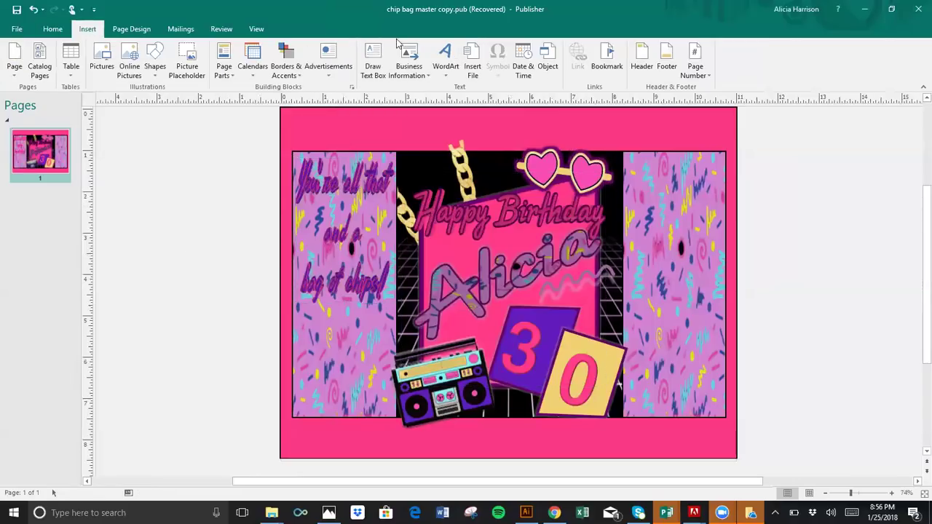
pyautogui.click(443, 79)
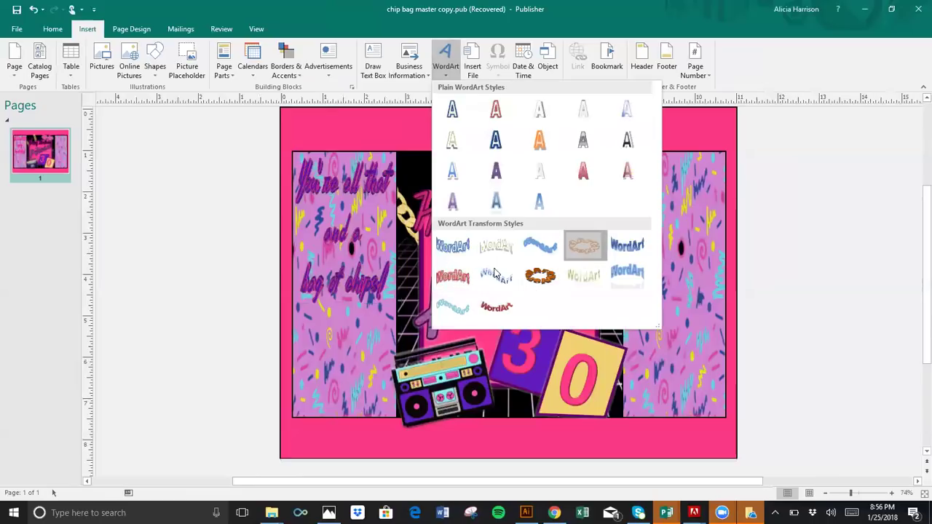
pyautogui.click(494, 272)
pyautogui.write('Thank')
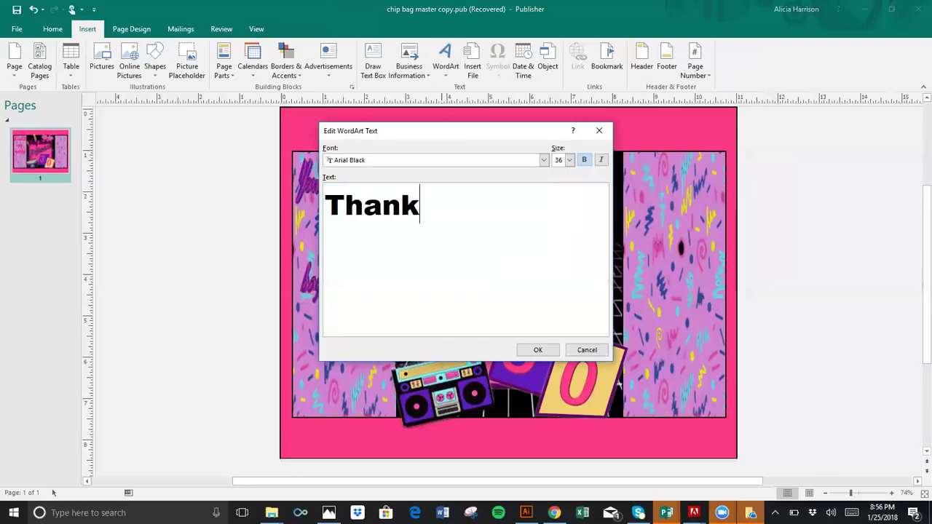
pyautogui.write(' you for coming!')
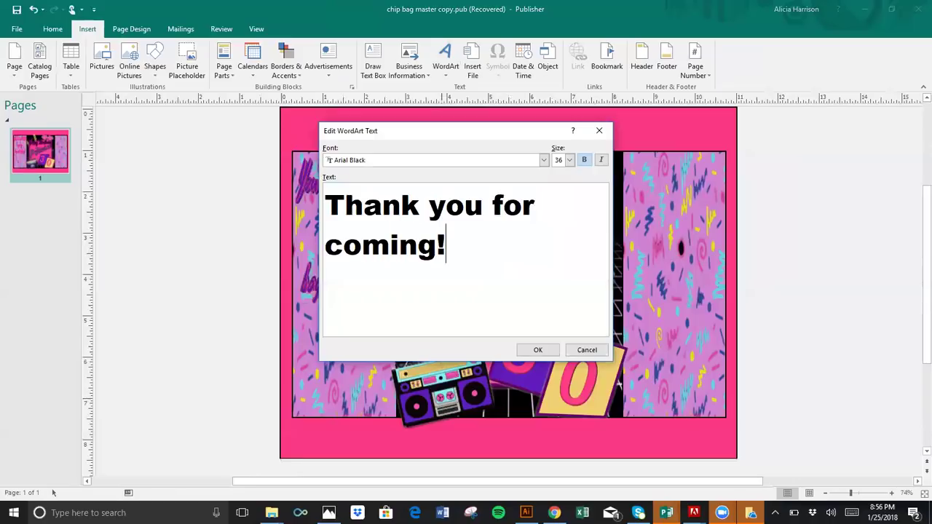
# Place the thank-you WordArt in the Thunderstorm font and stretch it to about 2.06 inches tall
pyautogui.click(543, 159)
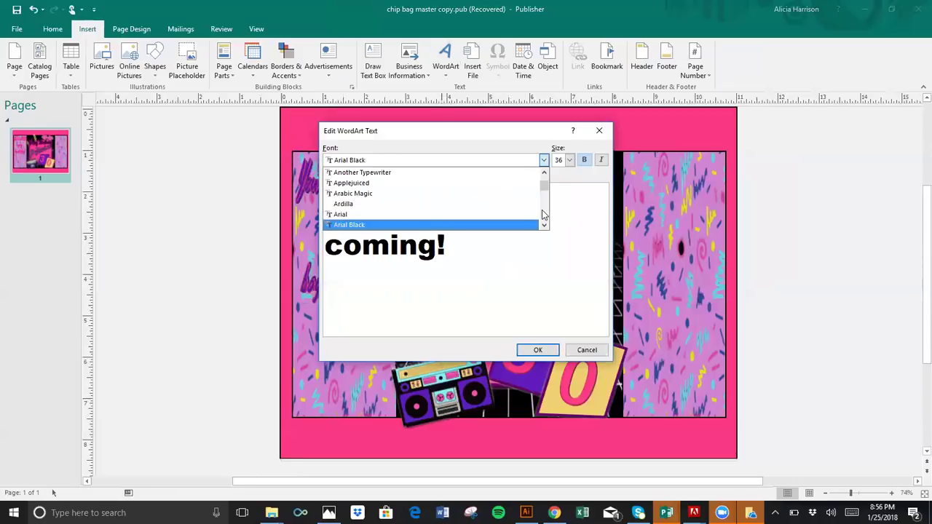
pyautogui.scroll(-2, 542, 209)
pyautogui.scroll(-5, 541, 210)
pyautogui.moveTo(544, 190); pyautogui.dragTo(545, 221)
pyautogui.click(542, 197)
pyautogui.click(409, 184)
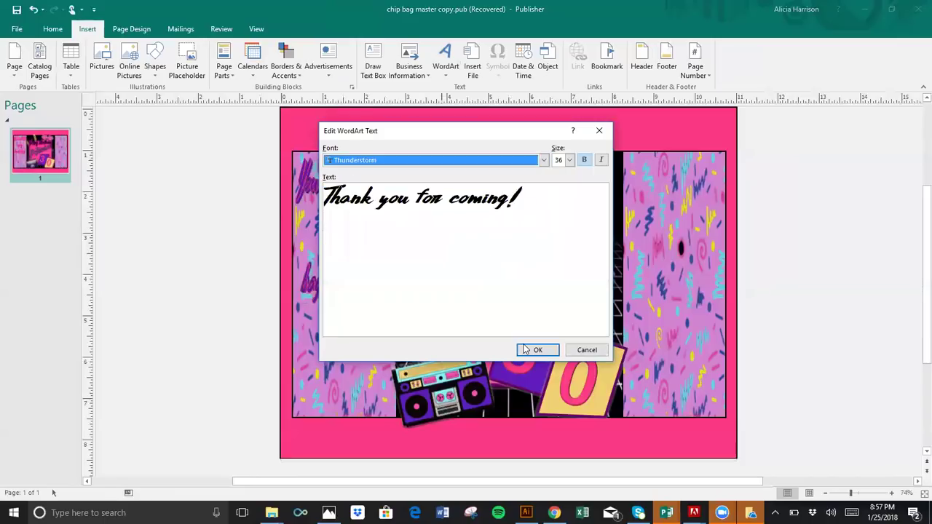
pyautogui.click(535, 352)
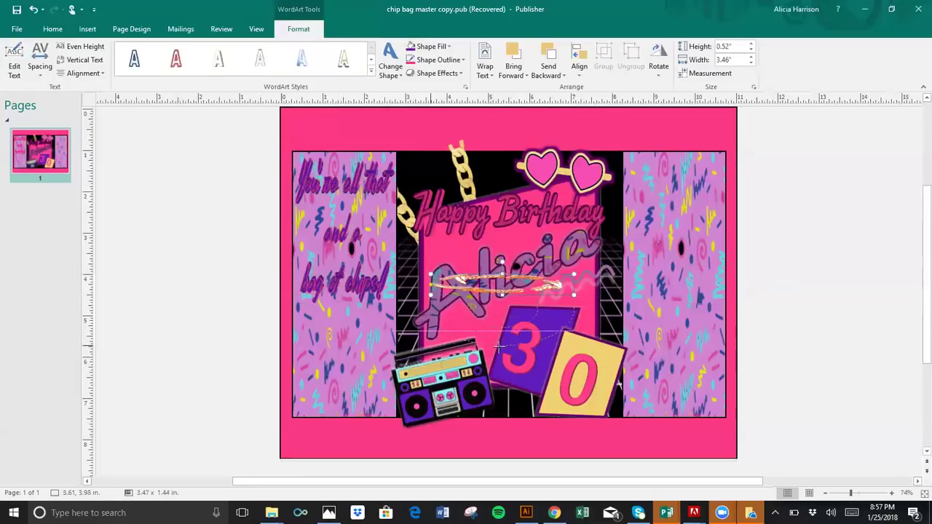
pyautogui.moveTo(496, 358); pyautogui.dragTo(495, 357)
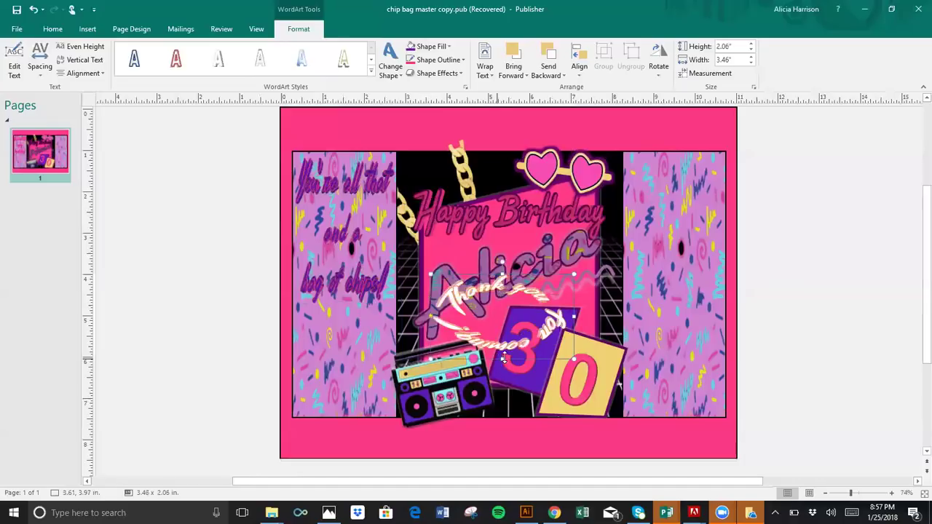
# Remove the shadow and reflection from the thank-you WordArt and fill it with the recent gold color
pyautogui.click(446, 73)
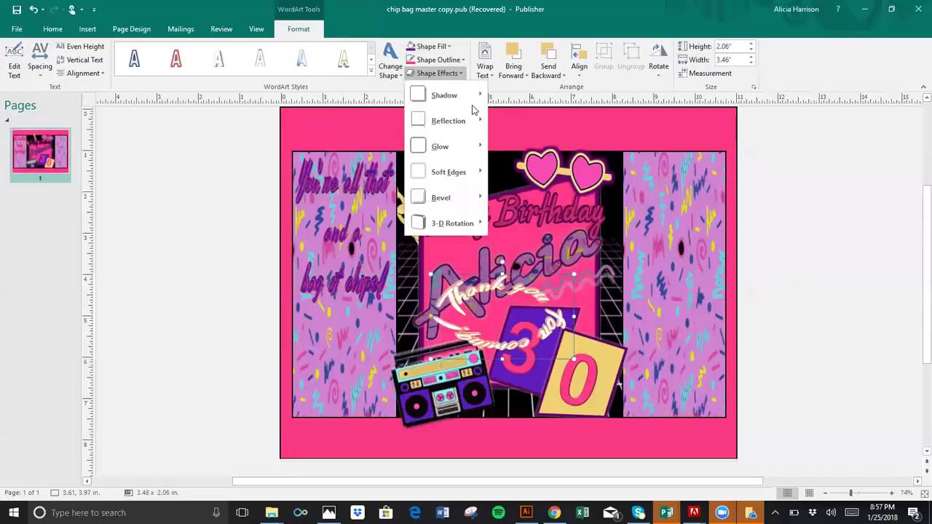
pyautogui.moveTo(475, 100)
pyautogui.click(498, 117)
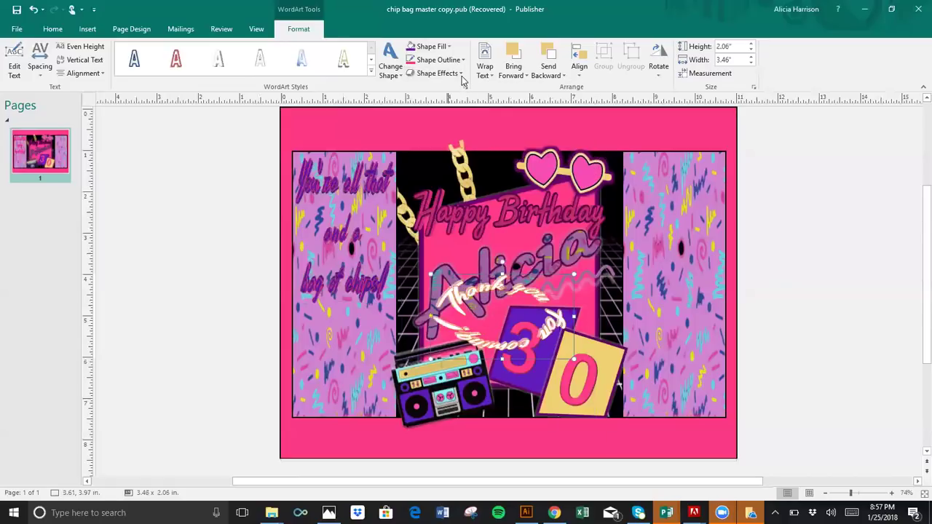
pyautogui.click(455, 74)
pyautogui.moveTo(450, 86)
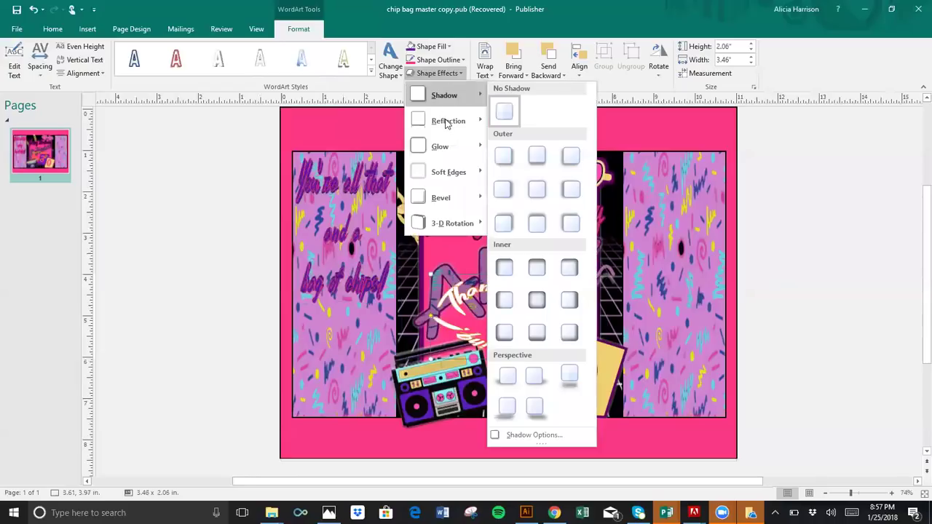
pyautogui.moveTo(449, 124)
pyautogui.click(507, 142)
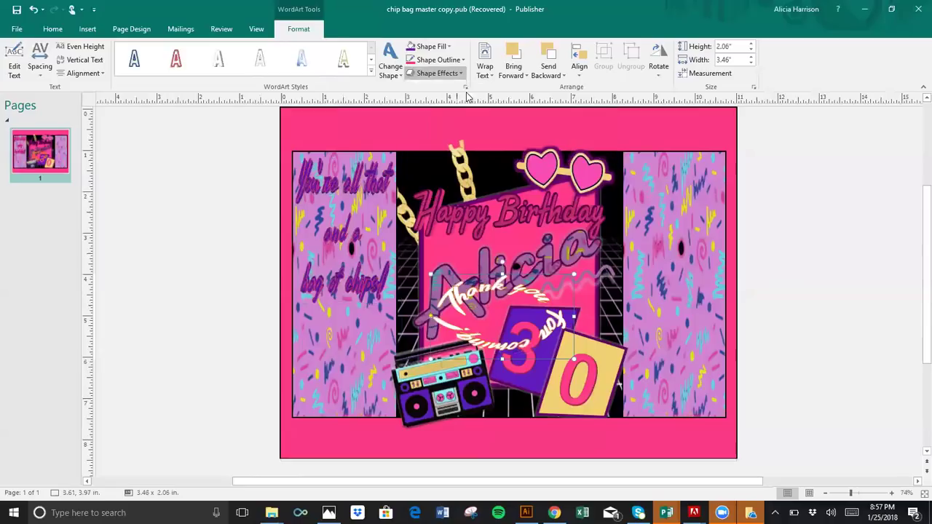
pyautogui.click(438, 48)
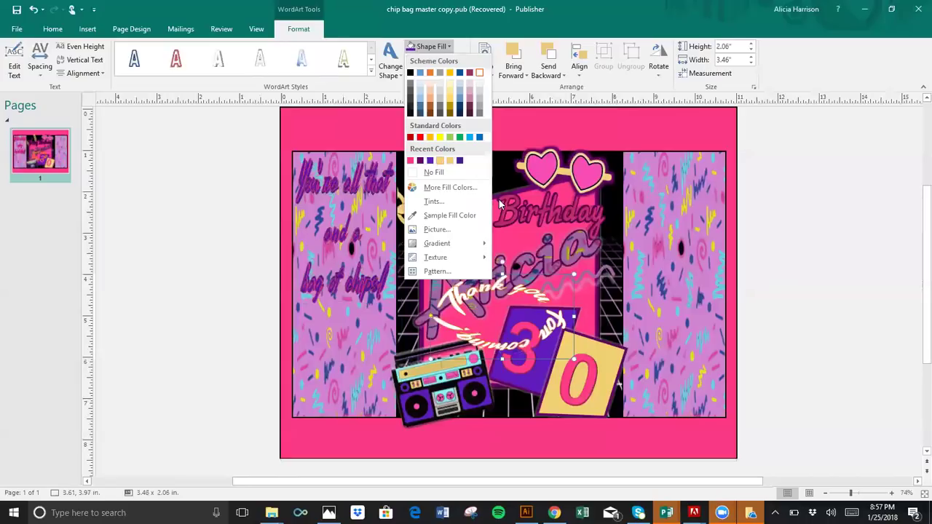
pyautogui.click(529, 274)
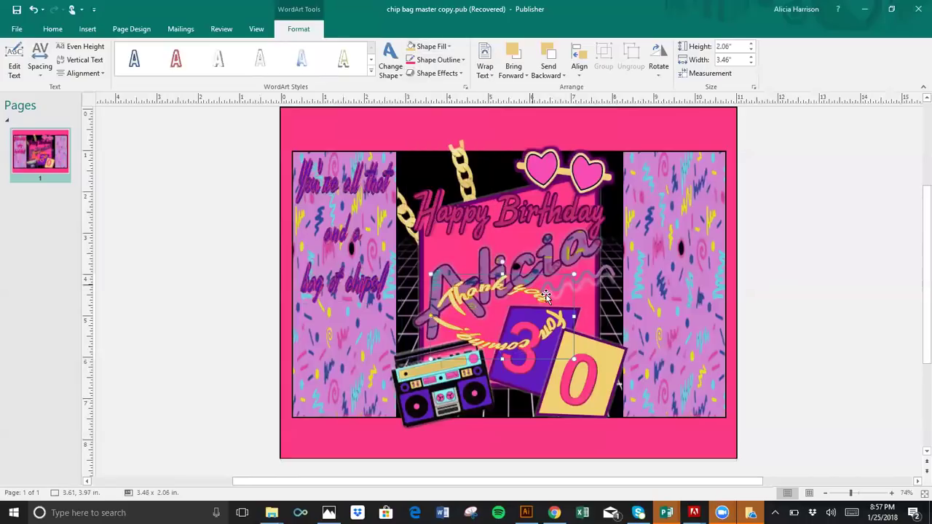
# Narrow the thank-you WordArt to about 2.86 inches wide and move it below the slogan on the left side panel
pyautogui.moveTo(575, 317); pyautogui.dragTo(548, 320)
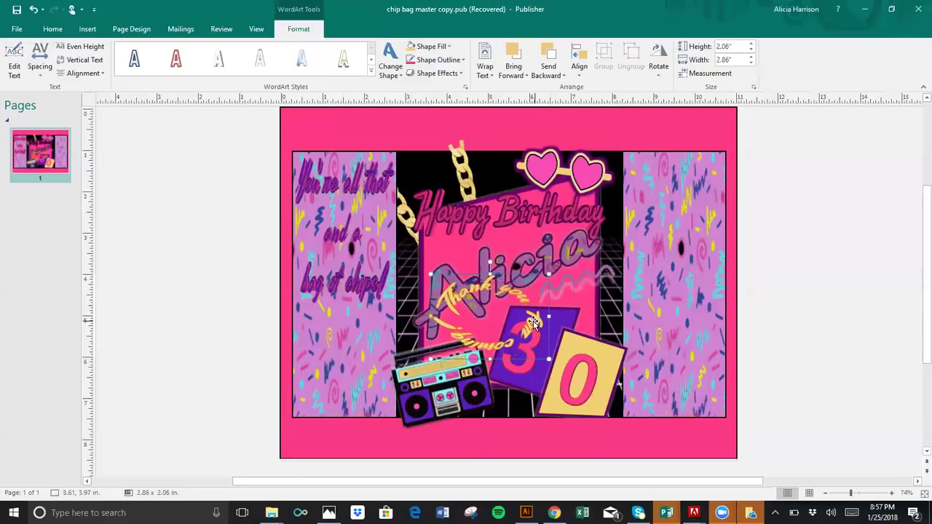
pyautogui.moveTo(458, 340); pyautogui.dragTo(331, 344)
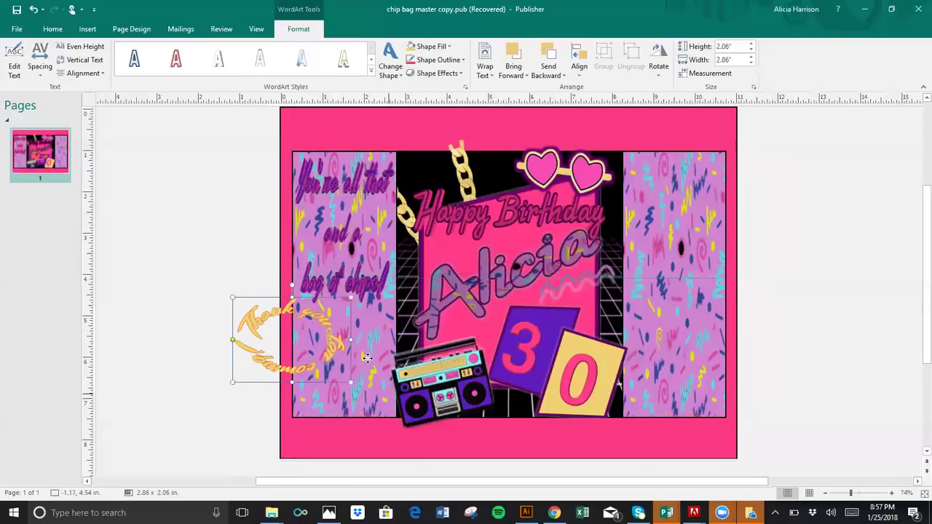
pyautogui.moveTo(372, 362); pyautogui.dragTo(287, 358)
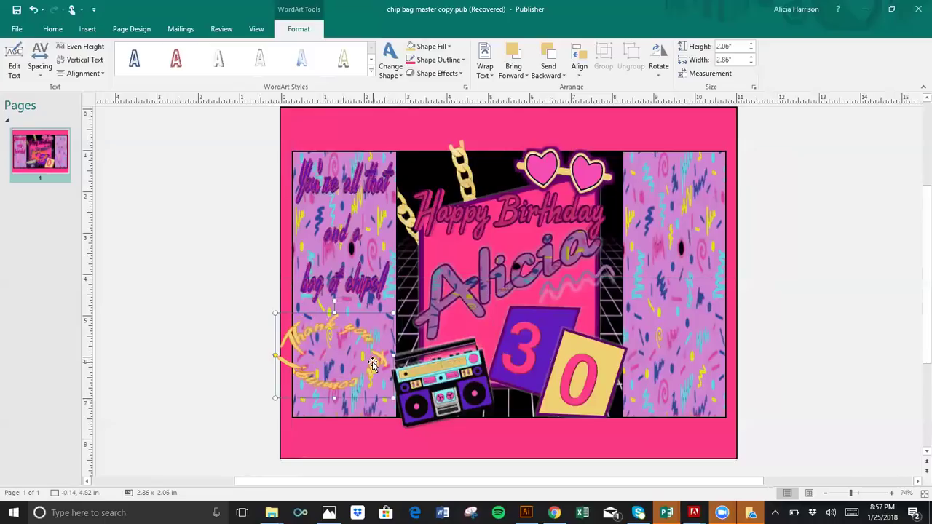
# Try to reshape the circular thank-you text with its shape adjustment point and undo the change
pyautogui.click(272, 354)
pyautogui.click(277, 356)
pyautogui.moveTo(297, 358); pyautogui.dragTo(299, 358)
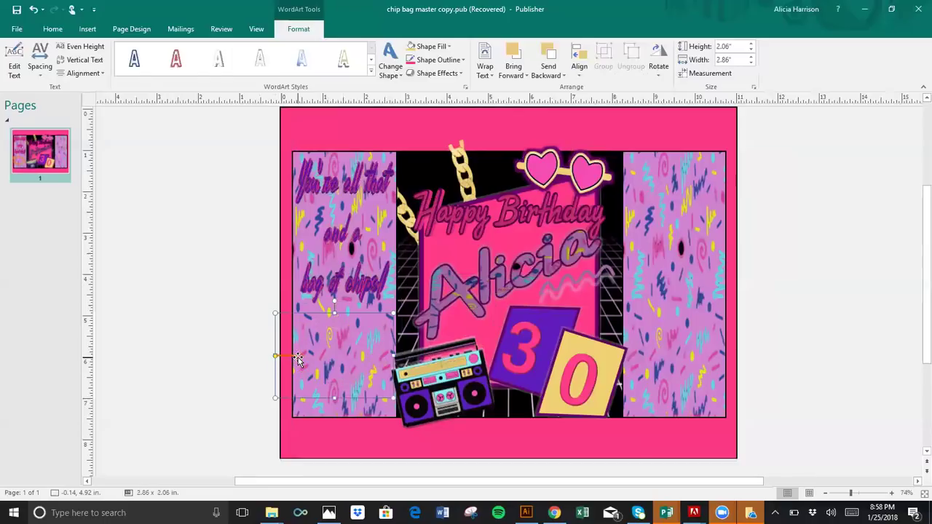
pyautogui.click(33, 9)
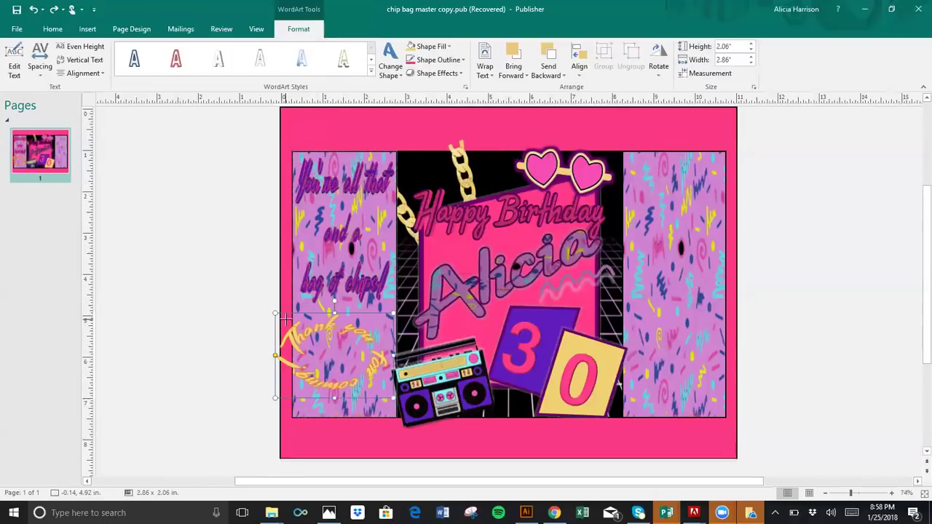
# Resize the thank-you WordArt to about 2.44 by 2.12 inches and center it in the left side panel below the slogan
pyautogui.moveTo(291, 321); pyautogui.dragTo(343, 328)
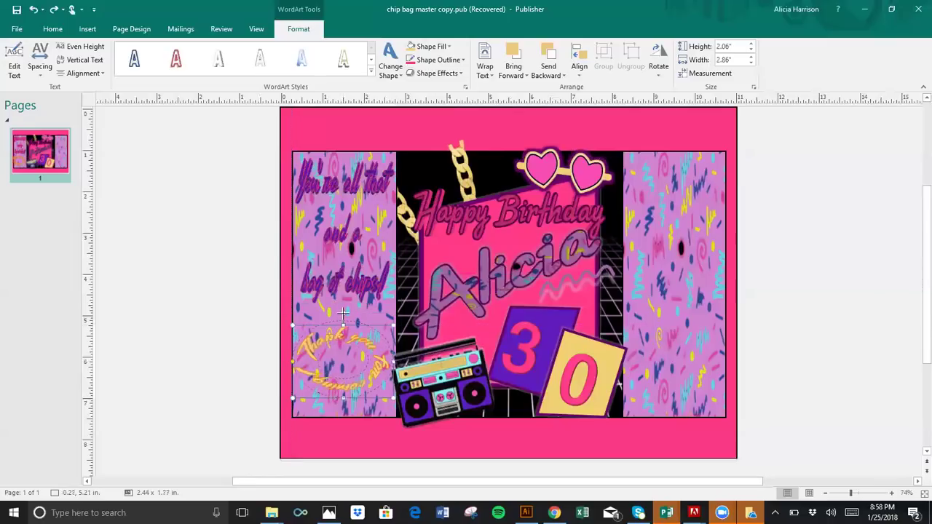
pyautogui.moveTo(343, 308); pyautogui.dragTo(343, 306)
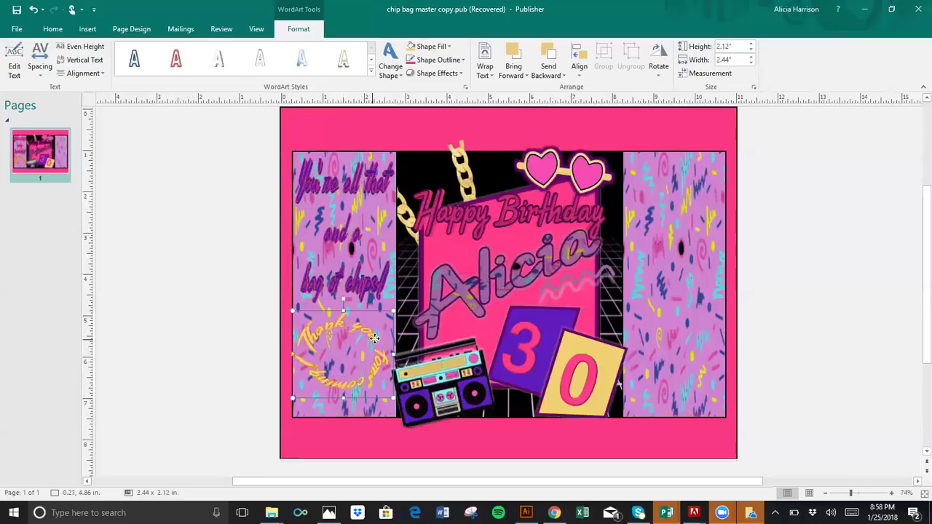
pyautogui.moveTo(375, 339); pyautogui.dragTo(379, 340)
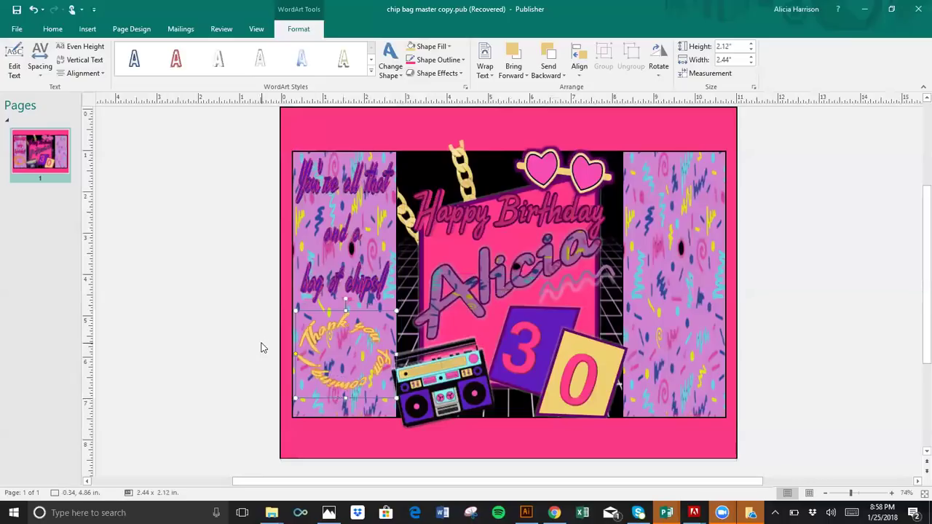
# Replace the thank-you WordArt's outline with the recent dark purple color
pyautogui.click(447, 60)
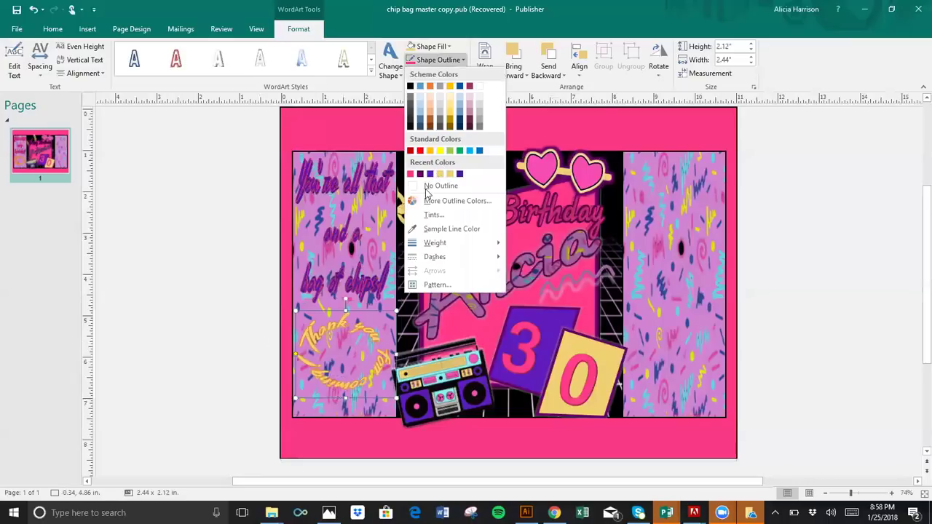
pyautogui.click(427, 187)
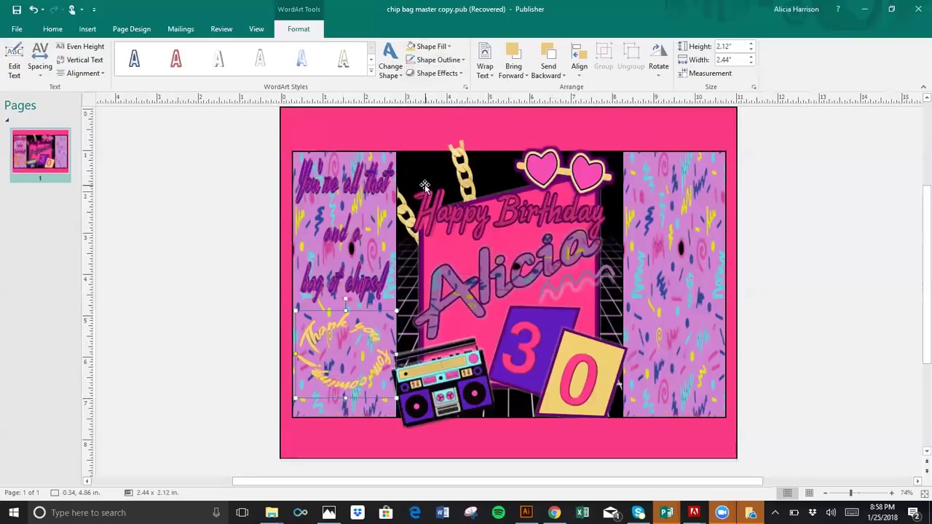
pyautogui.click(437, 59)
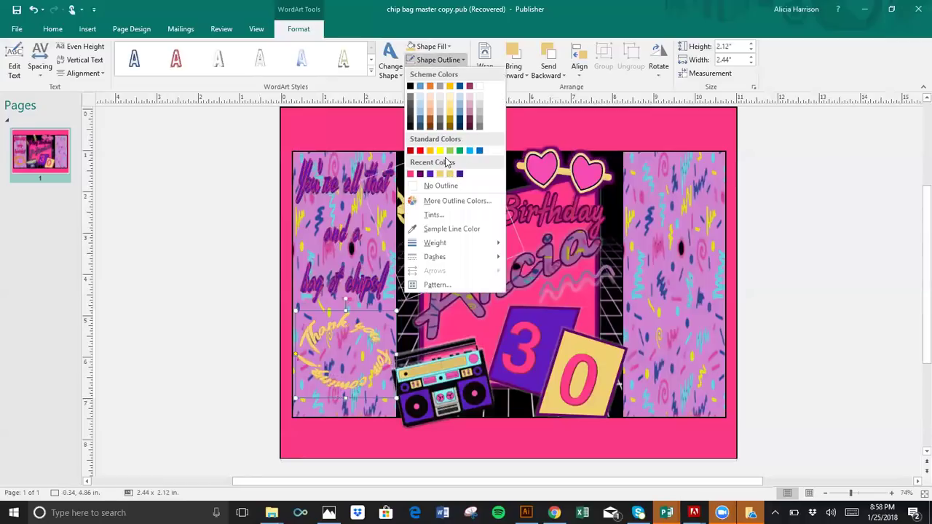
pyautogui.click(460, 174)
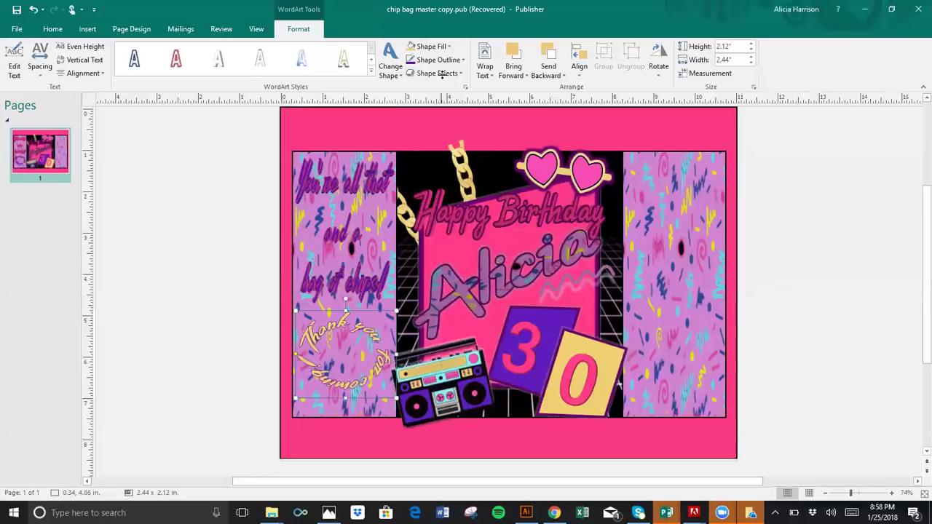
# Apply the first bevel preset to the thank-you WordArt and deselect it
pyautogui.click(440, 73)
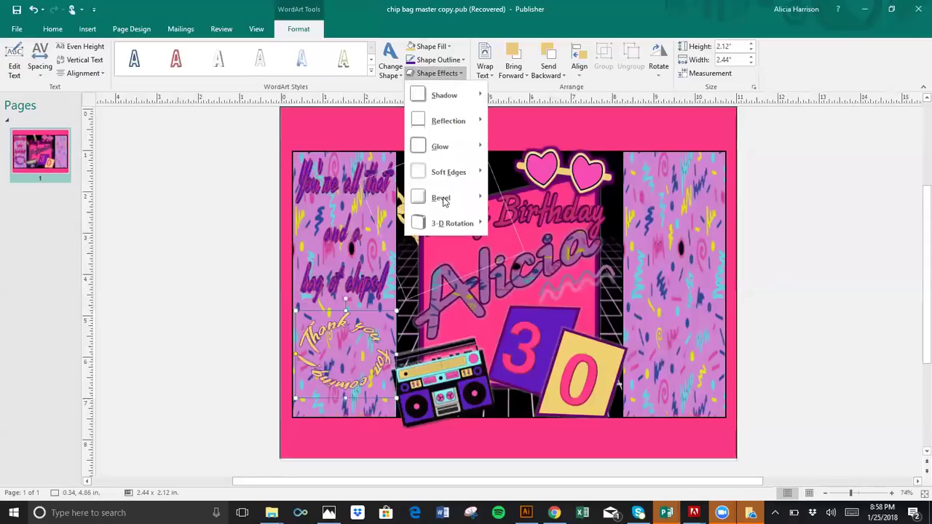
pyautogui.click(466, 199)
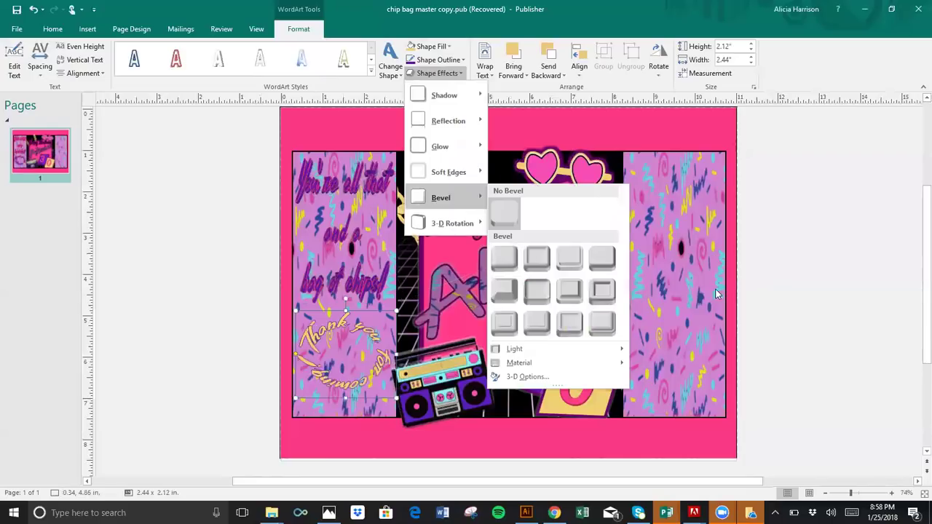
pyautogui.click(498, 248)
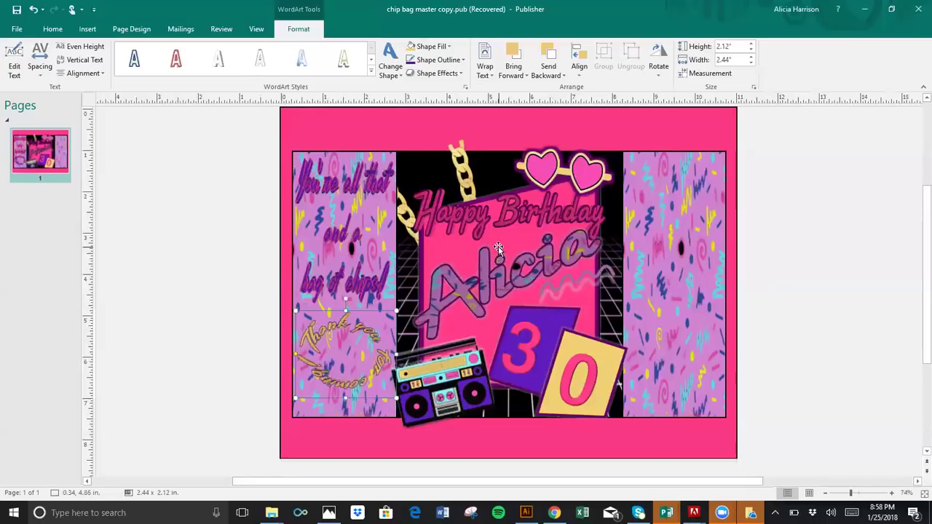
pyautogui.click(650, 232)
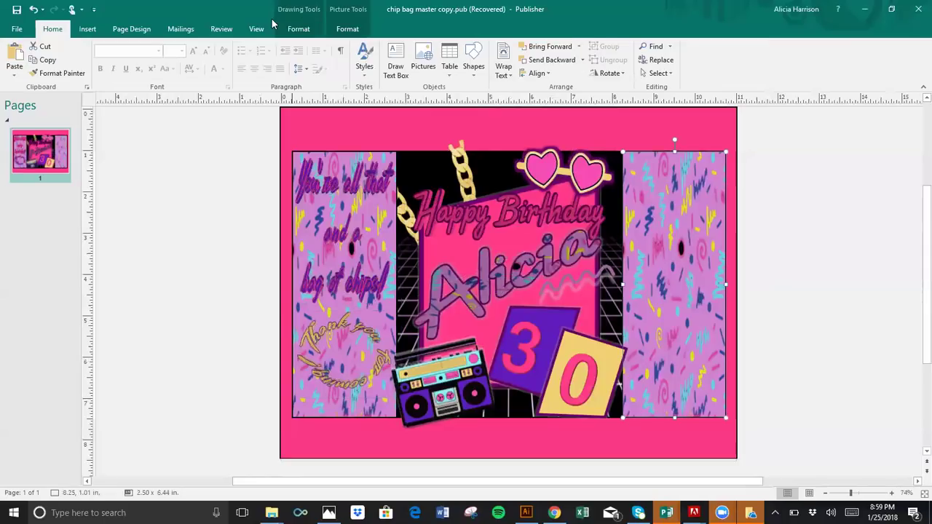
# Insert the Nutrition Facts picture from the 90s folder and move it to the upper part of the right side panel
pyautogui.click(87, 29)
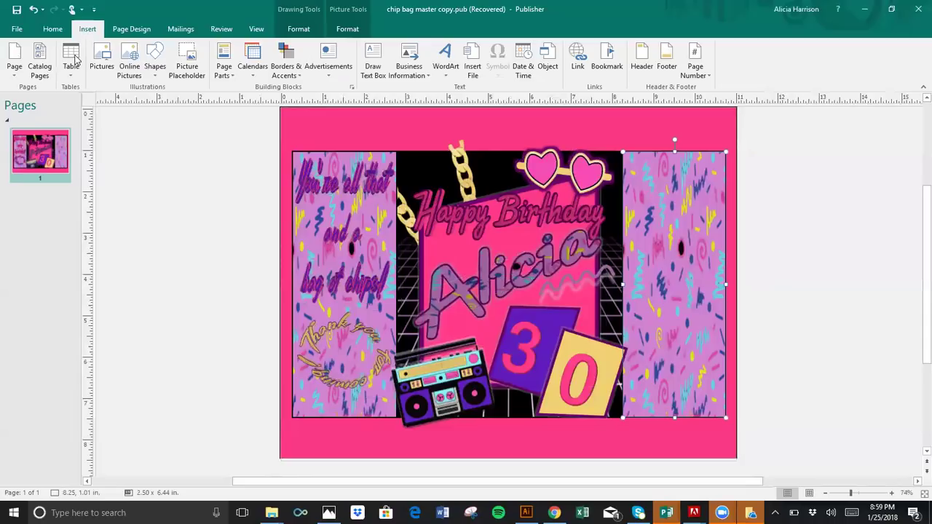
pyautogui.click(103, 61)
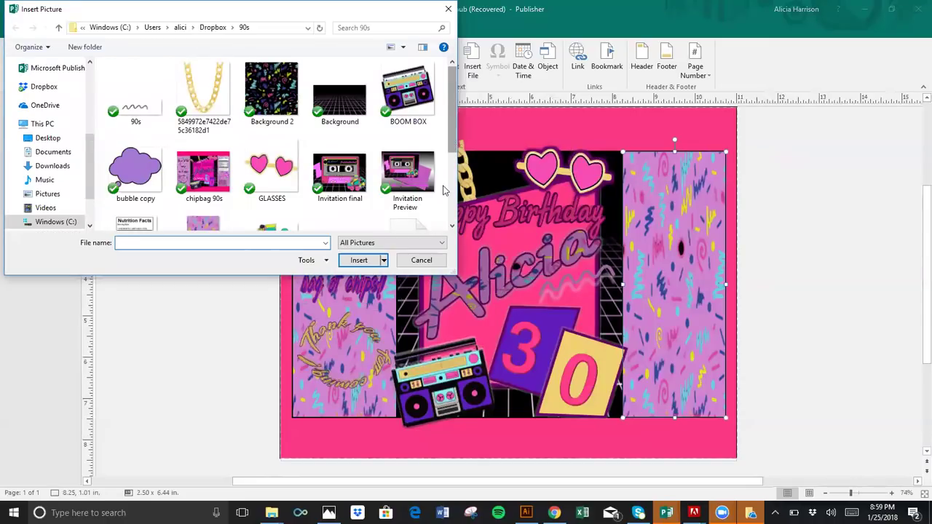
pyautogui.scroll(-2, 429, 190)
pyautogui.click(131, 121)
pyautogui.press('Return')
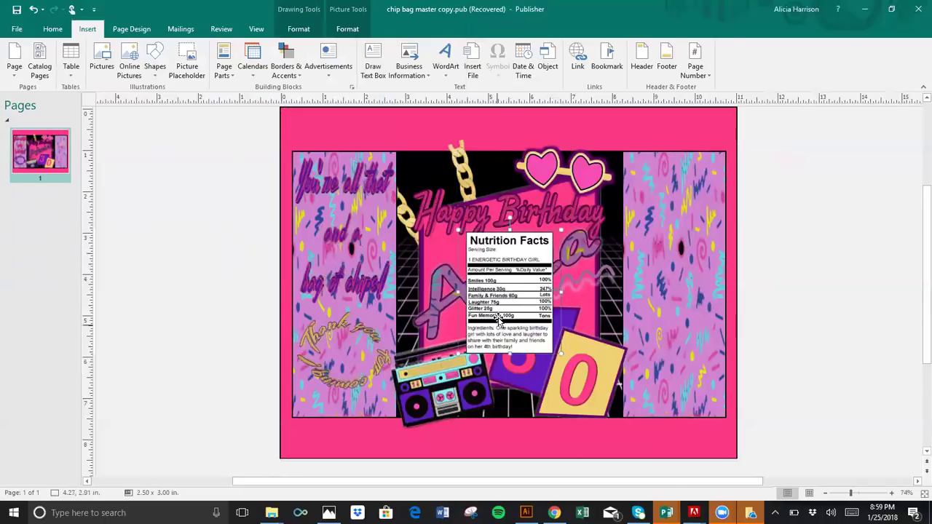
pyautogui.click(498, 329)
pyautogui.moveTo(613, 294); pyautogui.dragTo(690, 230)
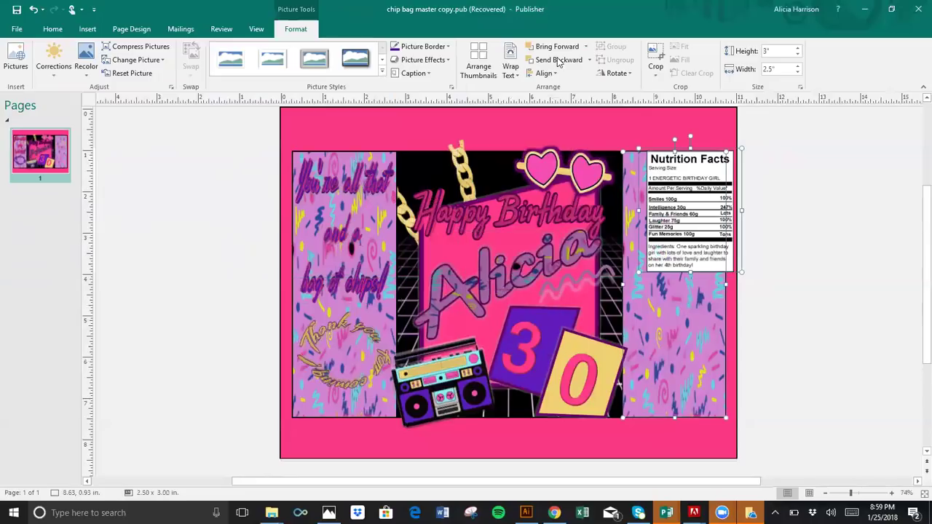
# Try to center-align the Nutrition Facts label with the right side panel and undo the alignment
pyautogui.click(544, 75)
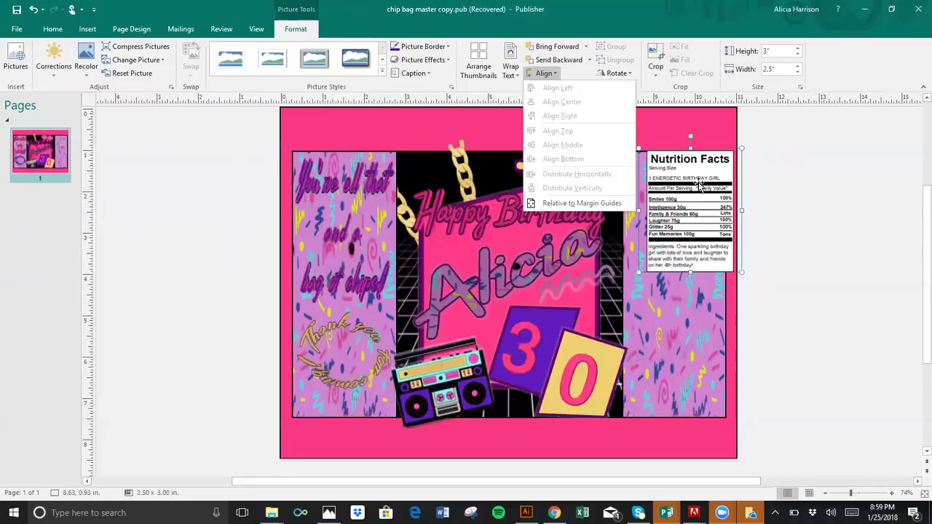
pyautogui.click(679, 315)
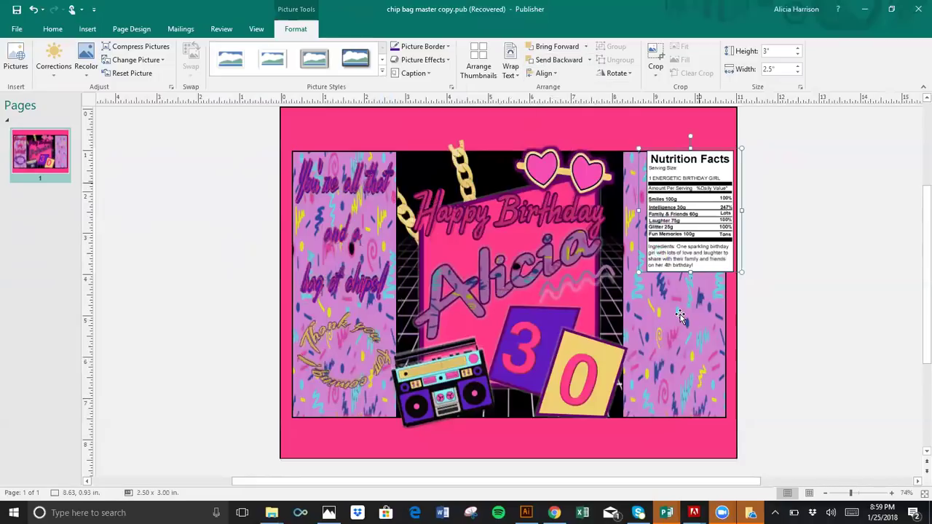
pyautogui.click(547, 73)
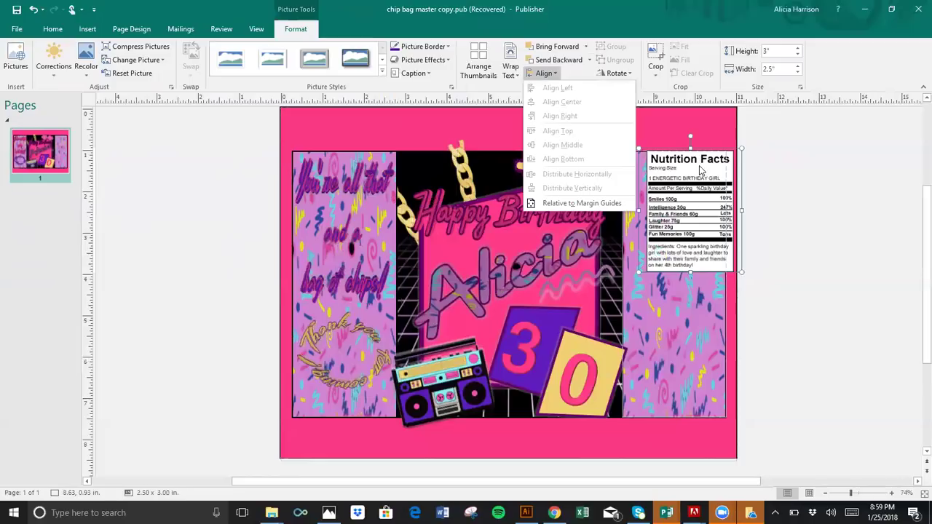
pyautogui.click(706, 237)
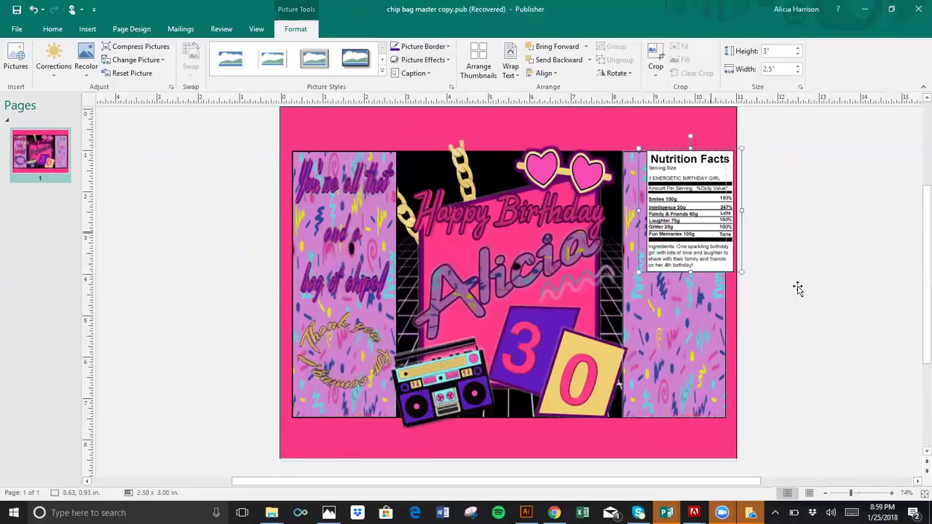
pyautogui.click(662, 316)
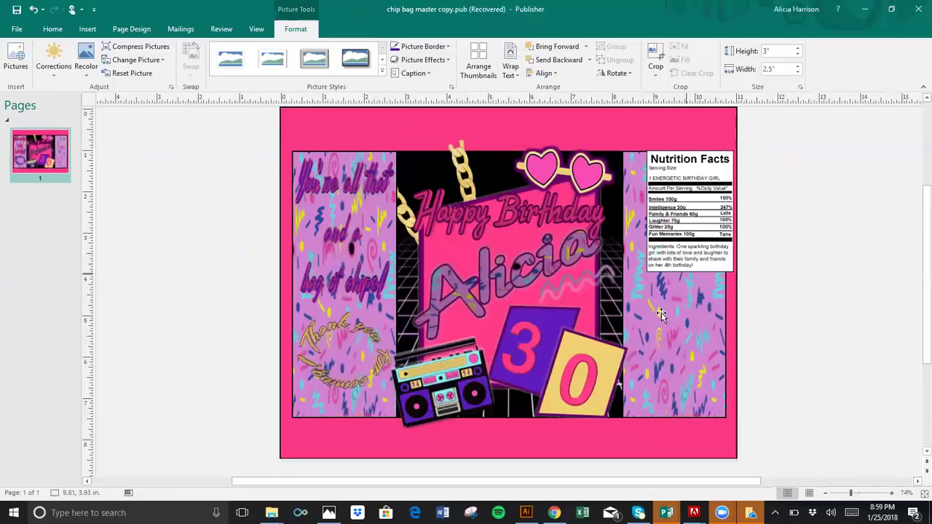
pyautogui.click(551, 75)
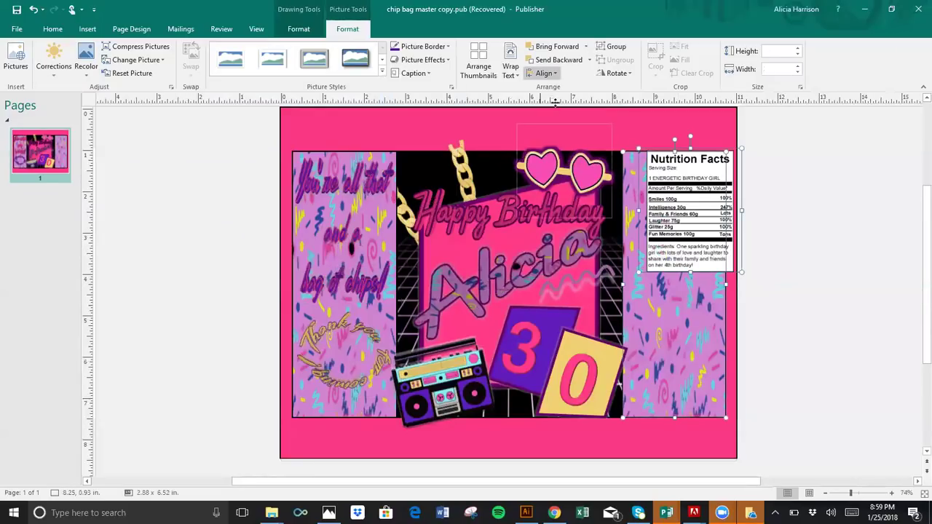
pyautogui.click(544, 73)
pyautogui.click(561, 101)
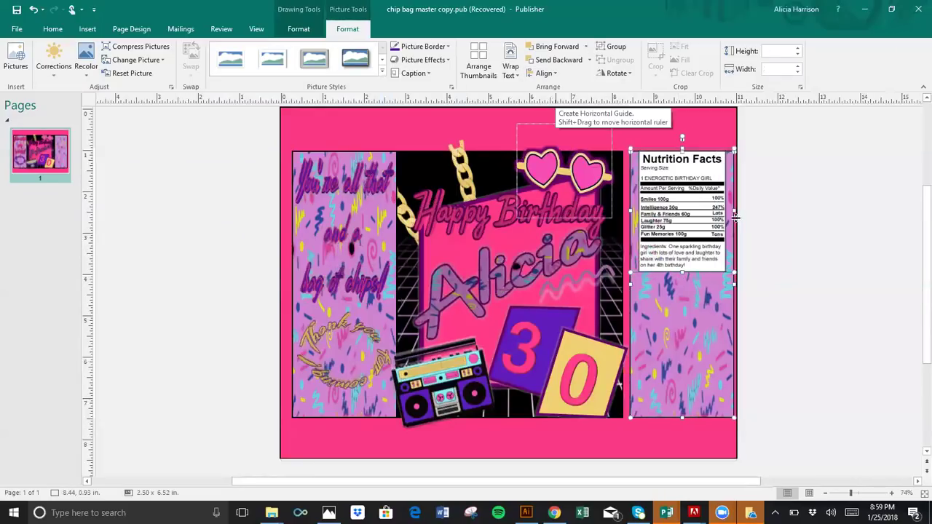
pyautogui.click(686, 220)
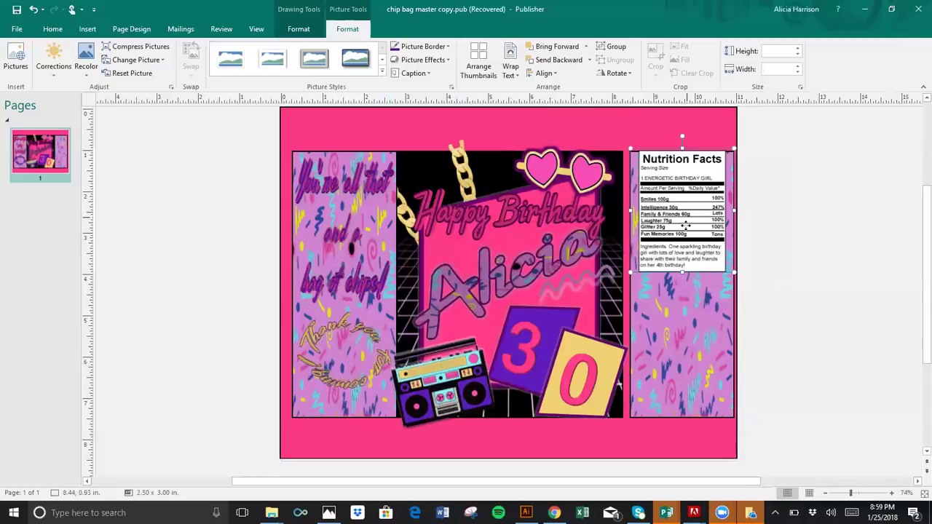
pyautogui.click(34, 10)
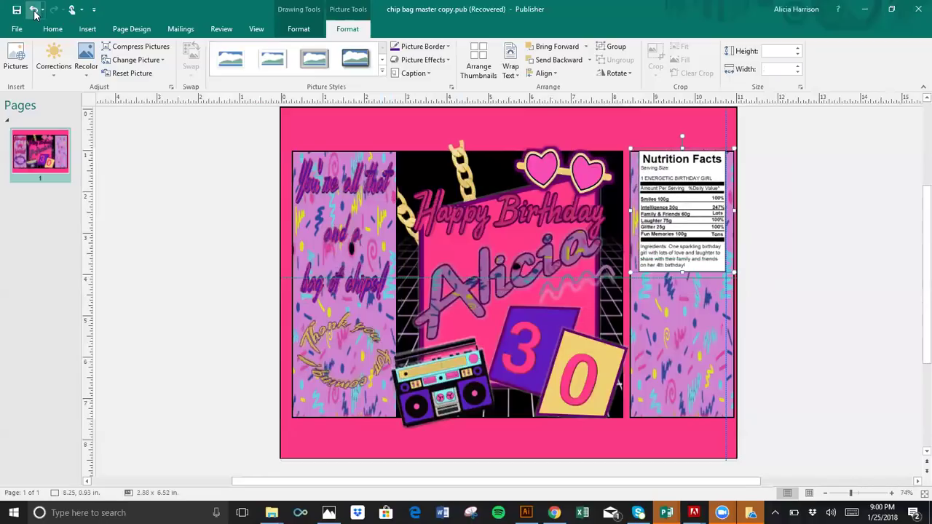
# Undo the center alignment and move the Nutrition Facts label slightly down and inward on the right side panel
pyautogui.click(34, 9)
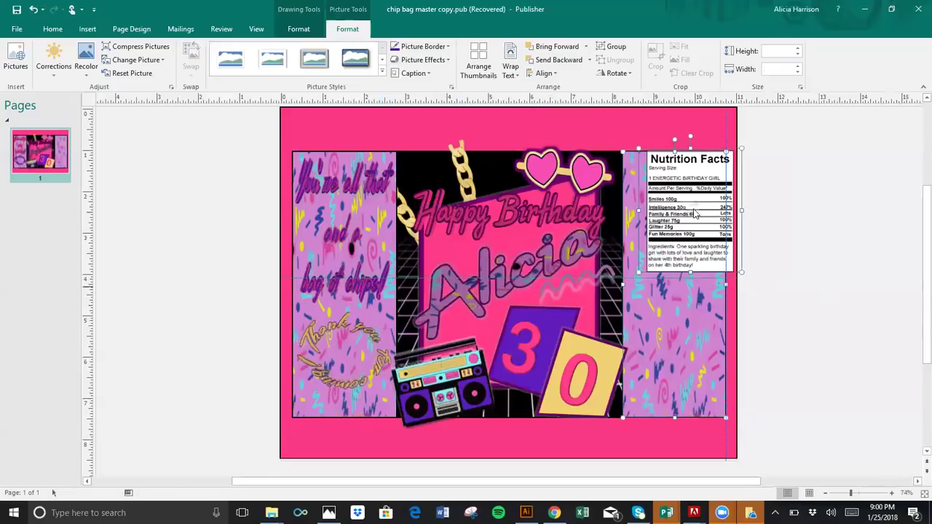
pyautogui.click(820, 287)
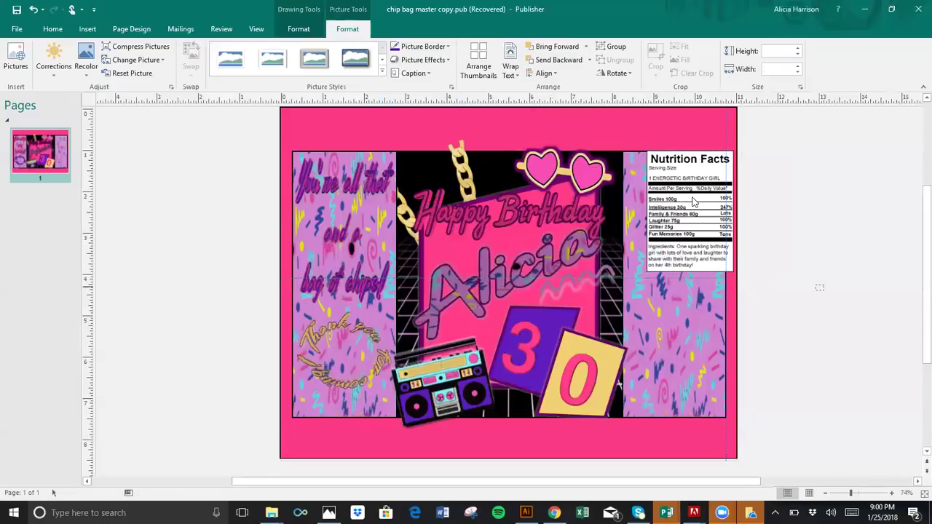
pyautogui.click(692, 201)
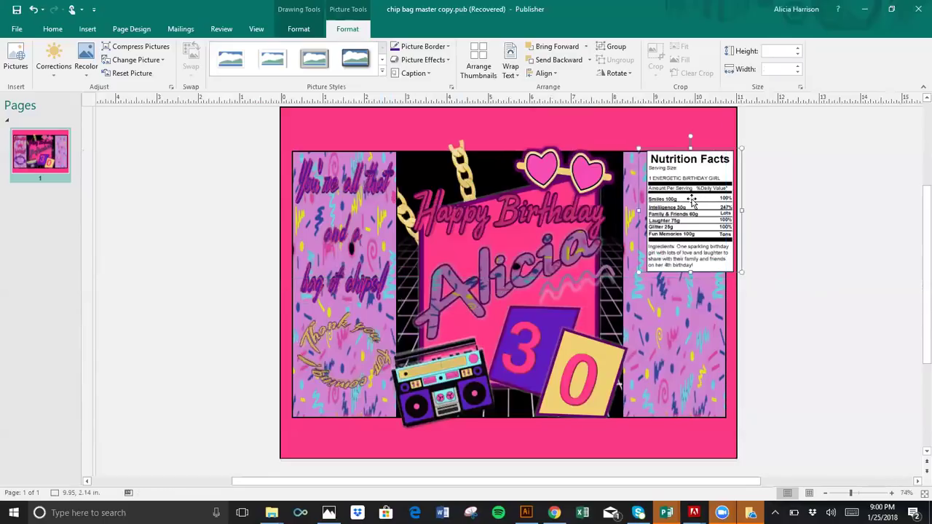
pyautogui.click(690, 202)
pyautogui.moveTo(670, 216); pyautogui.dragTo(680, 224)
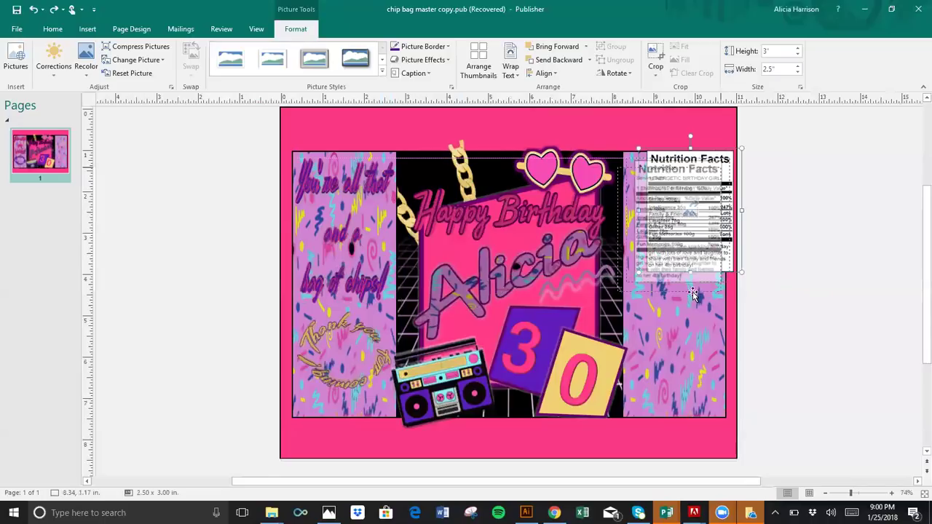
pyautogui.moveTo(692, 293); pyautogui.dragTo(692, 295)
# Center-align the Nutrition Facts label with the right side panel's pattern picture
pyautogui.keyDown('shift'); pyautogui.click(696, 339); pyautogui.keyUp('shift')
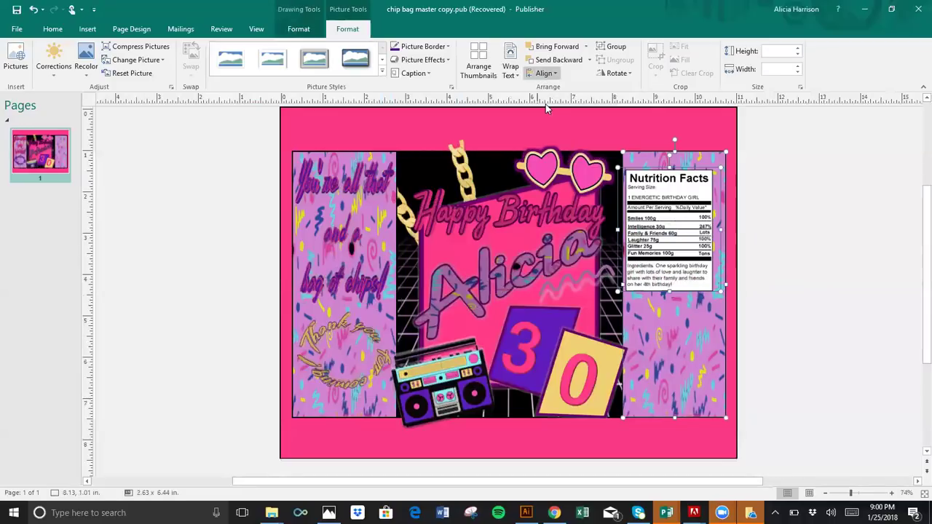
pyautogui.click(542, 72)
pyautogui.click(553, 102)
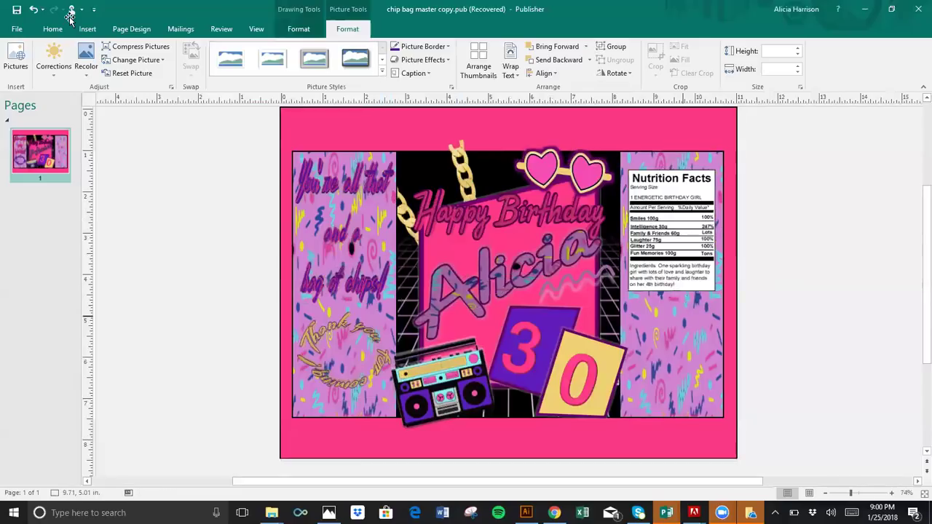
# Try the thunderbolt picture from the 90s folder, rotated below the Nutrition Facts label, and delete it
pyautogui.click(88, 30)
pyautogui.click(98, 62)
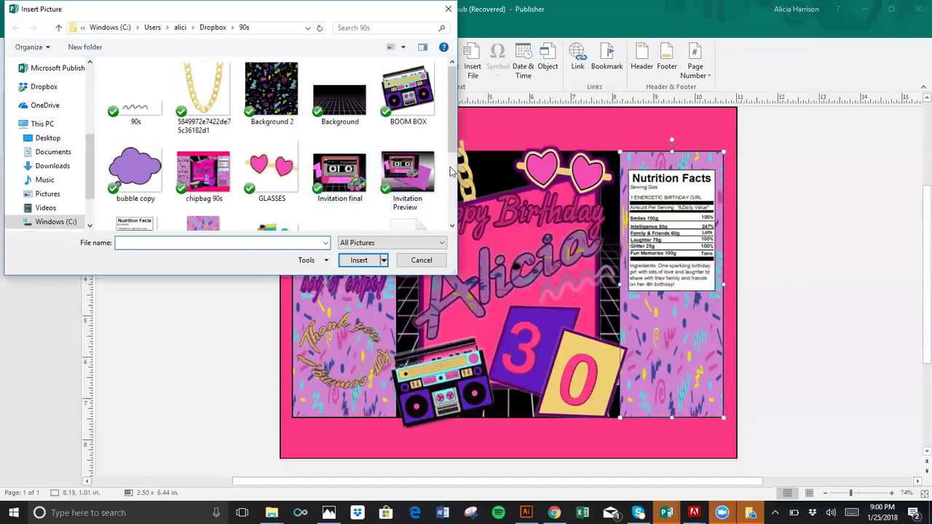
pyautogui.scroll(-3, 342, 167)
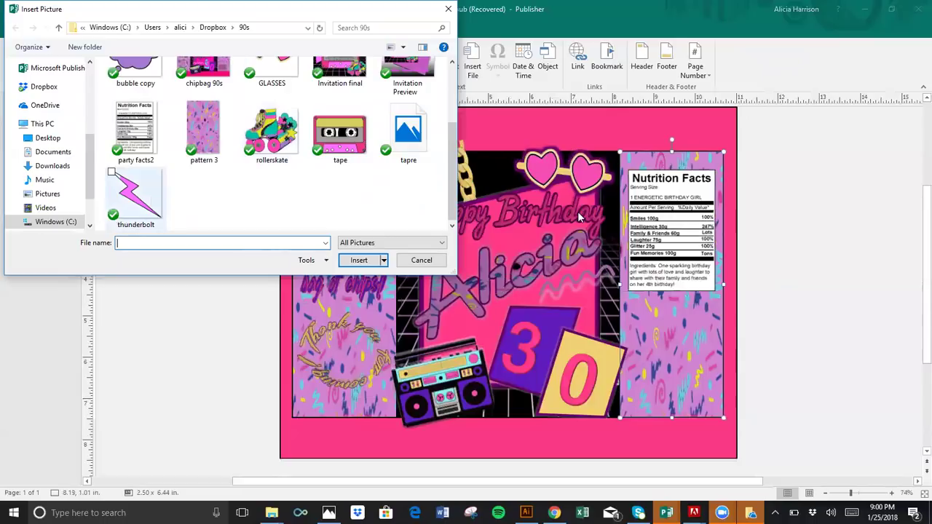
pyautogui.doubleClick(135, 195)
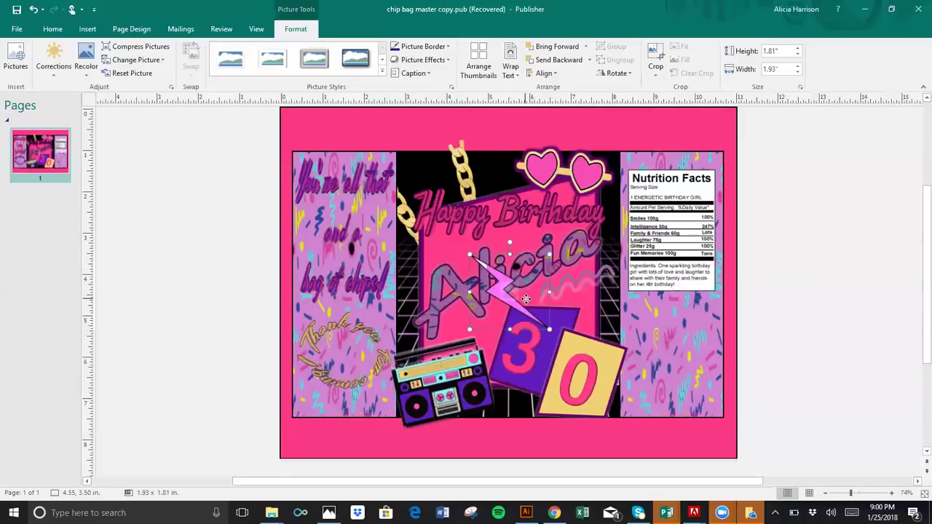
pyautogui.moveTo(584, 321); pyautogui.dragTo(669, 331)
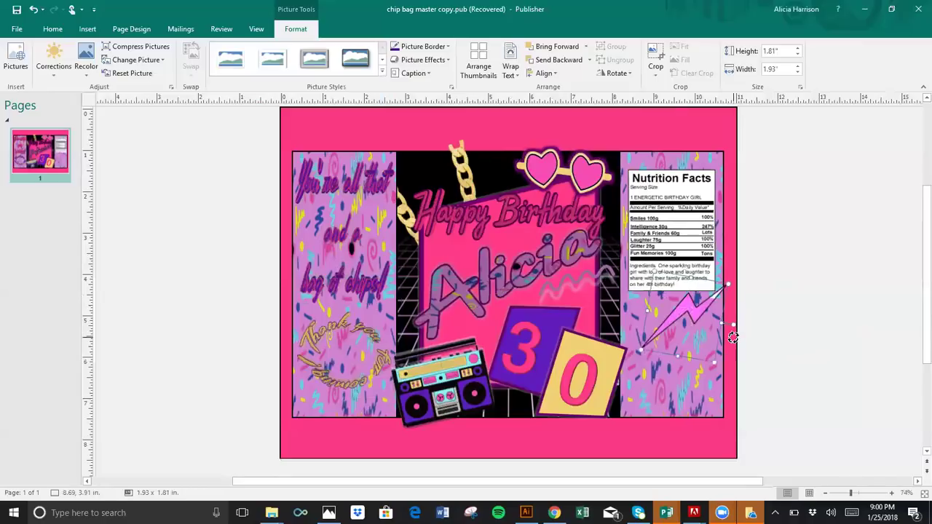
pyautogui.moveTo(732, 337); pyautogui.dragTo(731, 347)
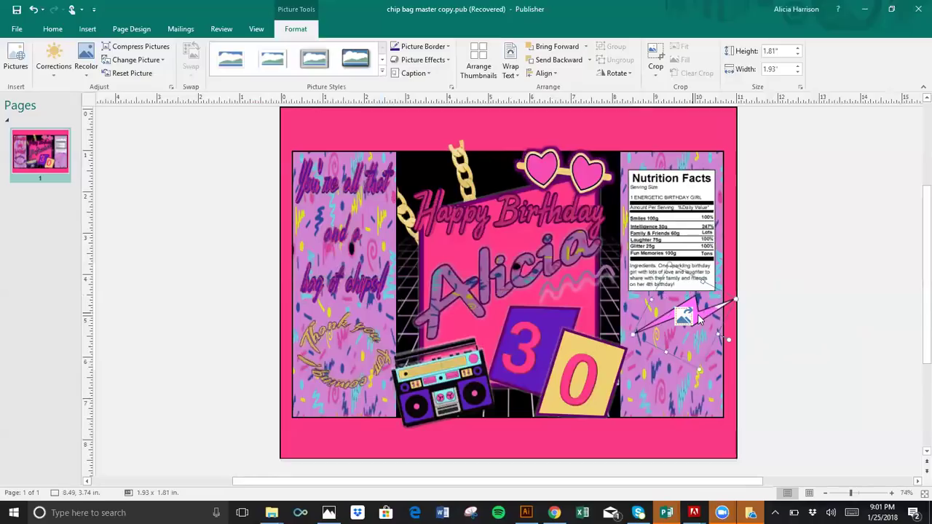
pyautogui.press('Delete')
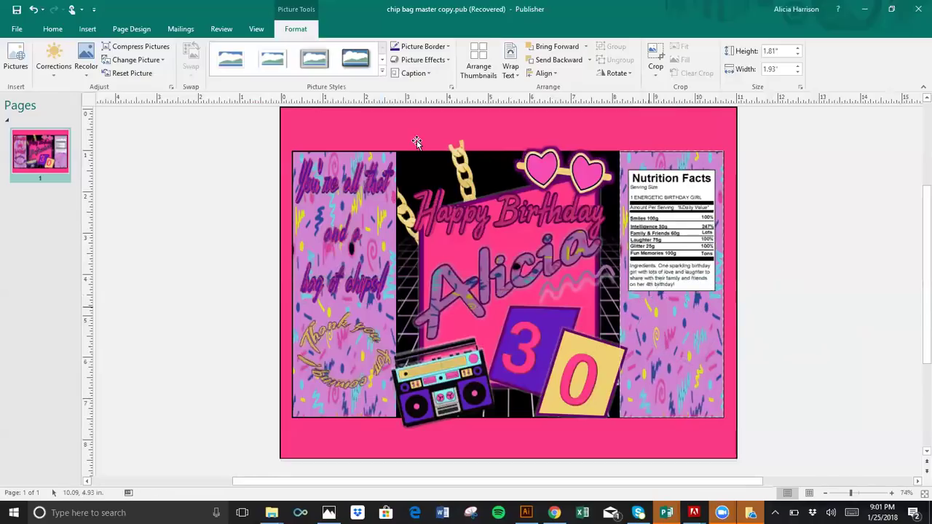
# Draw a text box about 2 by 1.2 inches in the lower part of the right side panel and enter 08252018
pyautogui.click(87, 29)
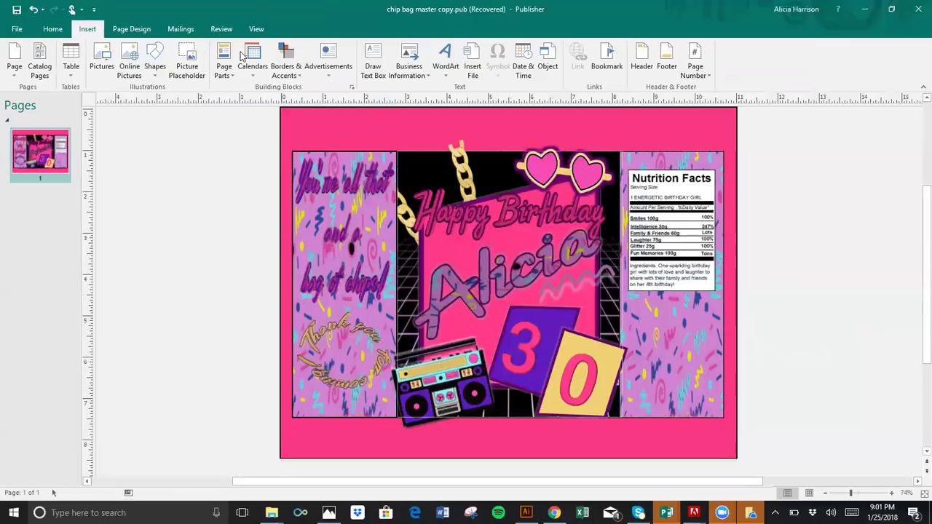
pyautogui.click(374, 58)
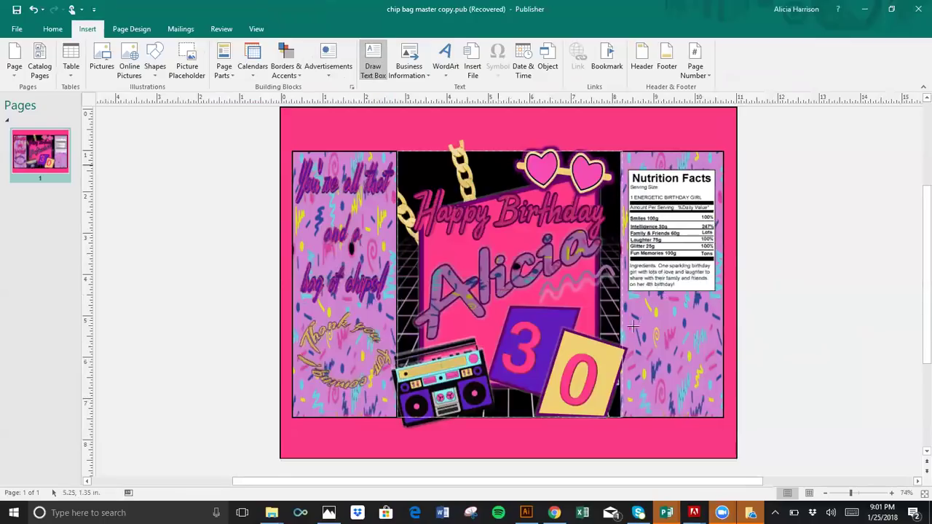
pyautogui.moveTo(630, 348); pyautogui.dragTo(715, 397)
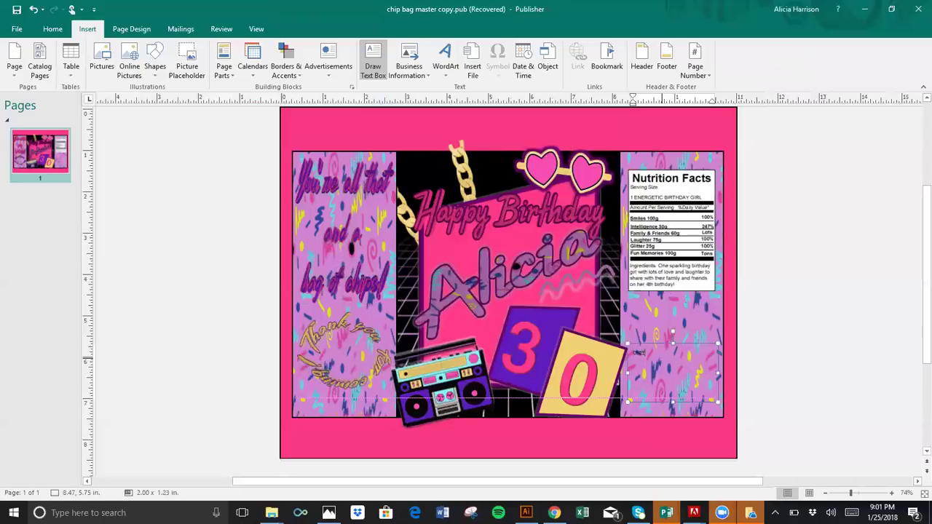
pyautogui.click(664, 355)
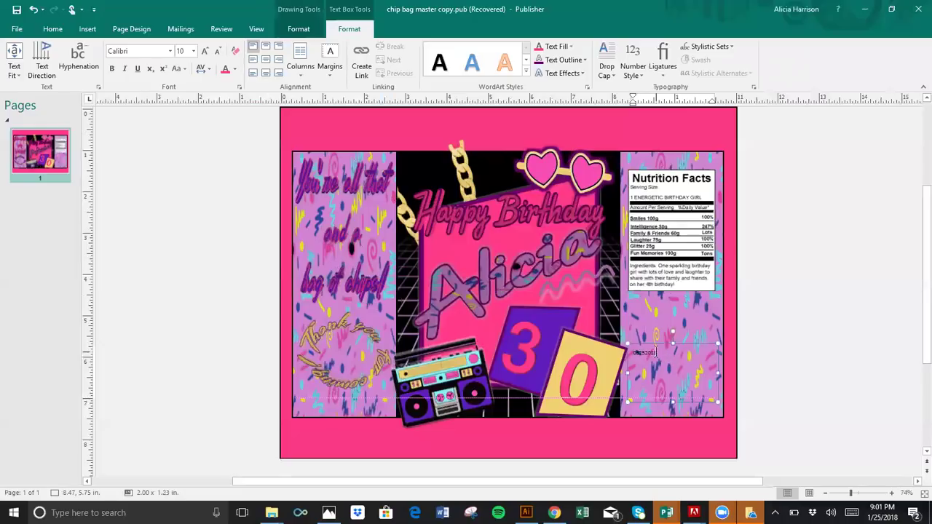
# Format the 08252018 text with the barcode font at size 72
pyautogui.doubleClick(643, 352)
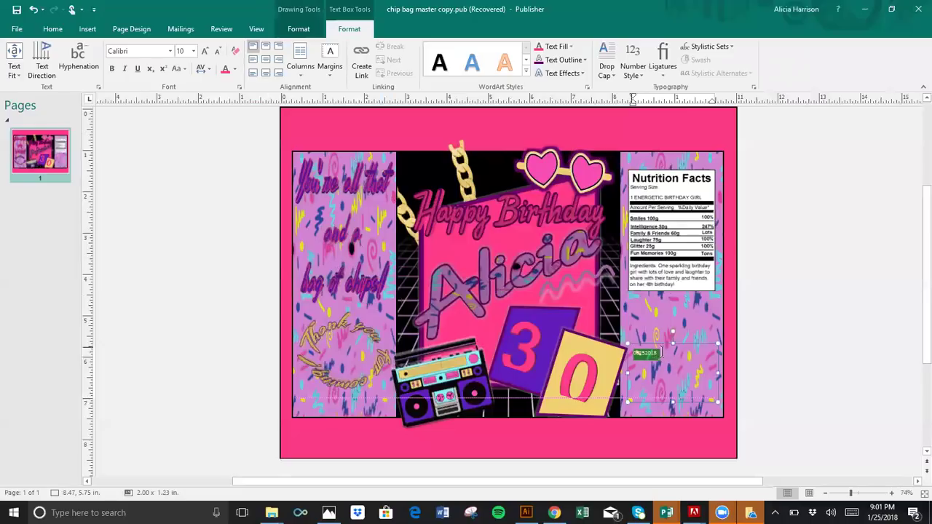
pyautogui.click(157, 49)
pyautogui.click(157, 49)
pyautogui.write('ar')
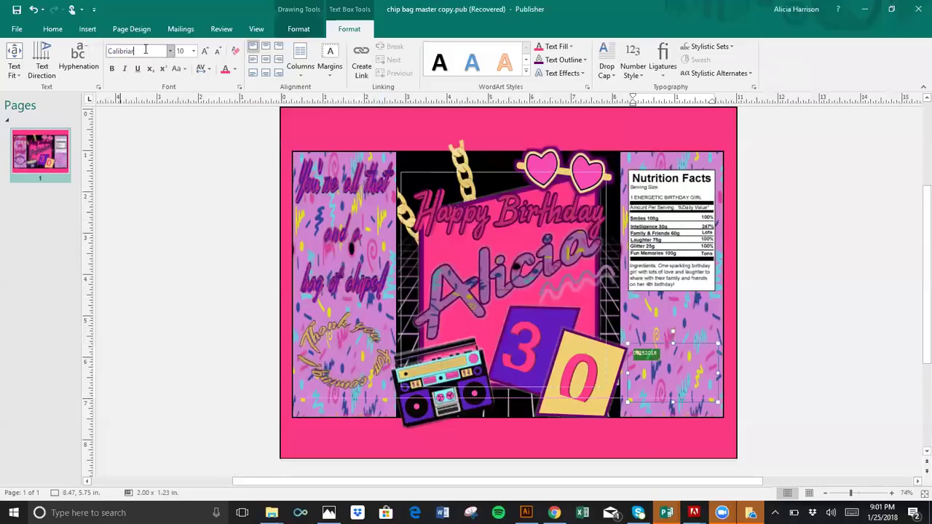
pyautogui.doubleClick(106, 51)
pyautogui.write('barcode font')
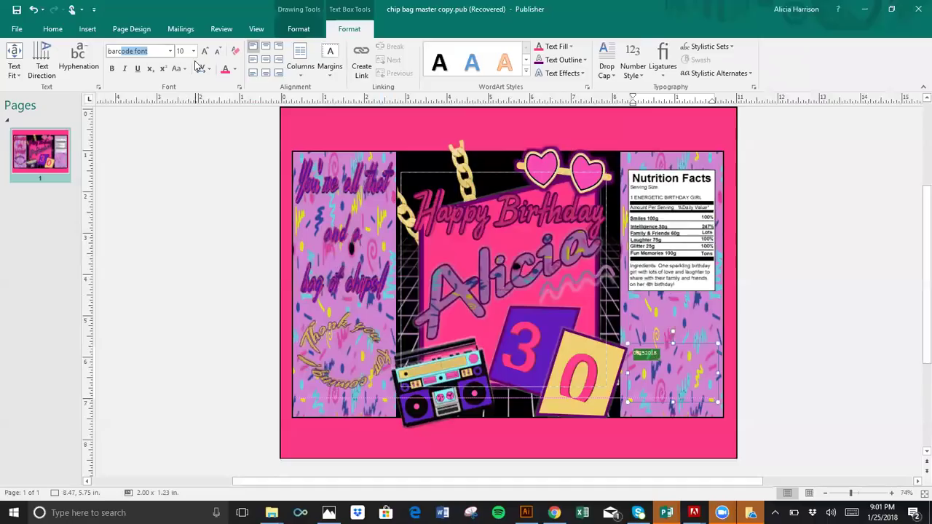
pyautogui.press('Return')
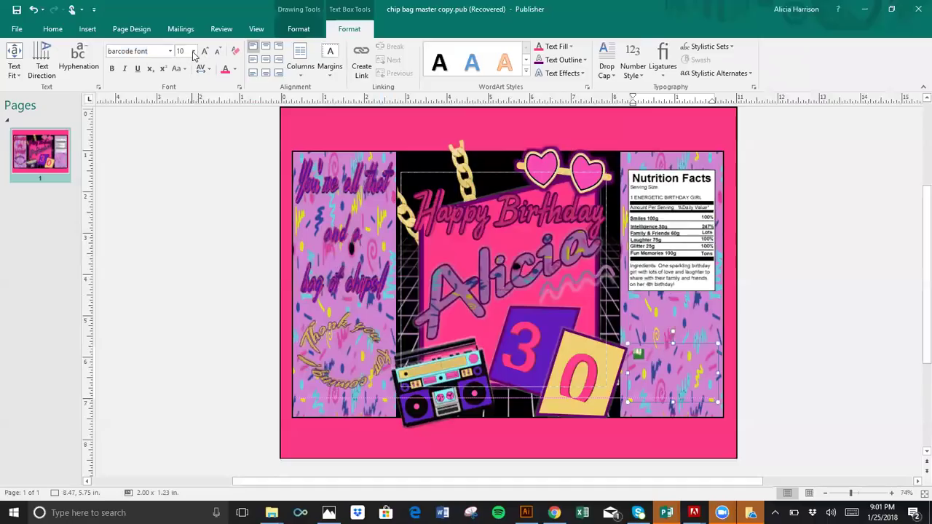
pyautogui.click(194, 52)
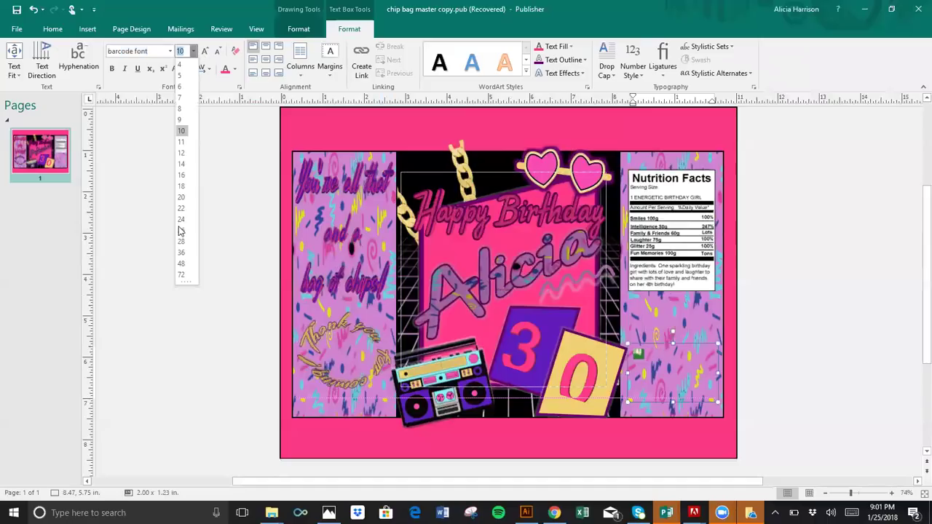
pyautogui.click(181, 275)
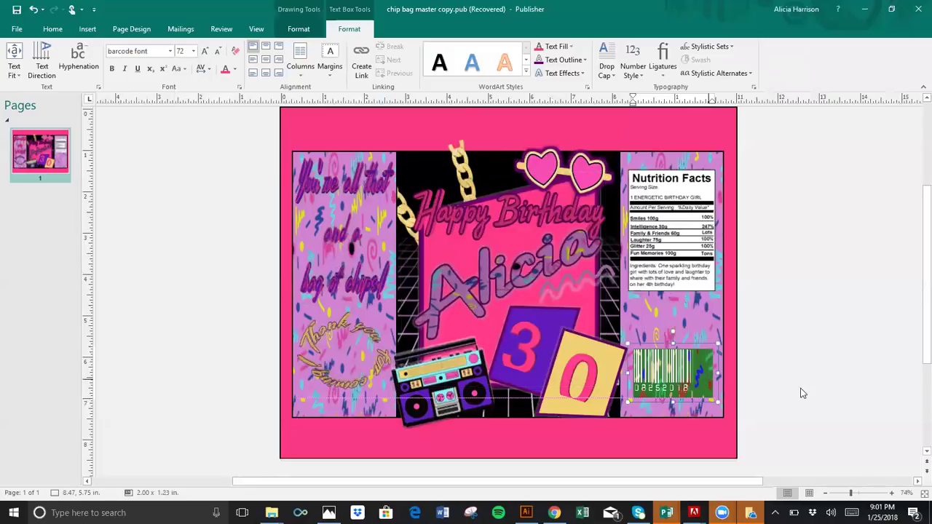
pyautogui.click(757, 393)
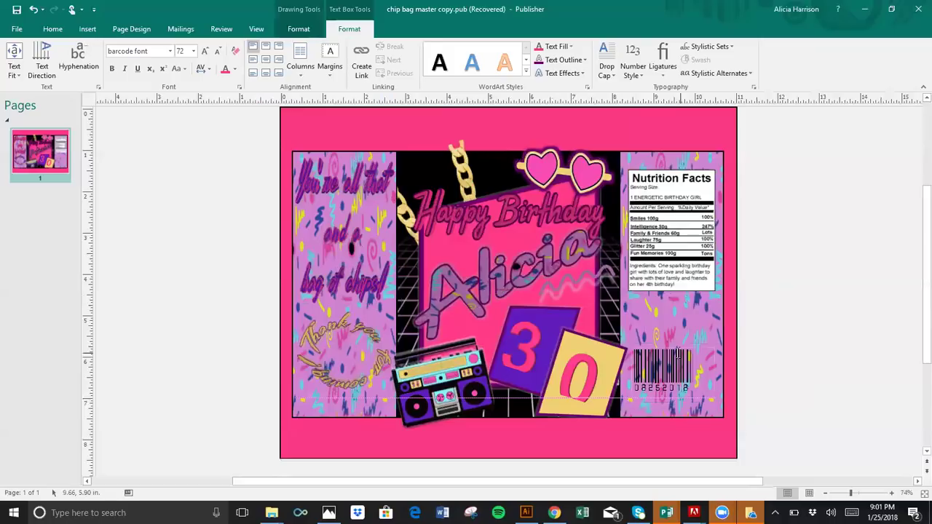
# Narrow the barcode text box to about 1.56 inches and center-align it with the Nutrition Facts label and right side panel
pyautogui.moveTo(718, 372)
pyautogui.mouseDown()
pyautogui.moveTo(687, 369)
pyautogui.moveTo(700, 374)
pyautogui.mouseUp()
pyautogui.click(651, 343)
pyautogui.keyDown('shift'); pyautogui.click(708, 344); pyautogui.keyUp('shift')
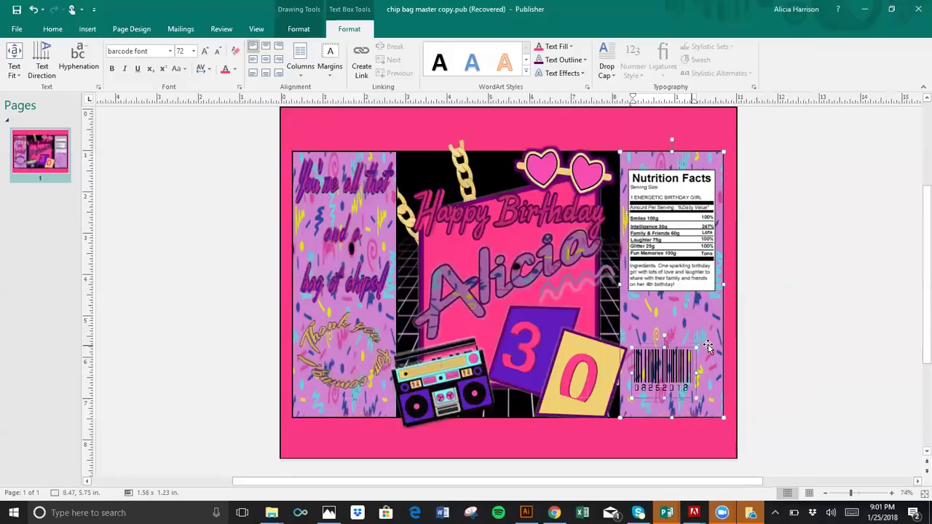
pyautogui.click(52, 29)
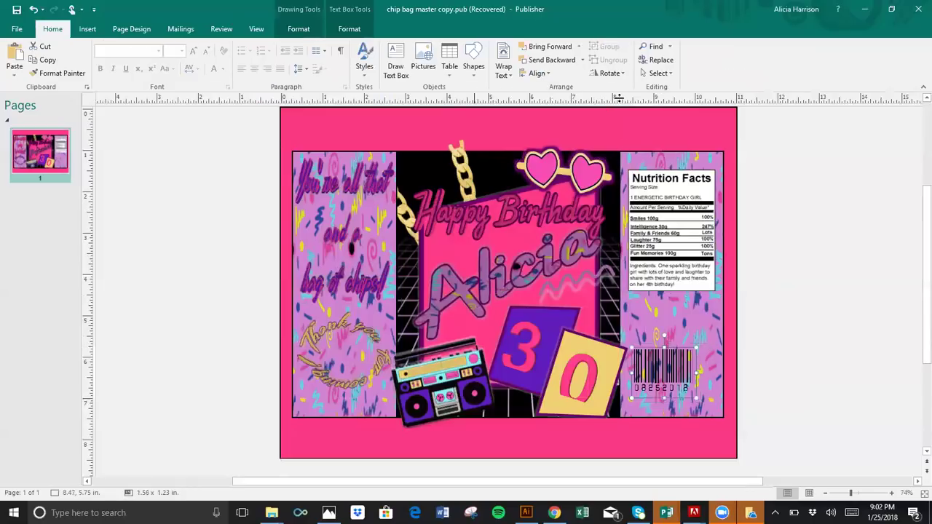
pyautogui.click(538, 73)
pyautogui.click(693, 354)
pyautogui.click(706, 355)
pyautogui.click(702, 276)
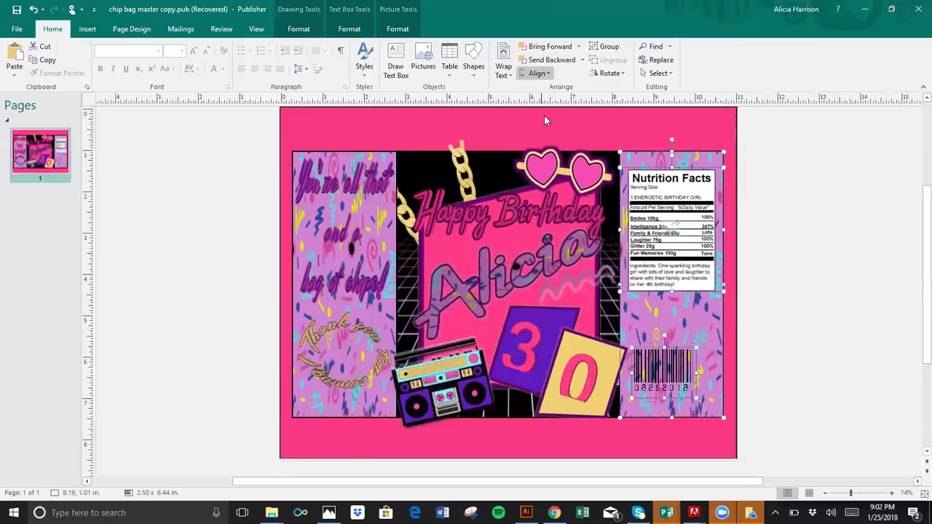
pyautogui.click(539, 74)
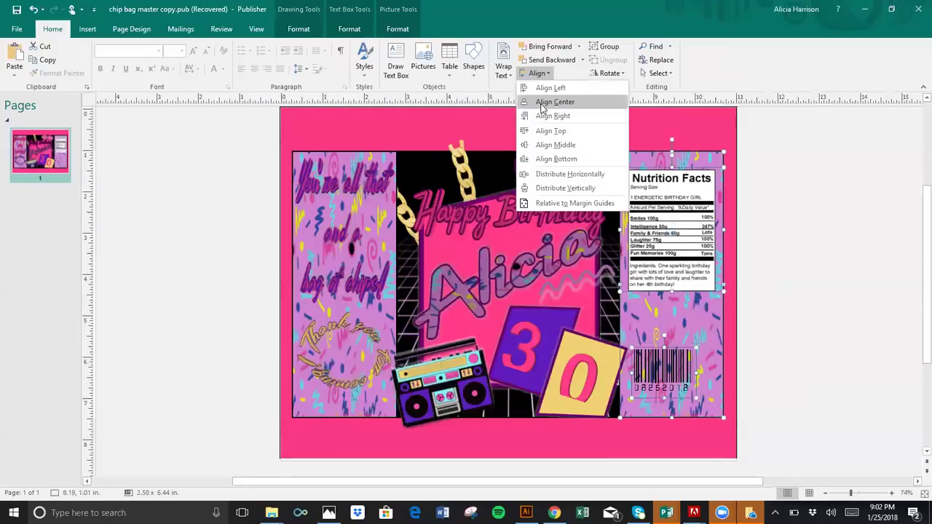
pyautogui.click(543, 103)
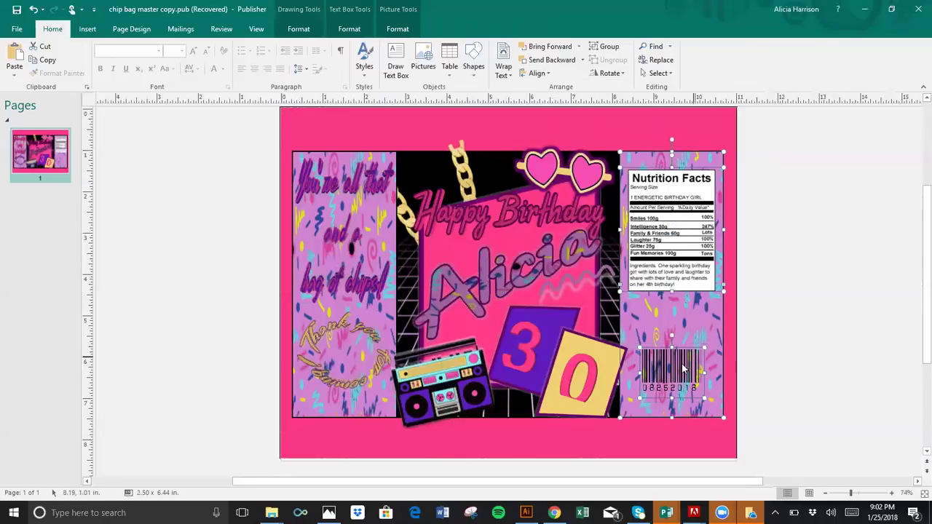
pyautogui.click(793, 336)
pyautogui.click(672, 370)
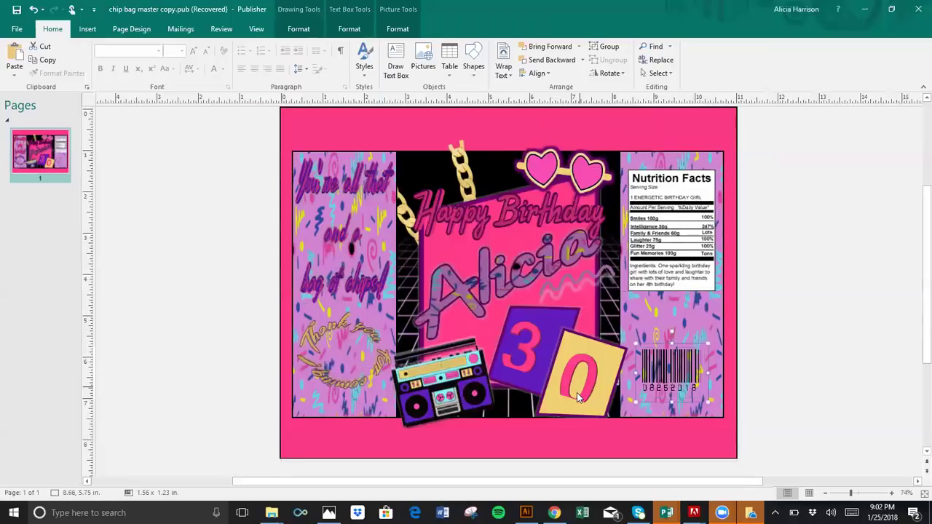
# Ungroup the purple 3 and yellow 0 tiles on the front panel
pyautogui.click(571, 398)
pyautogui.click(567, 387)
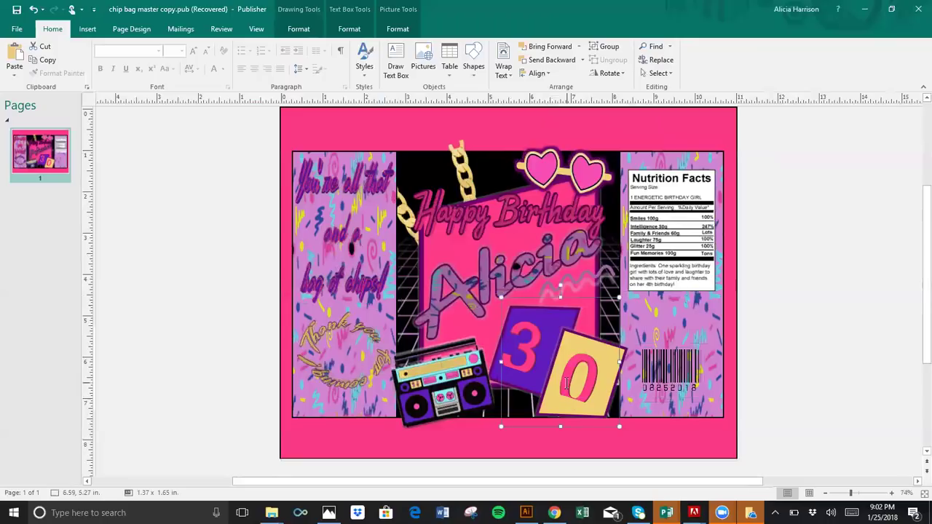
pyautogui.click(562, 376)
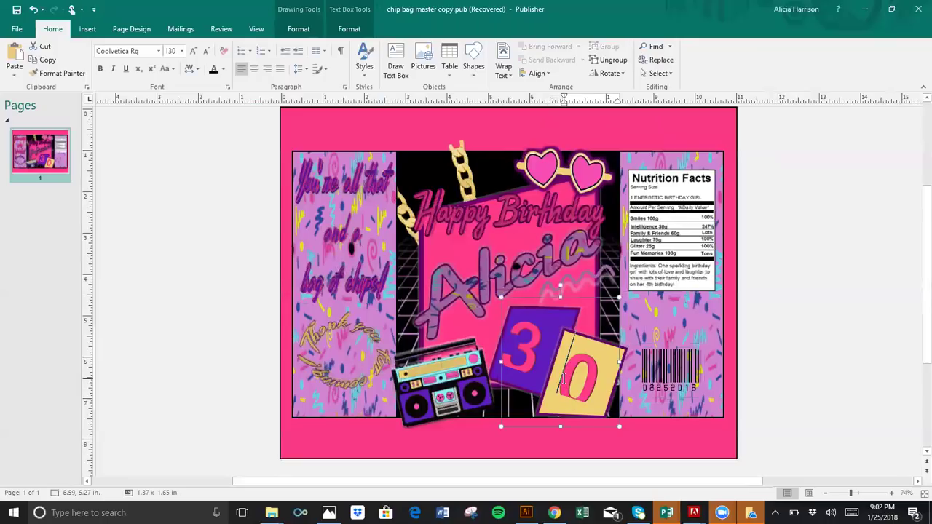
pyautogui.click(606, 60)
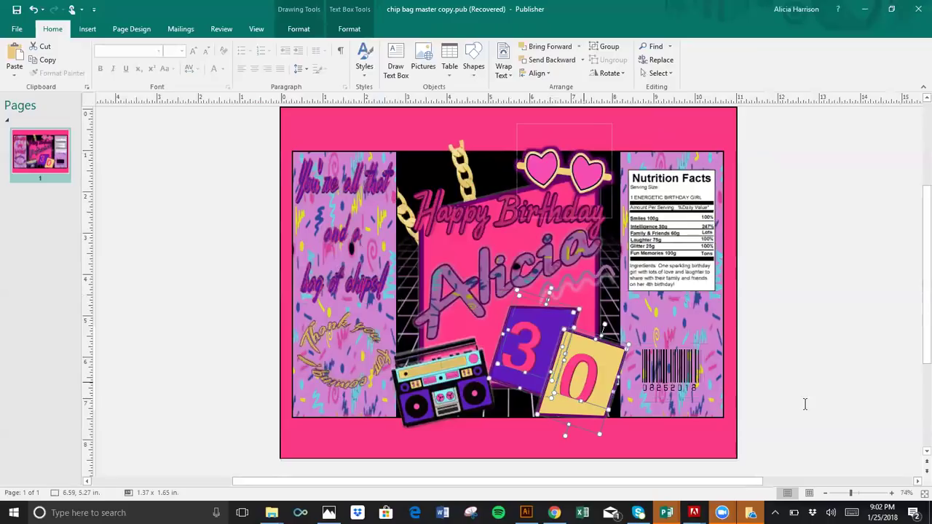
# Extend the lower edge of the 0's text box slightly downward to fit the whole digit
pyautogui.click(597, 386)
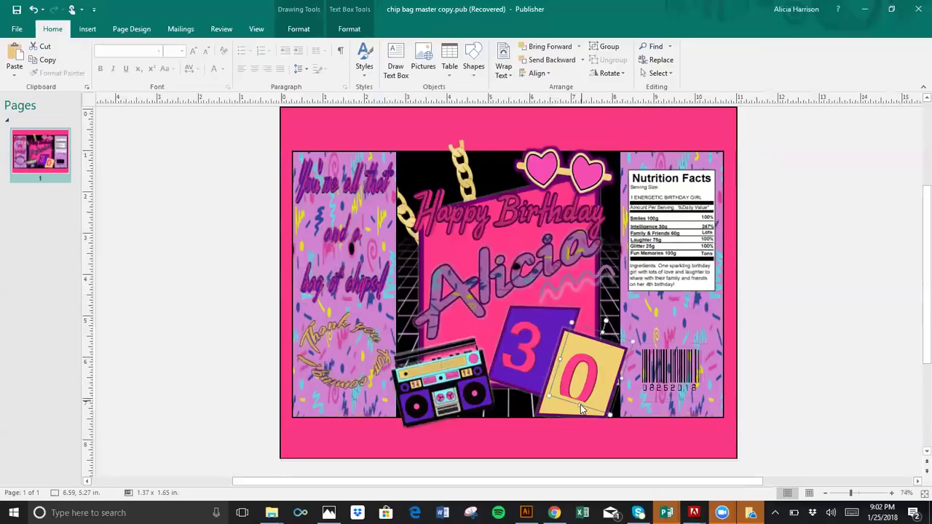
pyautogui.press('Escape')
pyautogui.click(576, 406)
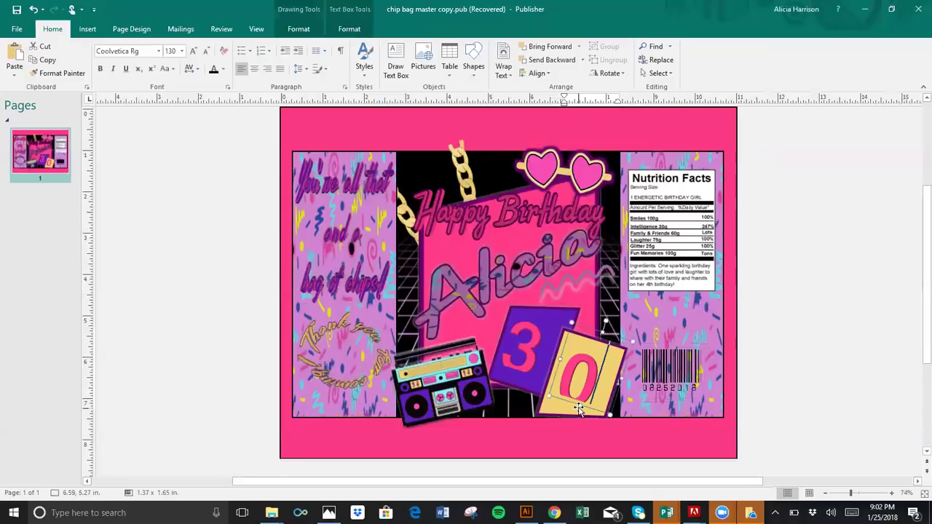
pyautogui.moveTo(576, 412); pyautogui.dragTo(577, 422)
pyautogui.press('Escape')
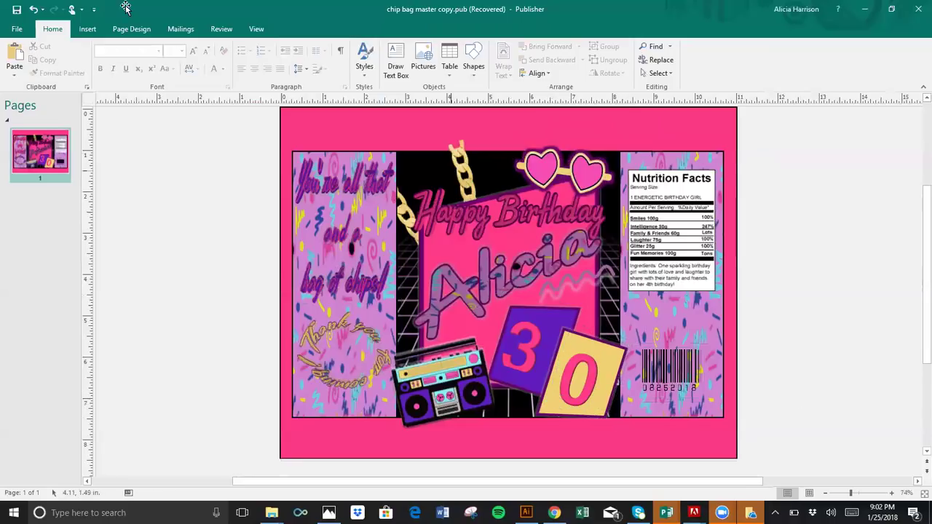
# Save the chip bag design as a JPEG File Interchange Format image named 90s chipbag in the Dropbox 90s folder
pyautogui.click(17, 10)
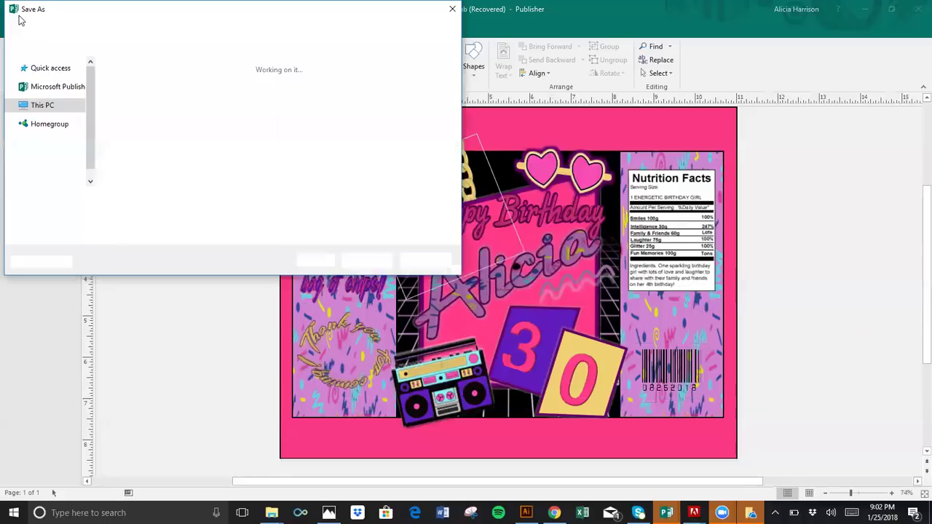
pyautogui.click(90, 112)
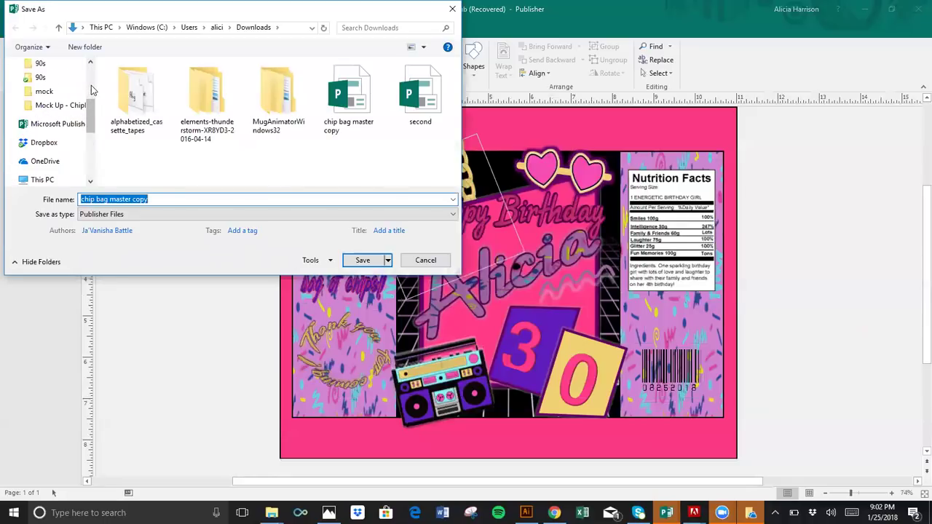
pyautogui.click(43, 78)
pyautogui.click(173, 216)
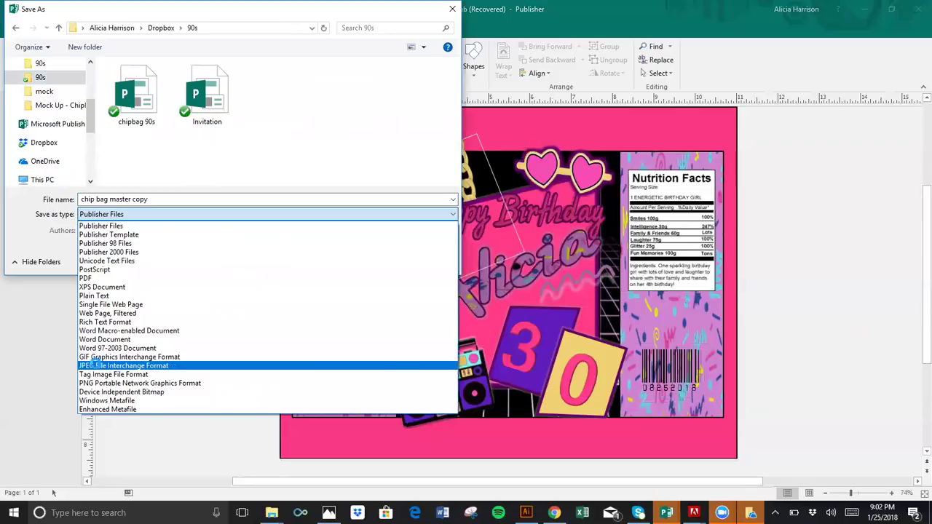
pyautogui.click(97, 365)
pyautogui.write('90s chipbag')
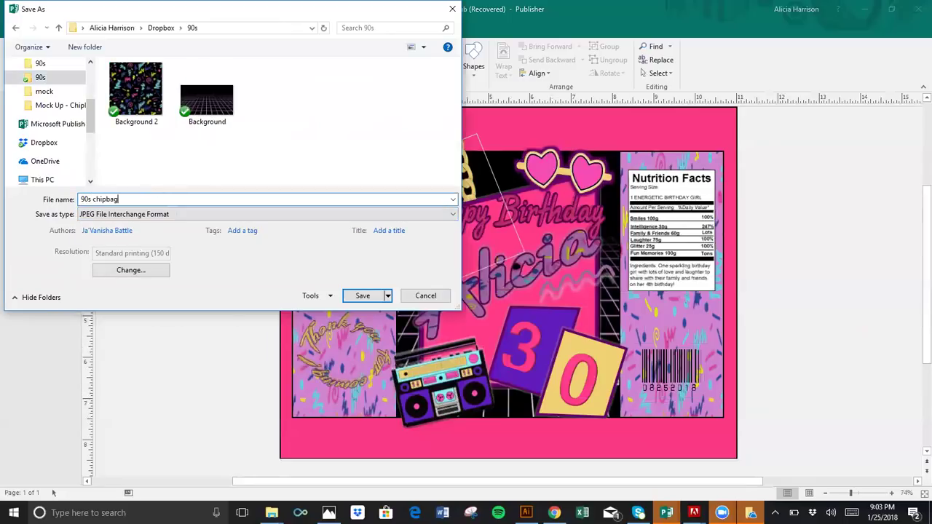
pyautogui.press('Return')
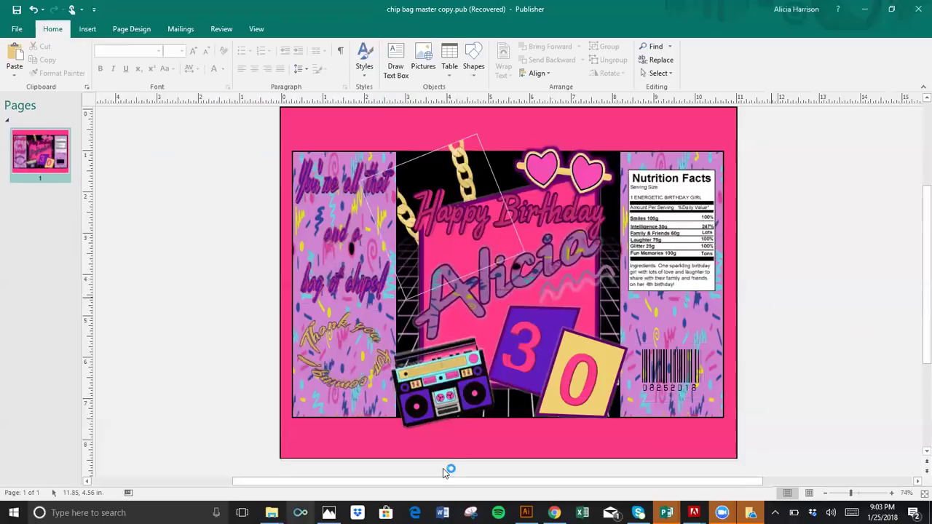
# Switch to File Explorer and open the PowerPoint ChipBag Mockup file from OneDrive's mock > Mock Up - ChipBags folder
pyautogui.click(279, 512)
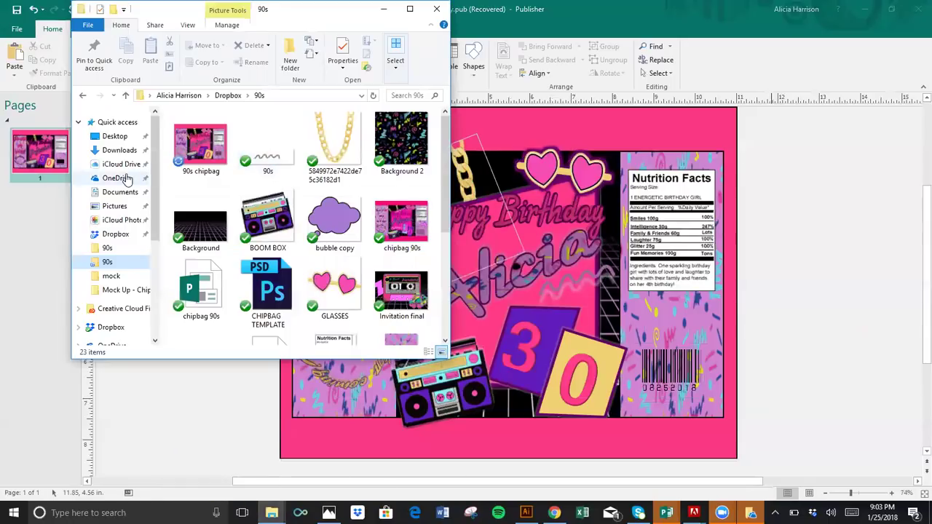
pyautogui.click(122, 179)
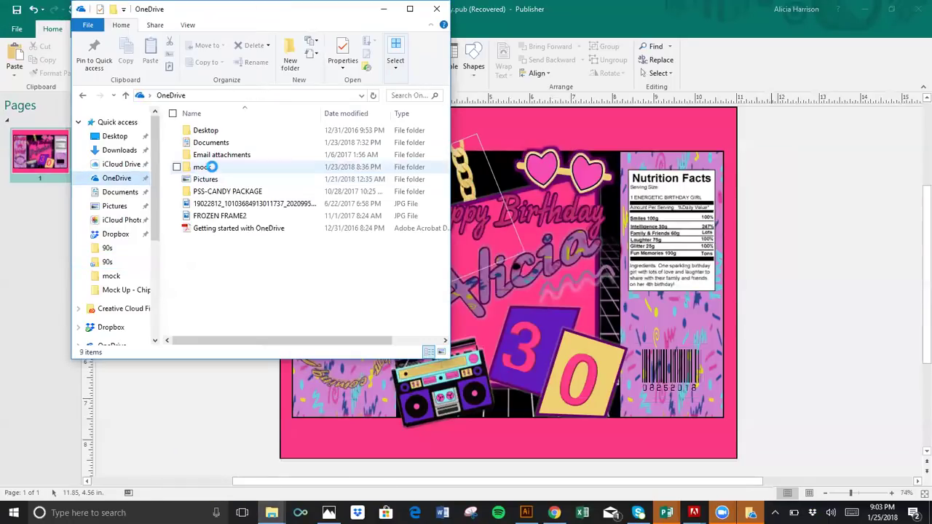
pyautogui.click(211, 166)
pyautogui.doubleClick(212, 166)
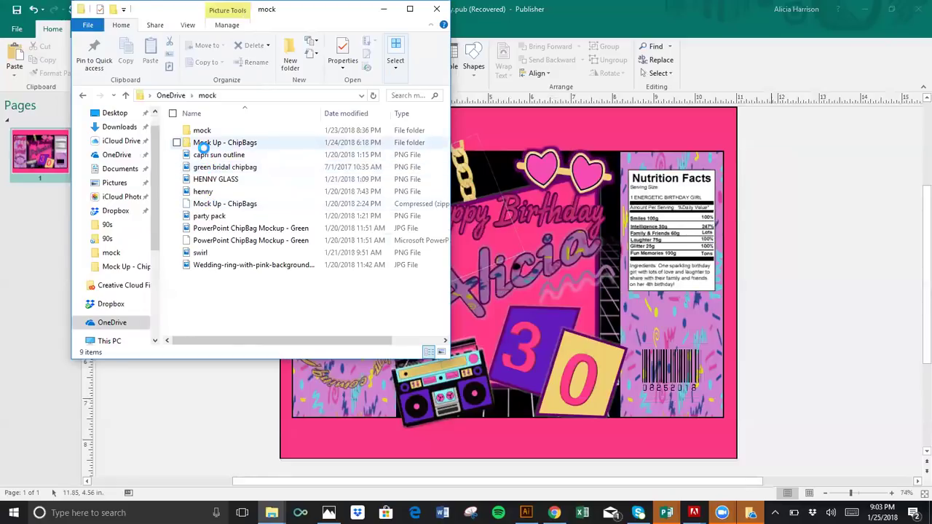
pyautogui.doubleClick(208, 143)
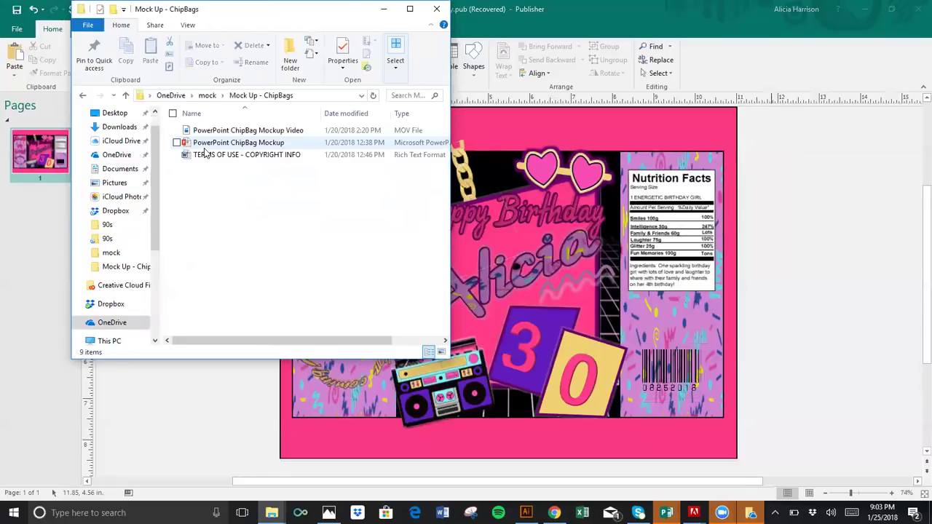
pyautogui.click(207, 145)
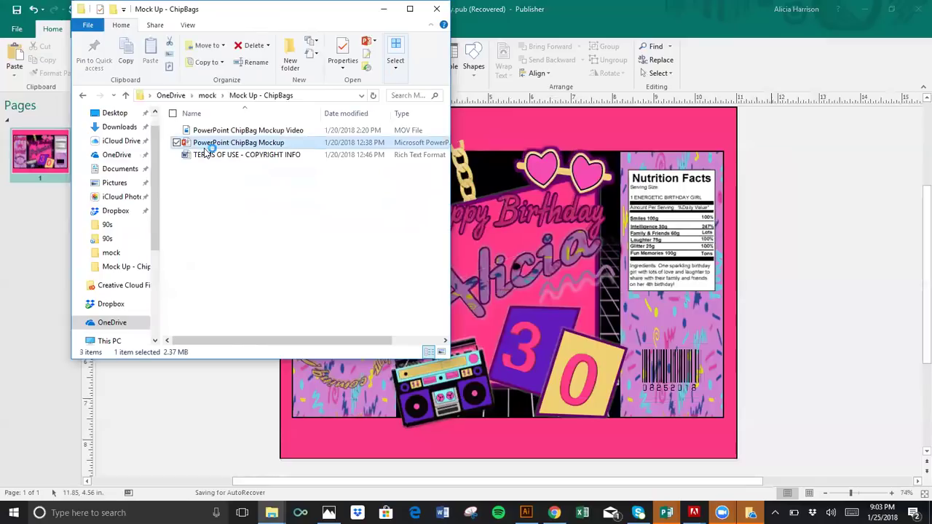
pyautogui.click(224, 393)
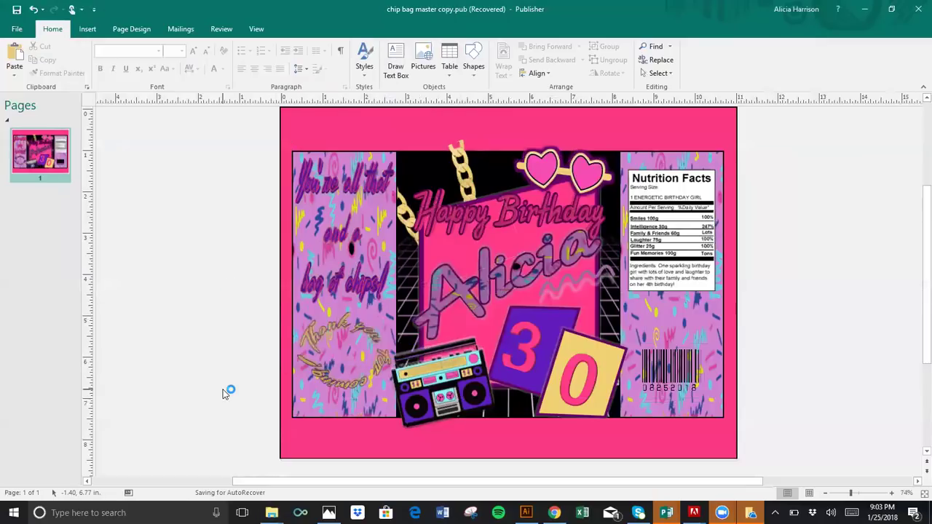